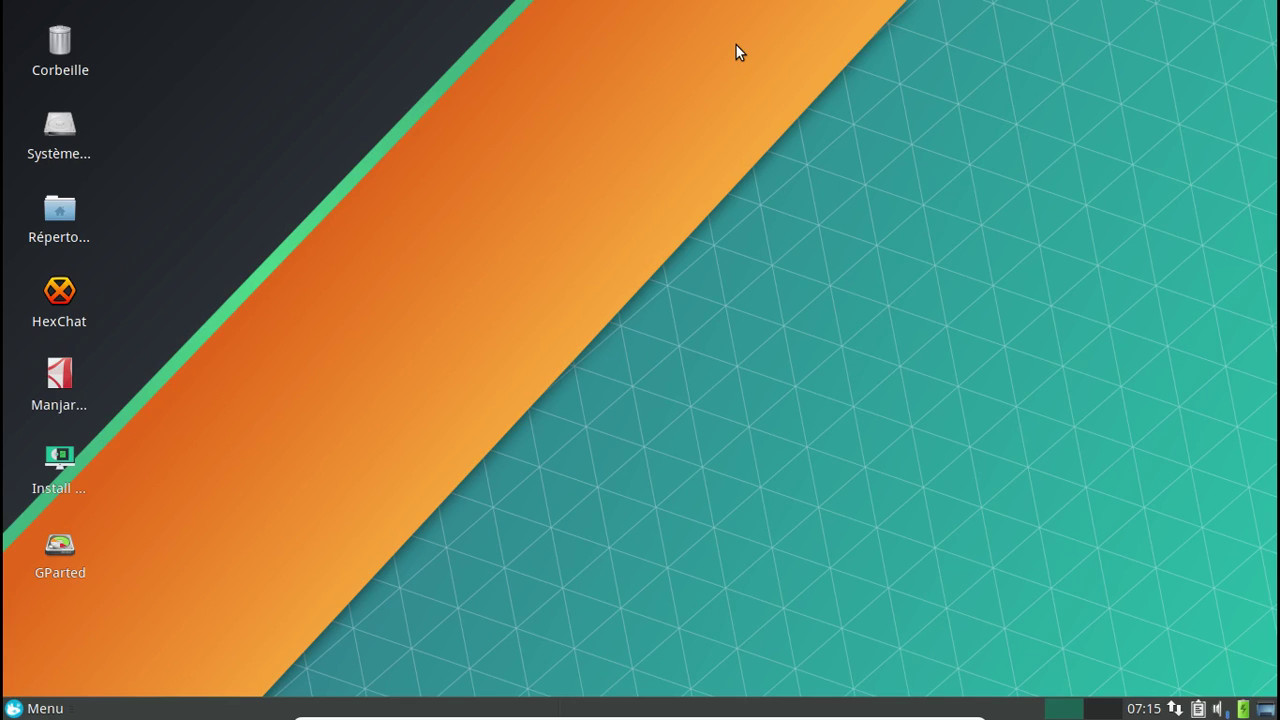
Browse the Office category of the Whisker application menu, then close the menu
{"action": "left_click", "coordinate": [55, 708]}
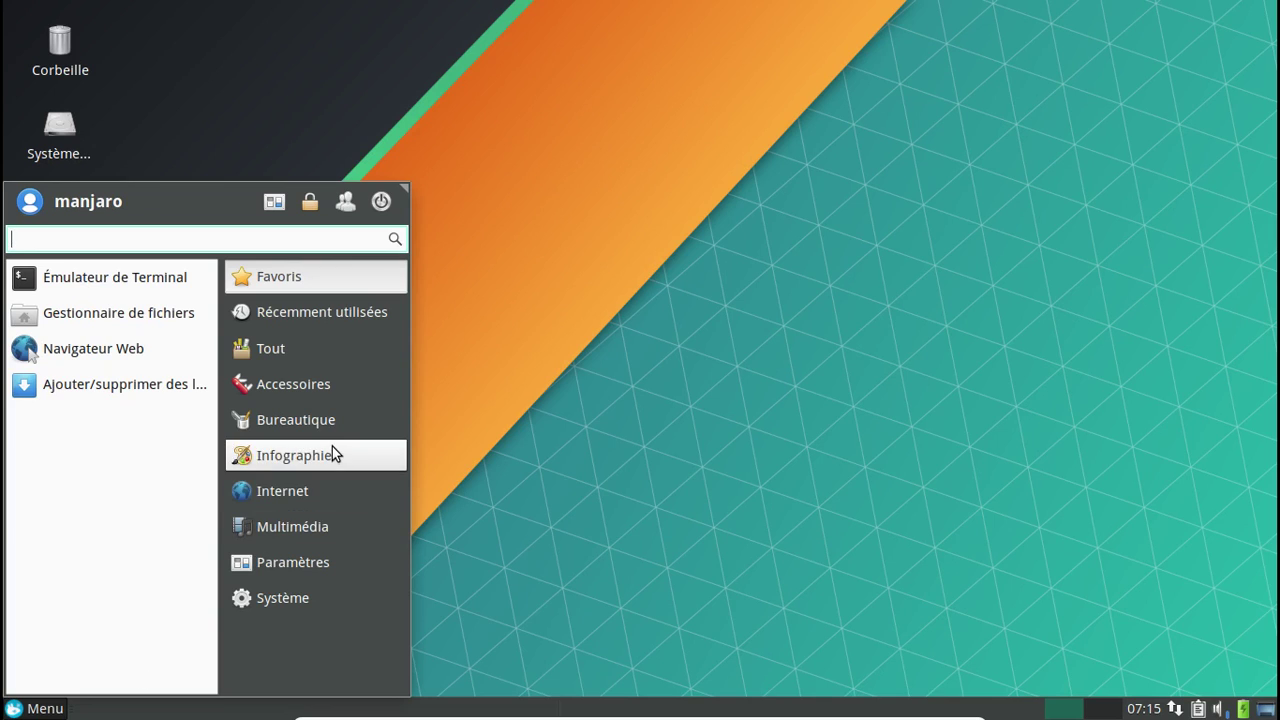
{"action": "left_click", "coordinate": [323, 423]}
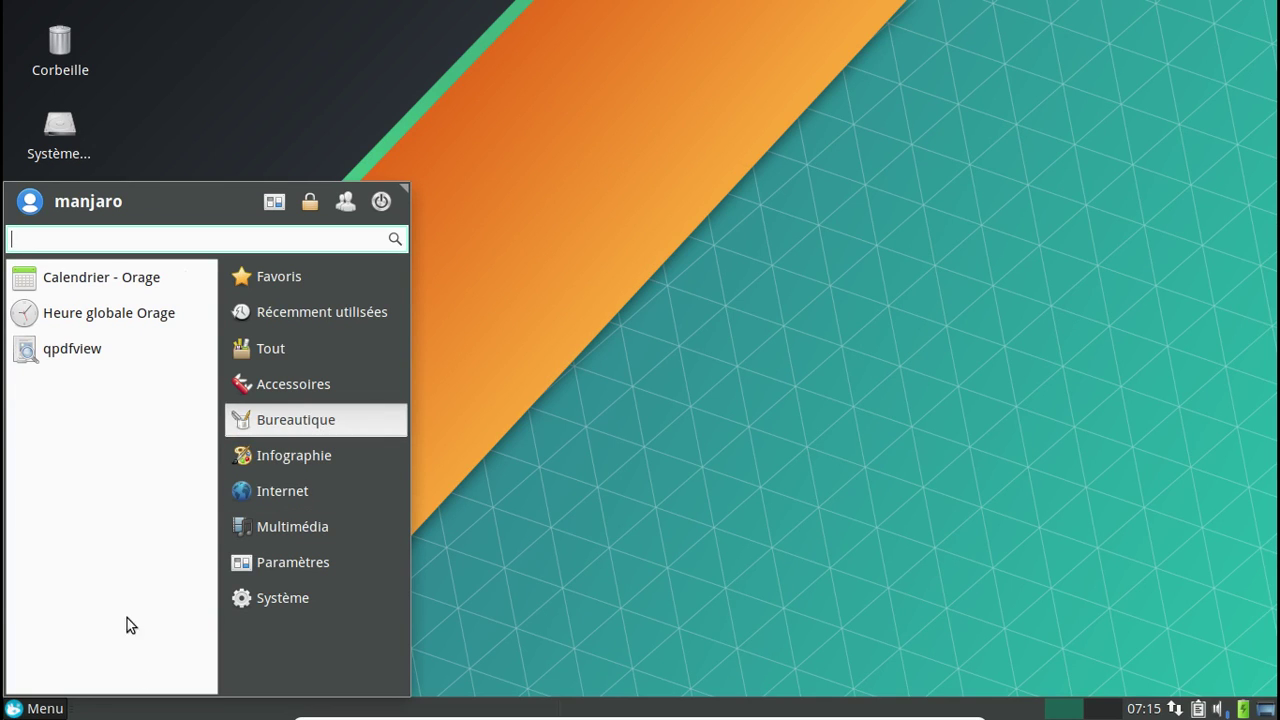
{"action": "left_click", "coordinate": [513, 314]}
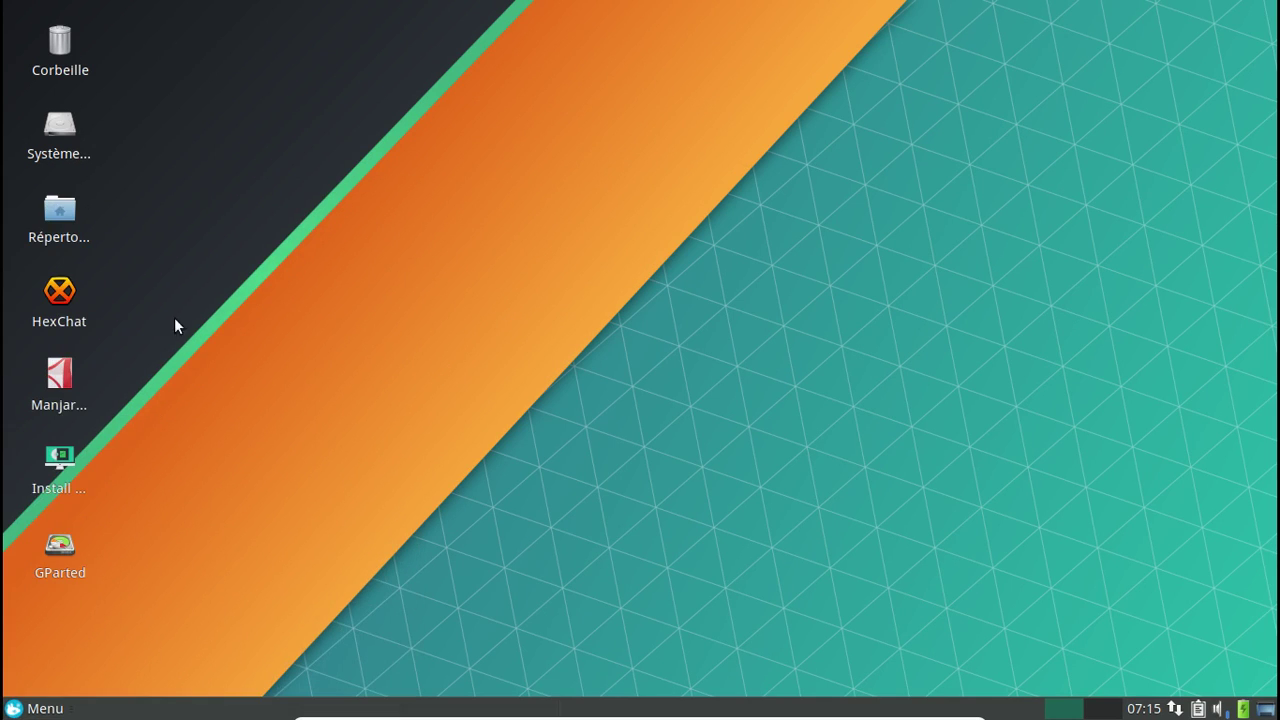
Launch Install Manjaro Linux from the desktop icon and dismiss the updates notification
{"action": "left_click", "coordinate": [59, 459]}
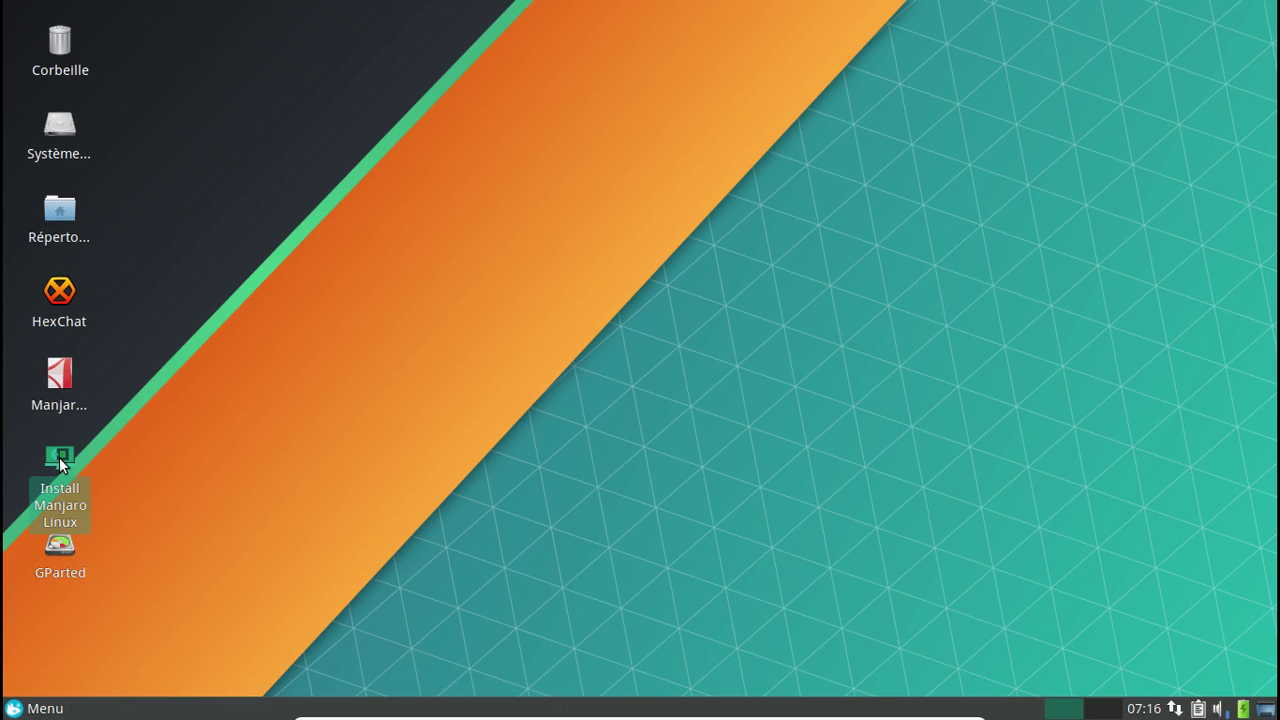
{"action": "double_click", "coordinate": [60, 461]}
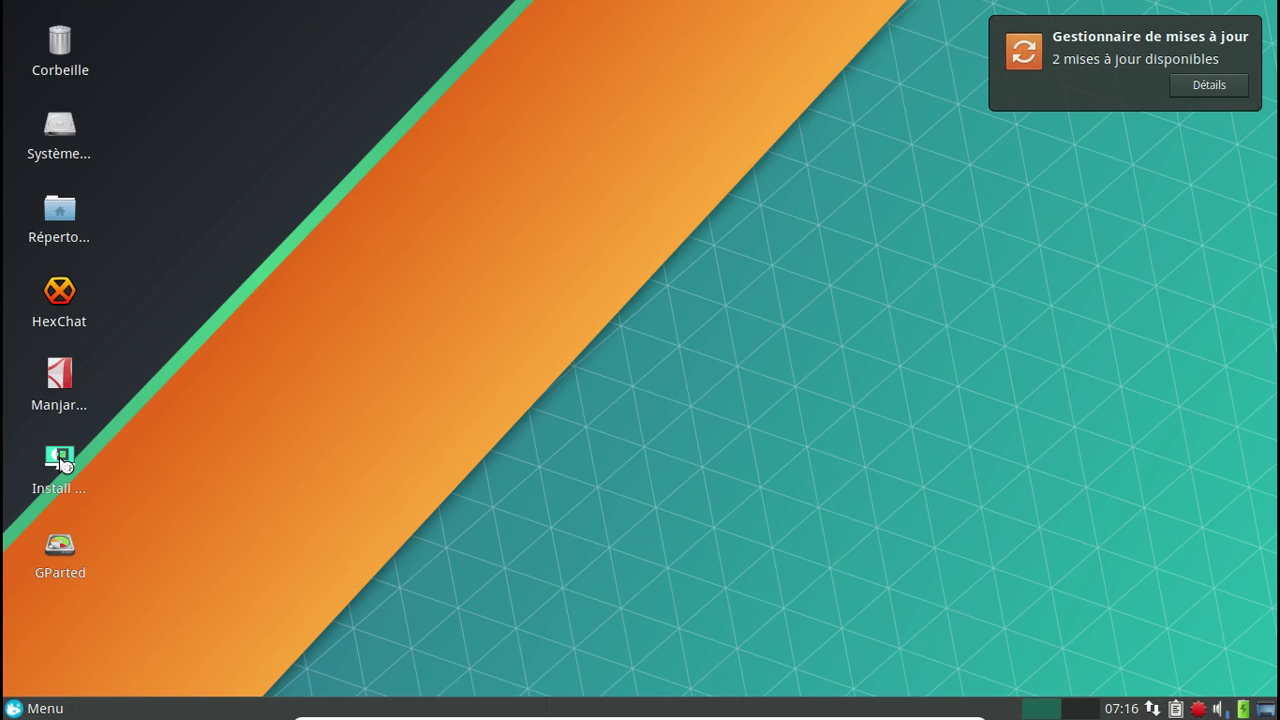
{"action": "left_click", "coordinate": [1256, 30]}
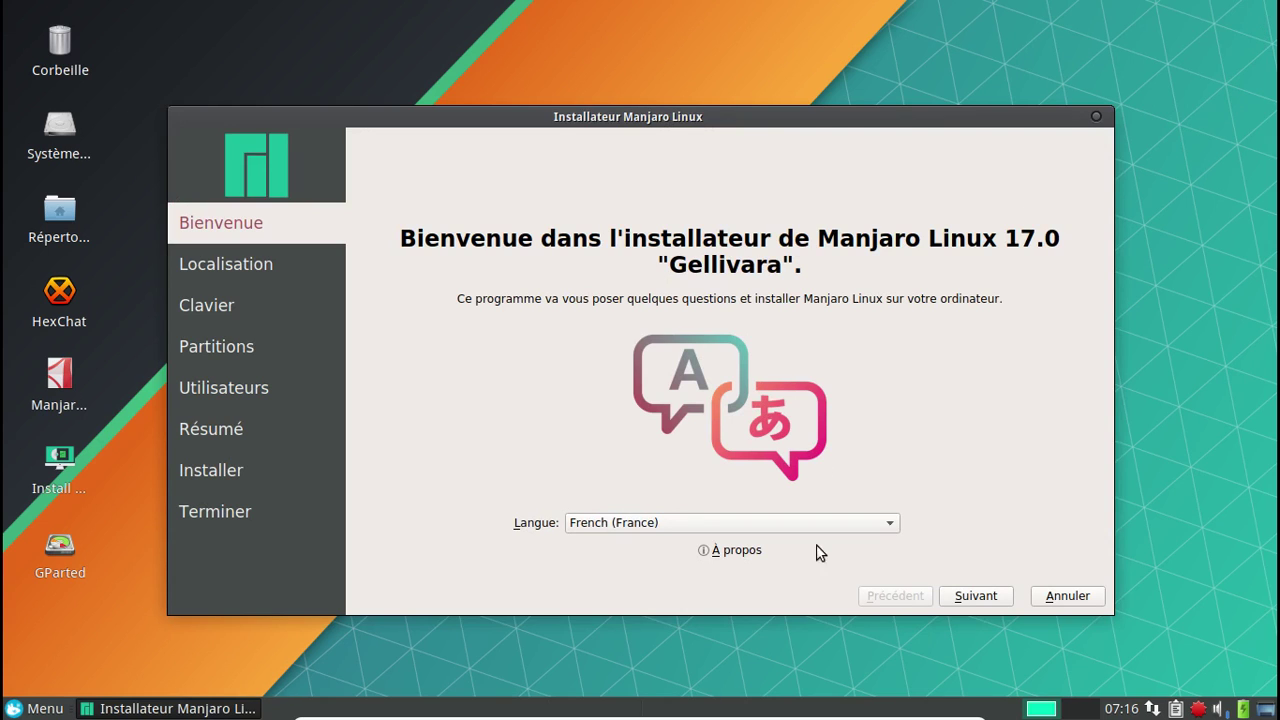
Check the installer's À propos information, then accept the Europe/Paris location
{"action": "left_click", "coordinate": [752, 549]}
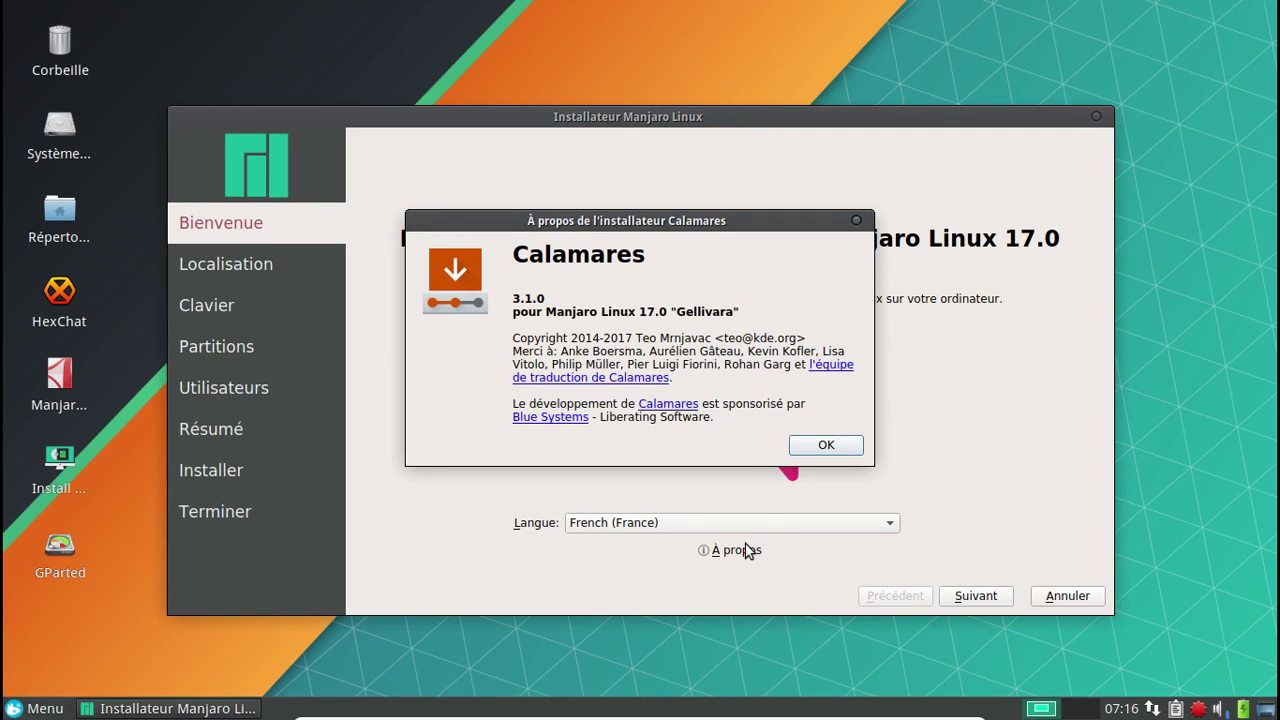
{"action": "left_click", "coordinate": [825, 455]}
{"action": "left_click", "coordinate": [1004, 594]}
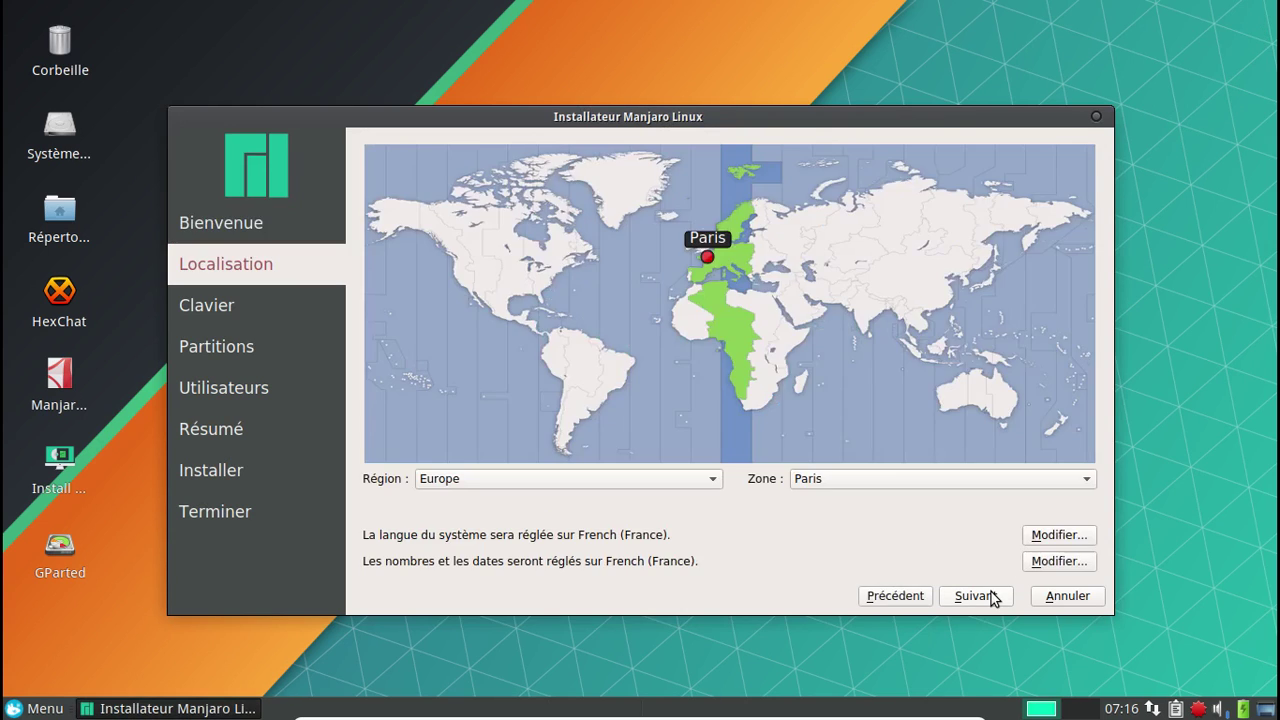
{"action": "left_click", "coordinate": [993, 597]}
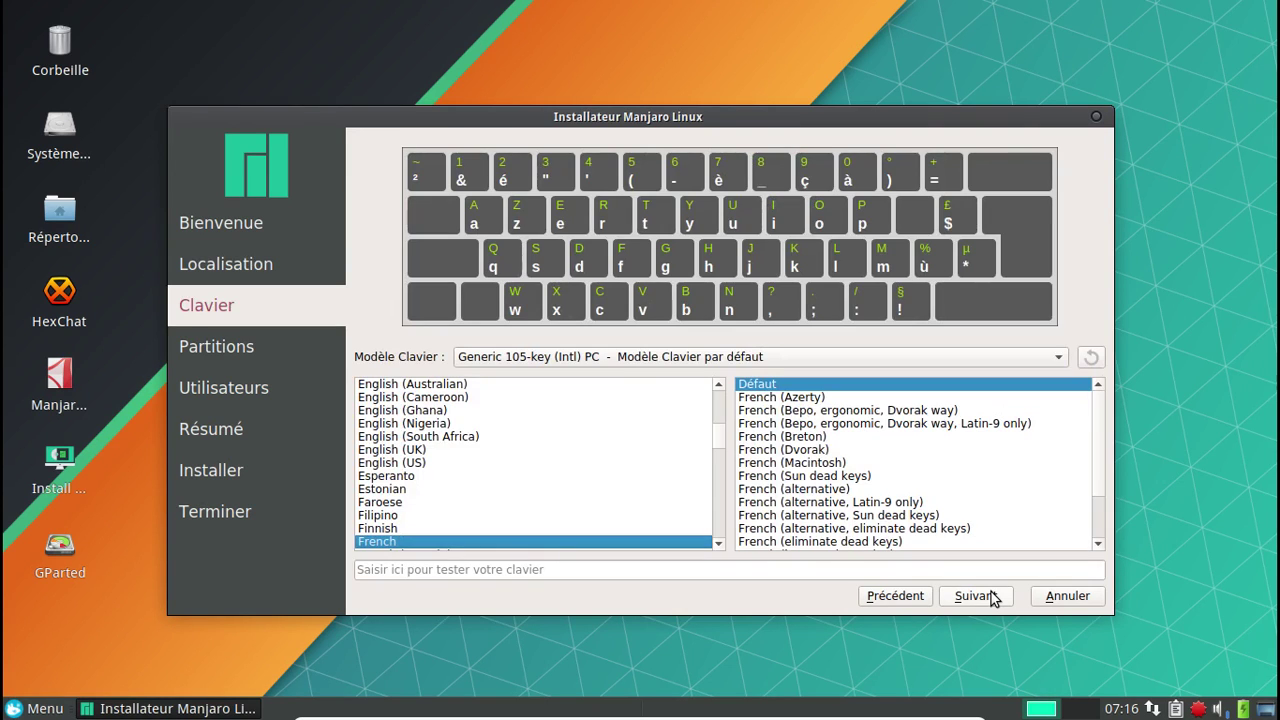
Keep the French keyboard layout and choose Effacer le disque for the whole disk
{"action": "left_click", "coordinate": [991, 598]}
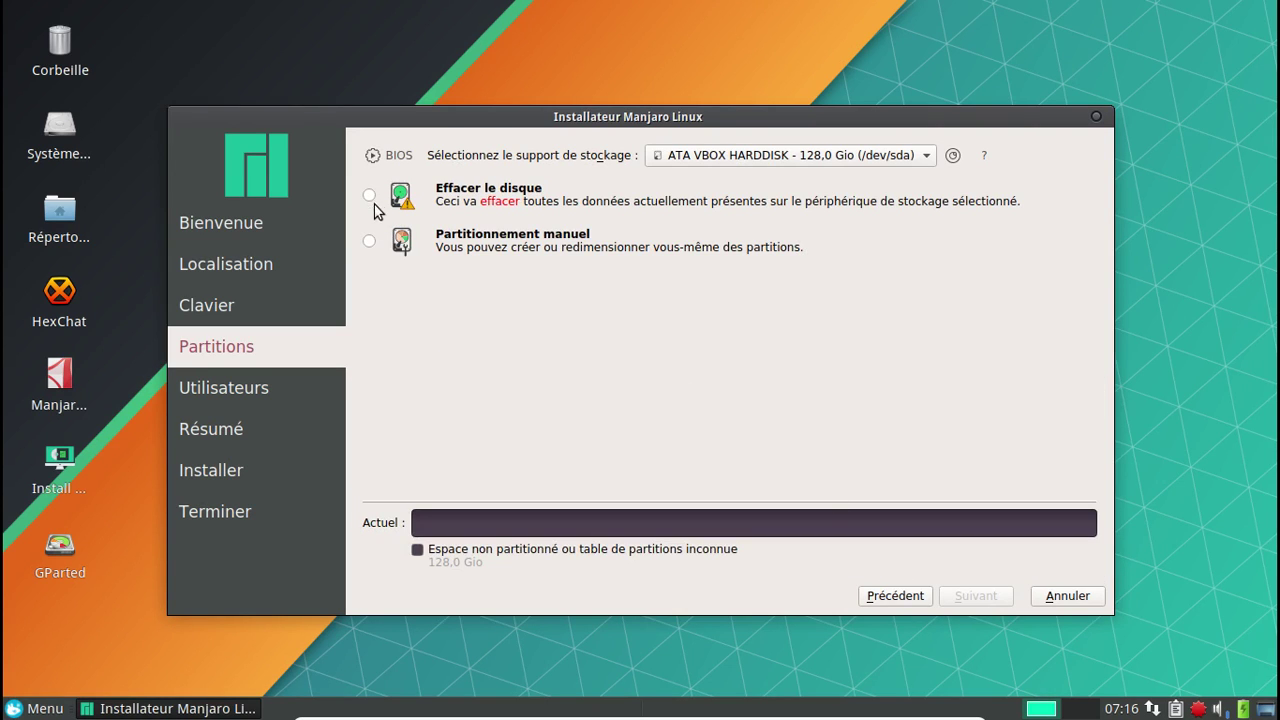
{"action": "left_click", "coordinate": [372, 197]}
{"action": "left_click", "coordinate": [1004, 599]}
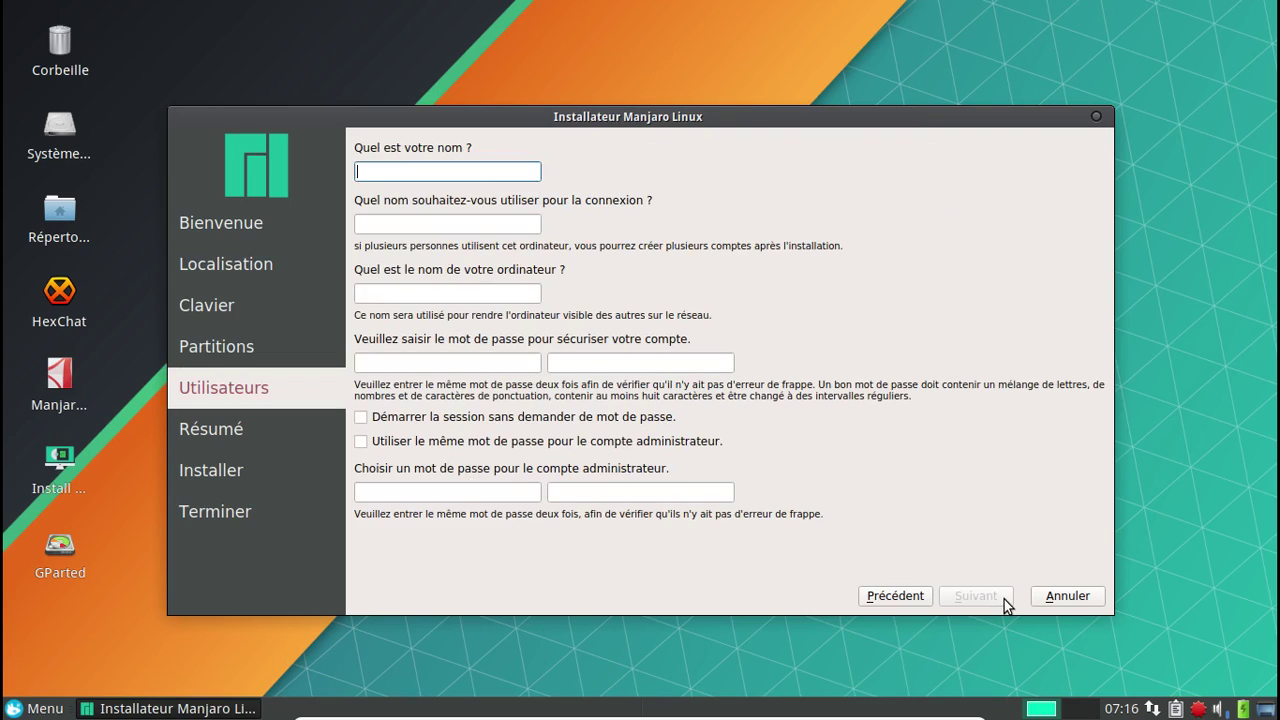
Enter the user's full name, login name and an -openrc computer name
{"action": "type", "text": "Frede"}
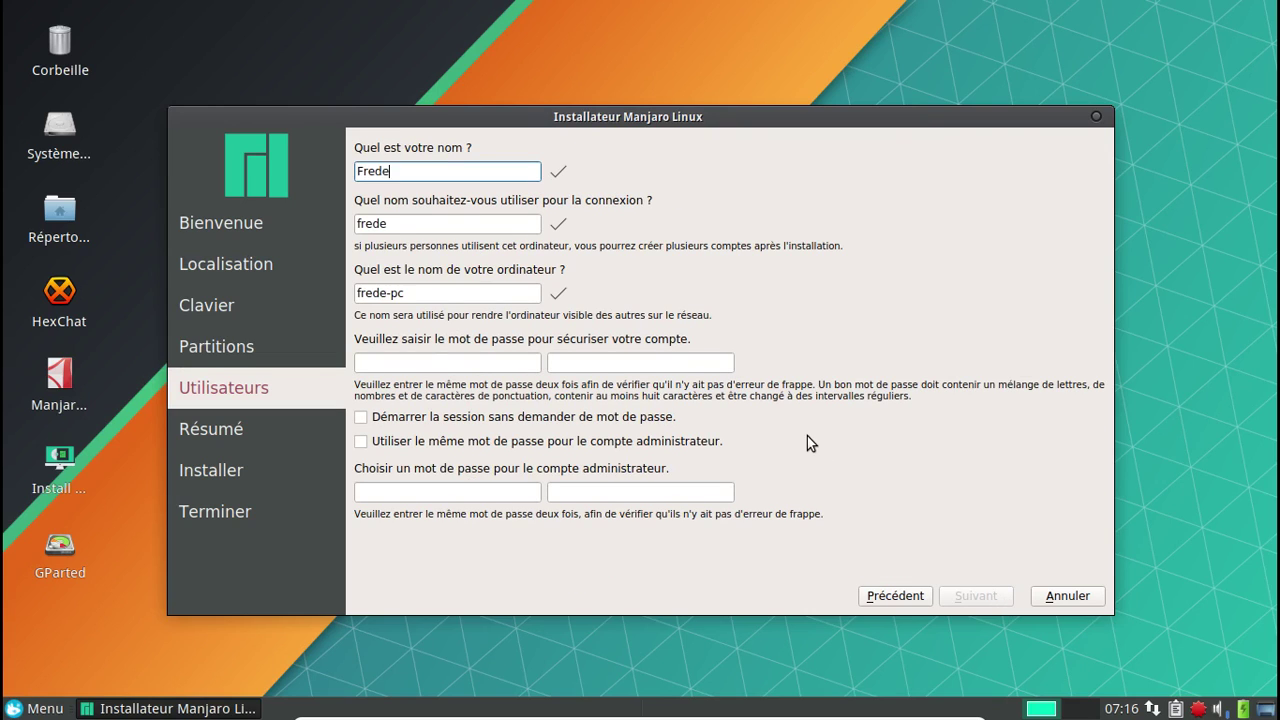
{"action": "type", "text": "ric Bezies"}
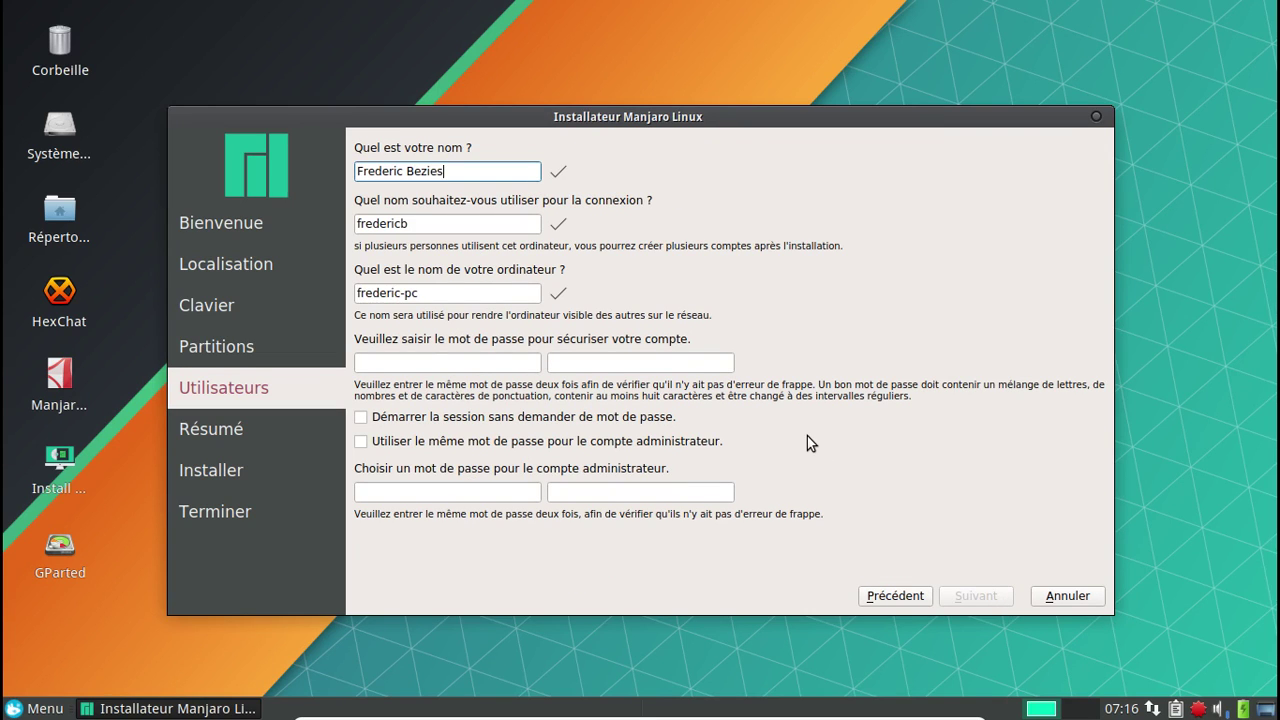
{"action": "key", "text": "Tab"}
{"action": "type", "text": "fred"}
{"action": "key", "text": "Tab"}
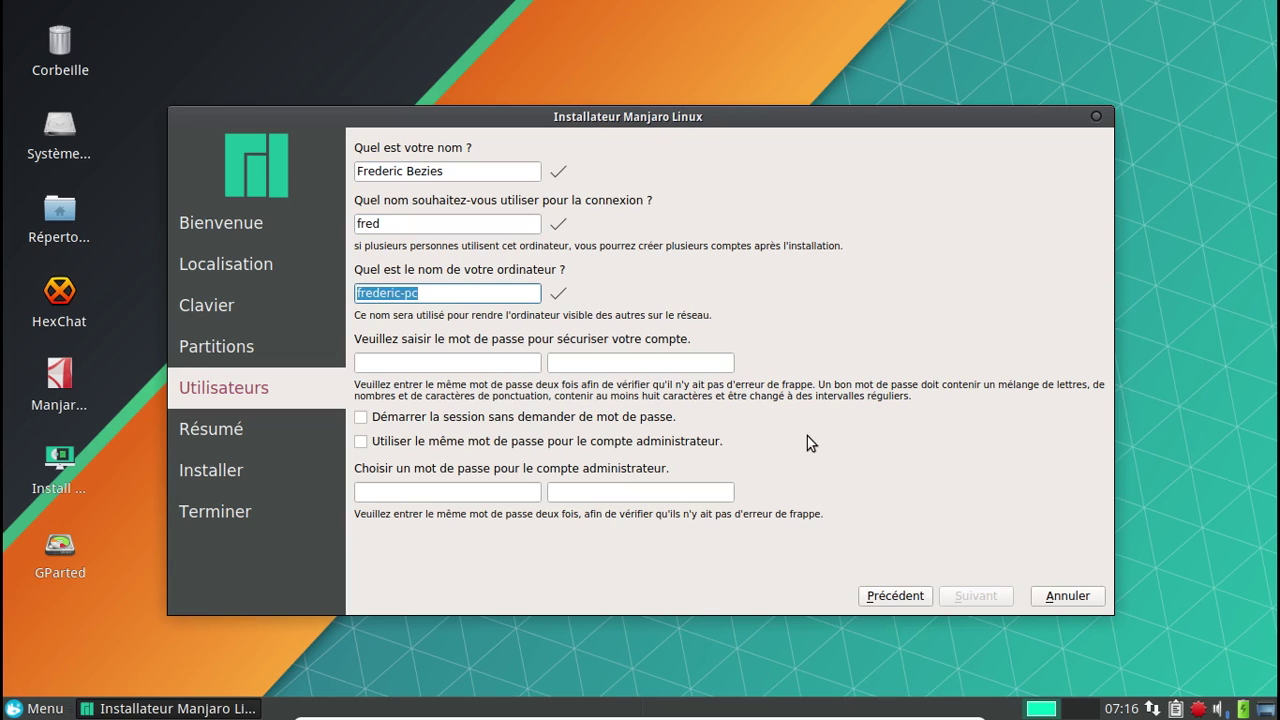
{"action": "type", "text": "fredo-manjar"}
{"action": "type", "text": "o"}
{"action": "key", "text": "BackSpace"}
{"action": "key", "text": "BackSpace"}
{"action": "key", "text": "BackSpace"}
{"action": "key", "text": "BackSpace"}
{"action": "type", "text": "ja-openr"}
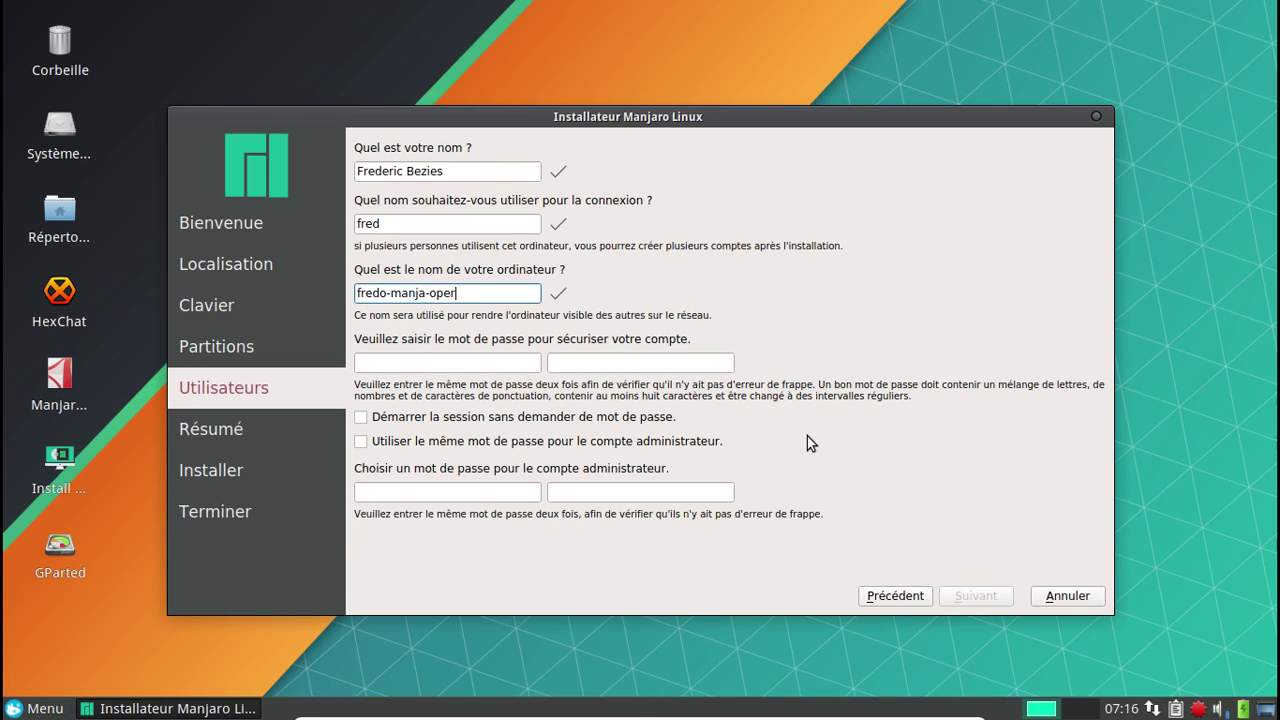
{"action": "type", "text": "c"}
Set and confirm the account password, reuse it for the administrator, and go to the summary
{"action": "key", "text": "Tab"}
{"action": "type", "text": "*********"}
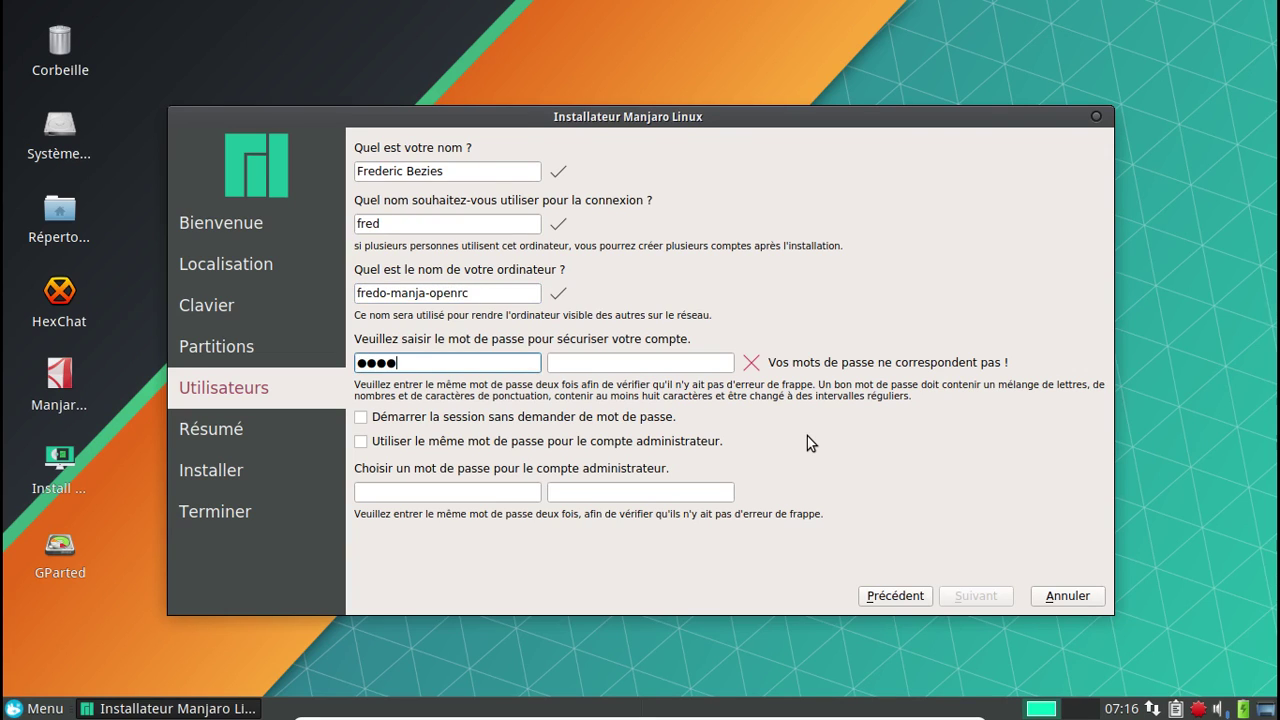
{"action": "key", "text": "Tab"}
{"action": "type", "text": "****"}
{"action": "key", "text": "BackSpace"}
{"action": "key", "text": "BackSpace"}
{"action": "key", "text": "BackSpace"}
{"action": "key", "text": "BackSpace"}
{"action": "type", "text": "*********"}
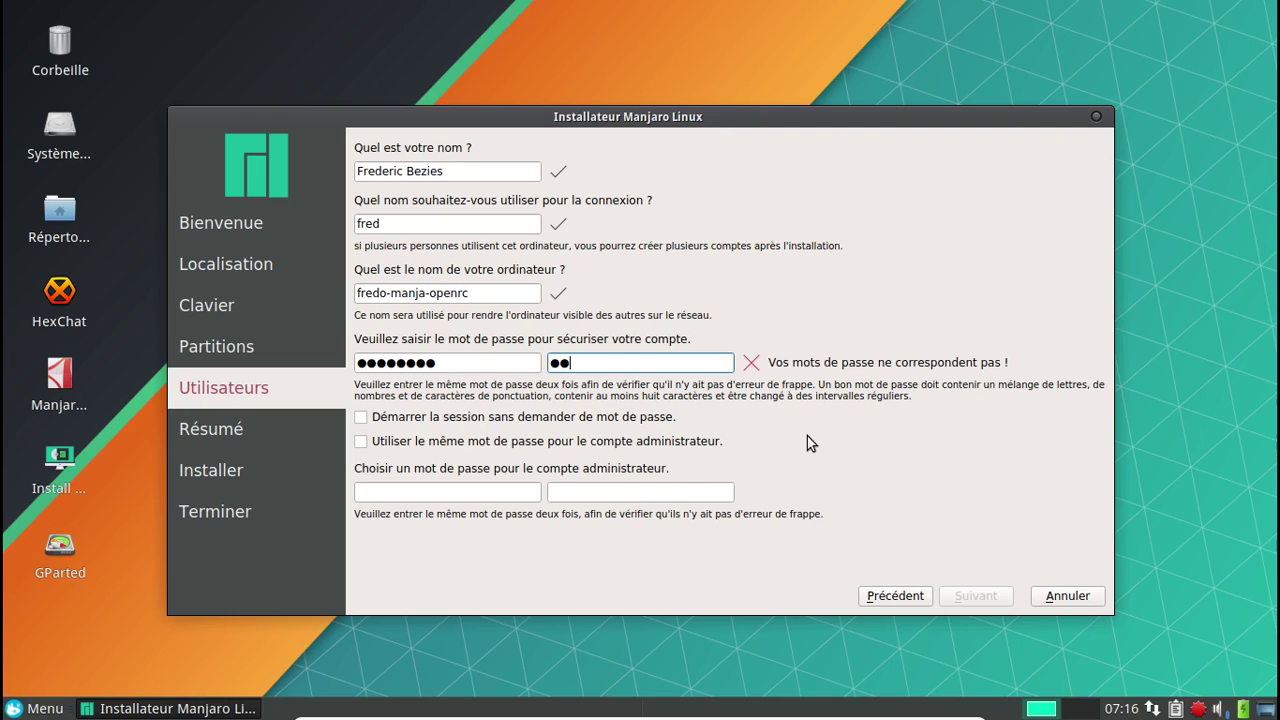
{"action": "left_click", "coordinate": [637, 445]}
{"action": "left_click", "coordinate": [976, 596]}
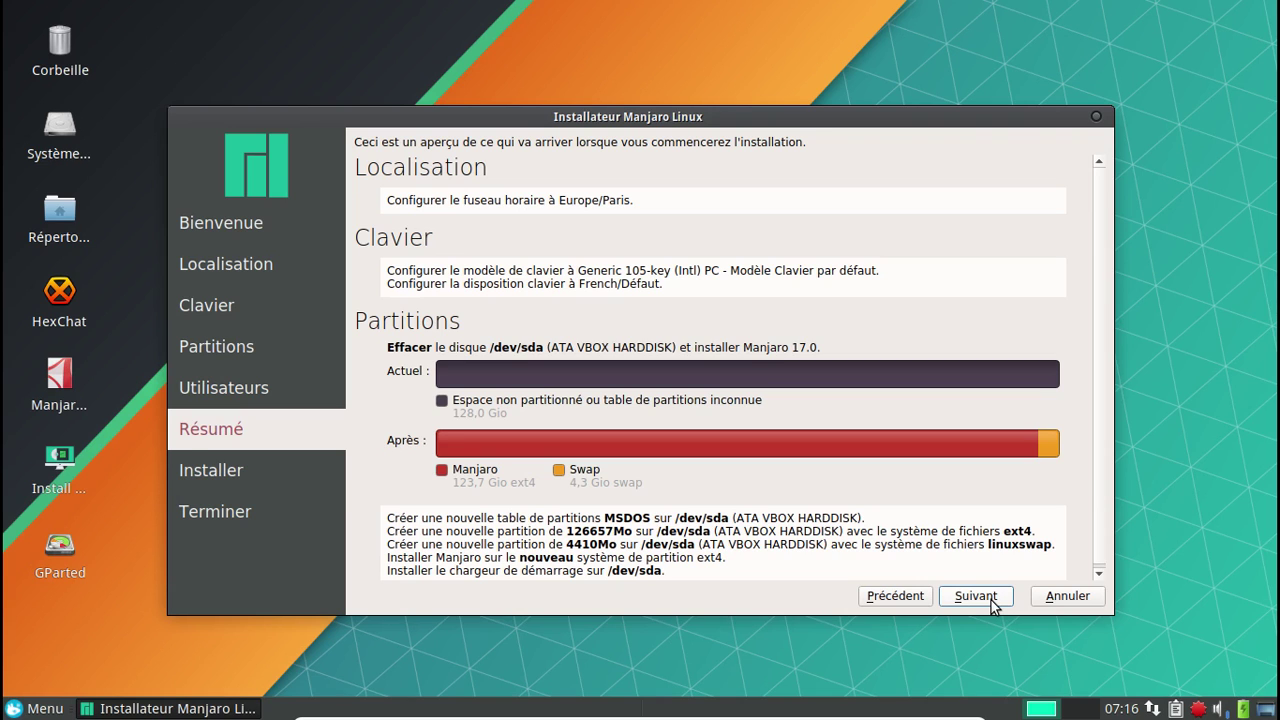
Start installing Manjaro onto the disk and show the VM windowed beside the webcam view
{"action": "left_click", "coordinate": [990, 599]}
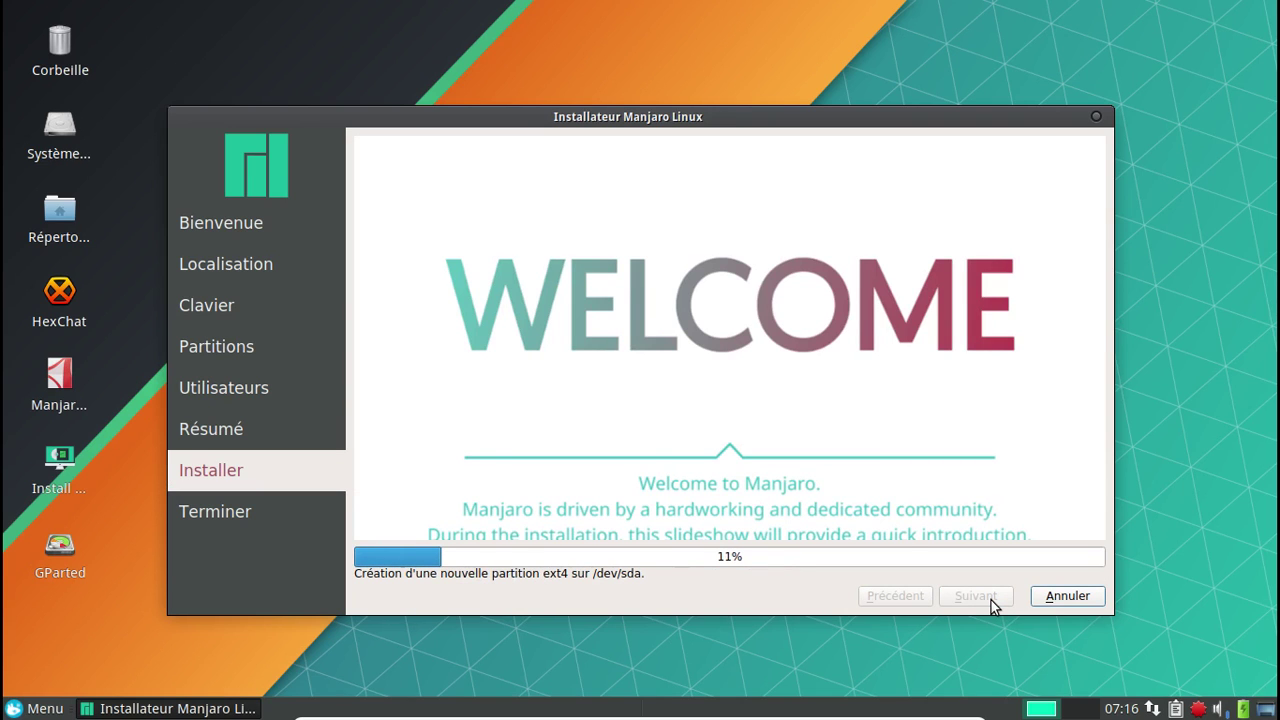
{"action": "key", "text": "Control_R+f"}
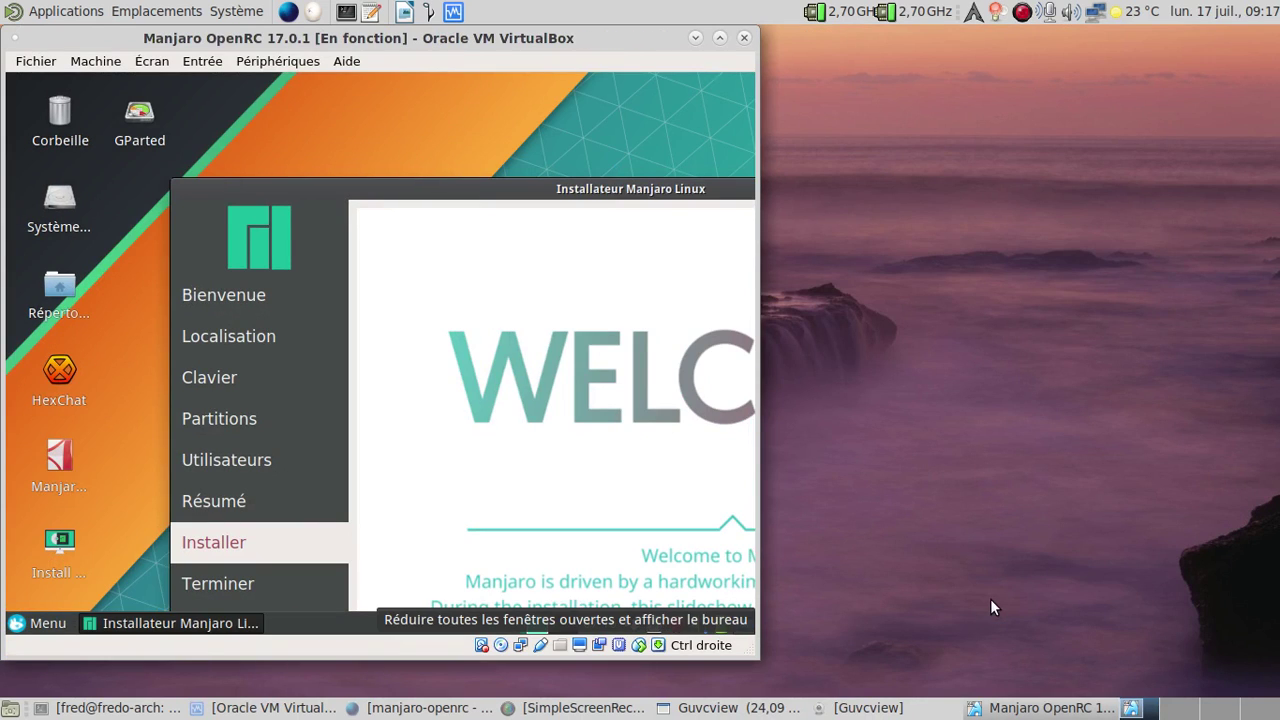
{"action": "left_click_drag", "start_coordinate": [479, 40], "coordinate": [857, 42]}
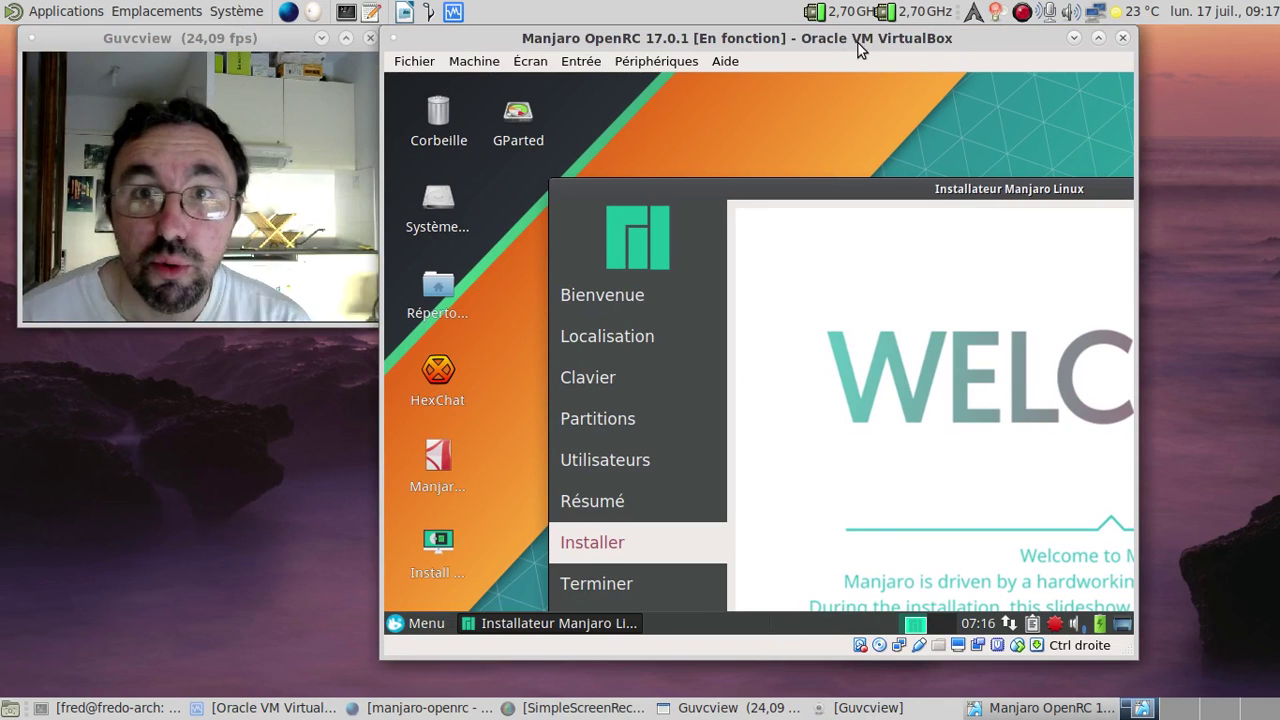
Save the screen recording and switch the virtual machine back to full screen
{"action": "right_click", "coordinate": [1022, 12]}
{"action": "left_click", "coordinate": [1054, 70]}
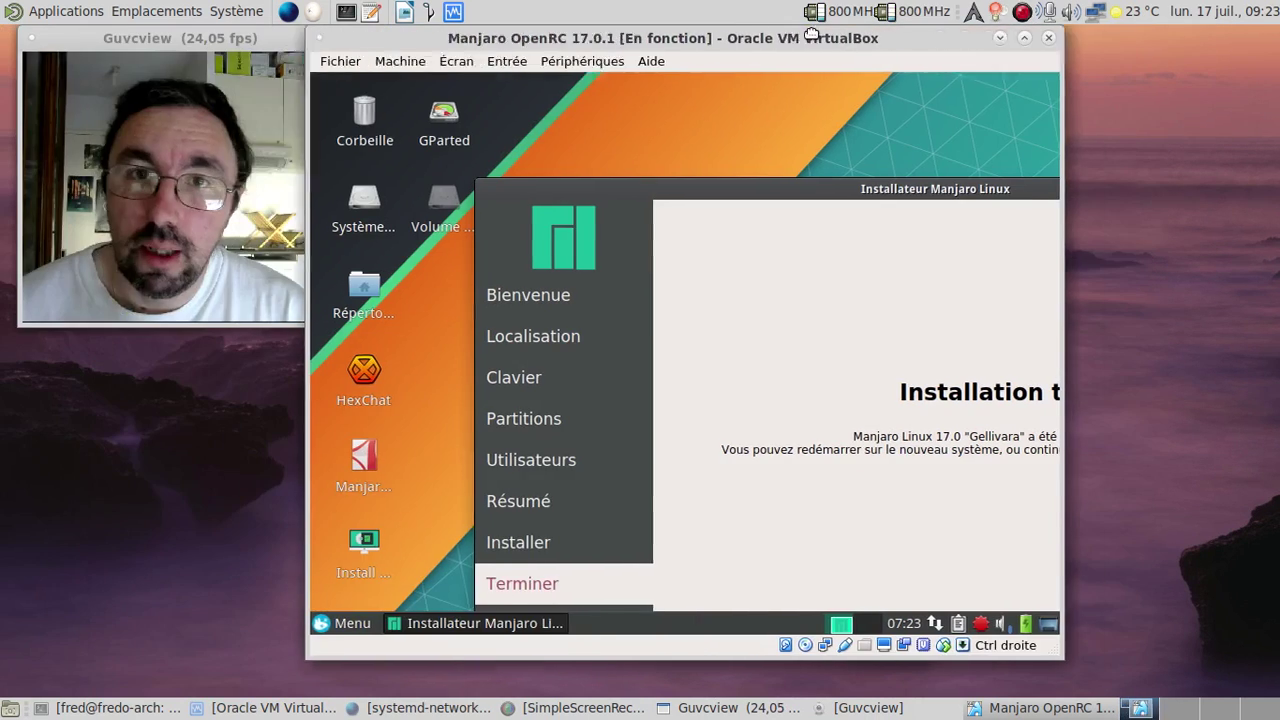
{"action": "left_click_drag", "start_coordinate": [798, 37], "coordinate": [855, 35]}
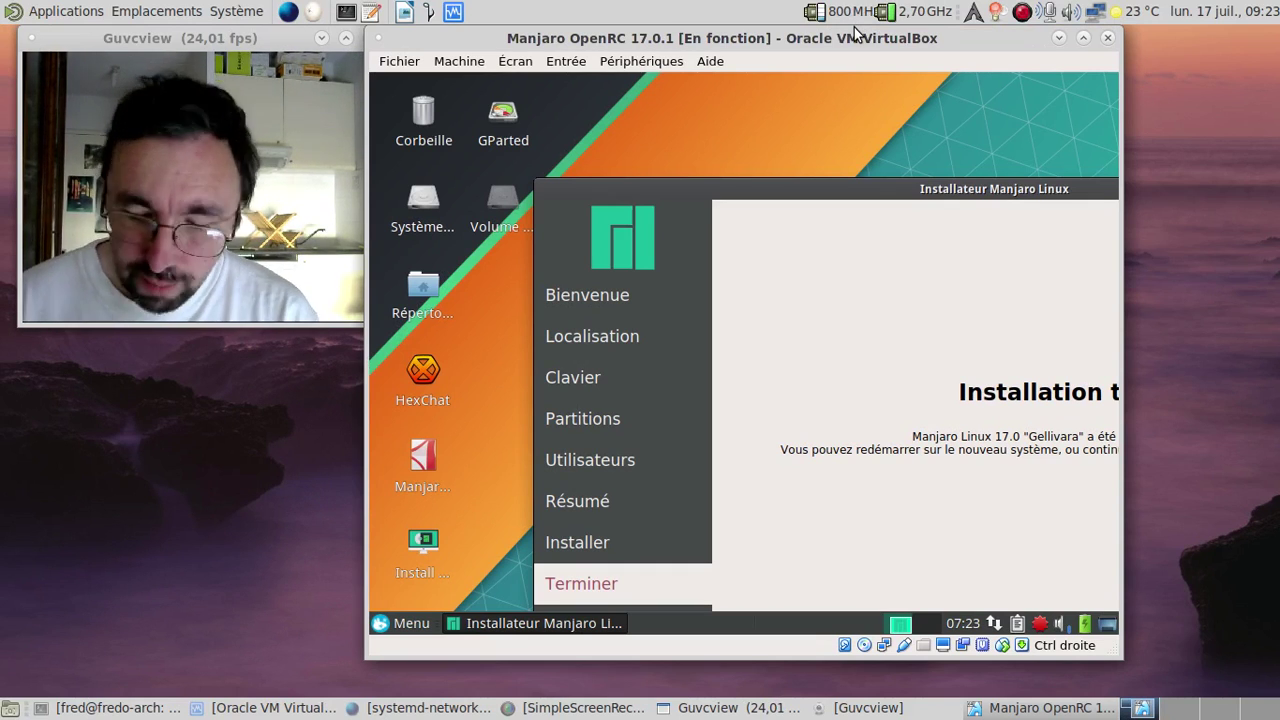
{"action": "key", "text": "ctrl+f"}
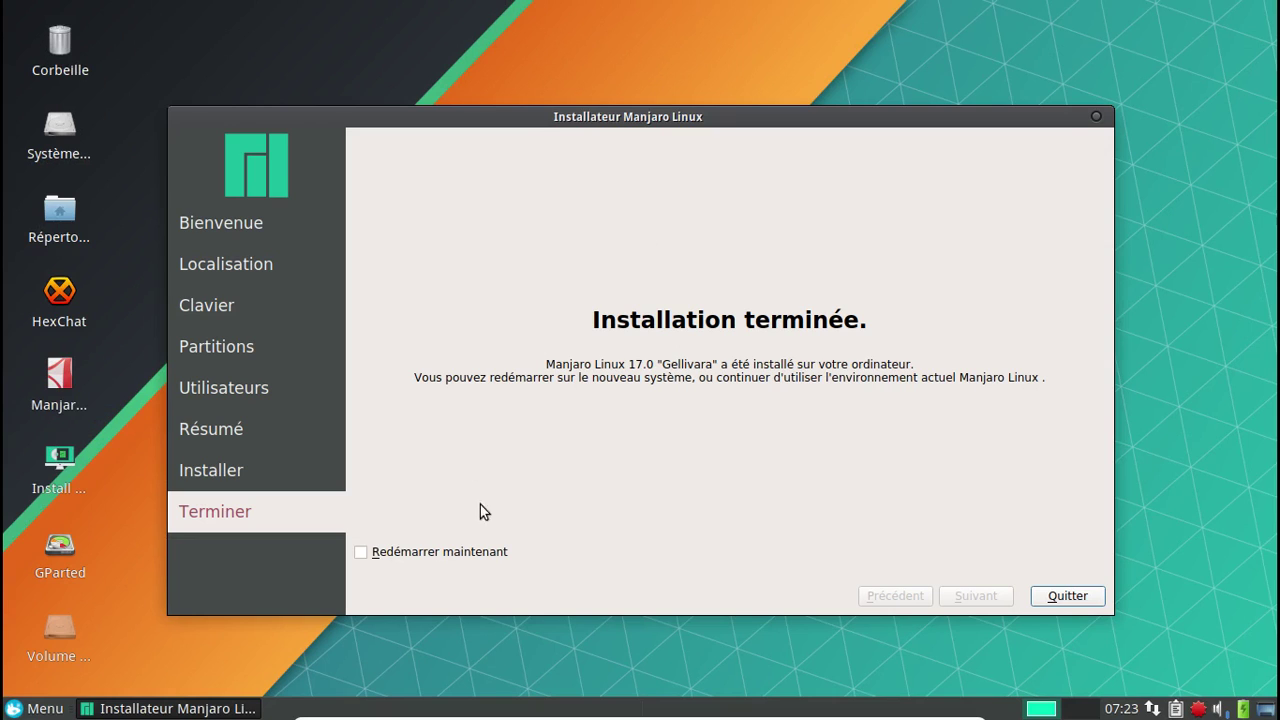
Tick Redémarrer maintenant, quit Calamares, and boot the default GRUB entry immediately
{"action": "left_click", "coordinate": [452, 552]}
{"action": "left_click", "coordinate": [1070, 602]}
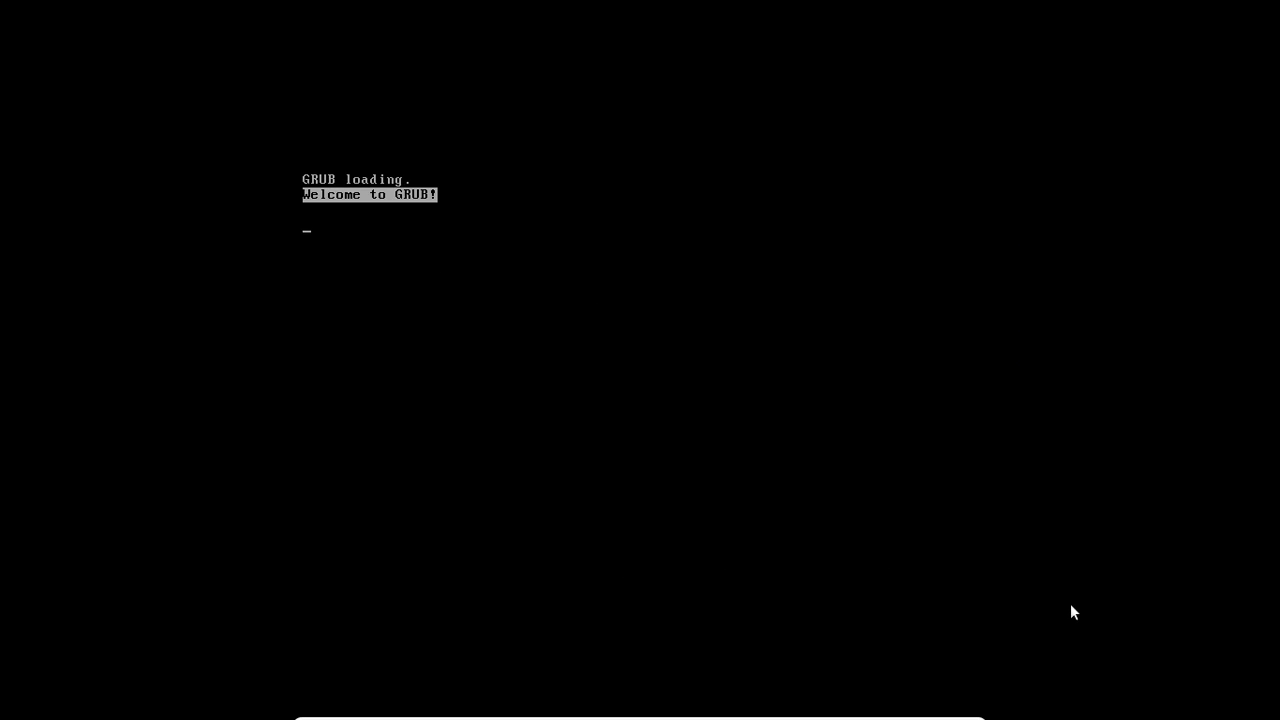
{"action": "key", "text": "Return"}
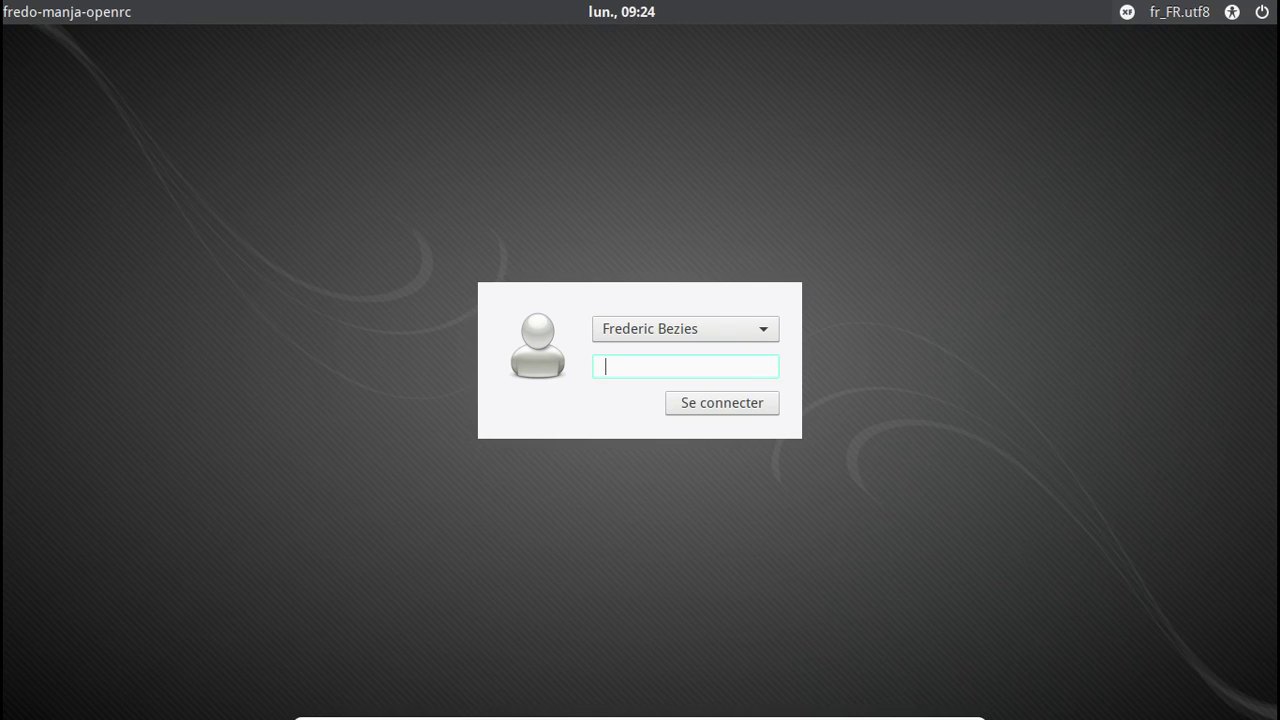
Log in at LightDM with the account password after two mistyped attempts
{"action": "type", "text": "****"}
{"action": "key", "text": "Return"}
{"action": "type", "text": "****"}
{"action": "key", "text": "Return"}
{"action": "type", "text": "********"}
{"action": "key", "text": "Return"}
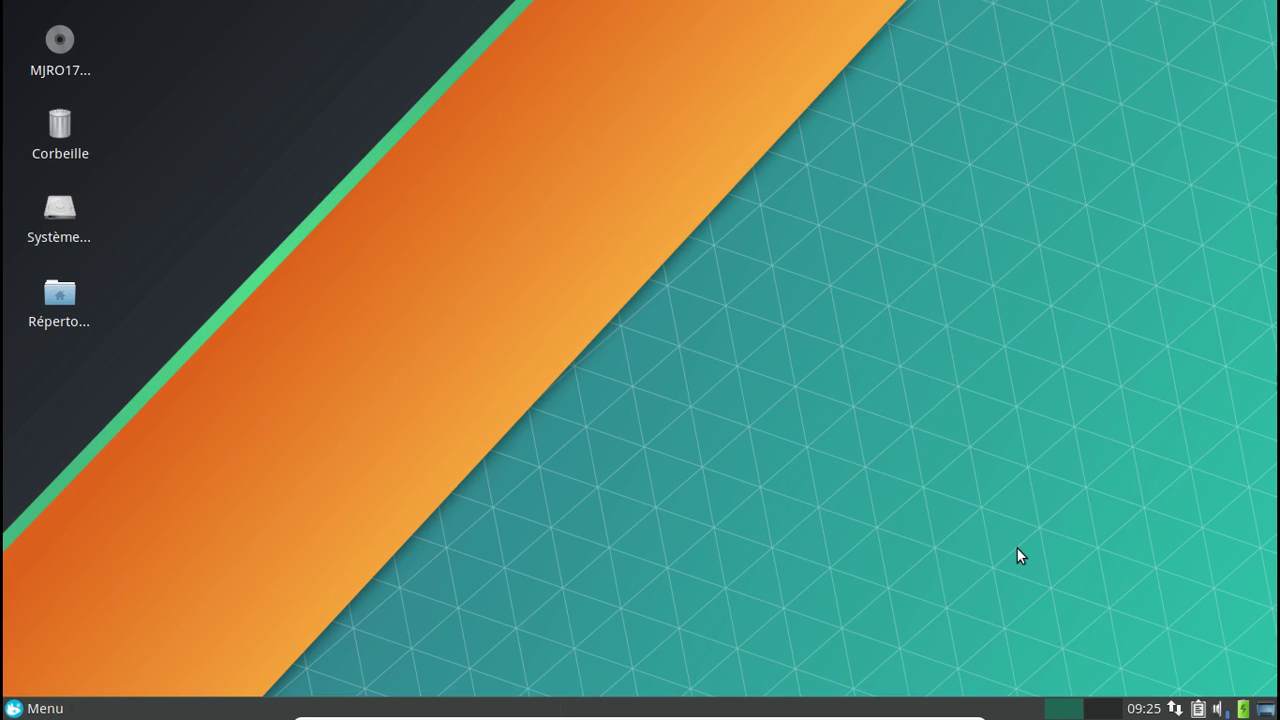
Open the home folder in Thunar, browse the network locations, then close it
{"action": "double_click", "coordinate": [73, 296]}
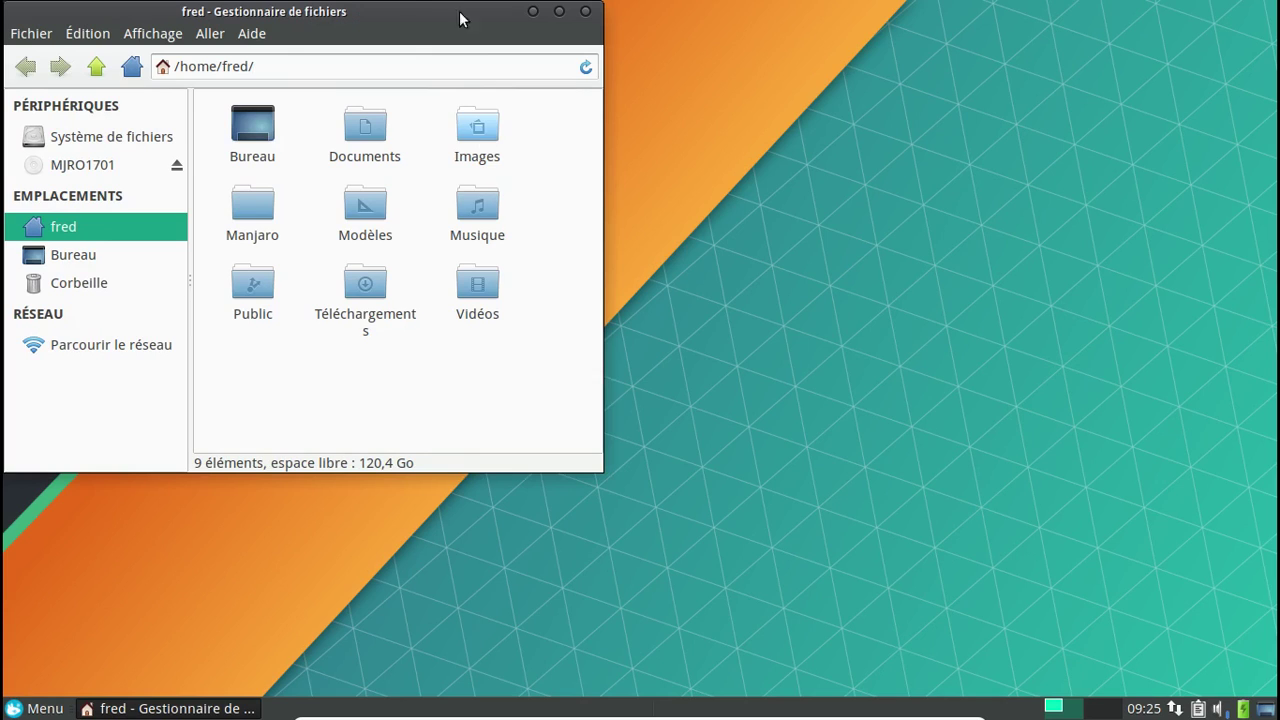
{"action": "left_click_drag", "start_coordinate": [391, 15], "coordinate": [651, 15]}
{"action": "left_click", "coordinate": [408, 344]}
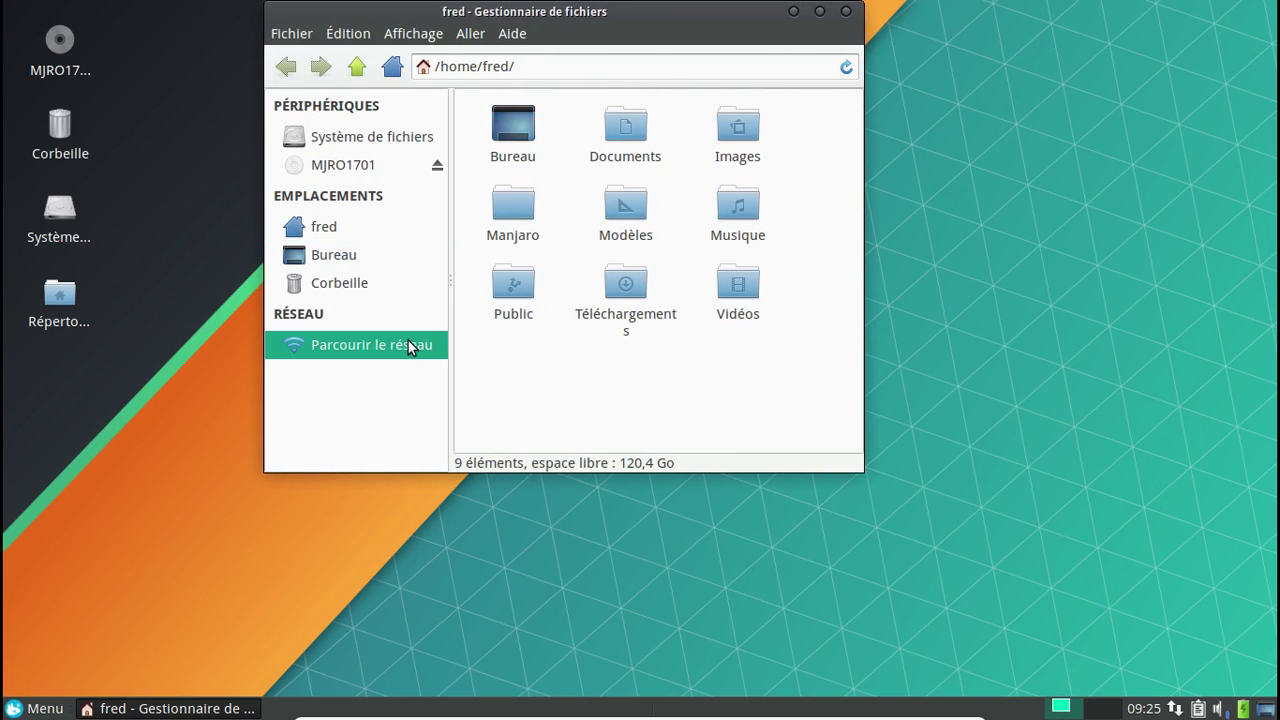
{"action": "left_click", "coordinate": [845, 12]}
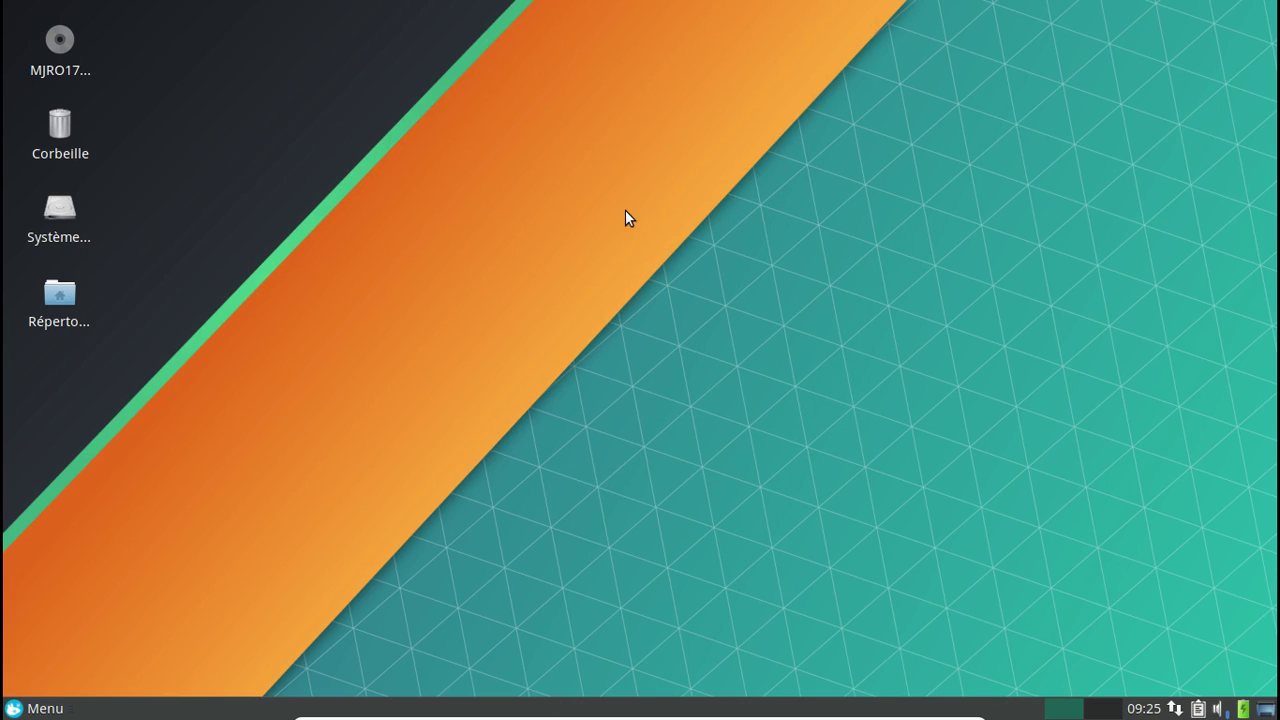
Search the menu for 'aj' and launch Ajouter/supprimer des logiciels
{"action": "left_click", "coordinate": [45, 709]}
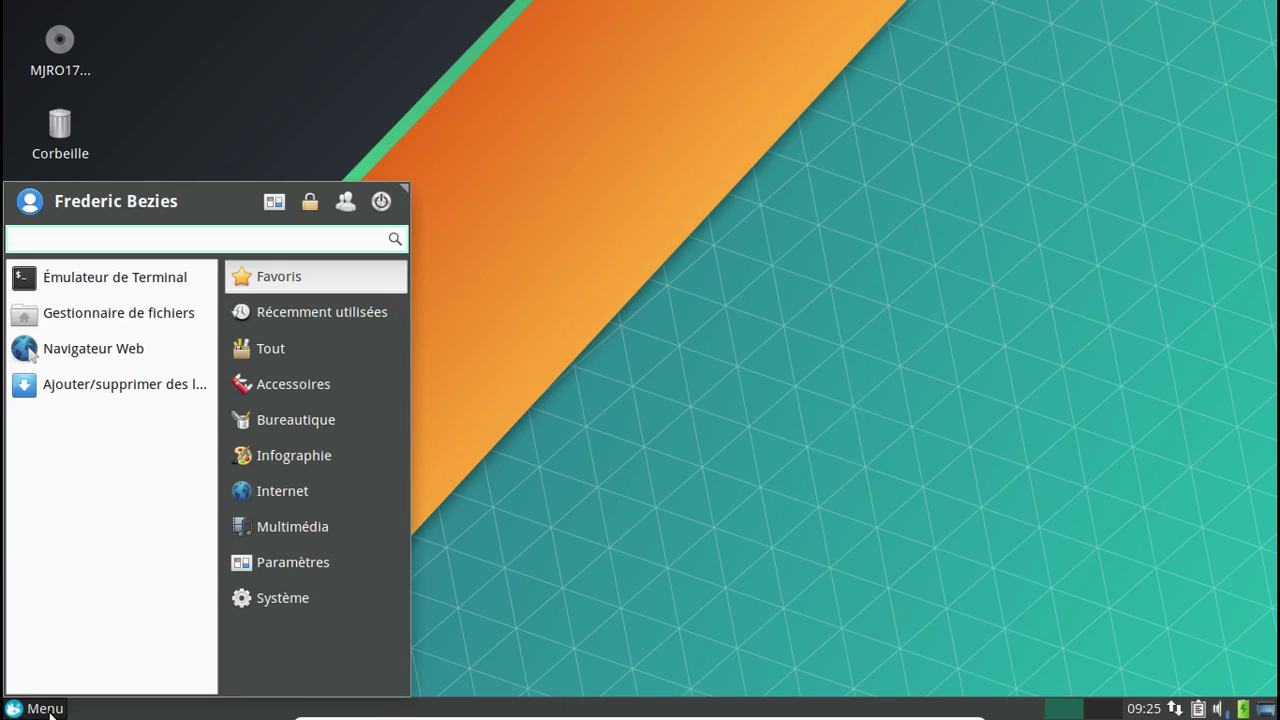
{"action": "type", "text": "ajout"}
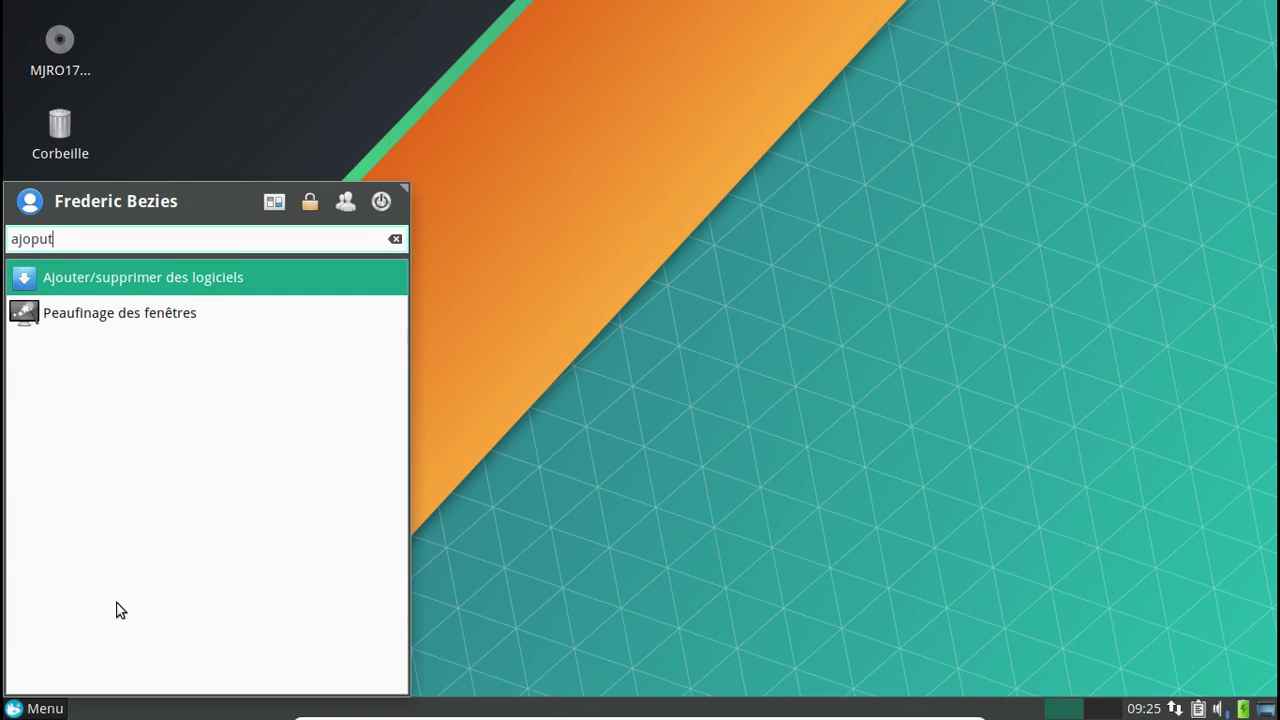
{"action": "key", "text": "BackSpace"}
{"action": "key", "text": "BackSpace"}
{"action": "key", "text": "BackSpace"}
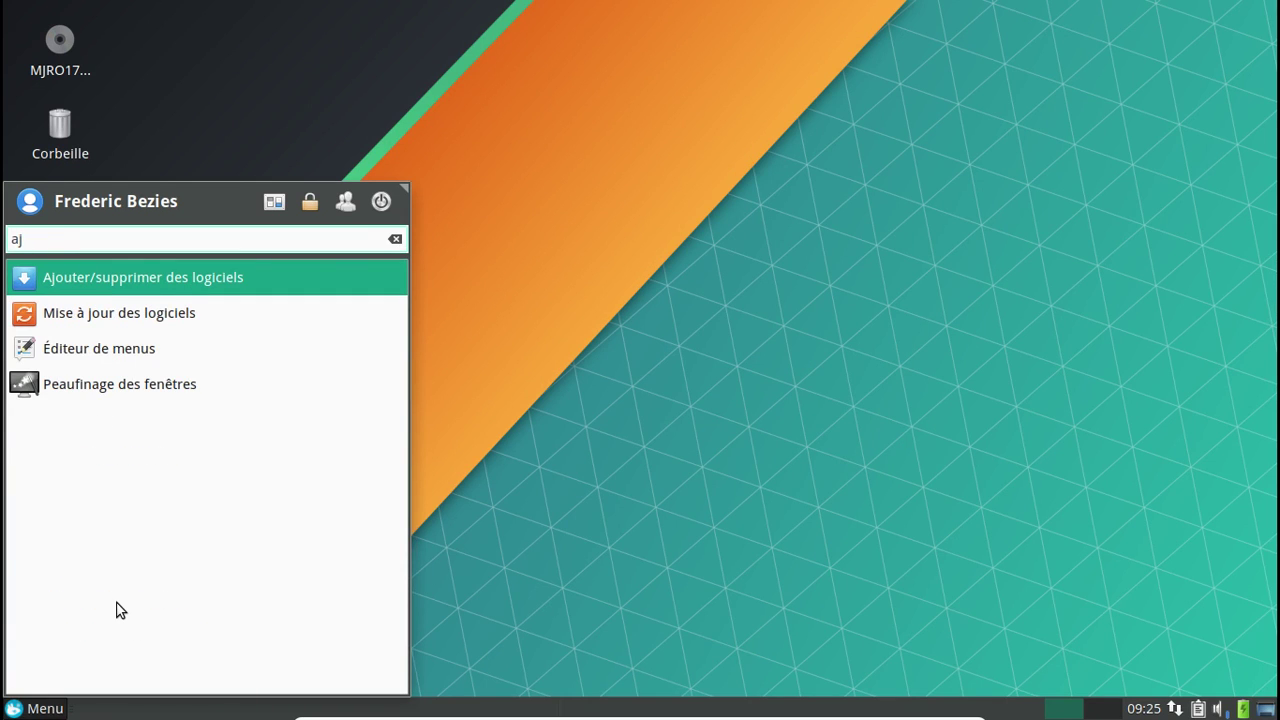
{"action": "left_click", "coordinate": [166, 283]}
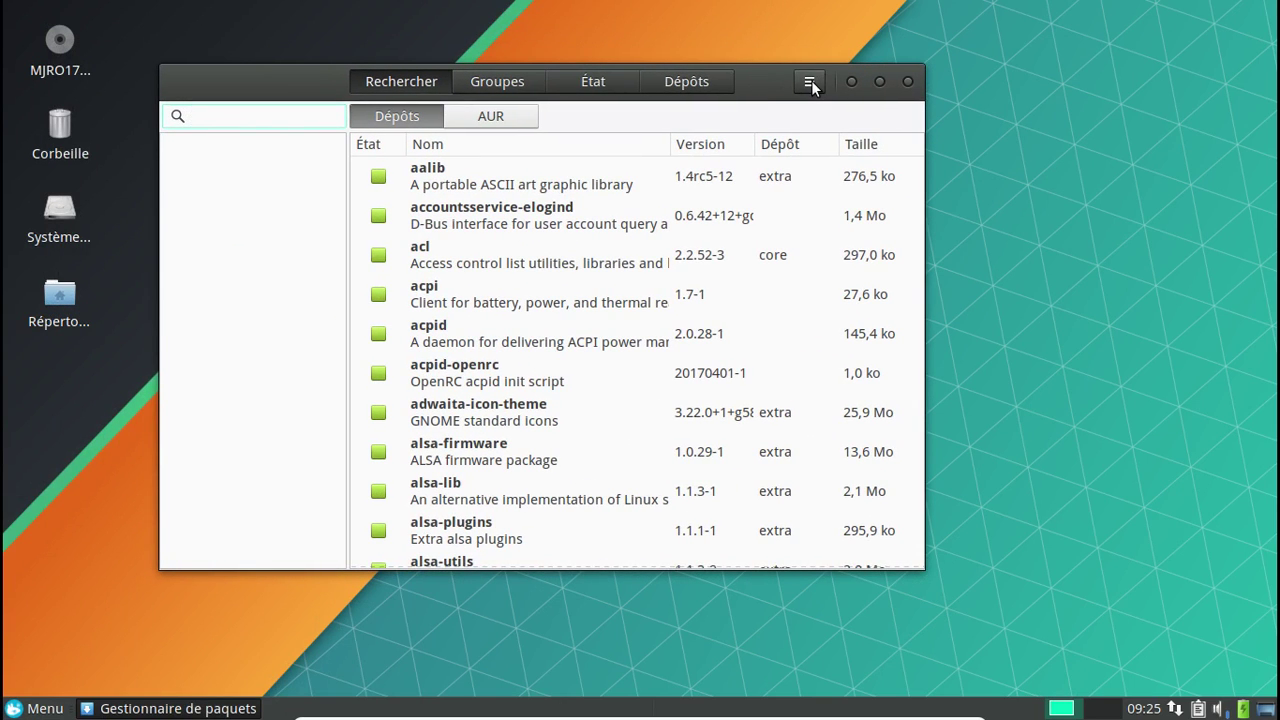
Open Pamac's Préférences and authenticate with the administrator password
{"action": "left_click", "coordinate": [810, 84]}
{"action": "left_click", "coordinate": [772, 215]}
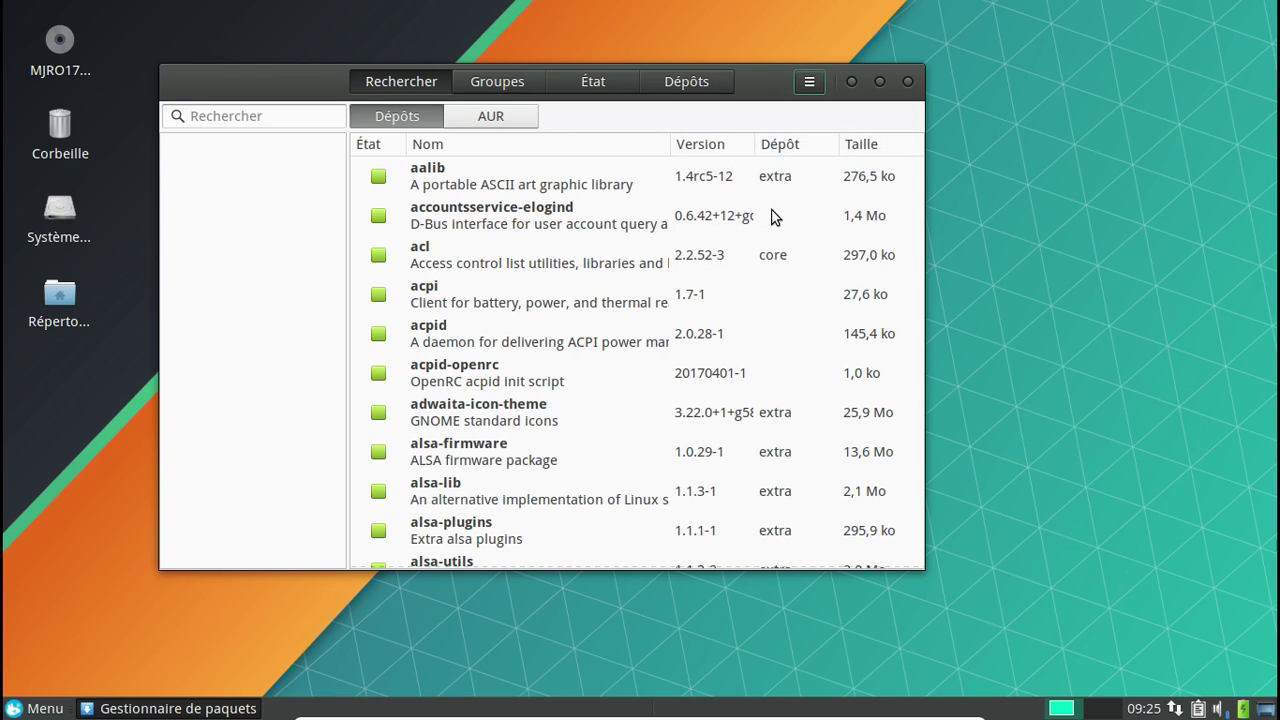
{"action": "type", "text": "***"}
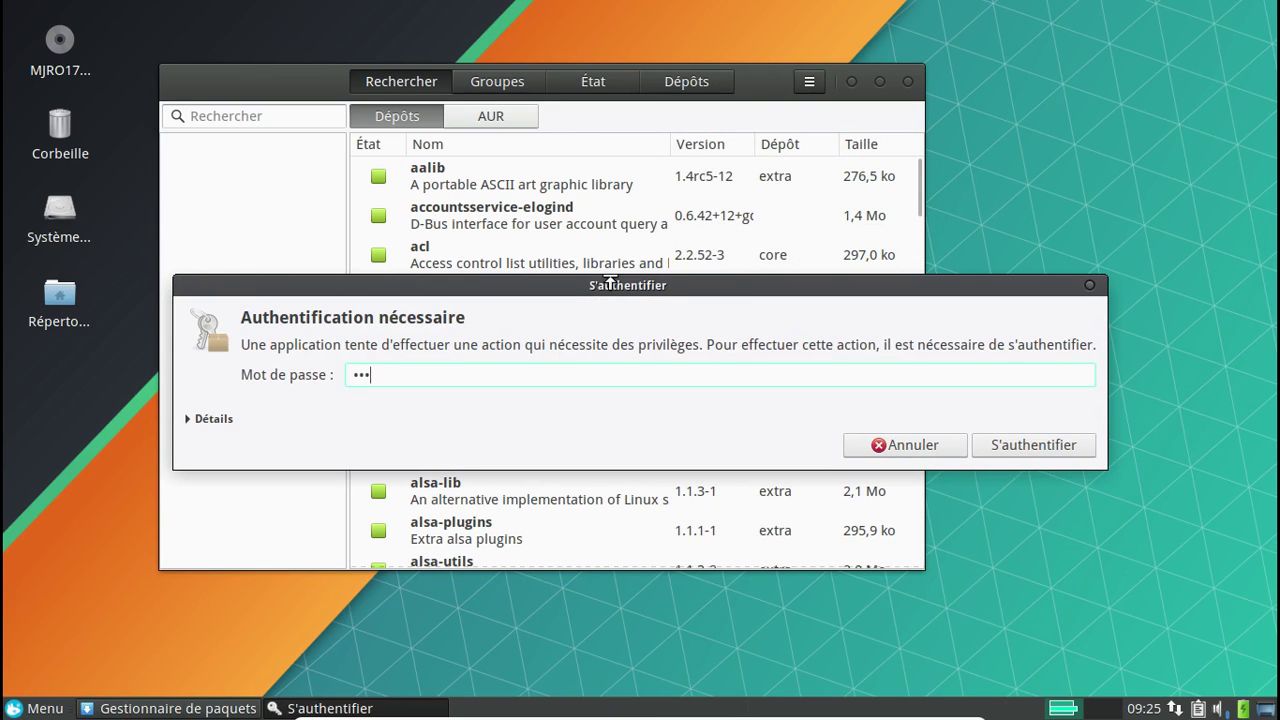
{"action": "type", "text": "******"}
{"action": "key", "text": "Return"}
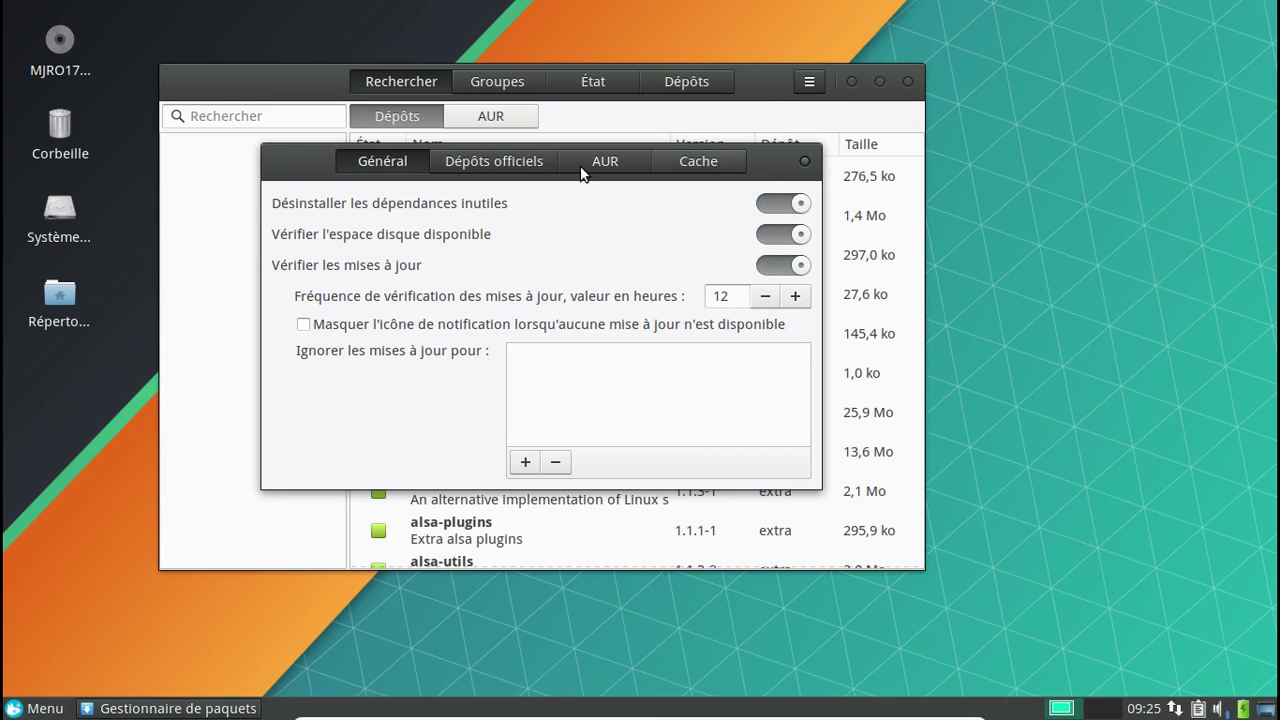
On Dépôts officiels, set Utiliser les miroirs depuis to France and refresh the mirrors
{"action": "left_click", "coordinate": [474, 163]}
{"action": "left_click", "coordinate": [776, 207]}
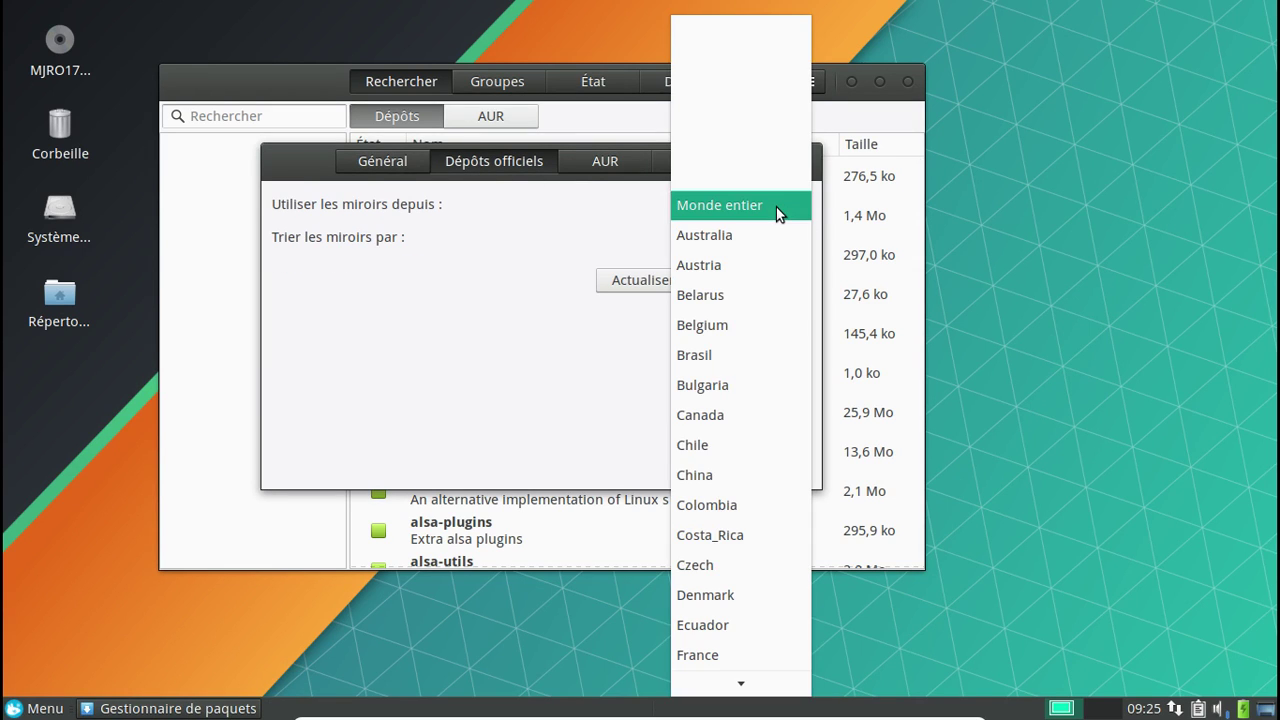
{"action": "scroll", "coordinate": [780, 500], "scroll_direction": "down", "scroll_amount": 5}
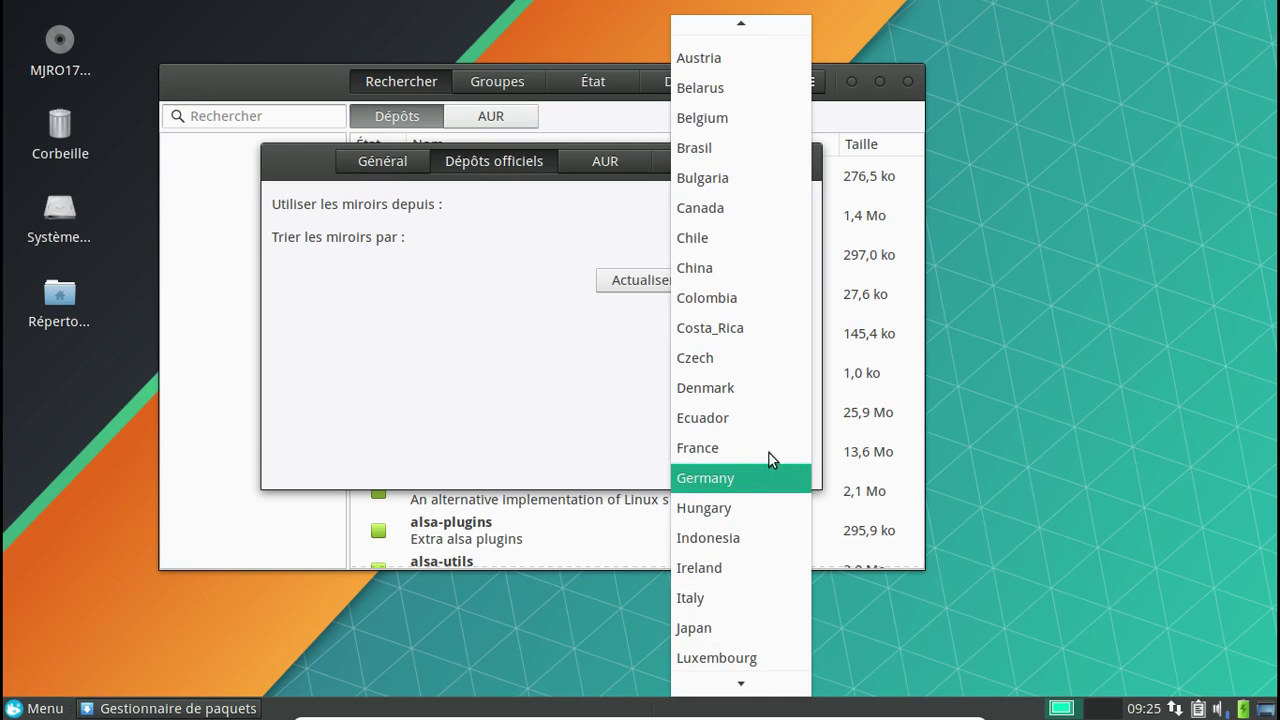
{"action": "left_click", "coordinate": [769, 453]}
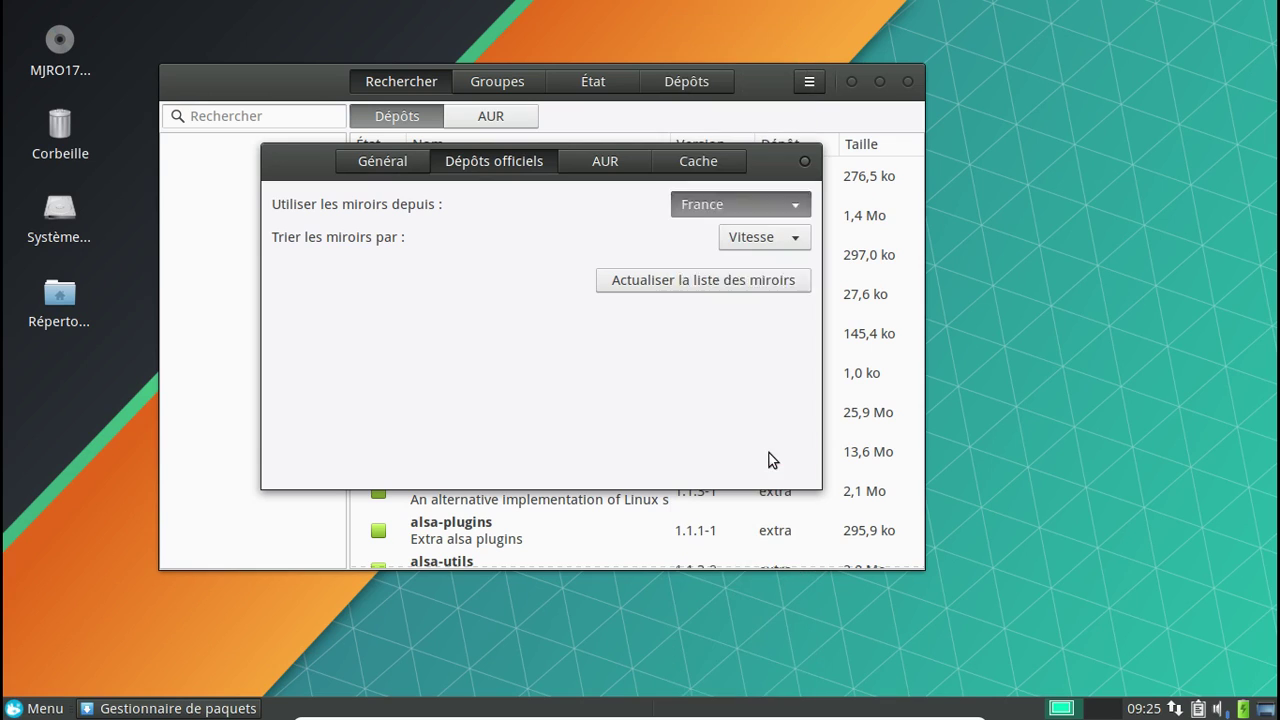
{"action": "left_click", "coordinate": [729, 290]}
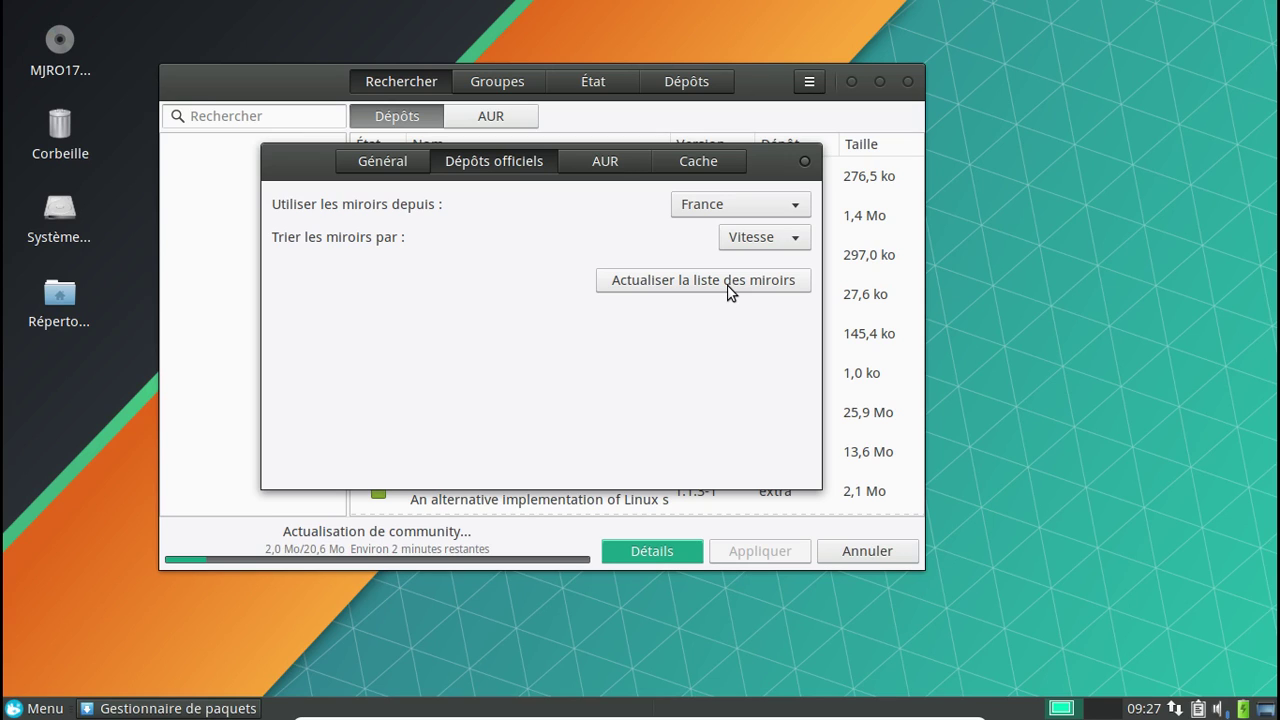
Click Actualiser la liste des miroirs and let the databases refresh from French servers
{"action": "left_click", "coordinate": [702, 281]}
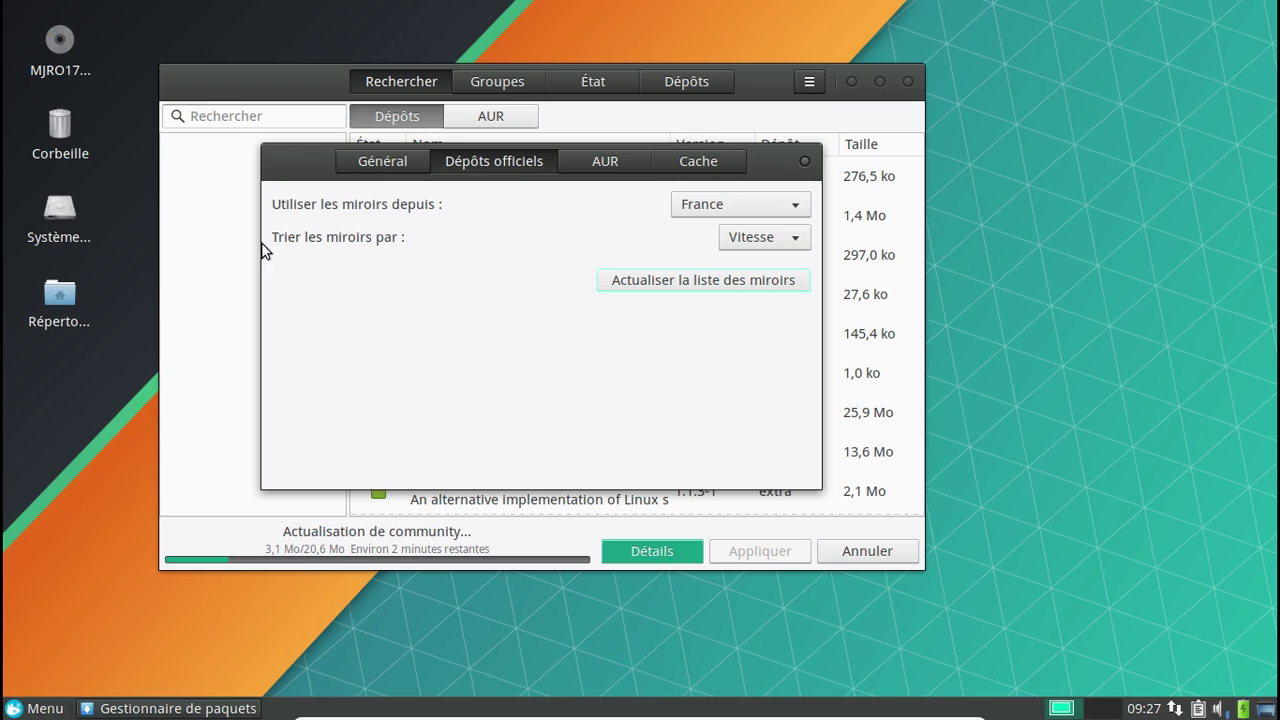
{"action": "left_click", "coordinate": [32, 708]}
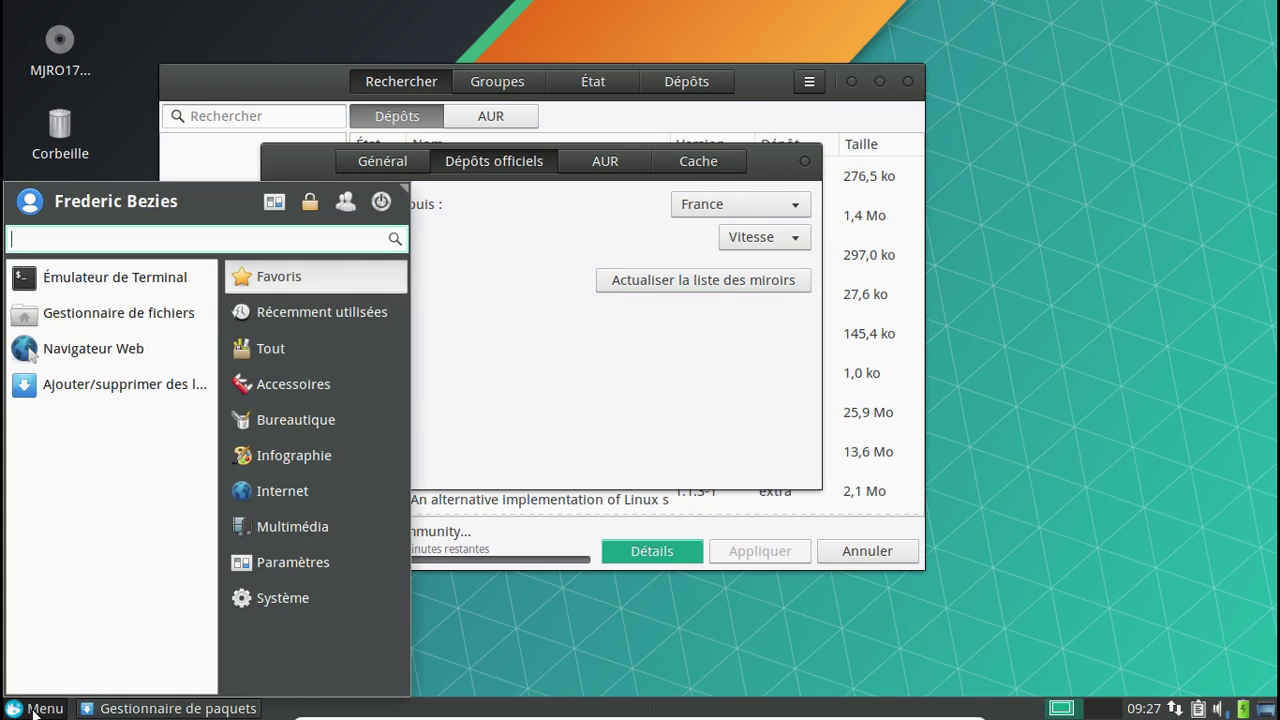
{"action": "left_click", "coordinate": [279, 506]}
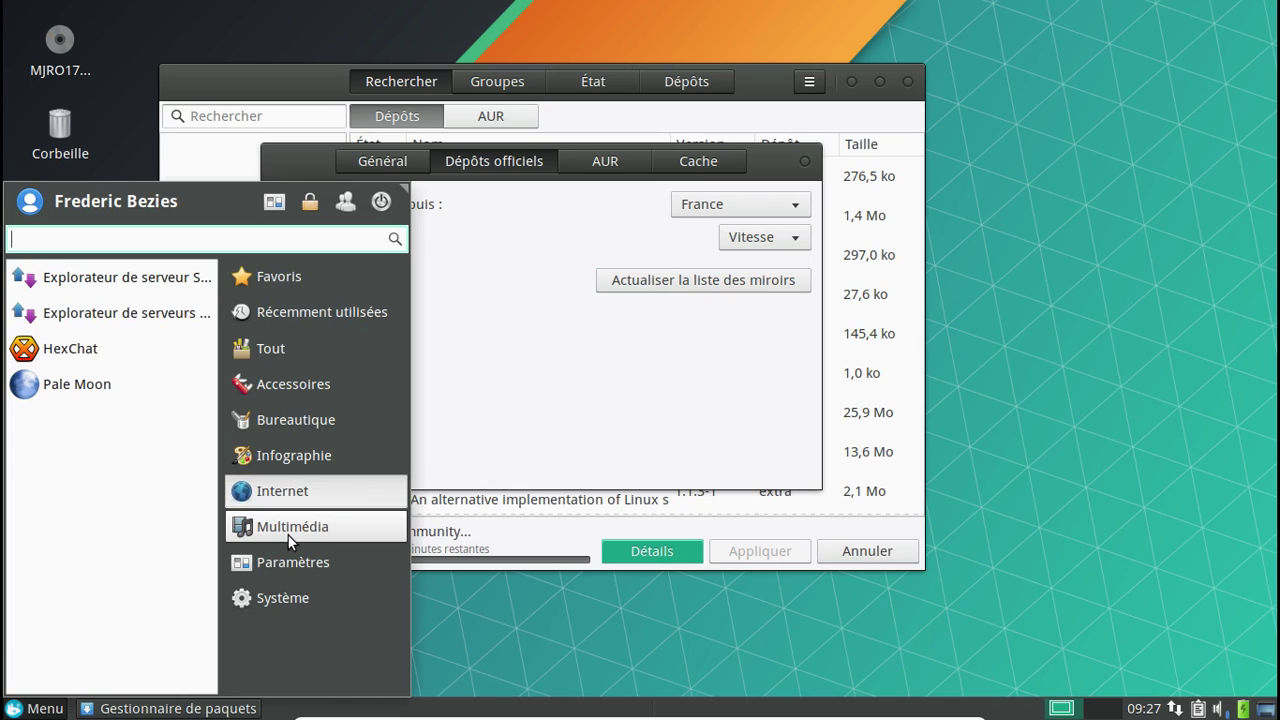
{"action": "left_click", "coordinate": [289, 540]}
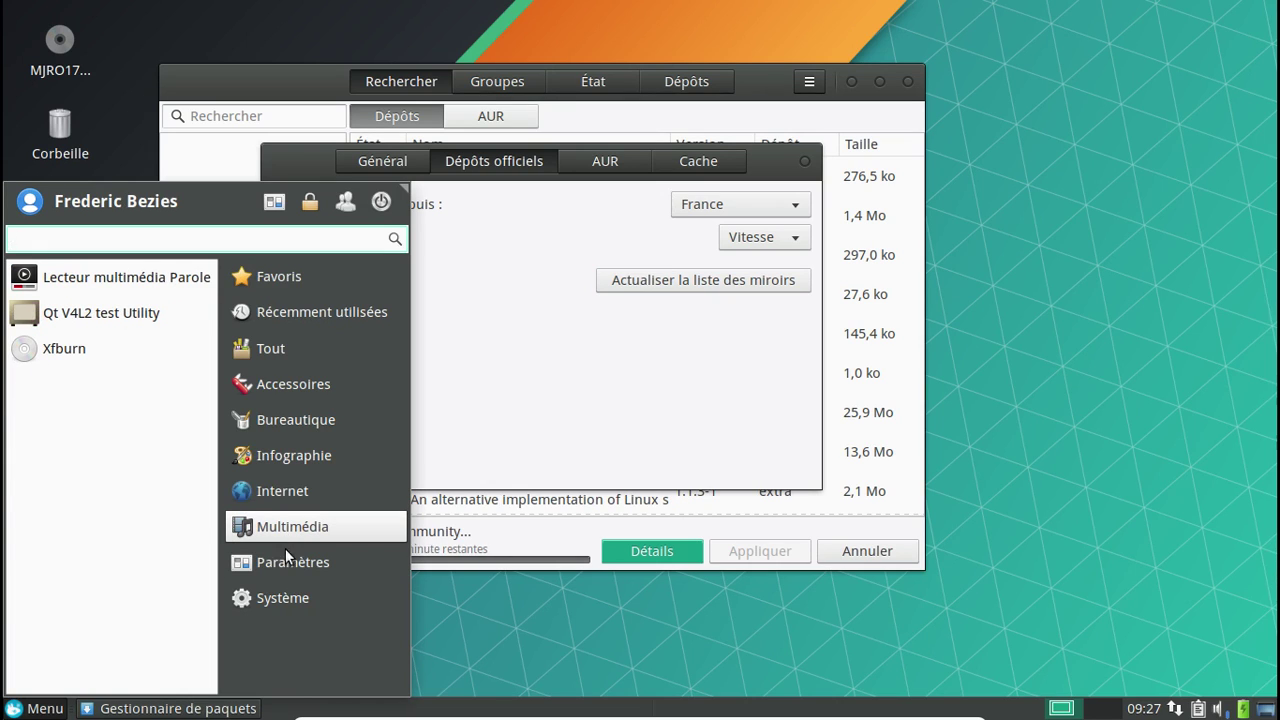
{"action": "left_click", "coordinate": [287, 564]}
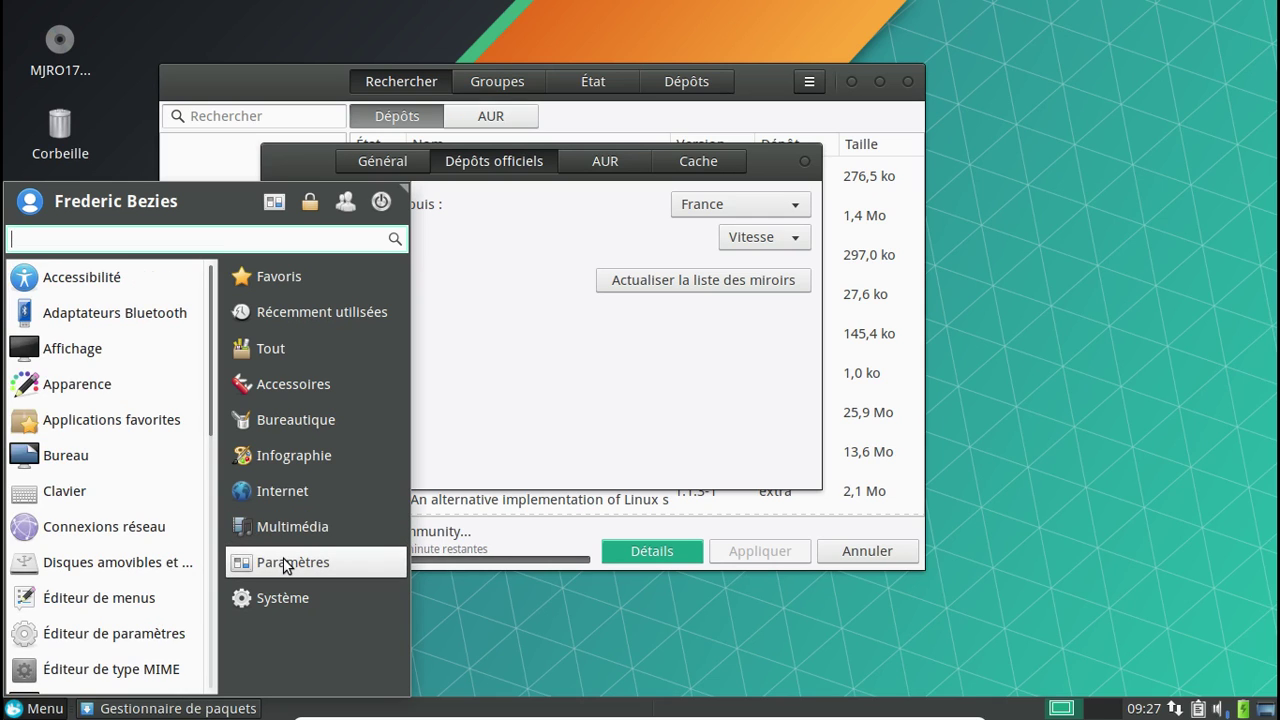
{"action": "left_click", "coordinate": [272, 600]}
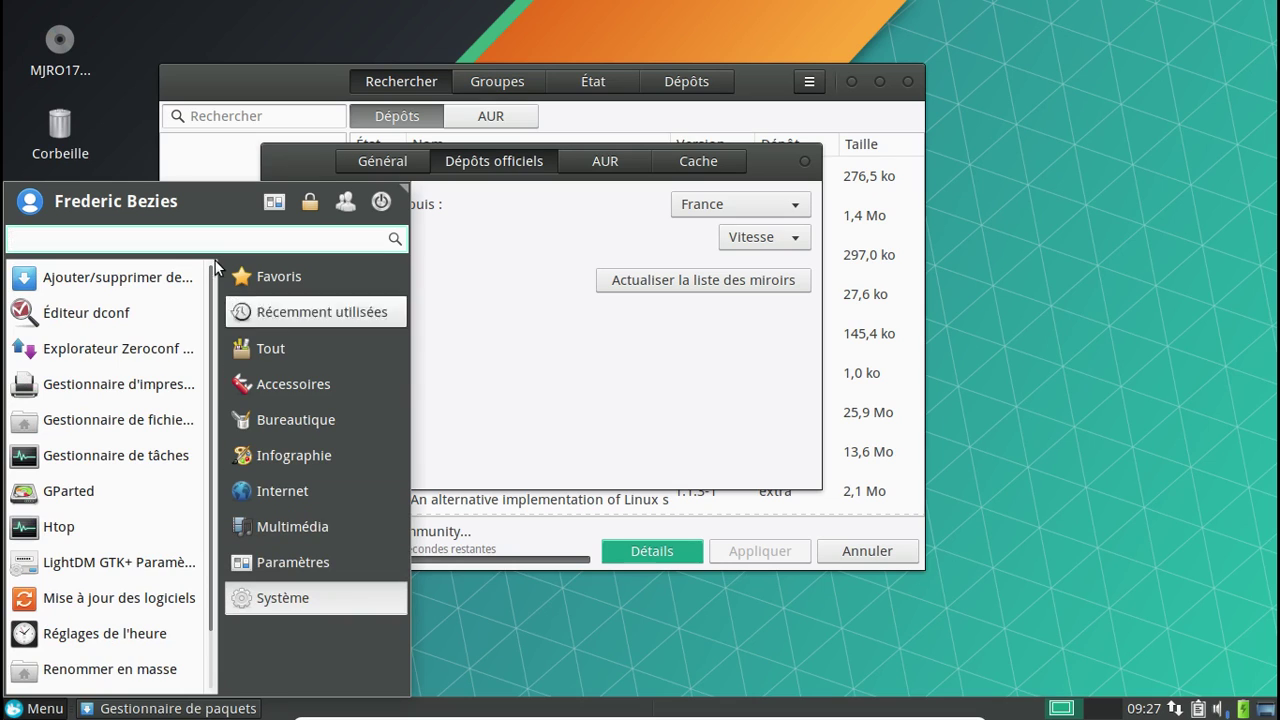
{"action": "left_click", "coordinate": [530, 655]}
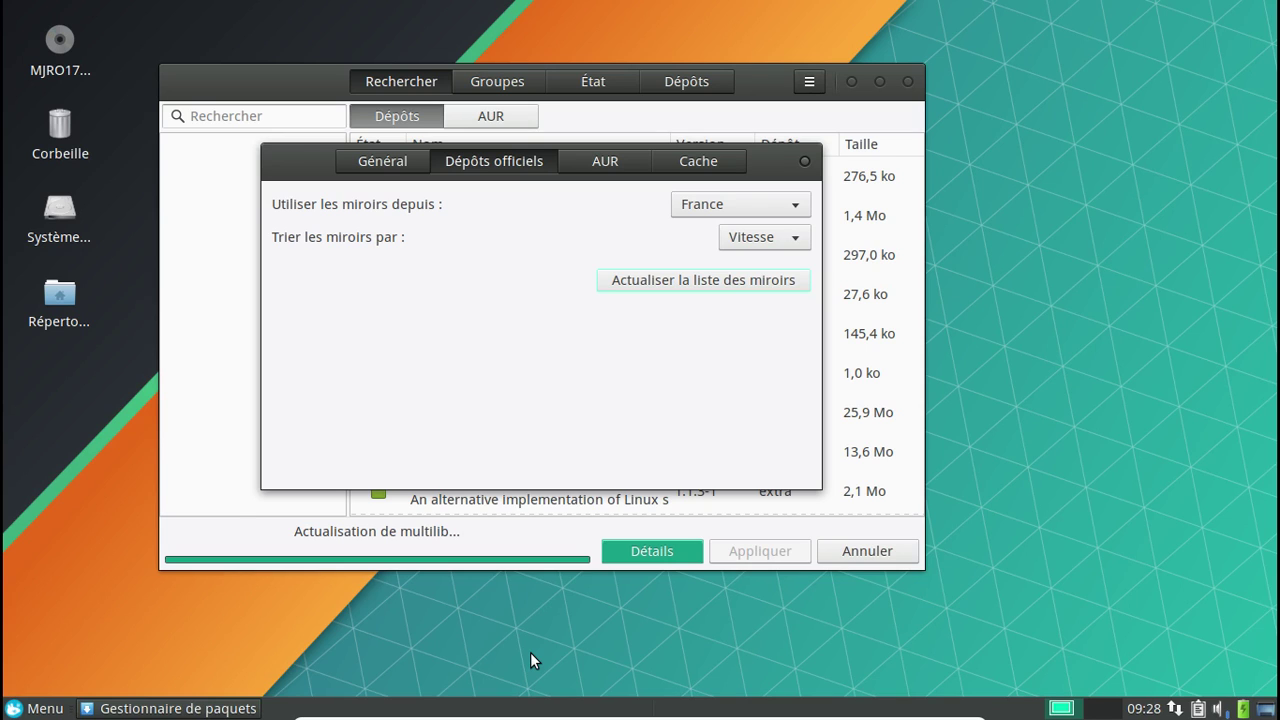
Close preferences and Pamac, open the update details, and move the update manager aside
{"action": "left_click", "coordinate": [804, 163]}
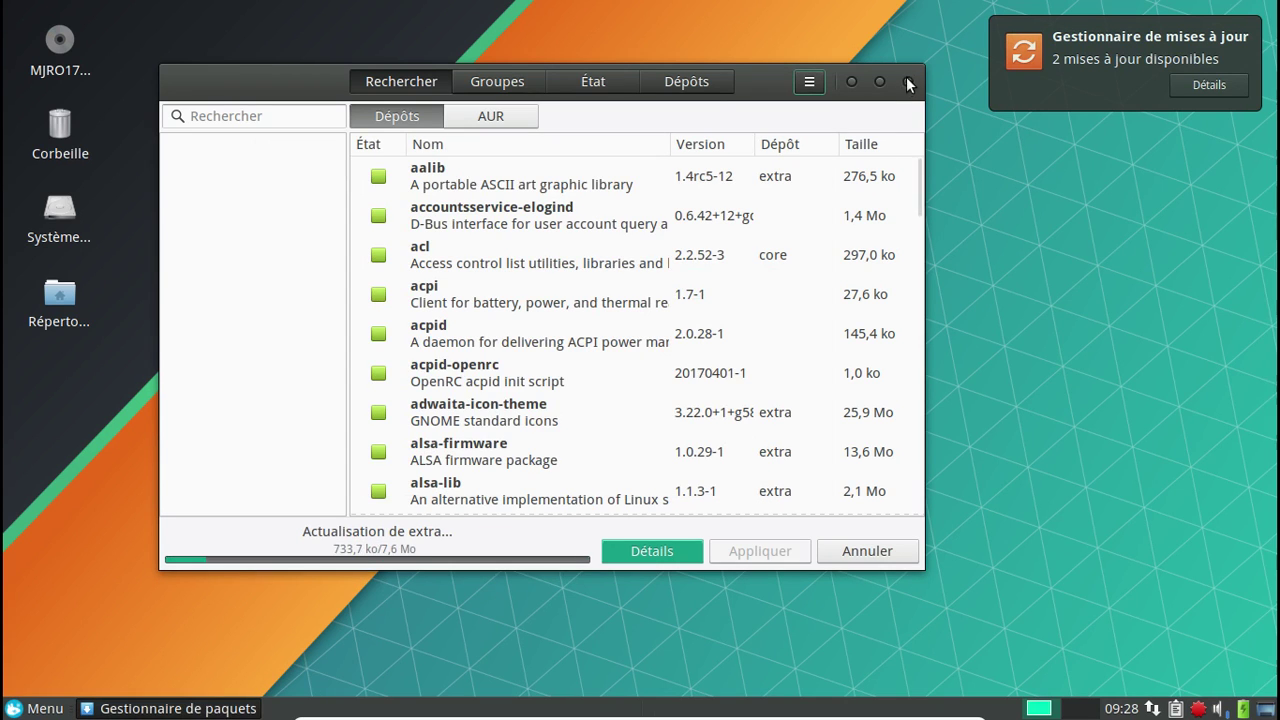
{"action": "left_click", "coordinate": [908, 81]}
{"action": "left_click", "coordinate": [1201, 85]}
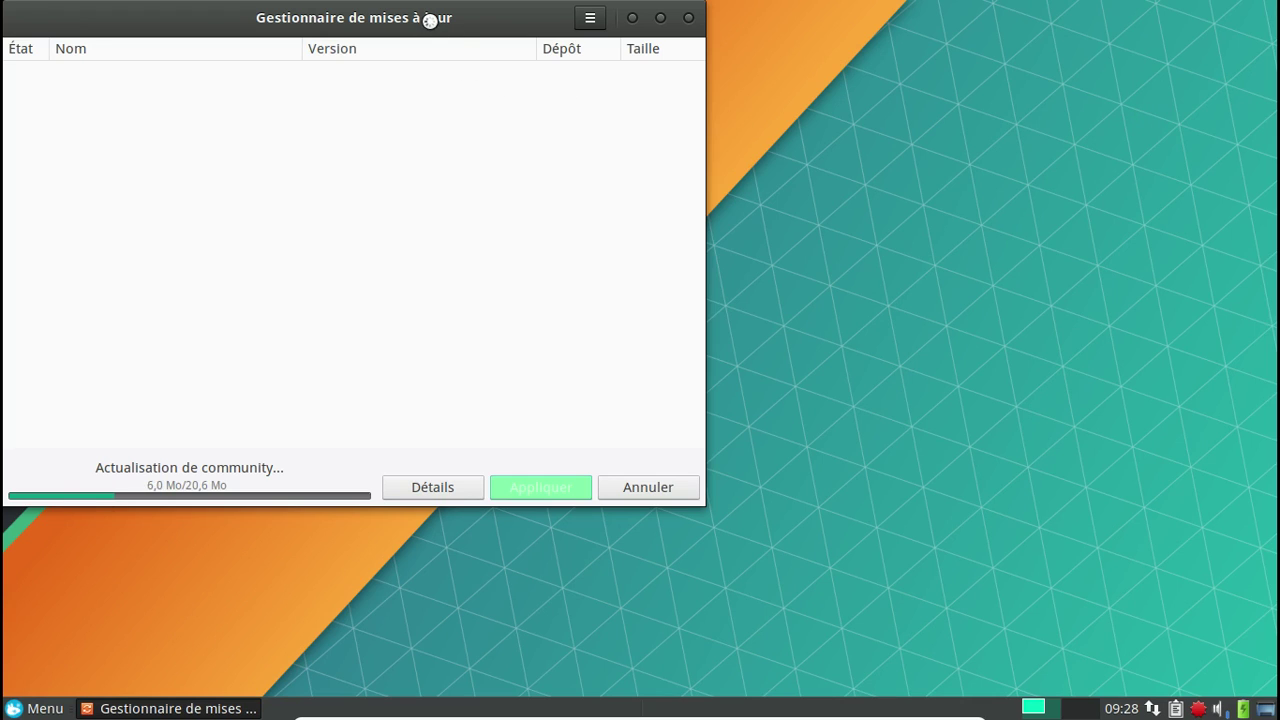
{"action": "left_click_drag", "start_coordinate": [430, 20], "coordinate": [628, 42]}
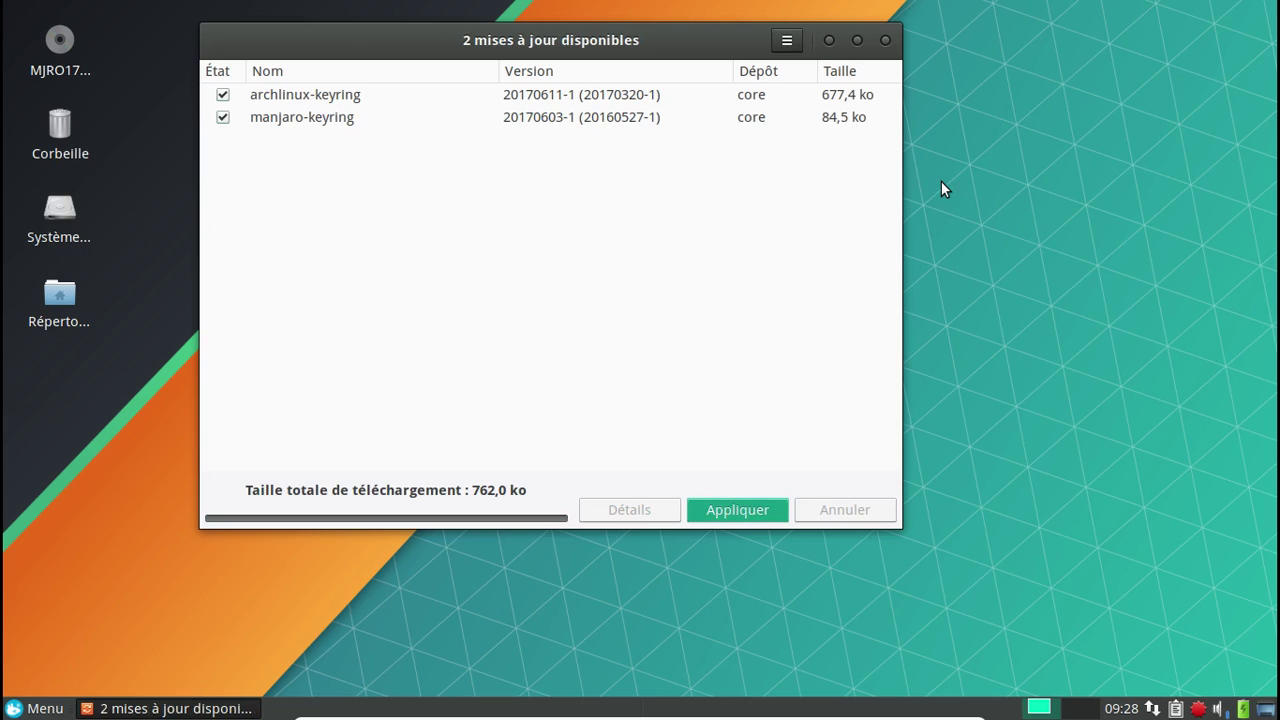
Install the two keyring updates, then scroll through the refreshed list of 279 ticked updates
{"action": "left_click", "coordinate": [728, 510]}
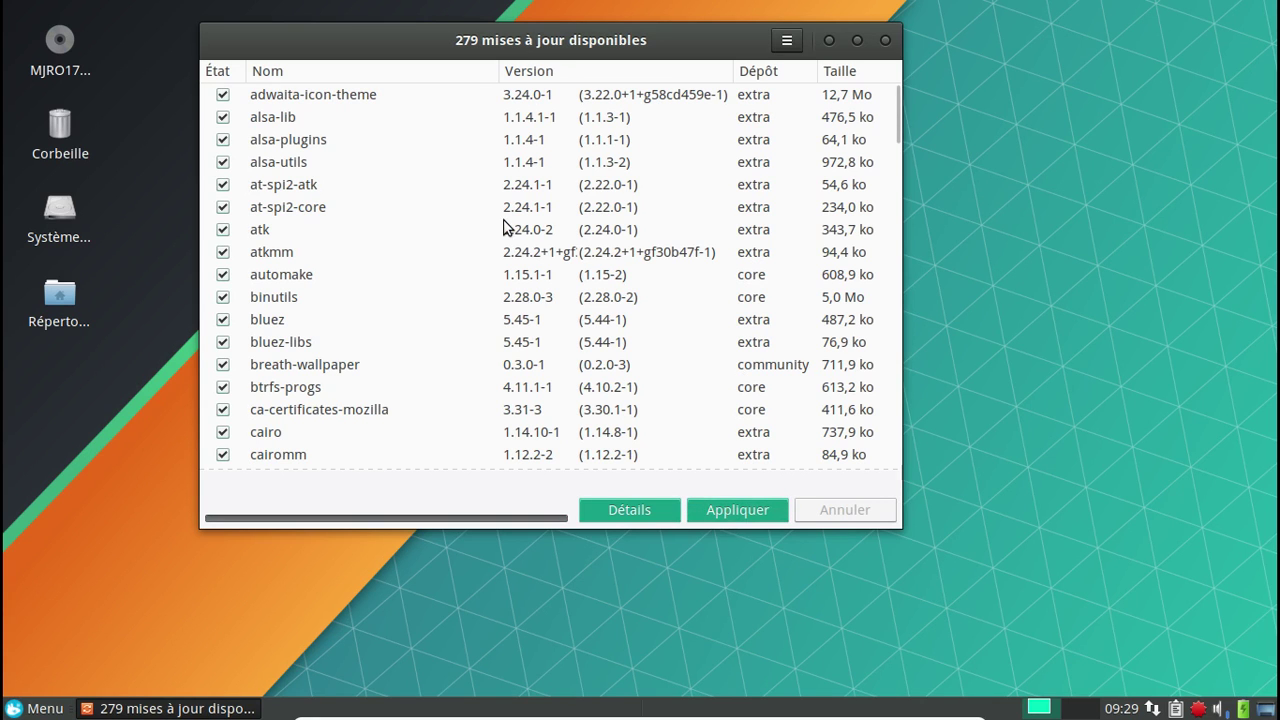
{"action": "scroll", "coordinate": [504, 227], "scroll_direction": "down", "scroll_amount": 10}
{"action": "scroll", "coordinate": [504, 227], "scroll_direction": "down", "scroll_amount": 15}
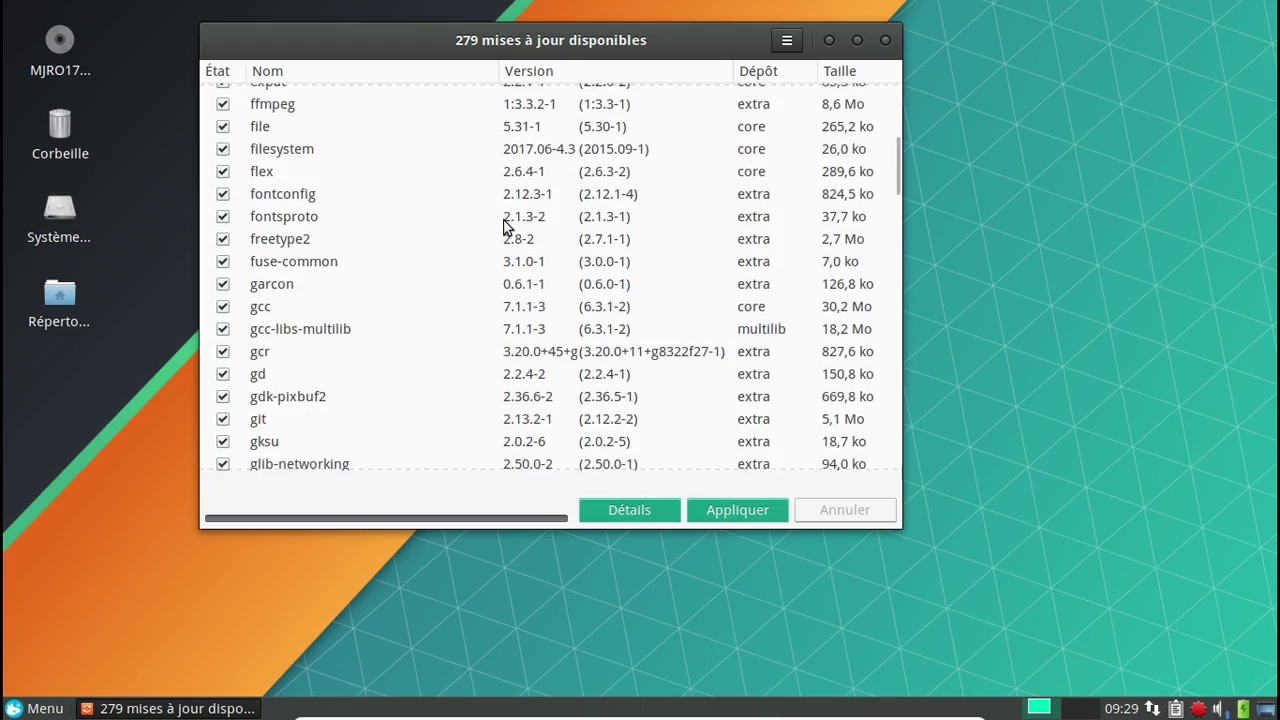
{"action": "scroll", "coordinate": [504, 227], "scroll_direction": "down", "scroll_amount": 20}
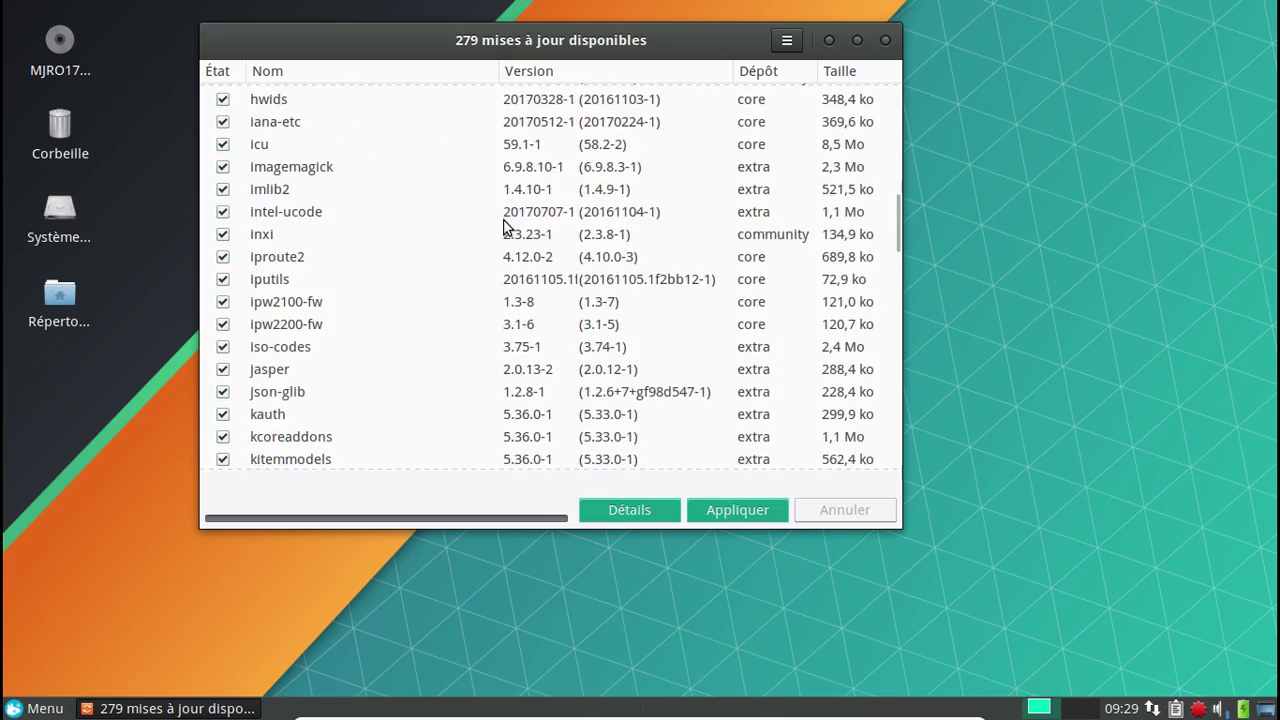
{"action": "scroll", "coordinate": [504, 227], "scroll_direction": "down", "scroll_amount": 20}
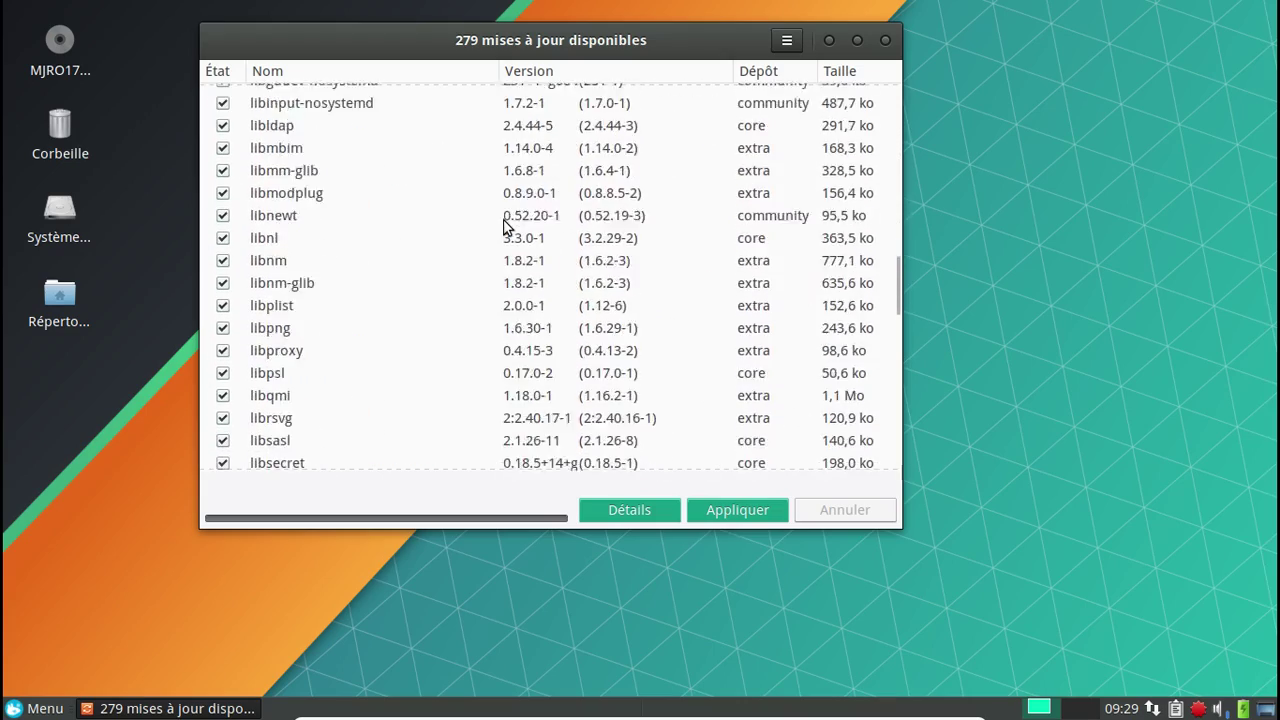
{"action": "scroll", "coordinate": [504, 227], "scroll_direction": "down", "scroll_amount": 12}
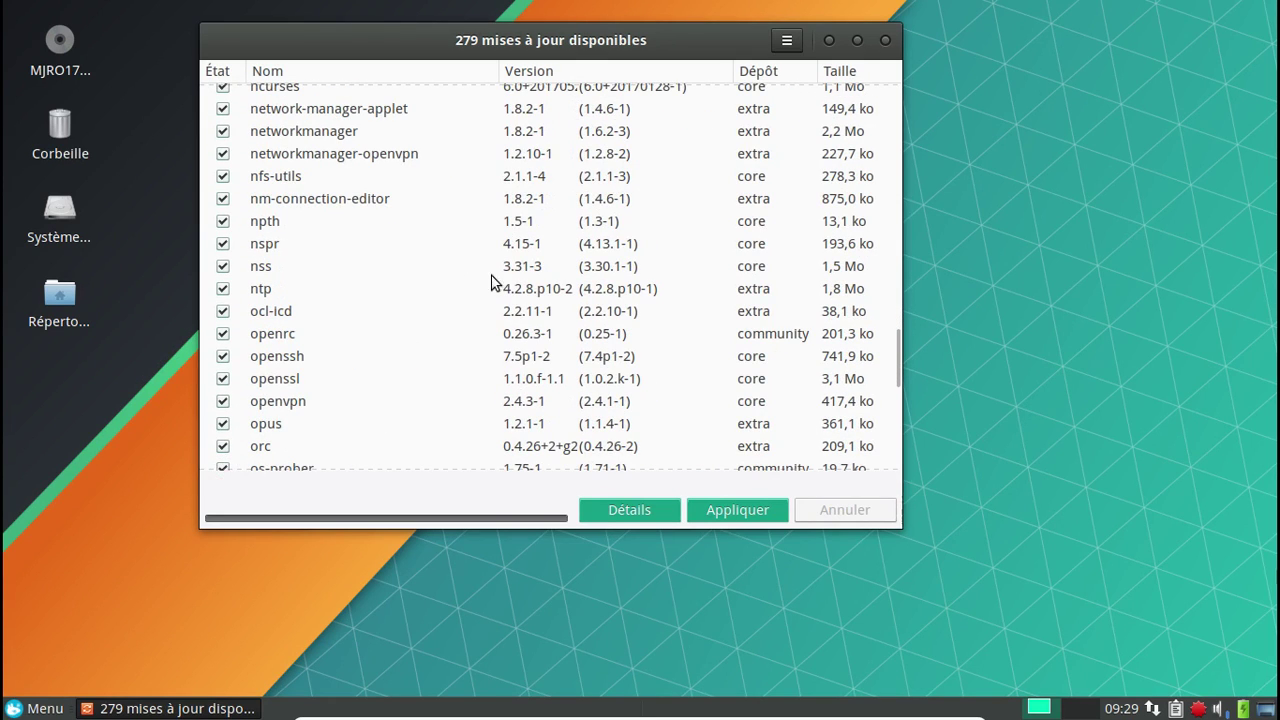
{"action": "scroll", "coordinate": [471, 314], "scroll_direction": "down", "scroll_amount": 9}
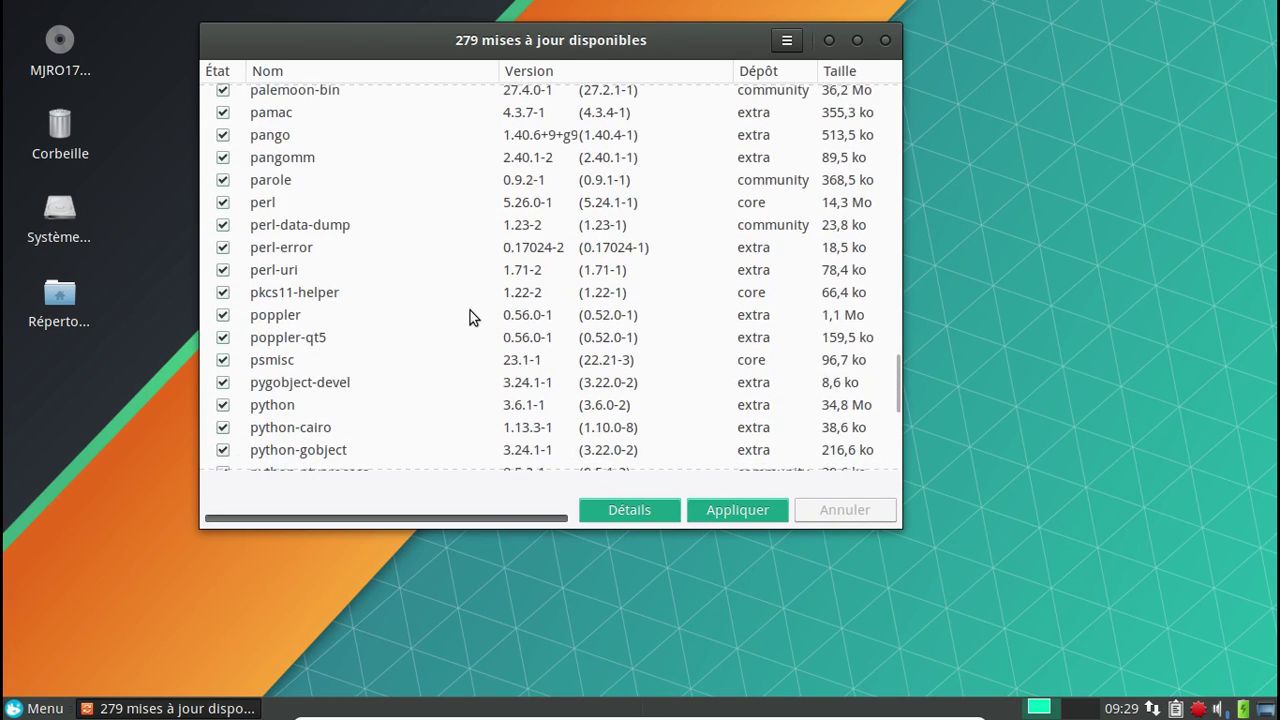
{"action": "scroll", "coordinate": [470, 316], "scroll_direction": "up", "scroll_amount": 2}
{"action": "scroll", "coordinate": [470, 310], "scroll_direction": "down", "scroll_amount": 3}
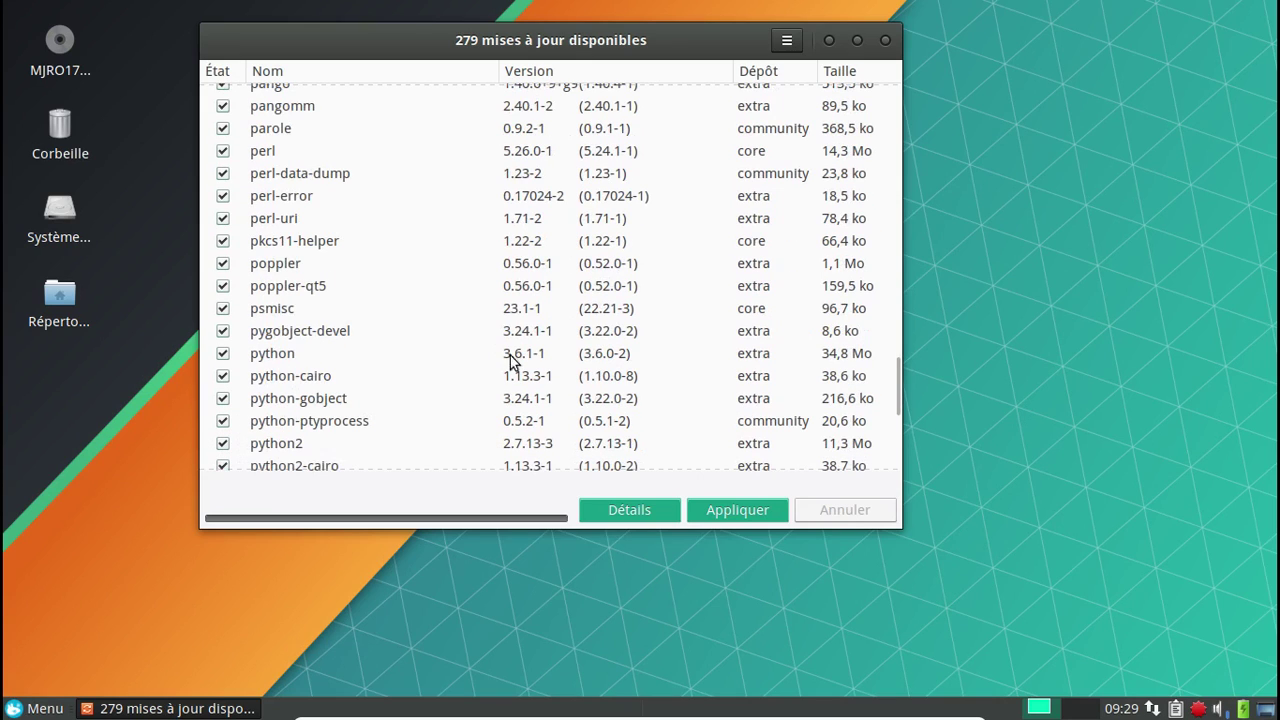
Apply all 279 updates, dismissing the dependency-cycle warning and accepting extra packages like lm_sensors and openssl-1.0
{"action": "left_click", "coordinate": [723, 508]}
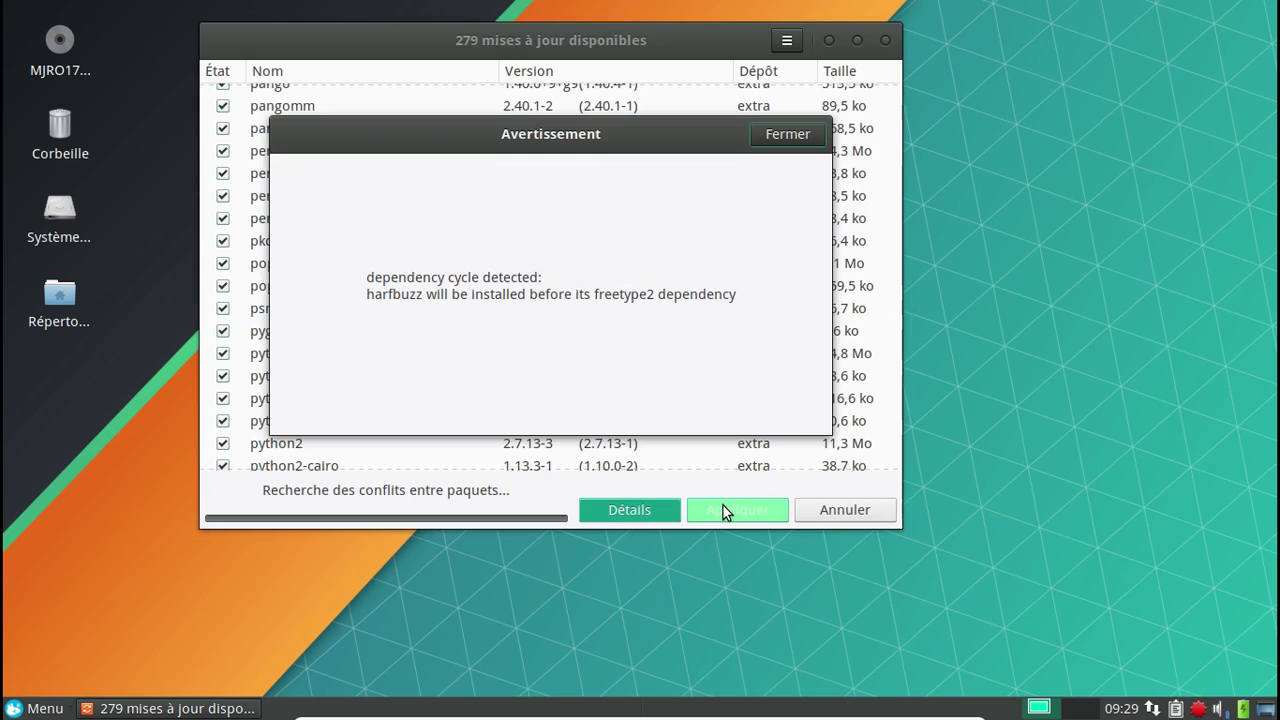
{"action": "left_click", "coordinate": [784, 136]}
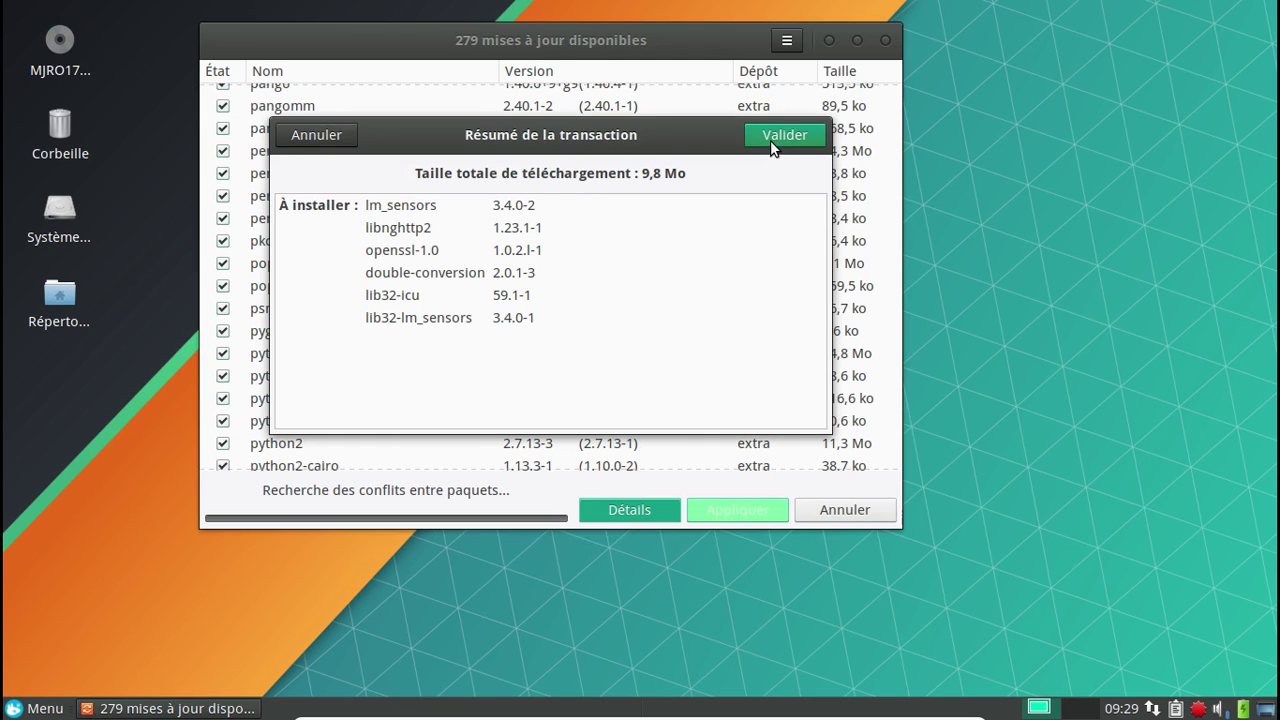
{"action": "left_click", "coordinate": [772, 137]}
{"action": "key", "text": "Control_R+f"}
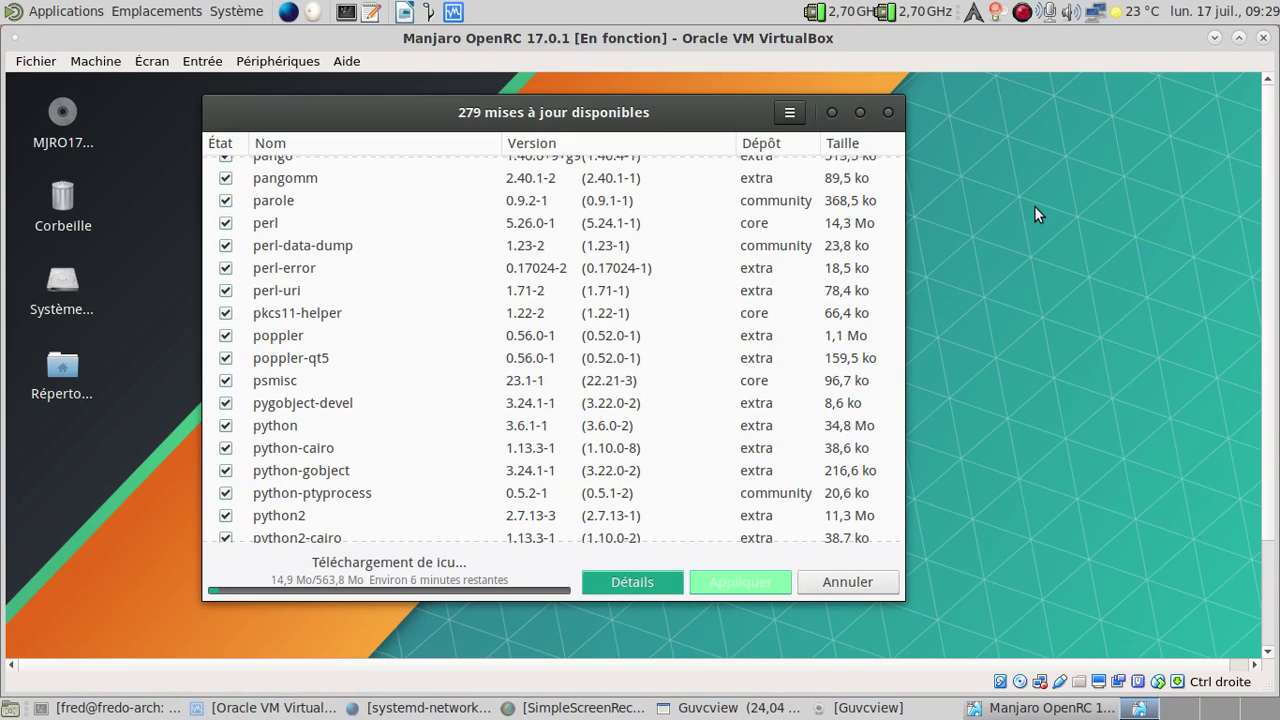
Close the 'Votre système est à jour' updater, restore full screen, and open the Manjaro menu
{"action": "right_click", "coordinate": [1022, 12]}
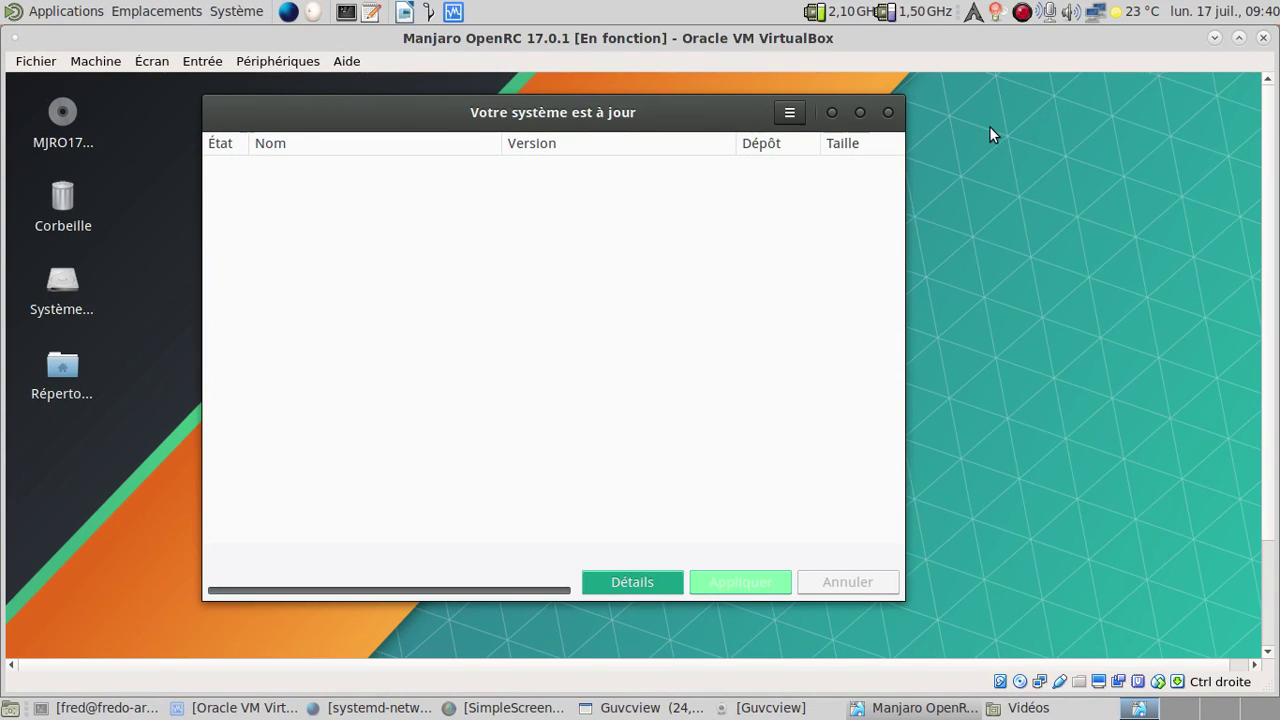
{"action": "left_click", "coordinate": [888, 114]}
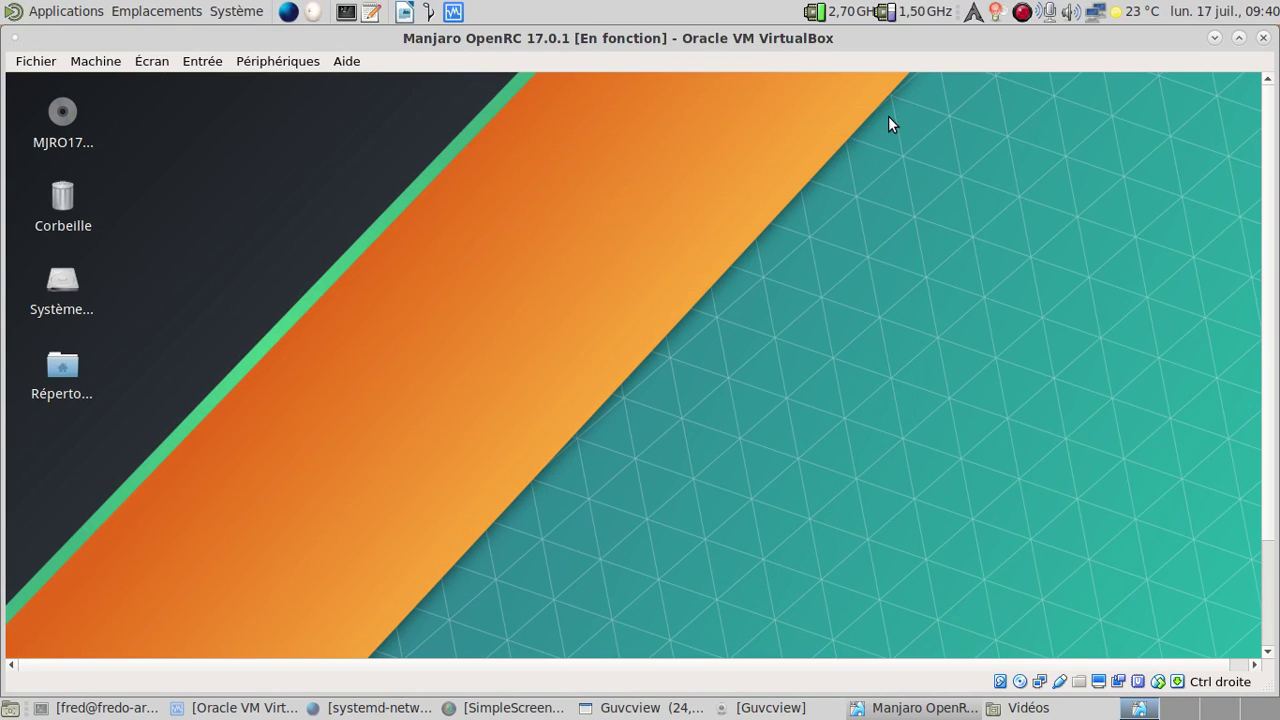
{"action": "key", "text": "Control_R+f"}
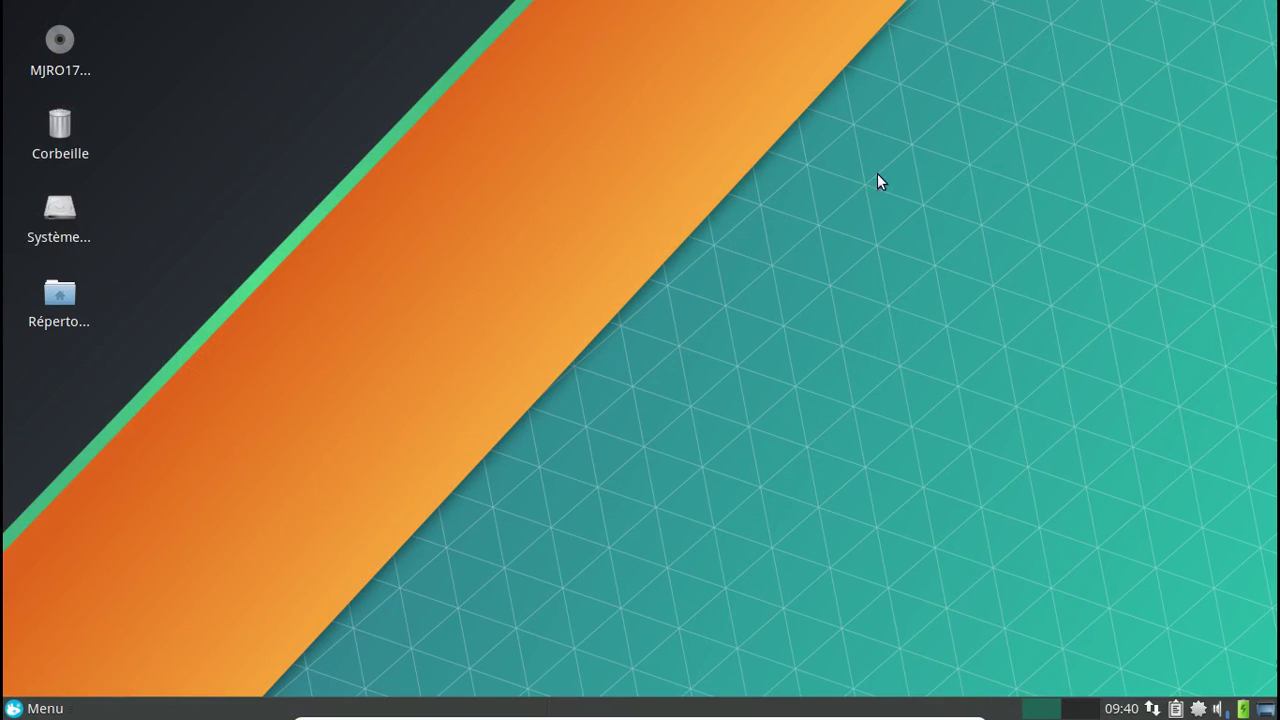
{"action": "left_click", "coordinate": [35, 708]}
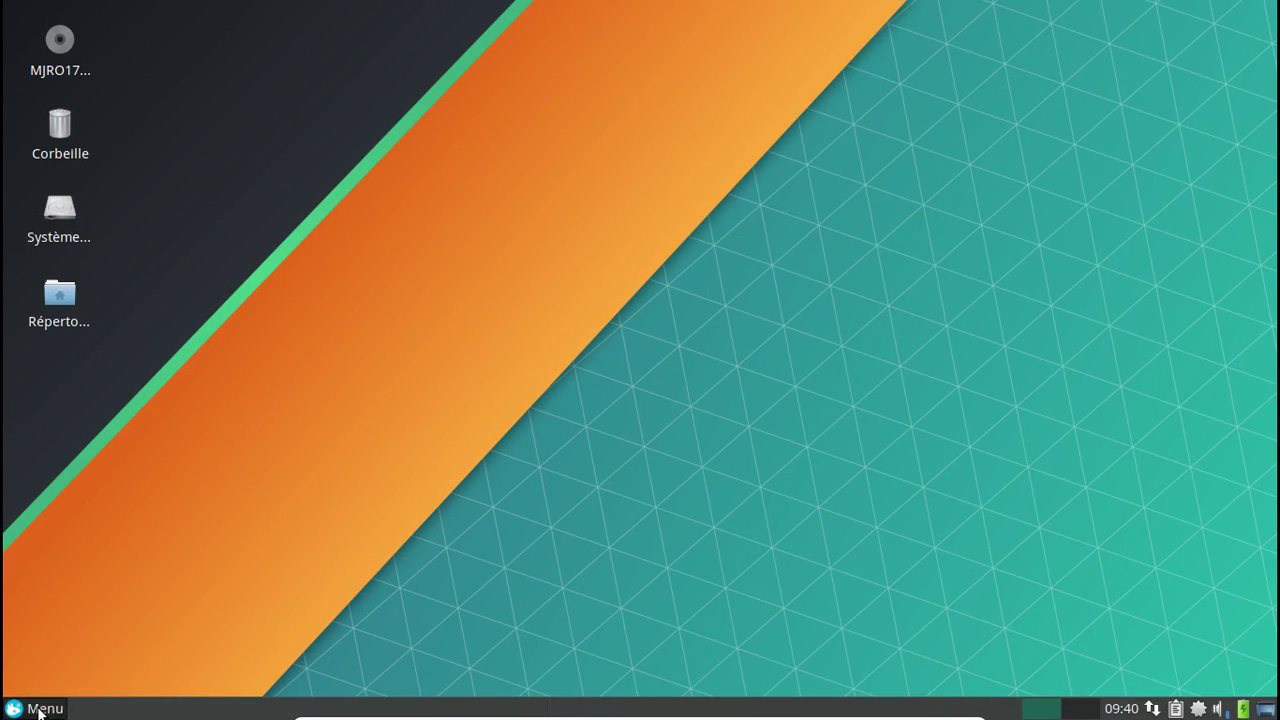
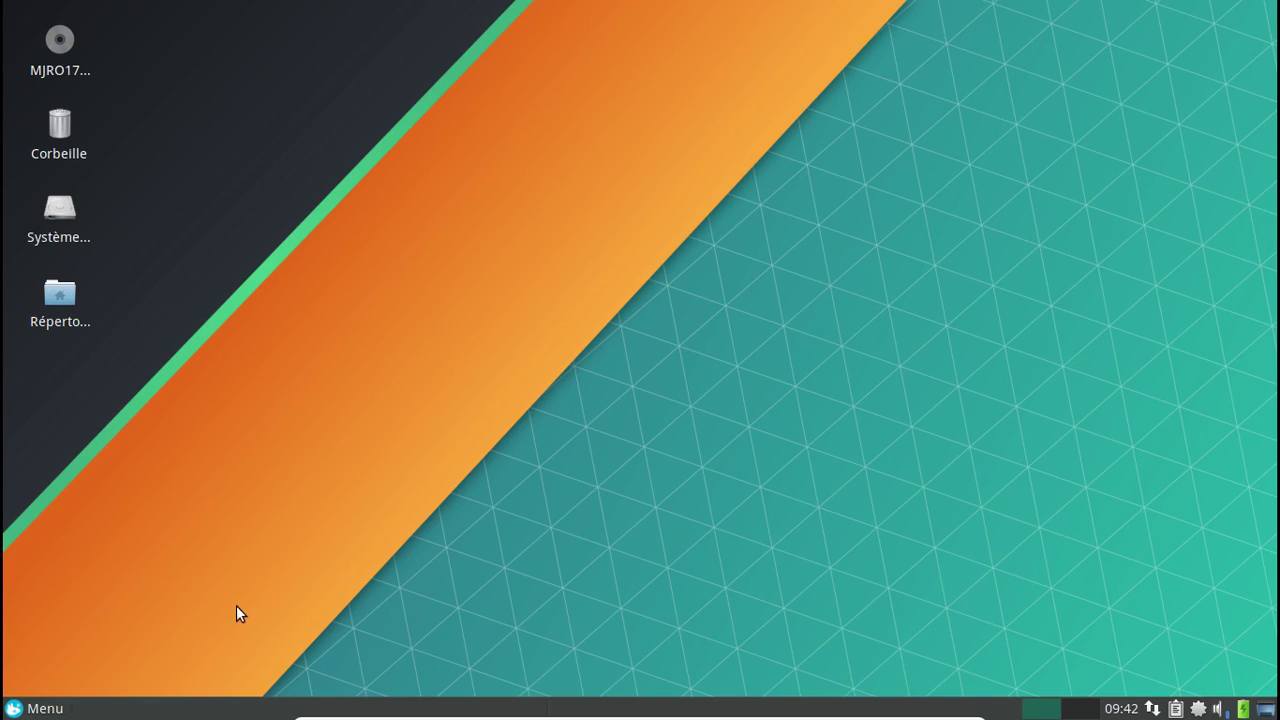
Launch the Pamac package manager through an 'aj' menu search and move its window right
{"action": "left_click", "coordinate": [31, 708]}
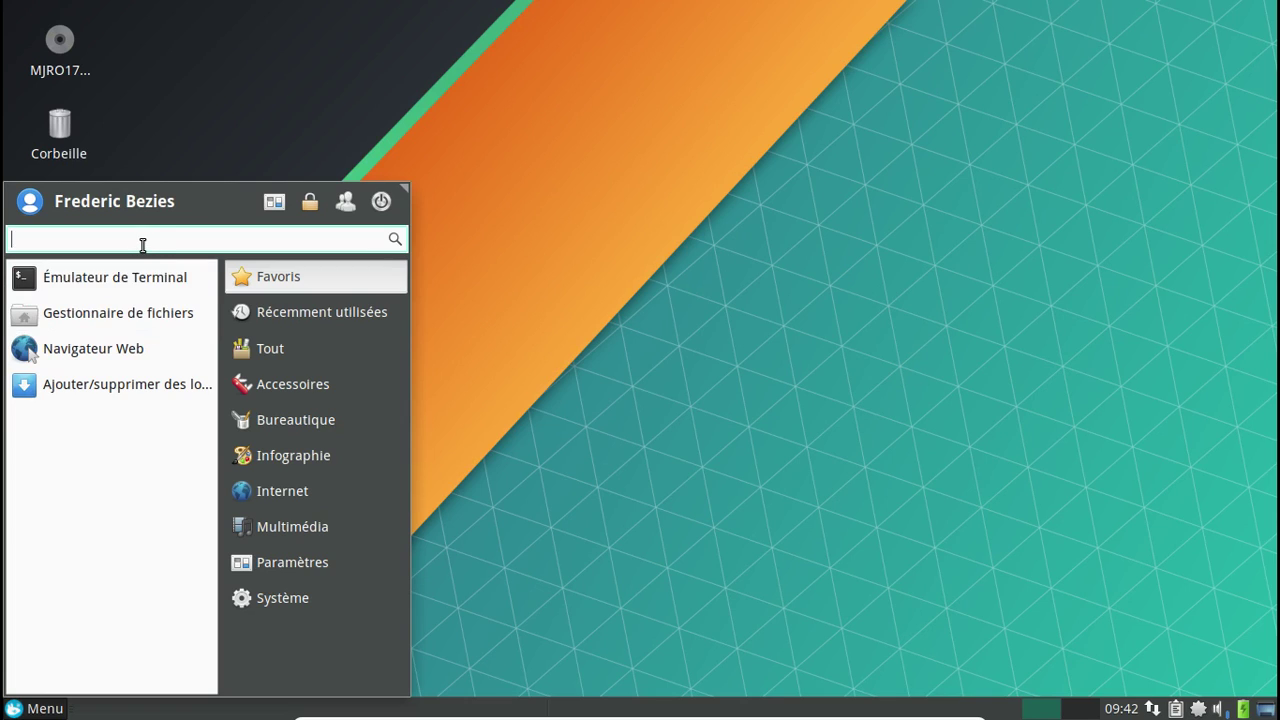
{"action": "type", "text": "ajhout"}
{"action": "key", "text": "BackSpace"}
{"action": "key", "text": "BackSpace"}
{"action": "key", "text": "BackSpace"}
{"action": "key", "text": "BackSpace"}
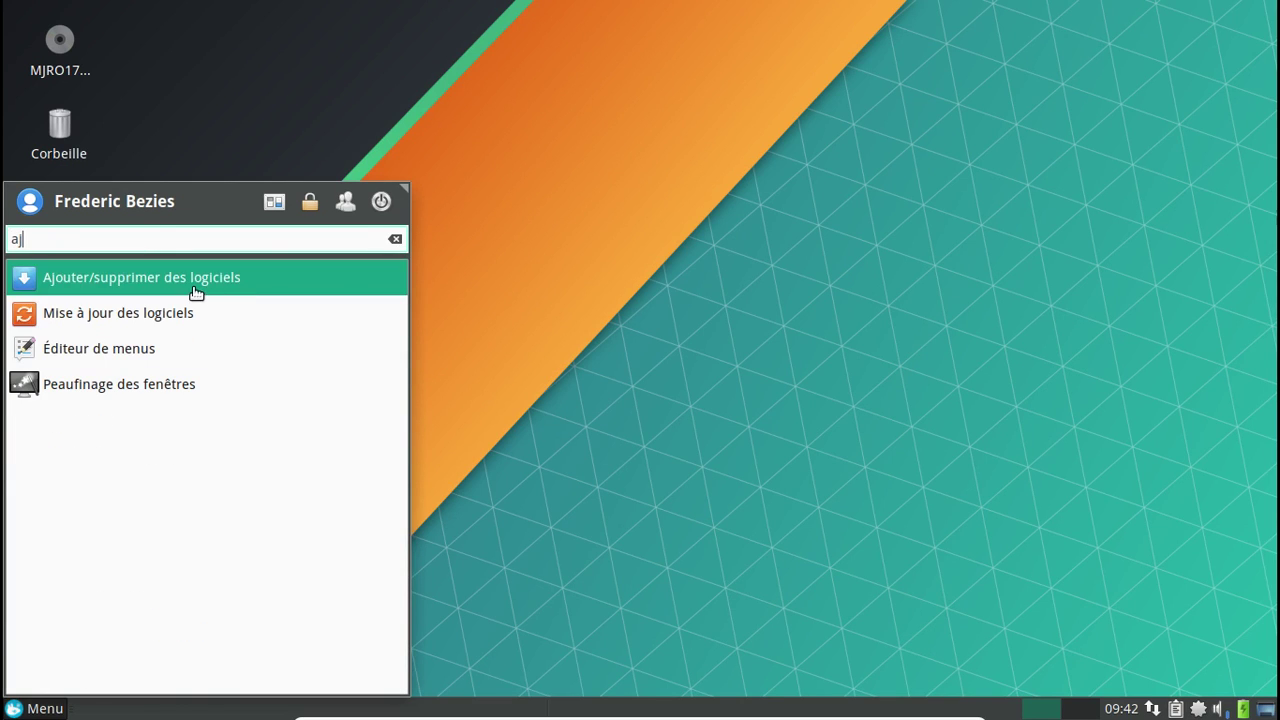
{"action": "left_click", "coordinate": [196, 285]}
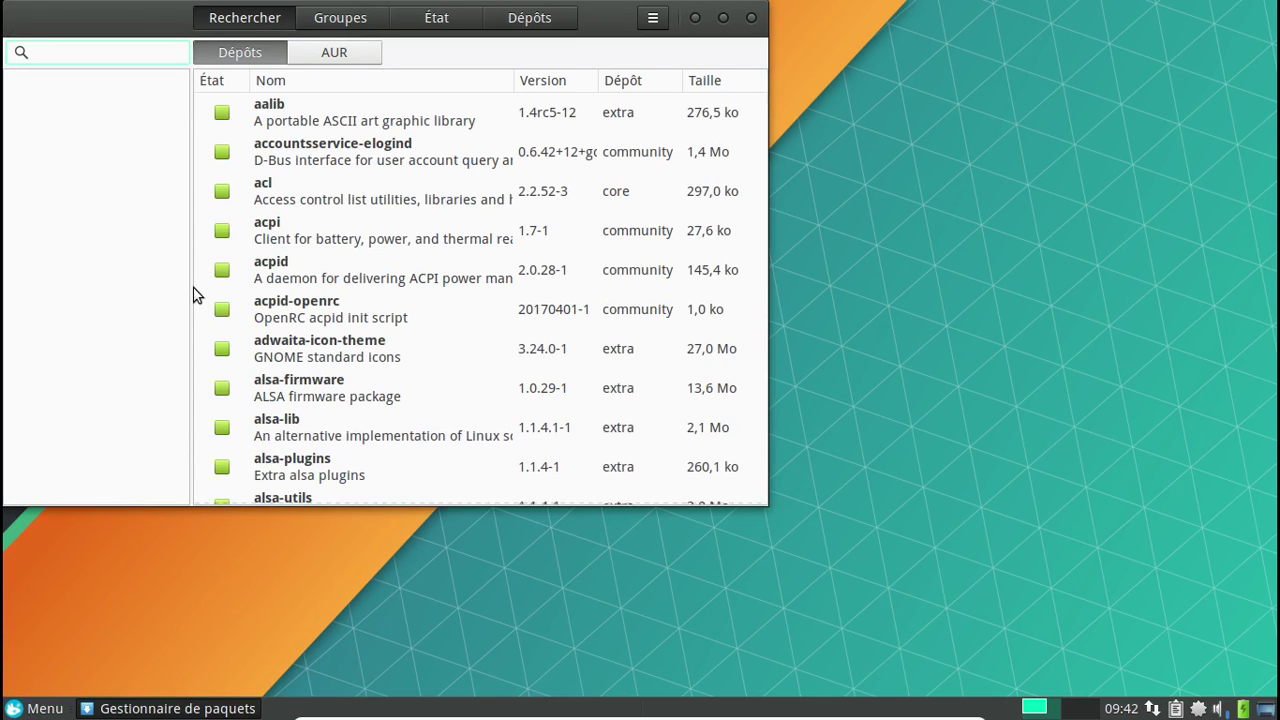
{"action": "left_click_drag", "start_coordinate": [147, 10], "coordinate": [593, 106]}
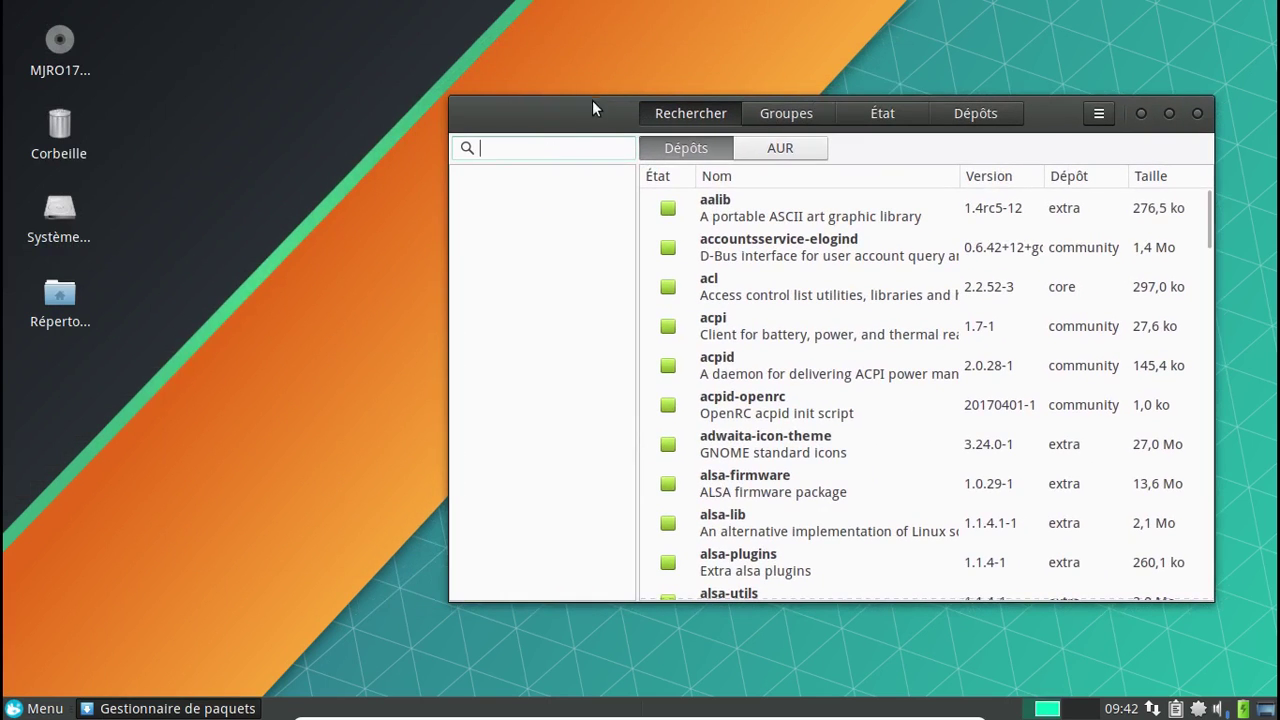
{"action": "left_click", "coordinate": [31, 707]}
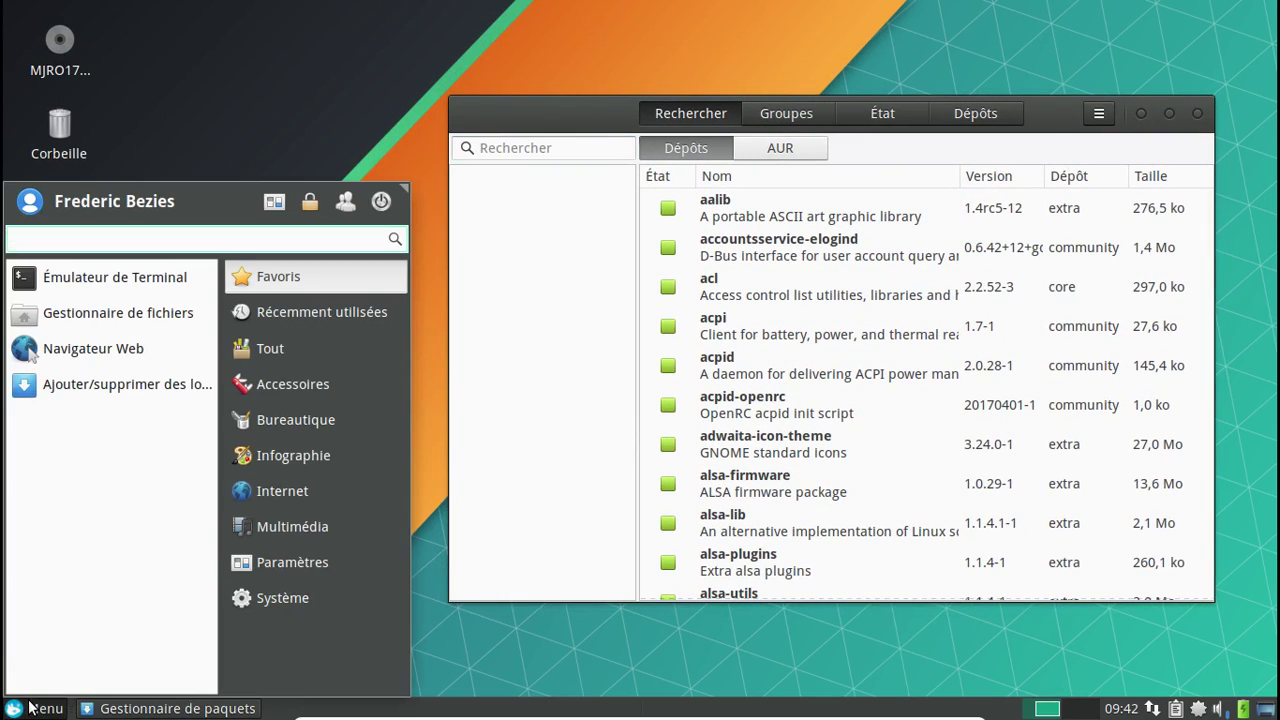
Launch Pale Moon, accept it as default browser, and close the Congratulations tab
{"action": "left_click", "coordinate": [125, 351]}
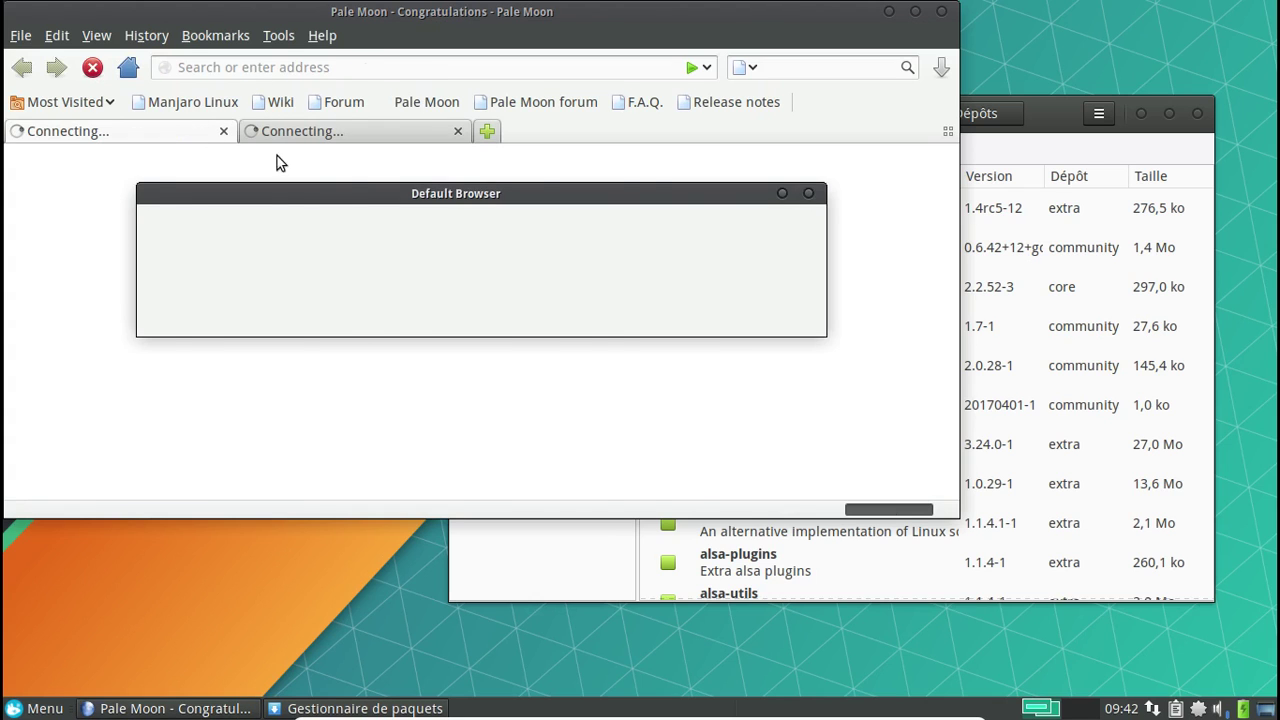
{"action": "left_click", "coordinate": [762, 310]}
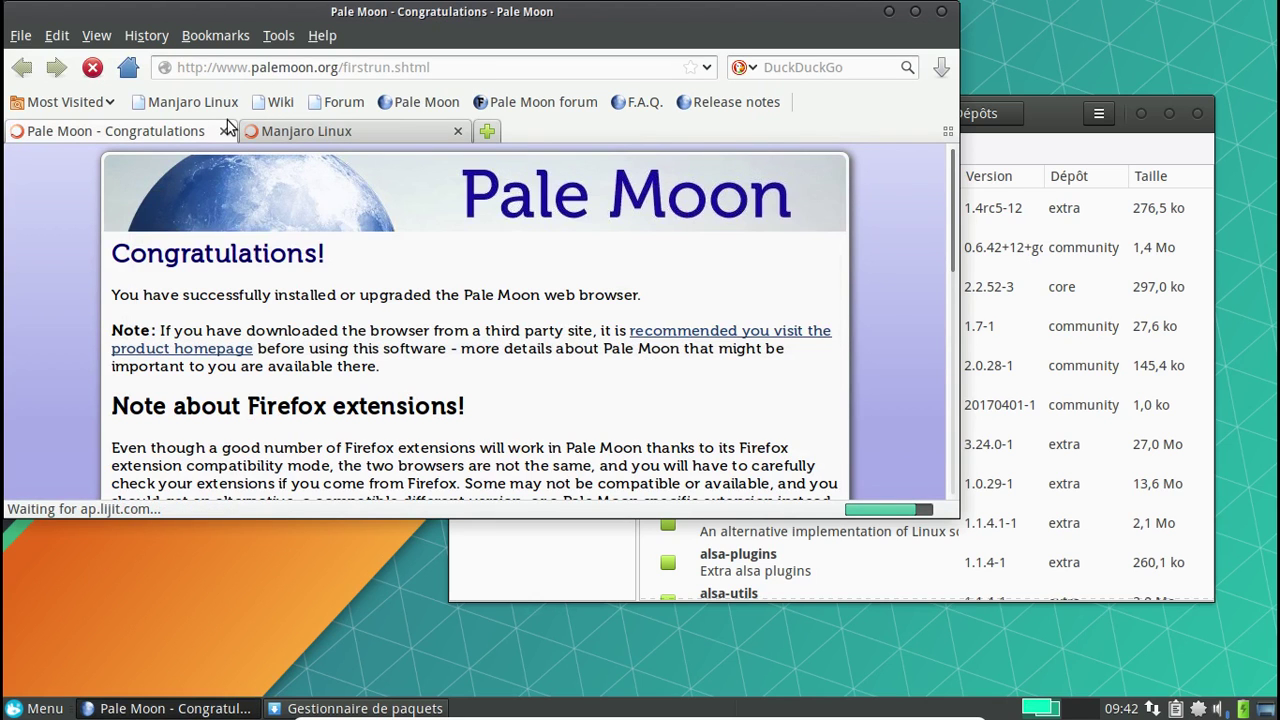
{"action": "left_click", "coordinate": [225, 131]}
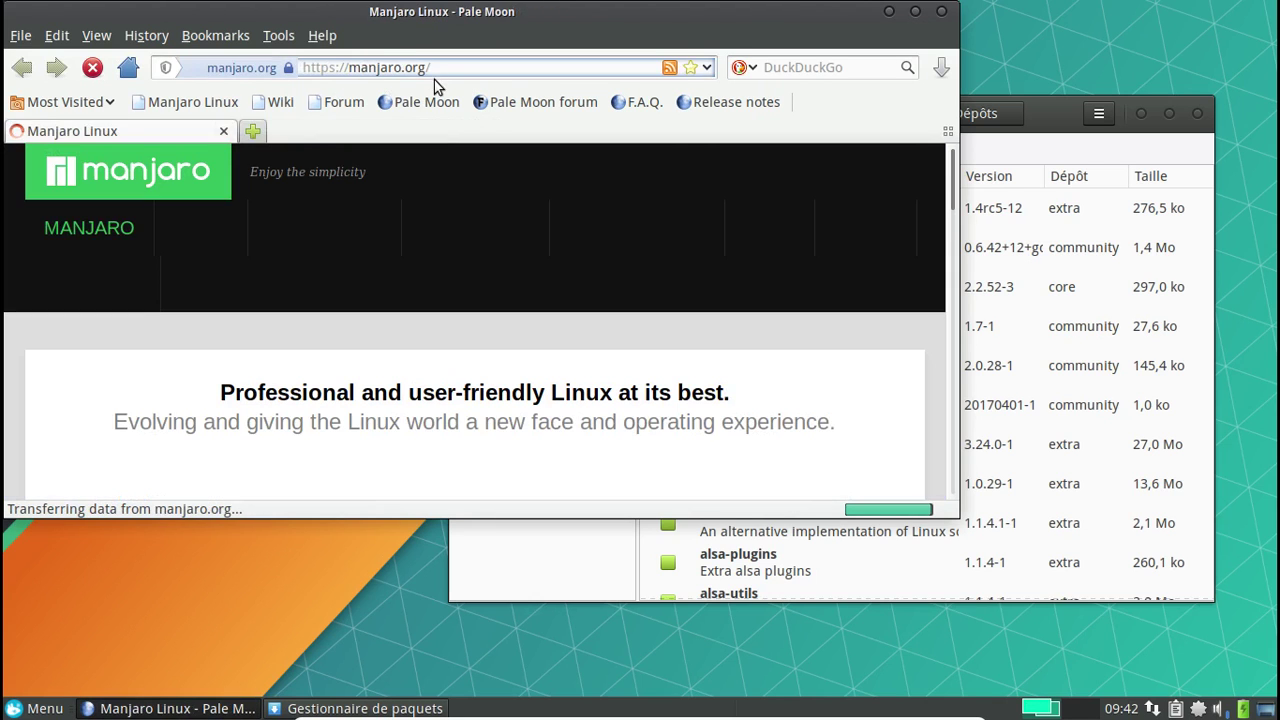
Load html5test.com in the address bar
{"action": "left_click", "coordinate": [438, 69]}
{"action": "type", "text": "html"}
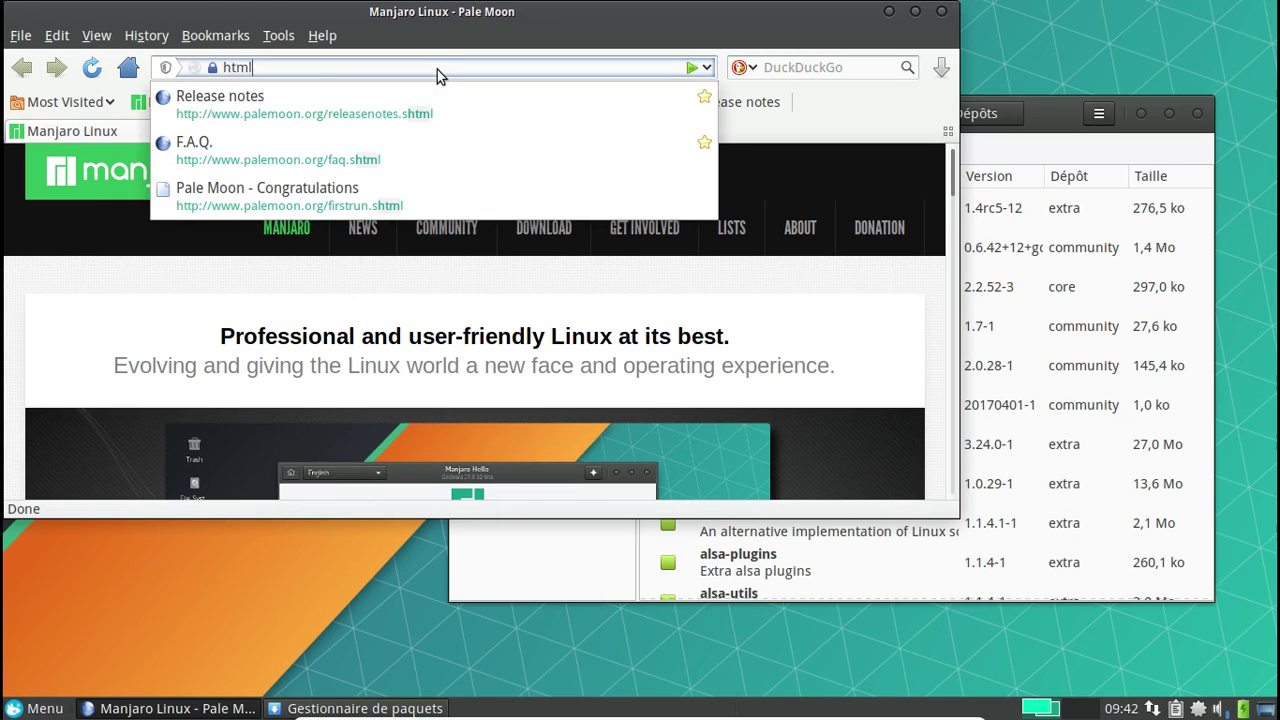
{"action": "type", "text": "5test.com"}
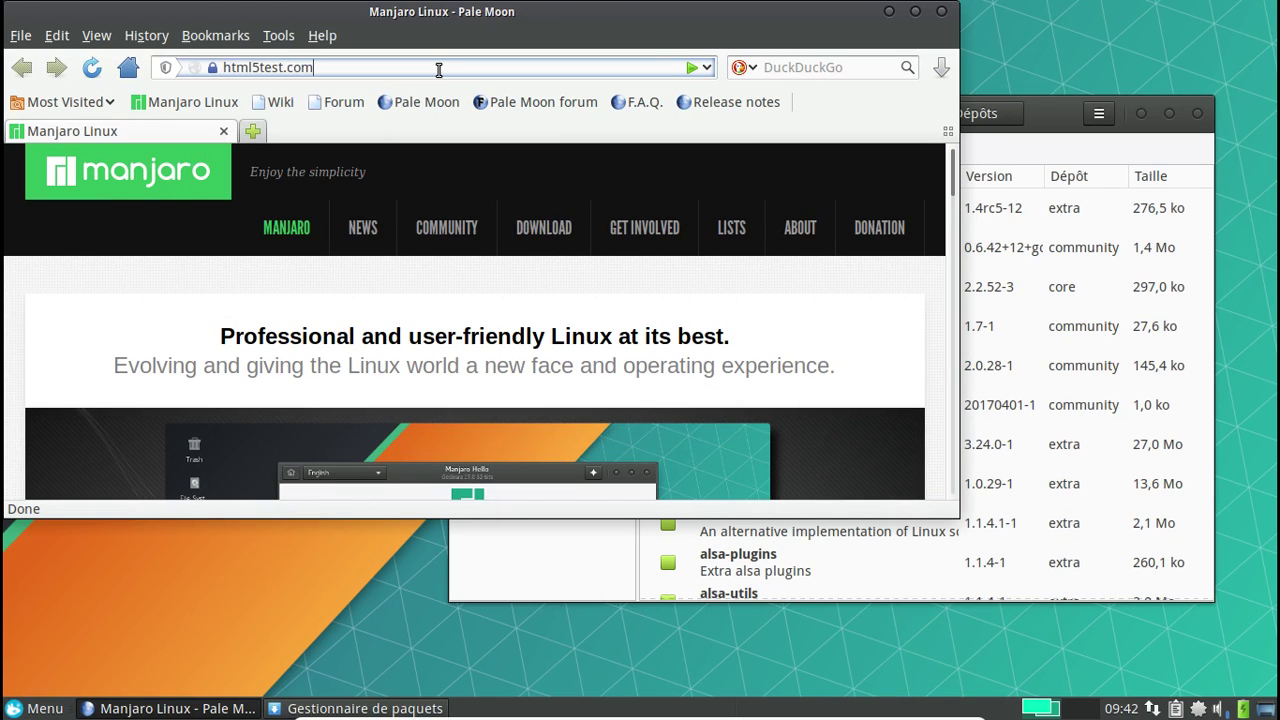
{"action": "key", "text": "Return"}
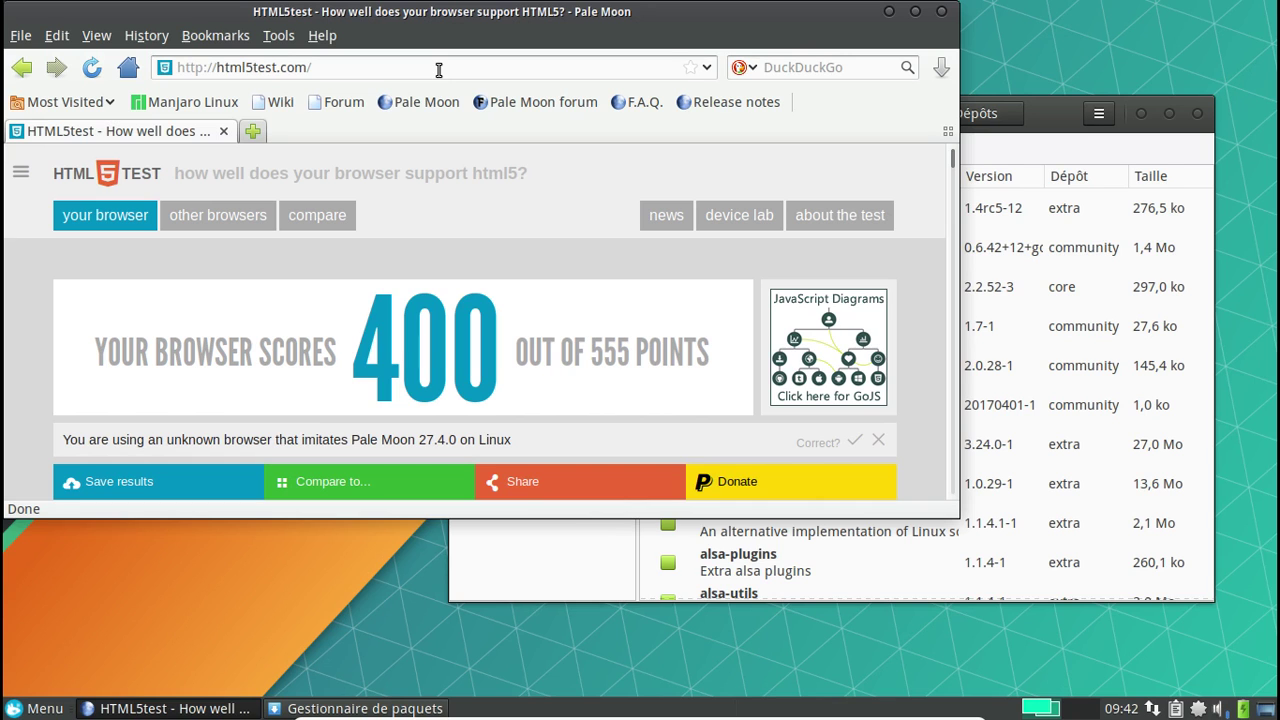
Maximise Pale Moon and scroll through the HTML5test sections of the 400-point result, then back up
{"action": "left_click", "coordinate": [914, 11]}
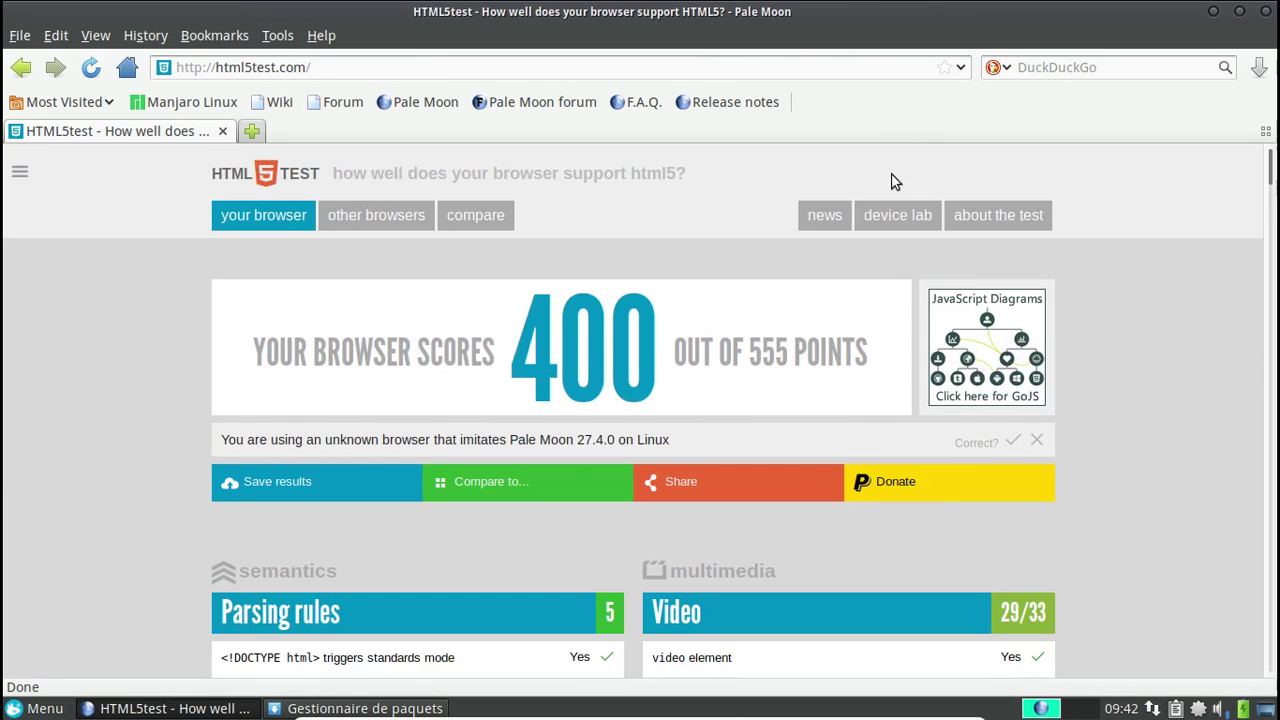
{"action": "scroll", "coordinate": [1141, 360], "scroll_direction": "down", "scroll_amount": 6}
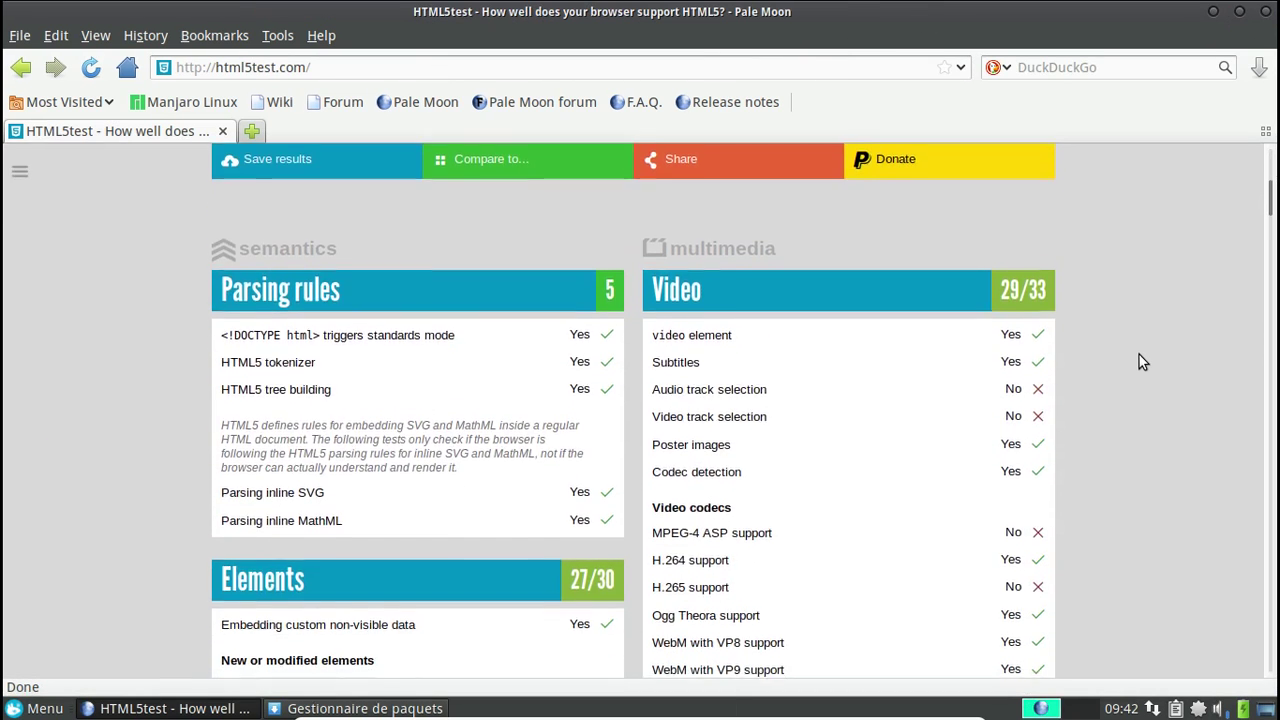
{"action": "scroll", "coordinate": [1141, 362], "scroll_direction": "down", "scroll_amount": 8}
{"action": "scroll", "coordinate": [1141, 362], "scroll_direction": "down", "scroll_amount": 5}
{"action": "scroll", "coordinate": [1141, 361], "scroll_direction": "down", "scroll_amount": 10}
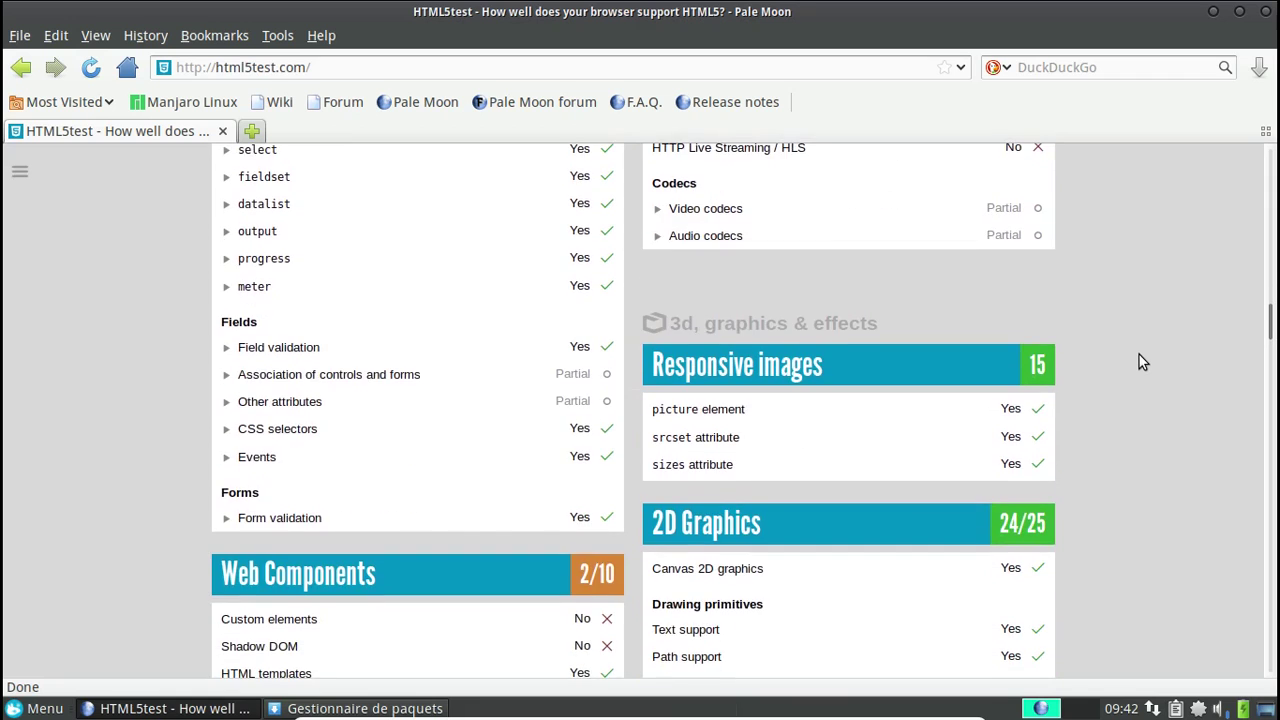
{"action": "scroll", "coordinate": [1141, 362], "scroll_direction": "down", "scroll_amount": 6}
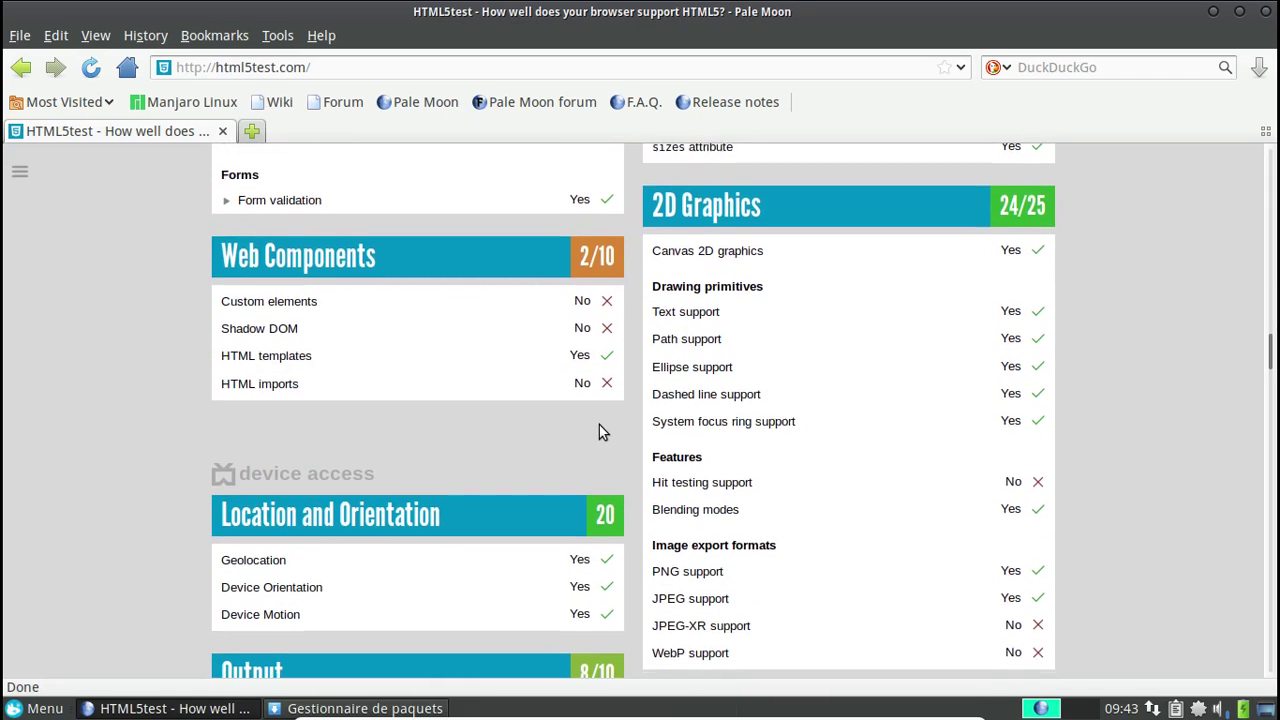
{"action": "scroll", "coordinate": [599, 426], "scroll_direction": "down", "scroll_amount": 8}
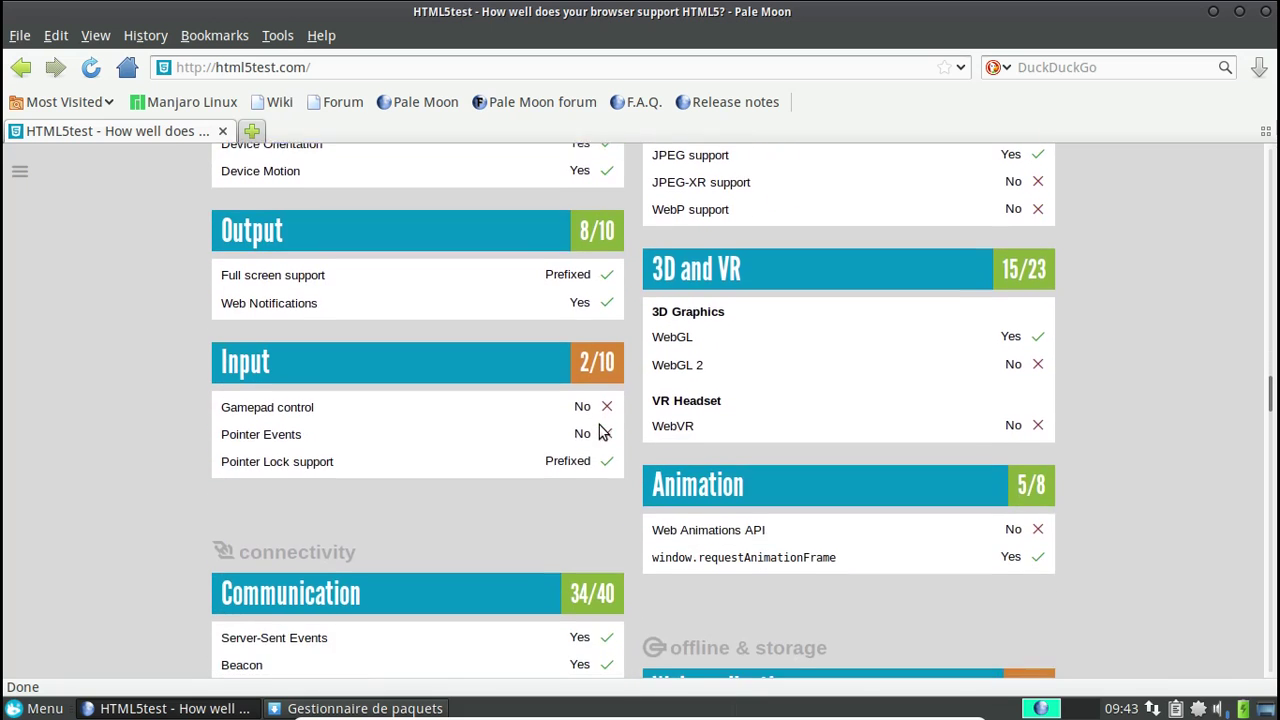
{"action": "scroll", "coordinate": [600, 428], "scroll_direction": "down", "scroll_amount": 4}
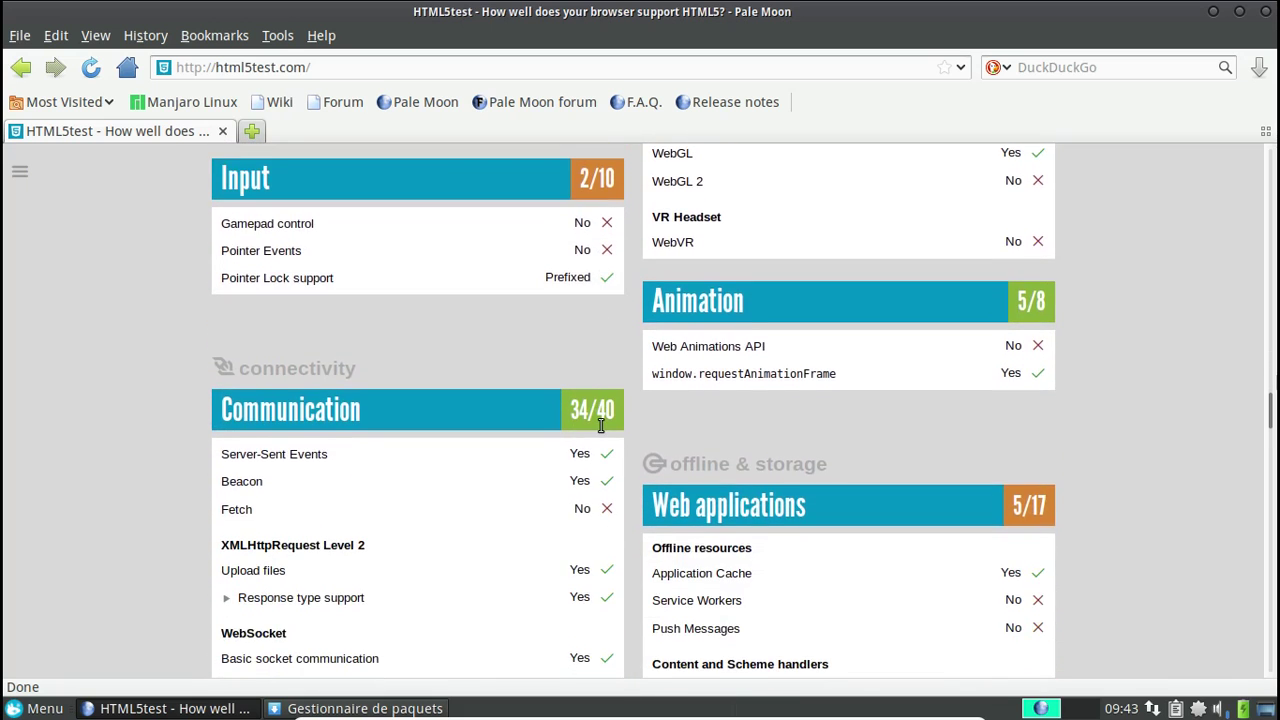
{"action": "scroll", "coordinate": [599, 425], "scroll_direction": "down", "scroll_amount": 3}
{"action": "scroll", "coordinate": [1110, 500], "scroll_direction": "down", "scroll_amount": 1}
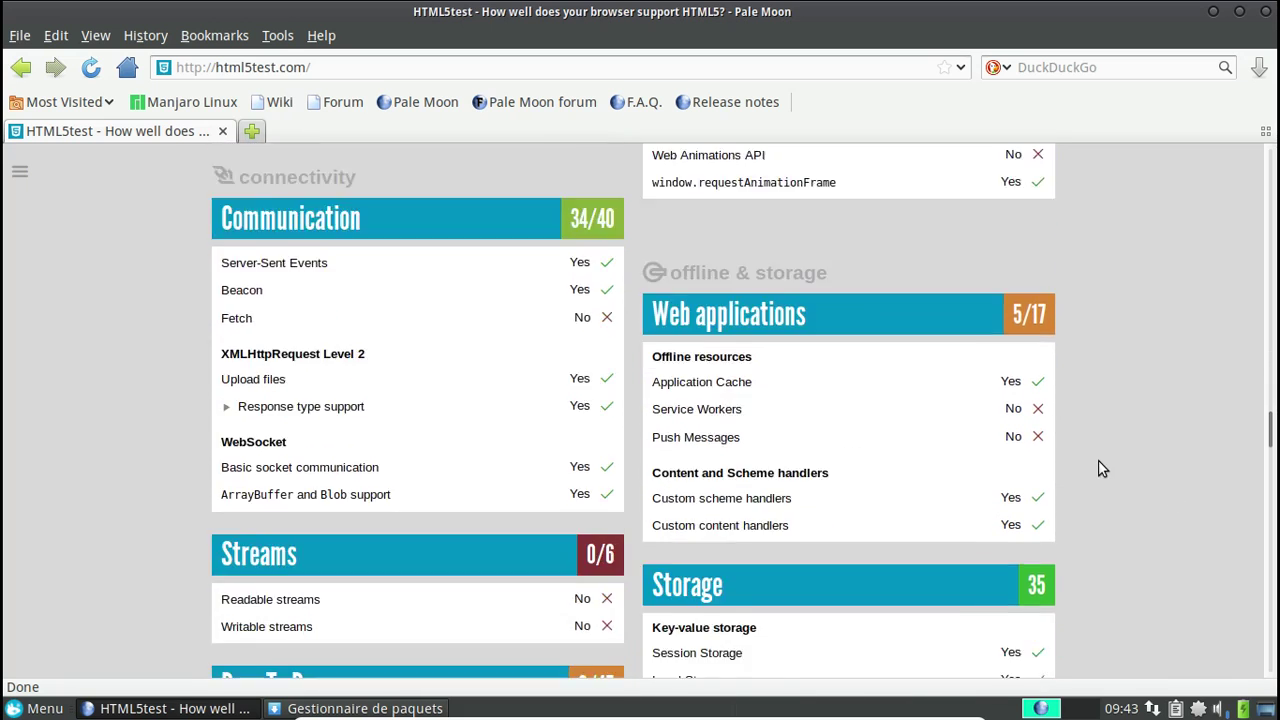
{"action": "scroll", "coordinate": [1098, 462], "scroll_direction": "down", "scroll_amount": 2}
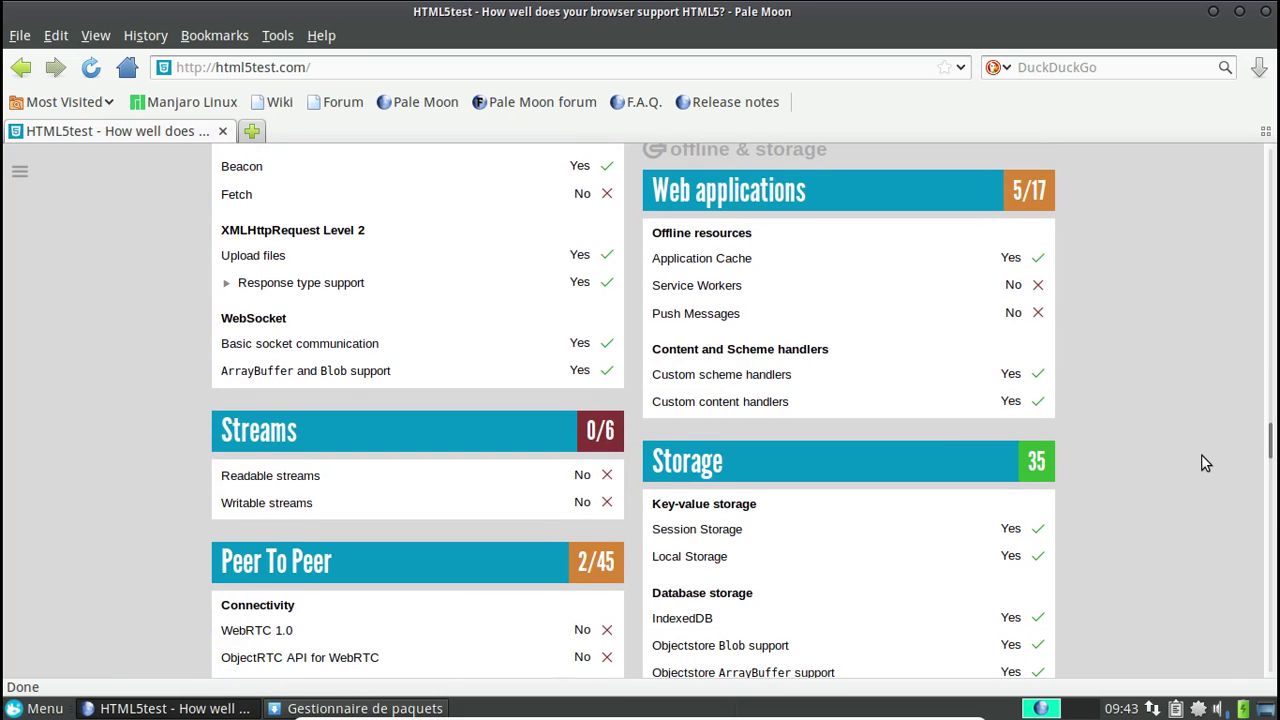
{"action": "scroll", "coordinate": [1190, 458], "scroll_direction": "down", "scroll_amount": 2}
{"action": "scroll", "coordinate": [1134, 449], "scroll_direction": "down", "scroll_amount": 5}
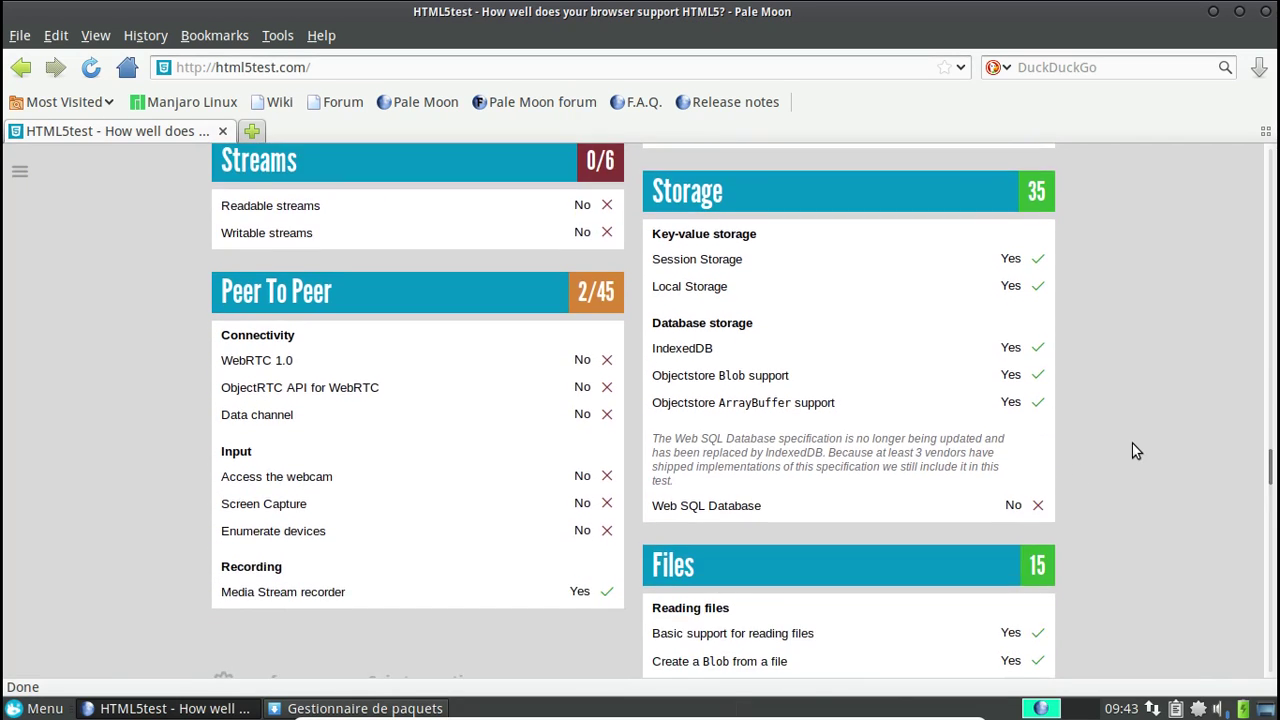
{"action": "scroll", "coordinate": [1134, 451], "scroll_direction": "down", "scroll_amount": 4}
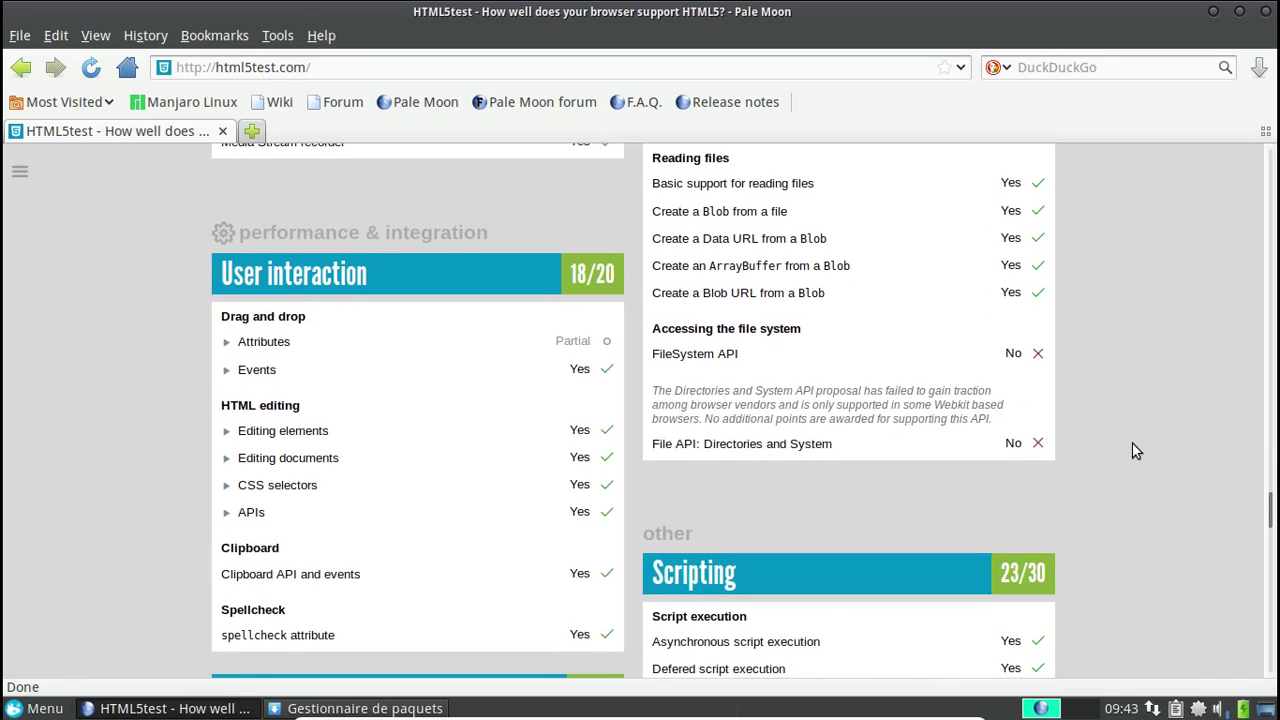
{"action": "scroll", "coordinate": [1132, 451], "scroll_direction": "down", "scroll_amount": 3}
{"action": "scroll", "coordinate": [1132, 451], "scroll_direction": "down", "scroll_amount": 2}
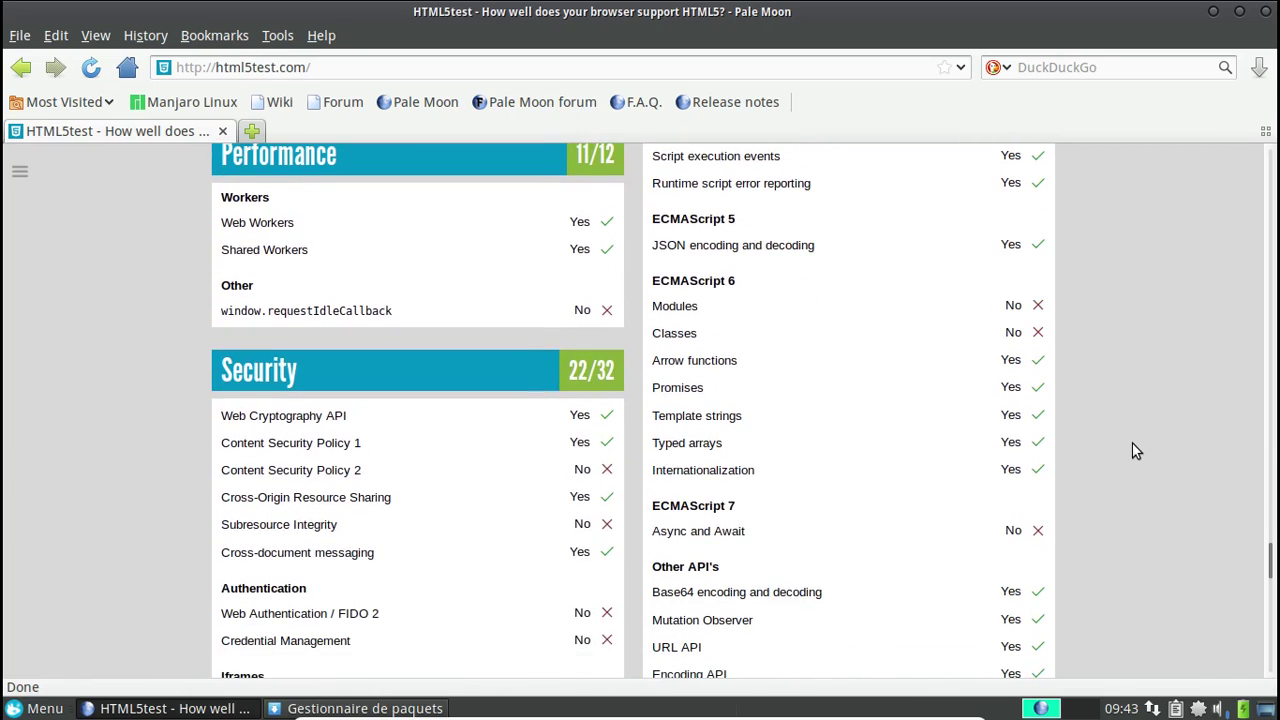
{"action": "scroll", "coordinate": [1135, 451], "scroll_direction": "down", "scroll_amount": 1}
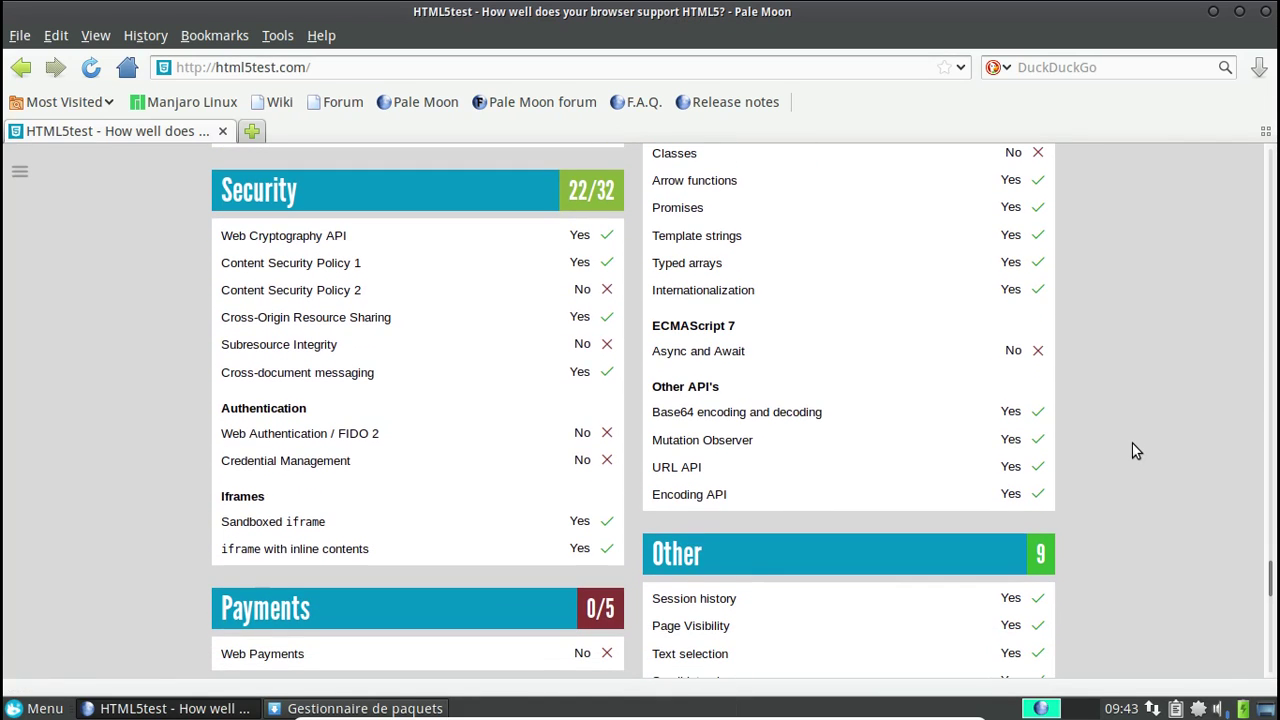
{"action": "scroll", "coordinate": [1134, 451], "scroll_direction": "down", "scroll_amount": 2}
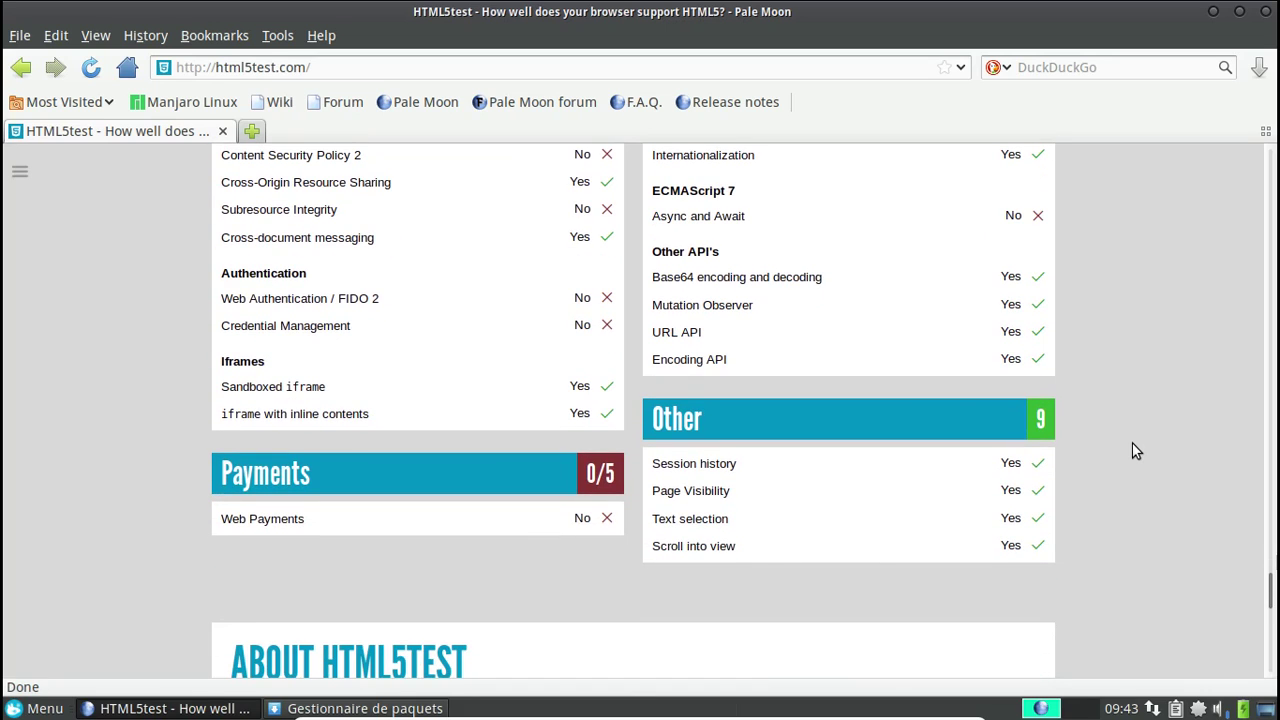
{"action": "scroll", "coordinate": [1132, 451], "scroll_direction": "up", "scroll_amount": 2}
{"action": "scroll", "coordinate": [1265, 418], "scroll_direction": "up", "scroll_amount": 3}
{"action": "scroll", "coordinate": [1265, 418], "scroll_direction": "up", "scroll_amount": 15}
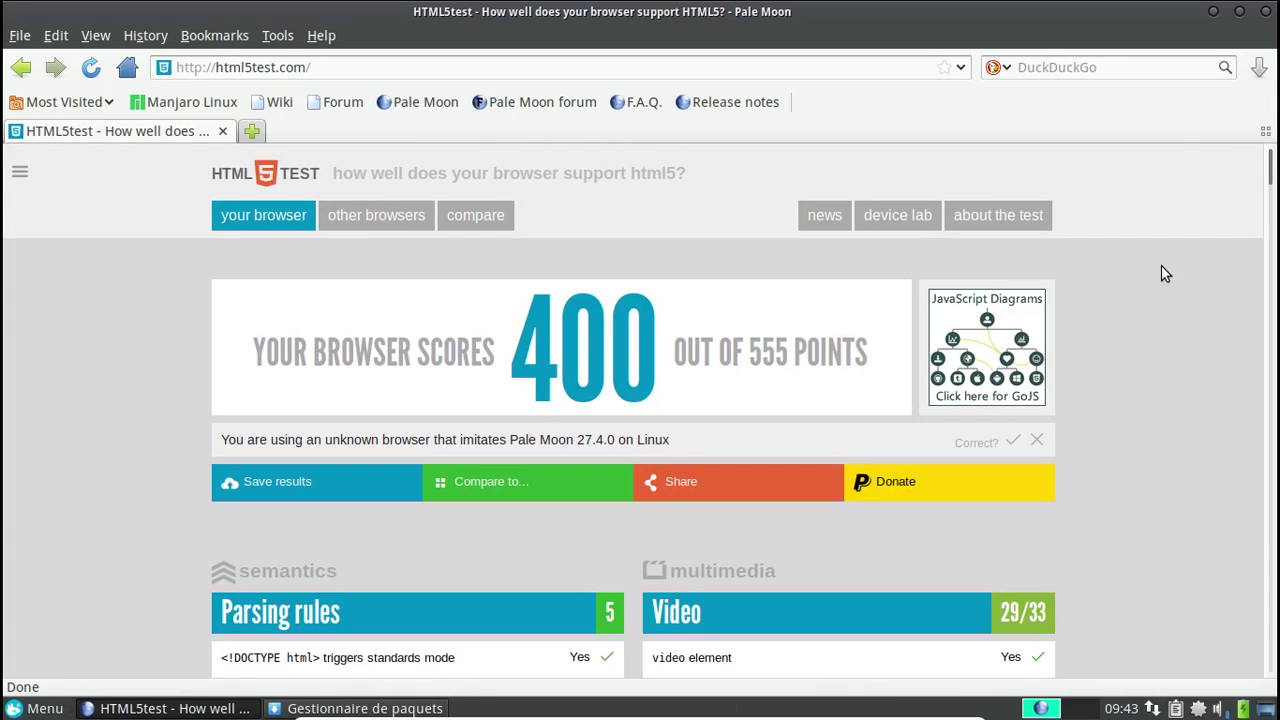
Close Pale Moon and Pamac, then try a 'mab' search in the application menu
{"action": "left_click", "coordinate": [1267, 14]}
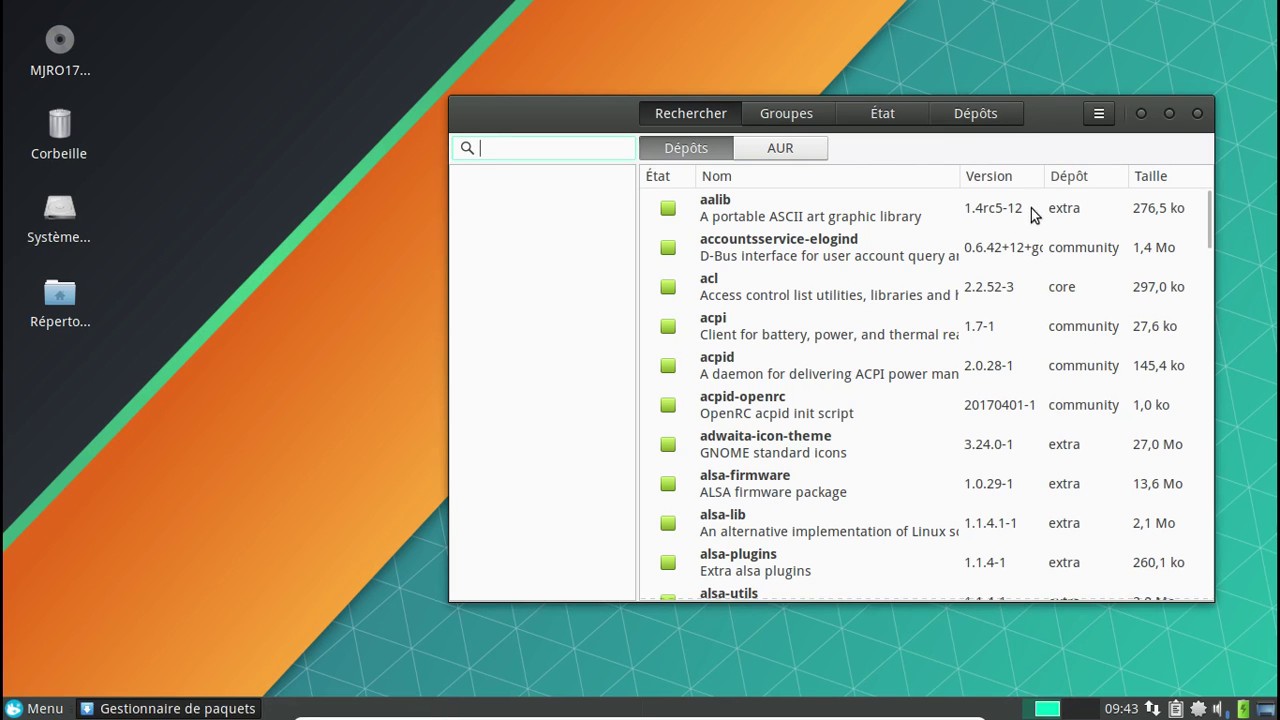
{"action": "left_click", "coordinate": [1198, 115]}
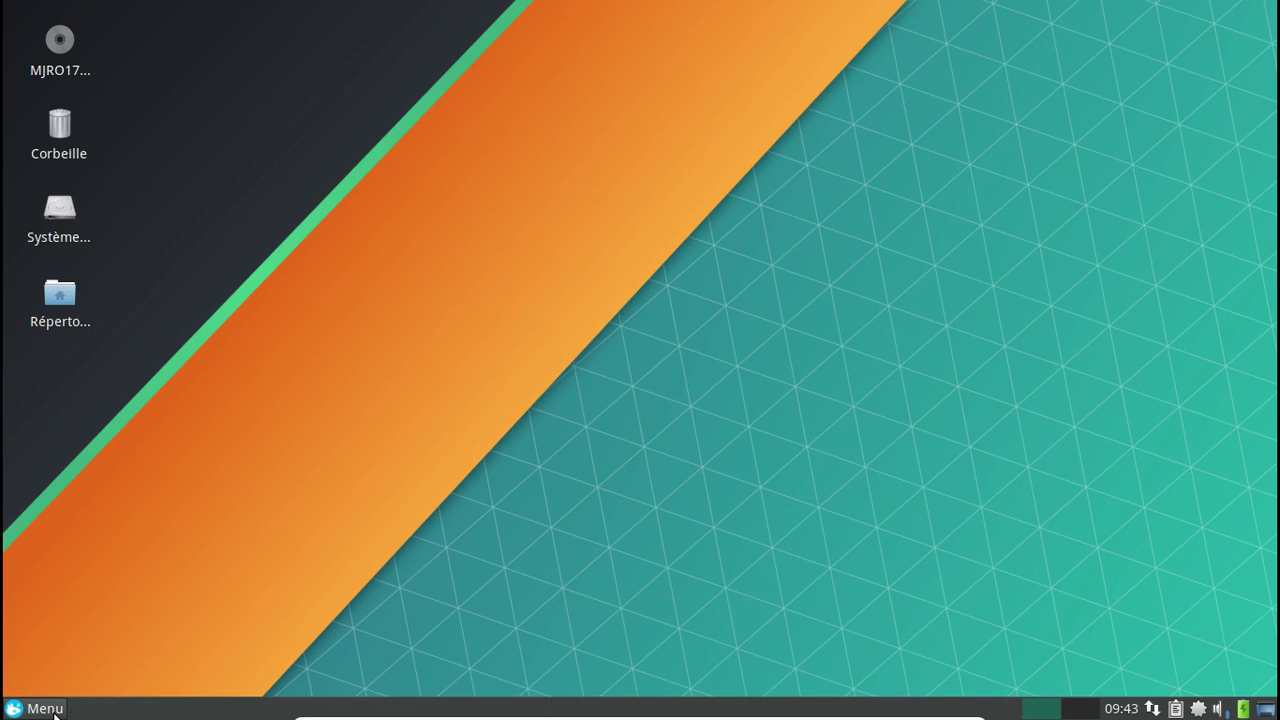
{"action": "left_click", "coordinate": [52, 710]}
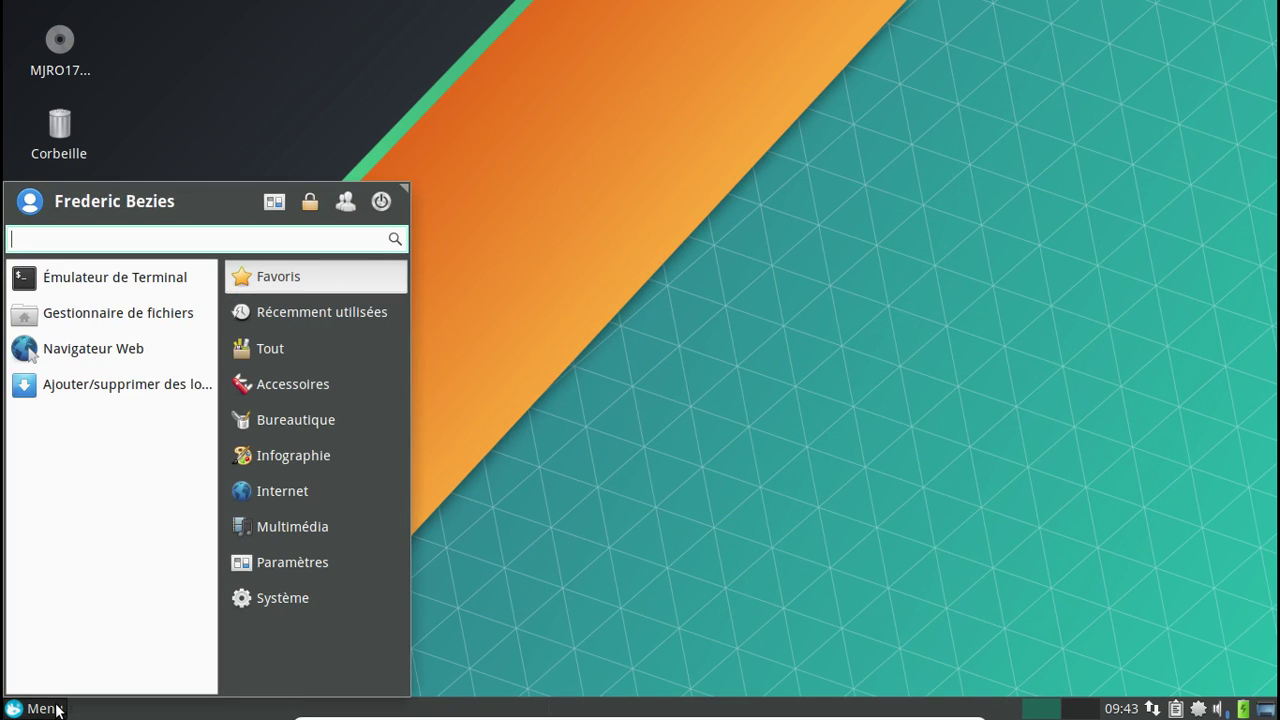
{"action": "type", "text": "mab"}
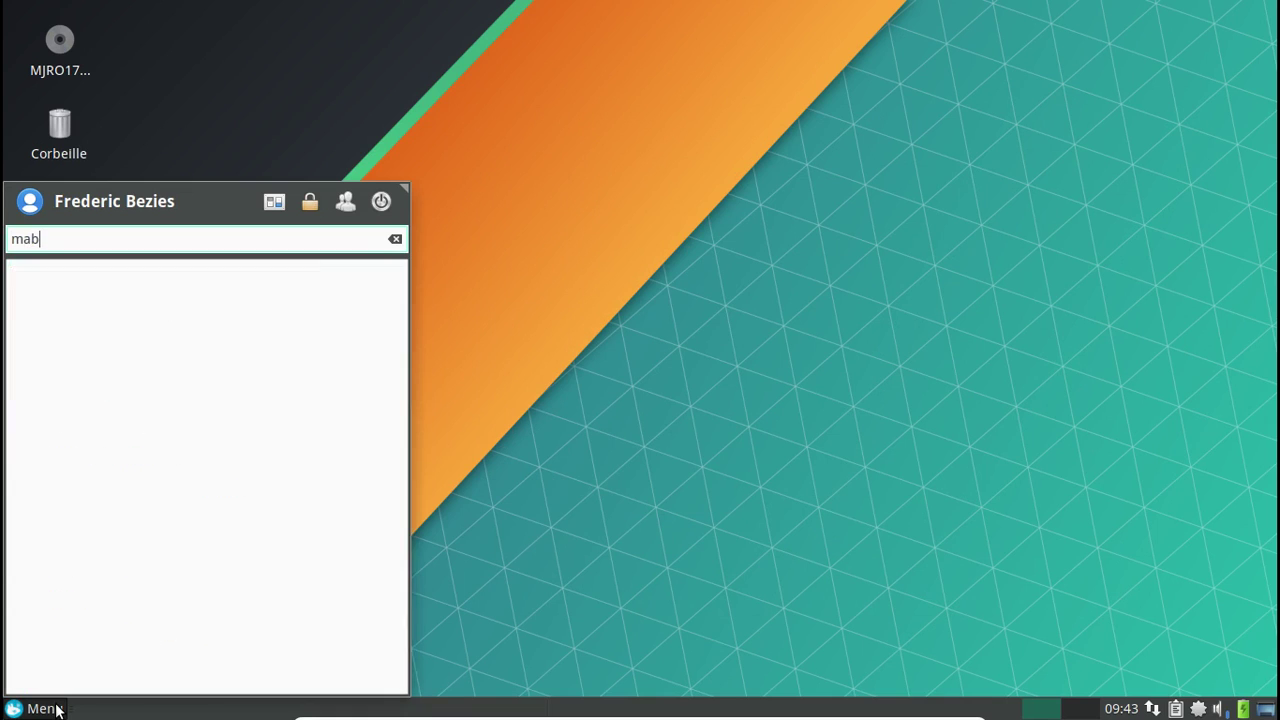
{"action": "key", "text": "BackSpace"}
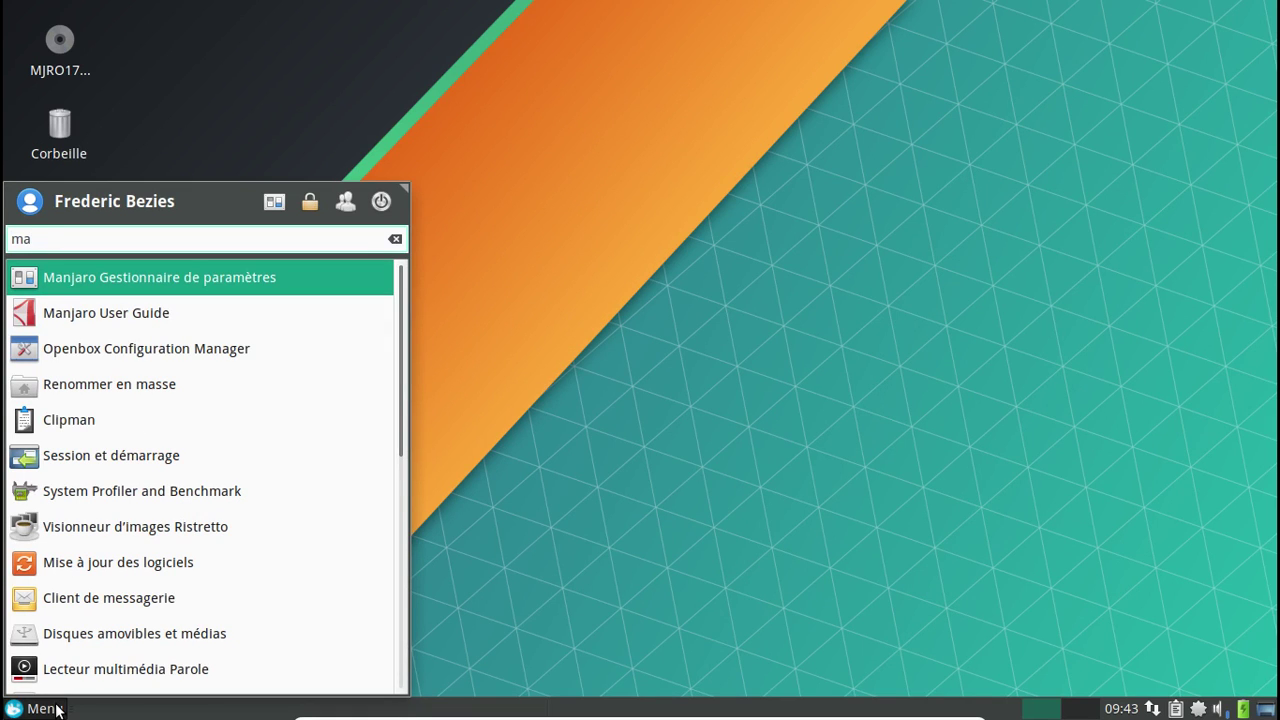
{"action": "left_click", "coordinate": [57, 710]}
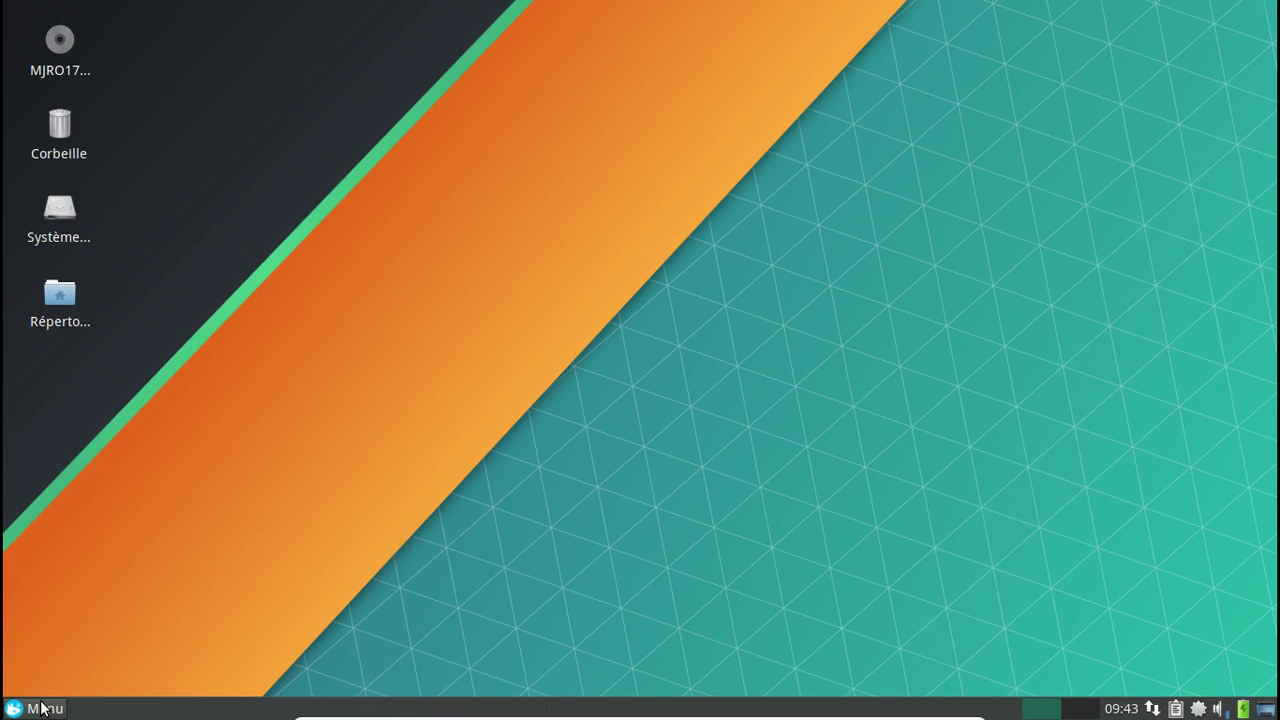
Launch galculator from a 'cal' menu search and compute 400/555
{"action": "left_click", "coordinate": [57, 710]}
{"action": "type", "text": "cal"}
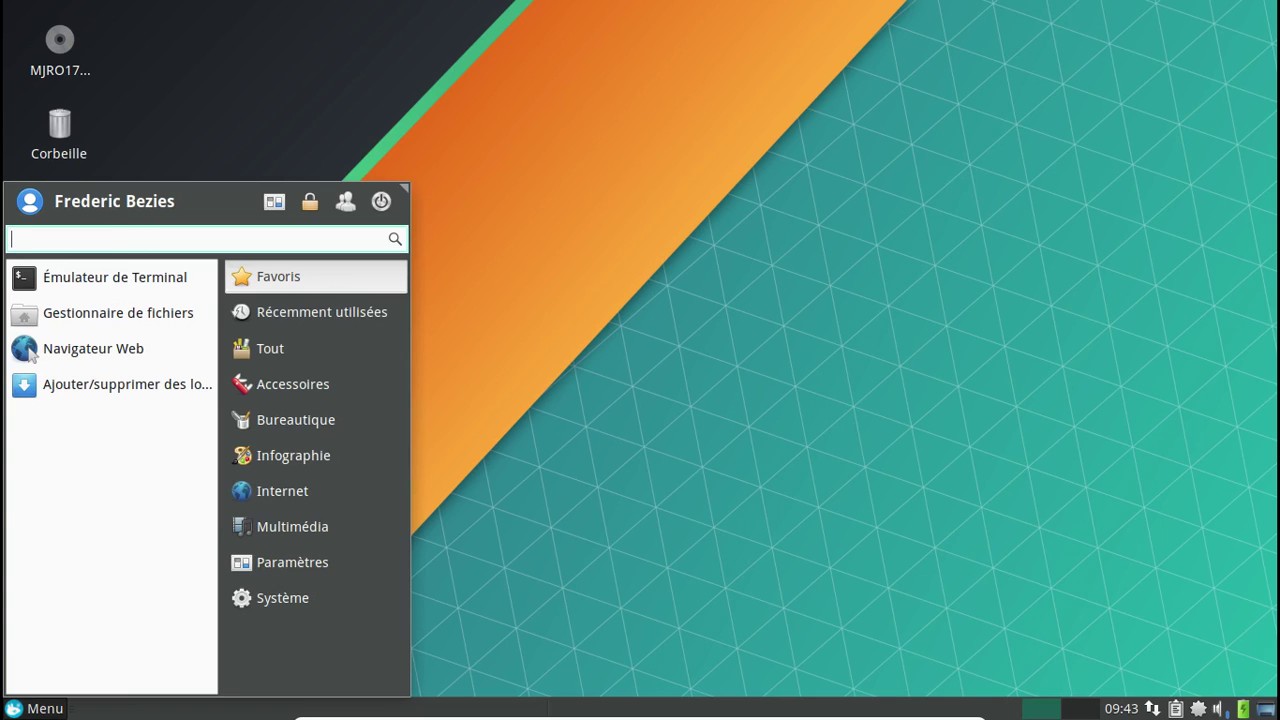
{"action": "left_click", "coordinate": [123, 370]}
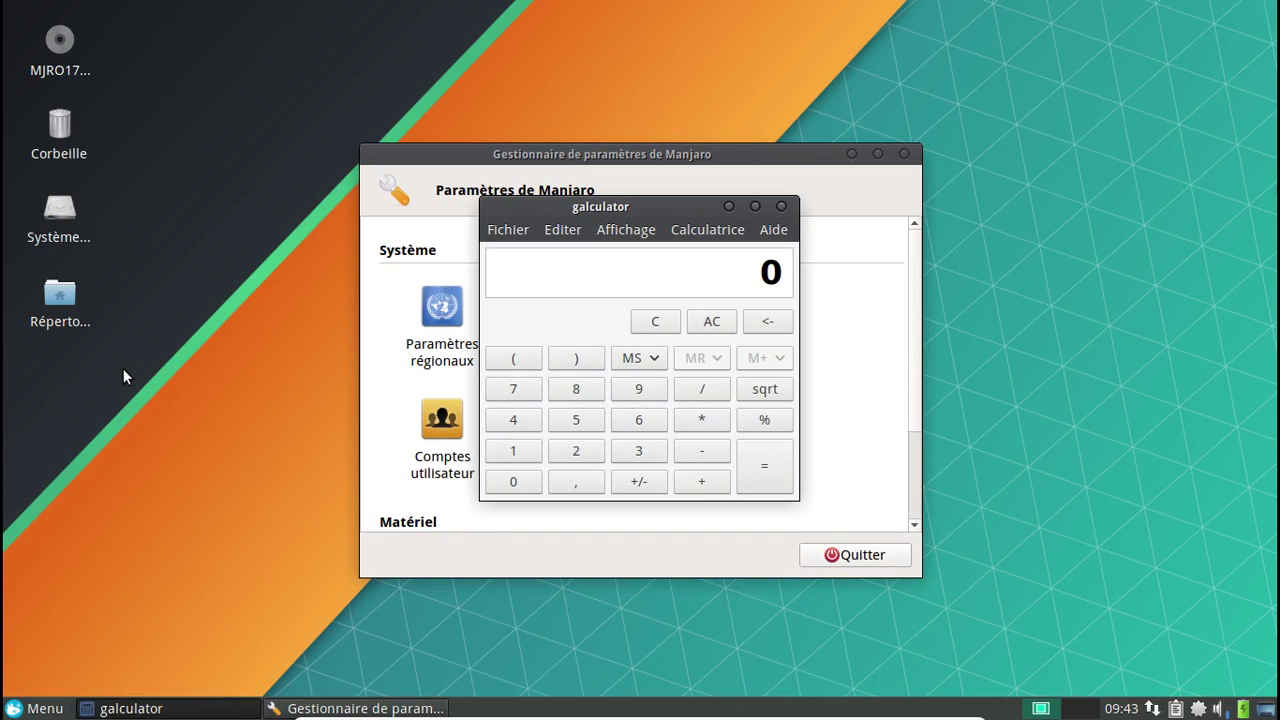
{"action": "type", "text": "400/555"}
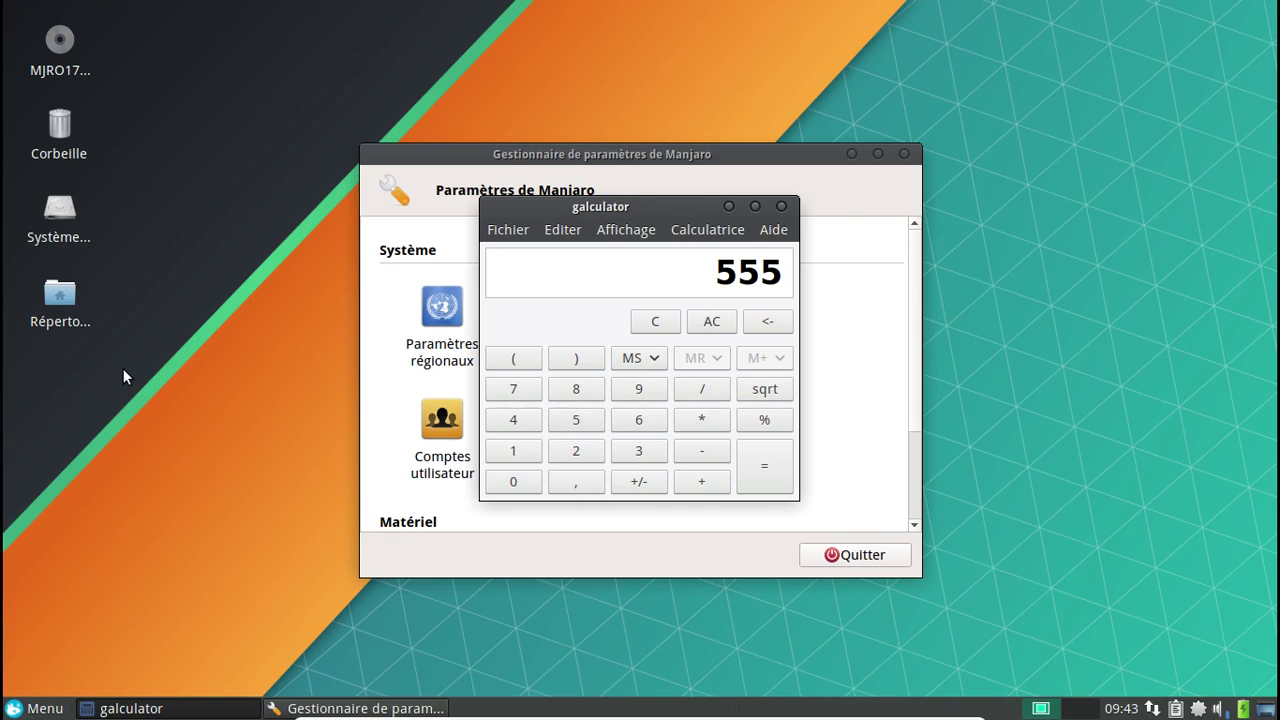
{"action": "key", "text": "Return"}
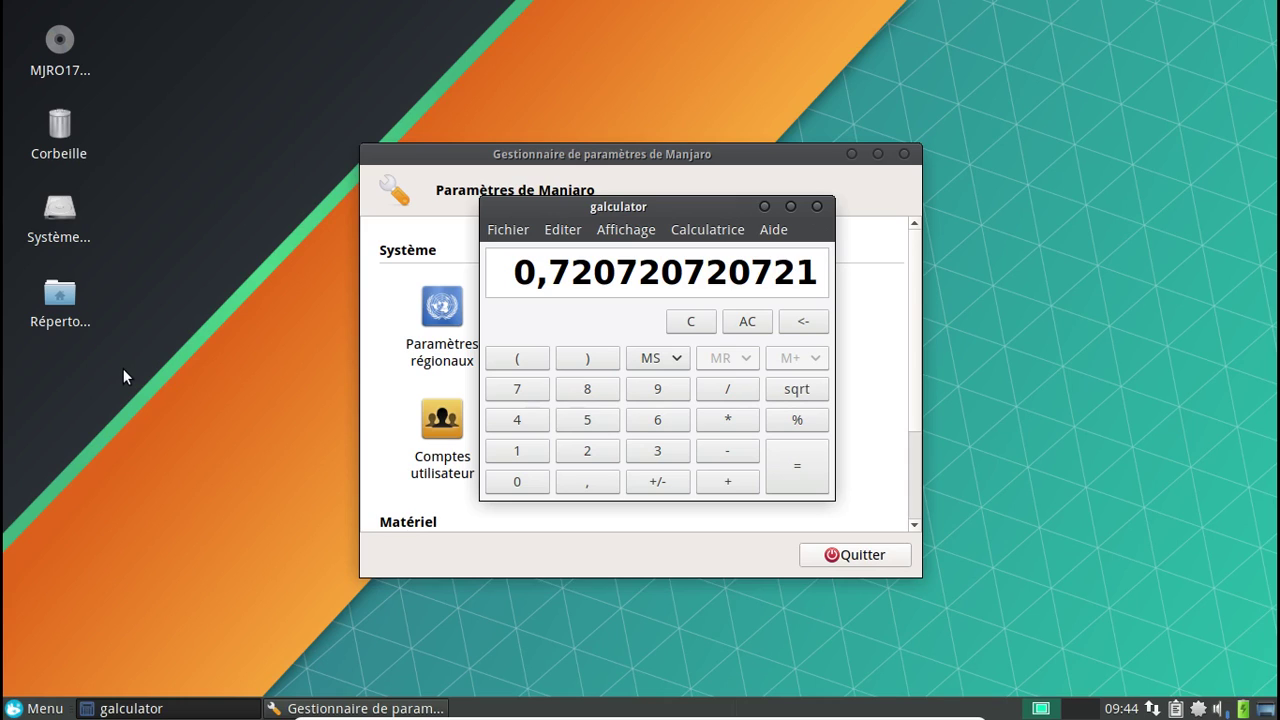
Close the calculator and install the available language packages from Manjaro Settings Manager, authenticating with the password
{"action": "left_click", "coordinate": [817, 206]}
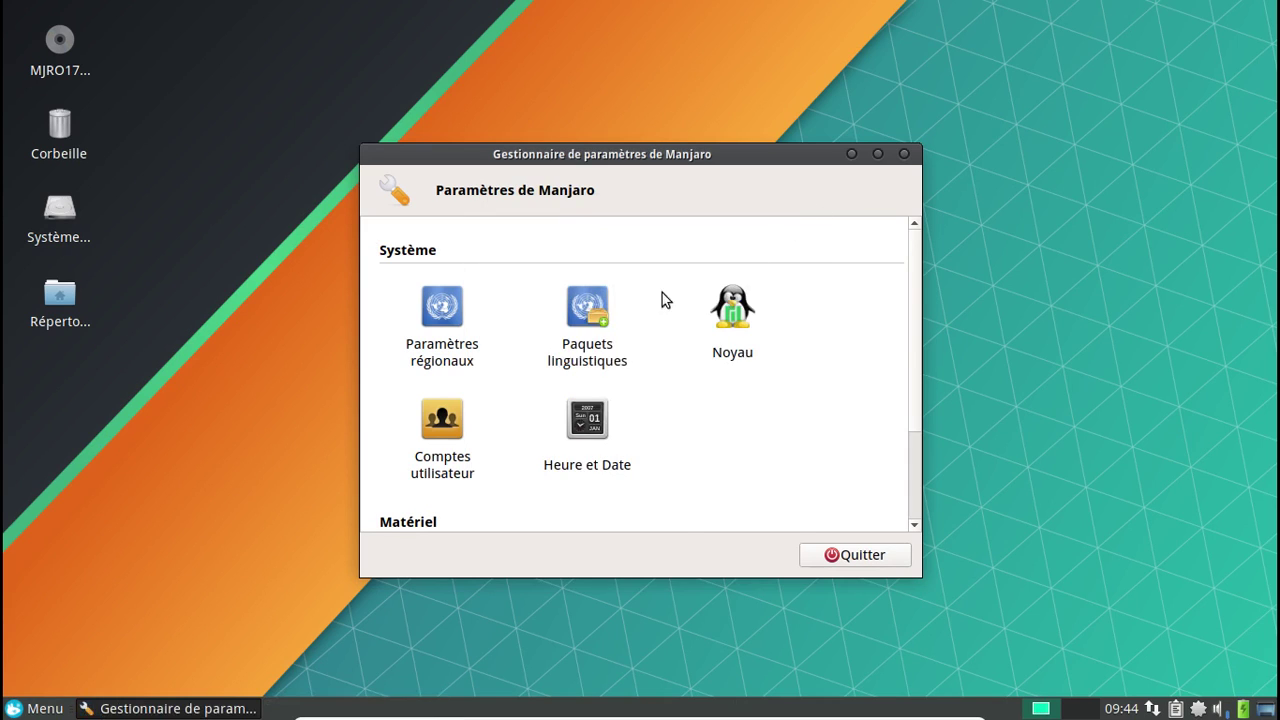
{"action": "left_click", "coordinate": [589, 312]}
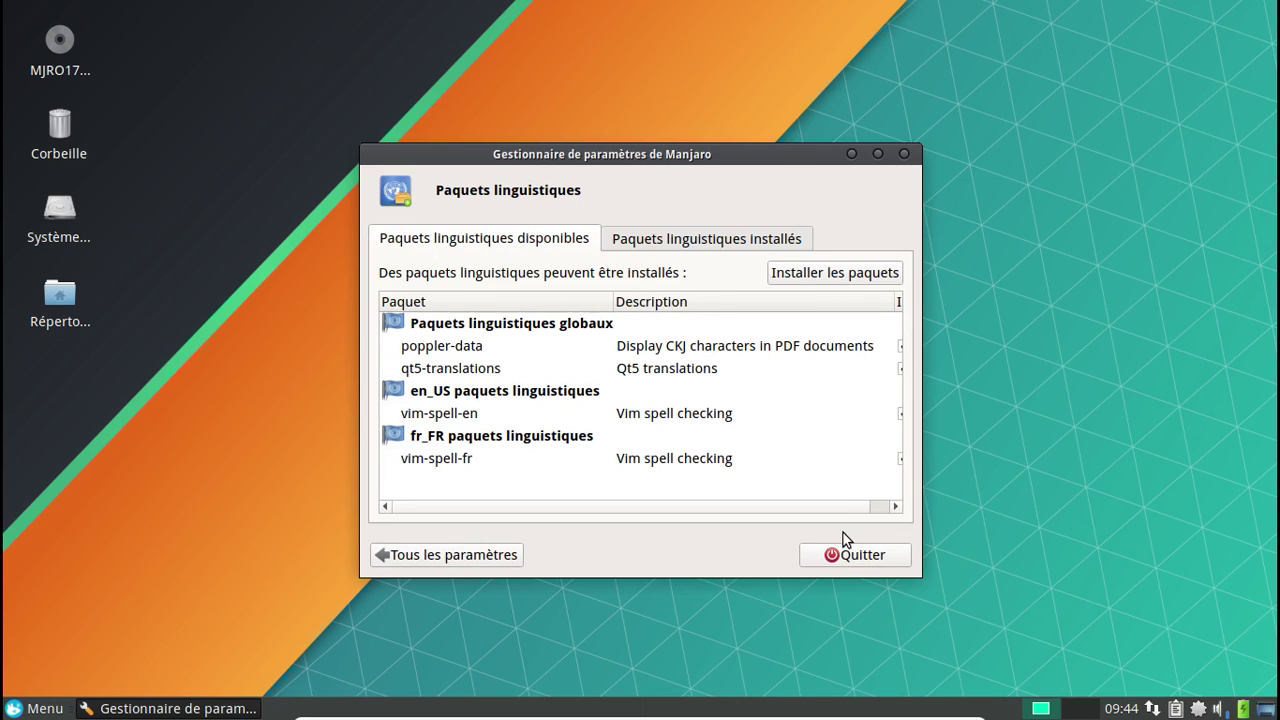
{"action": "left_click", "coordinate": [829, 283]}
{"action": "left_click", "coordinate": [752, 376]}
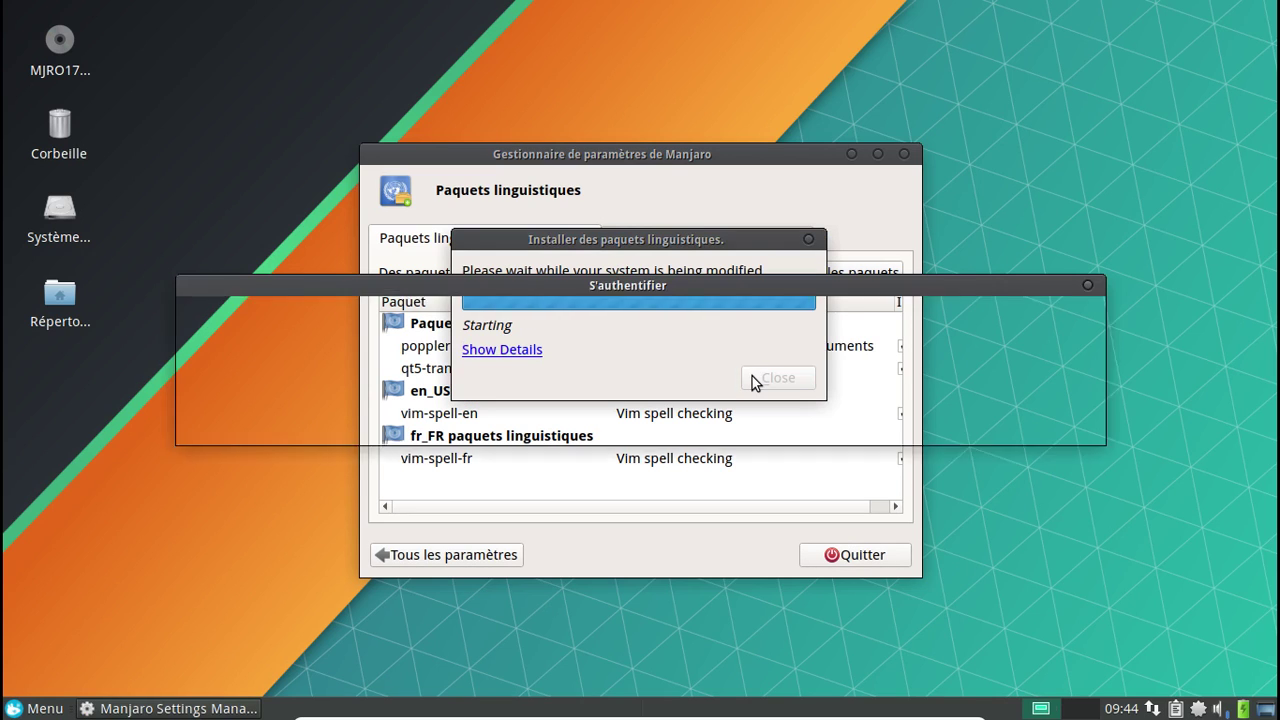
{"action": "type", "text": "********"}
{"action": "key", "text": "Return"}
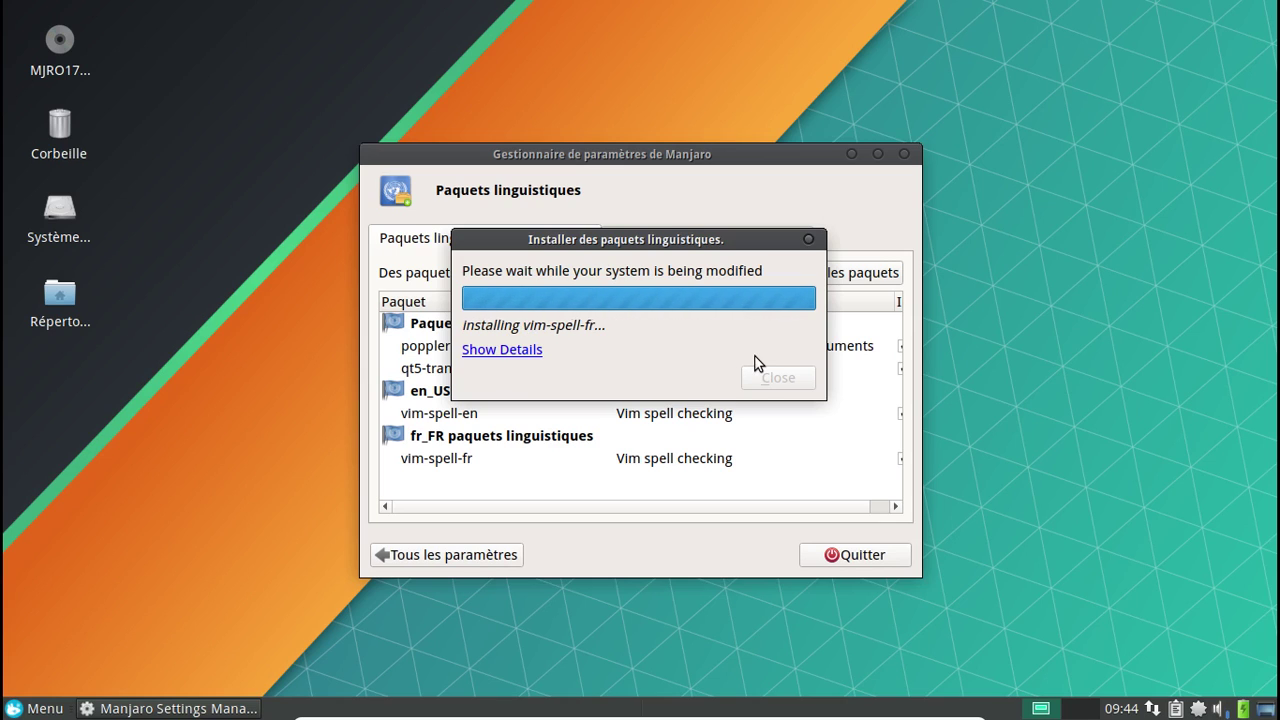
{"action": "left_click", "coordinate": [773, 377]}
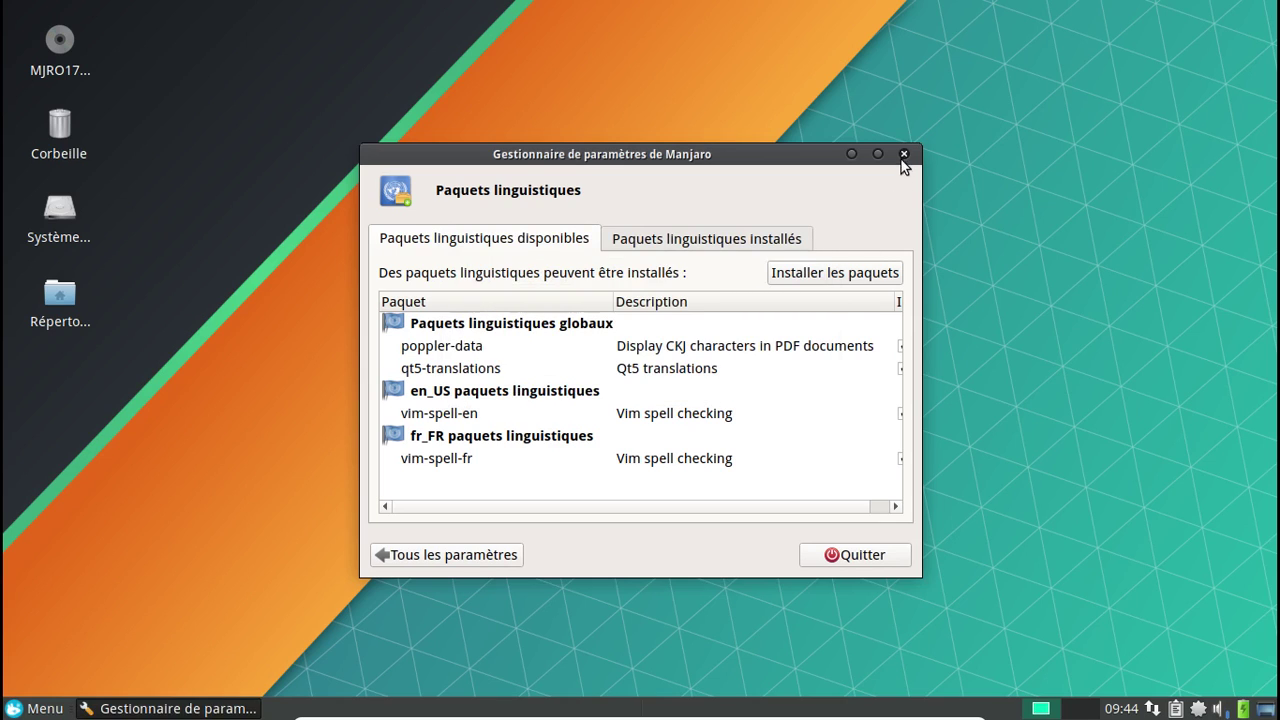
{"action": "left_click", "coordinate": [903, 155]}
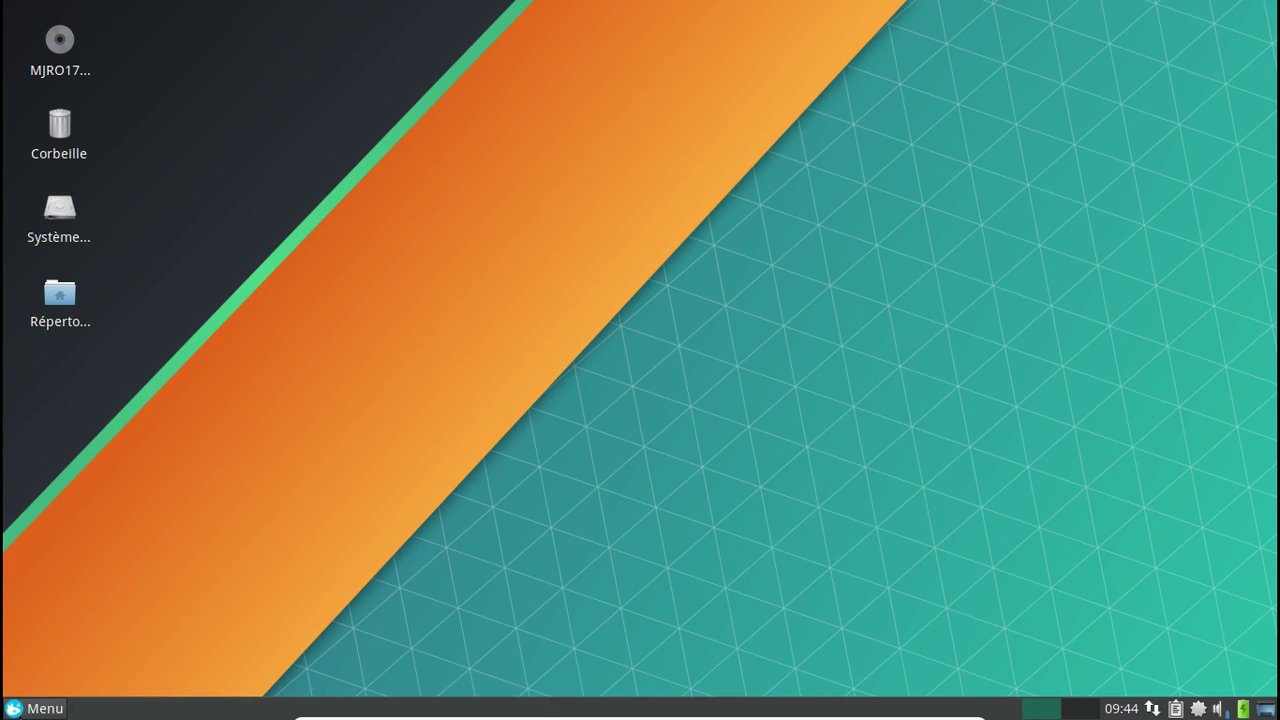
{"action": "left_click", "coordinate": [14, 708]}
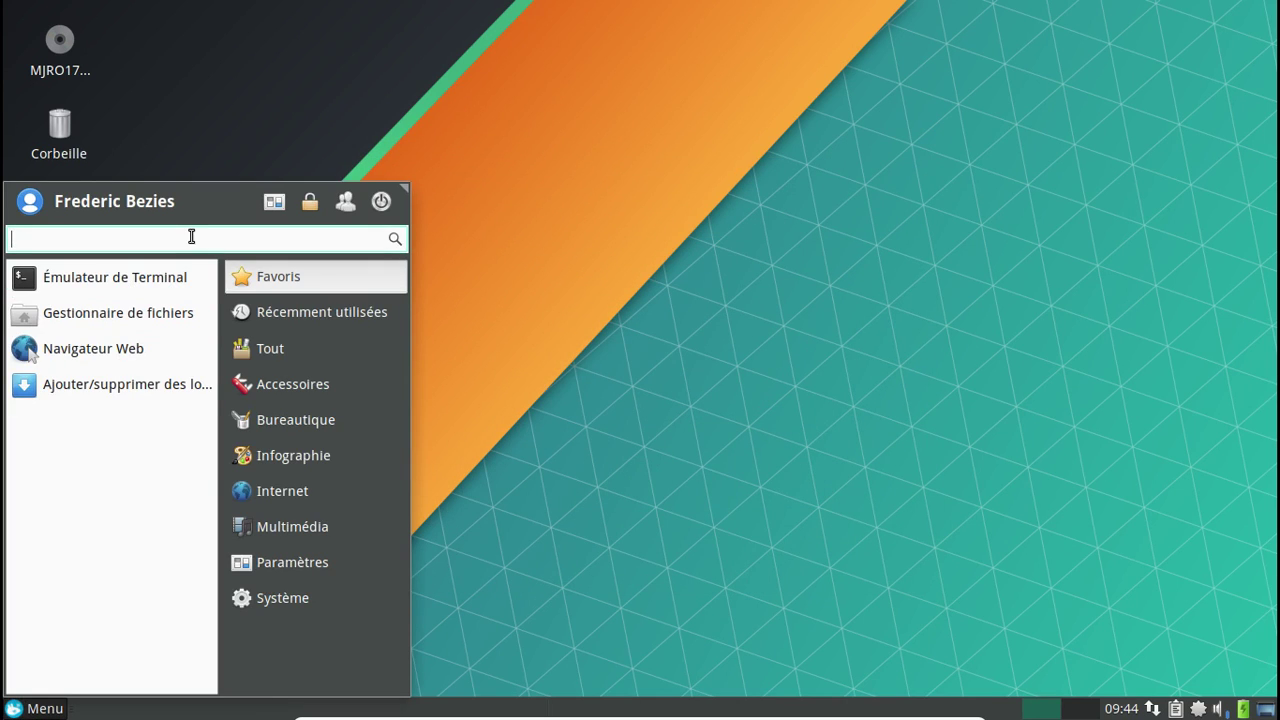
Open Pamac via an 'ajout' search and mark firefox and firefox-i18n-fr for installation
{"action": "type", "text": "ajout"}
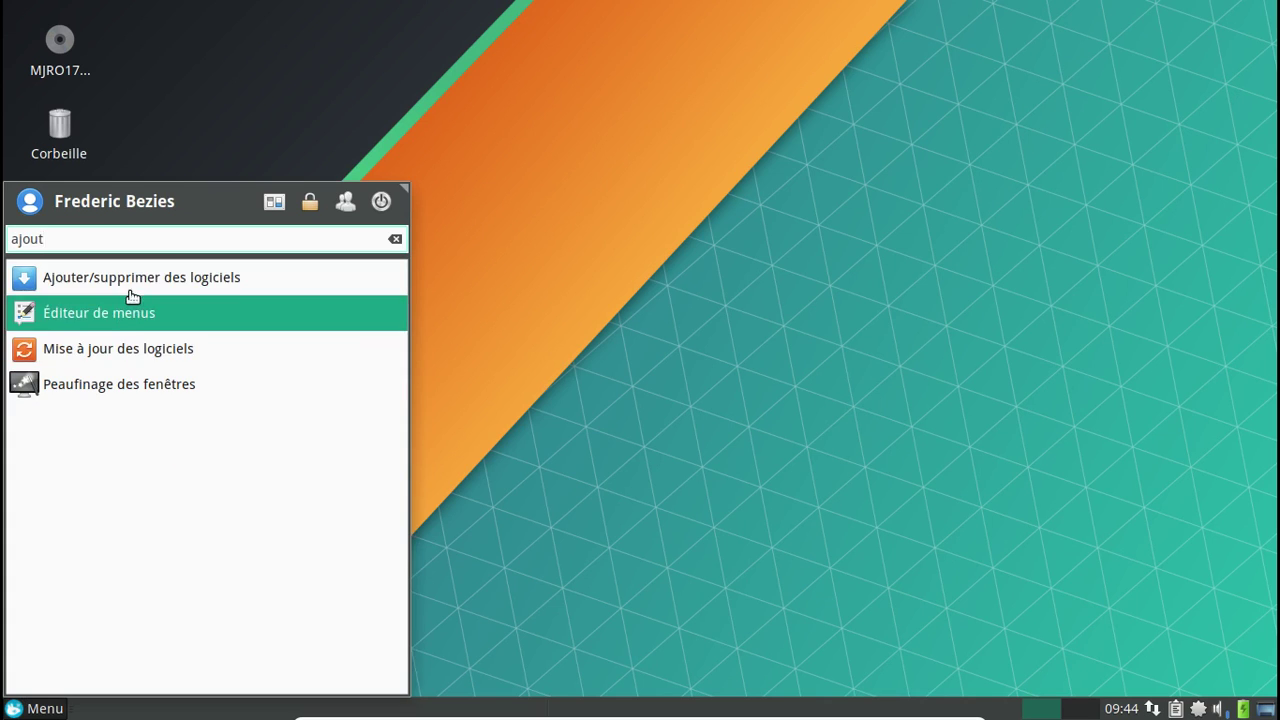
{"action": "left_click", "coordinate": [130, 288]}
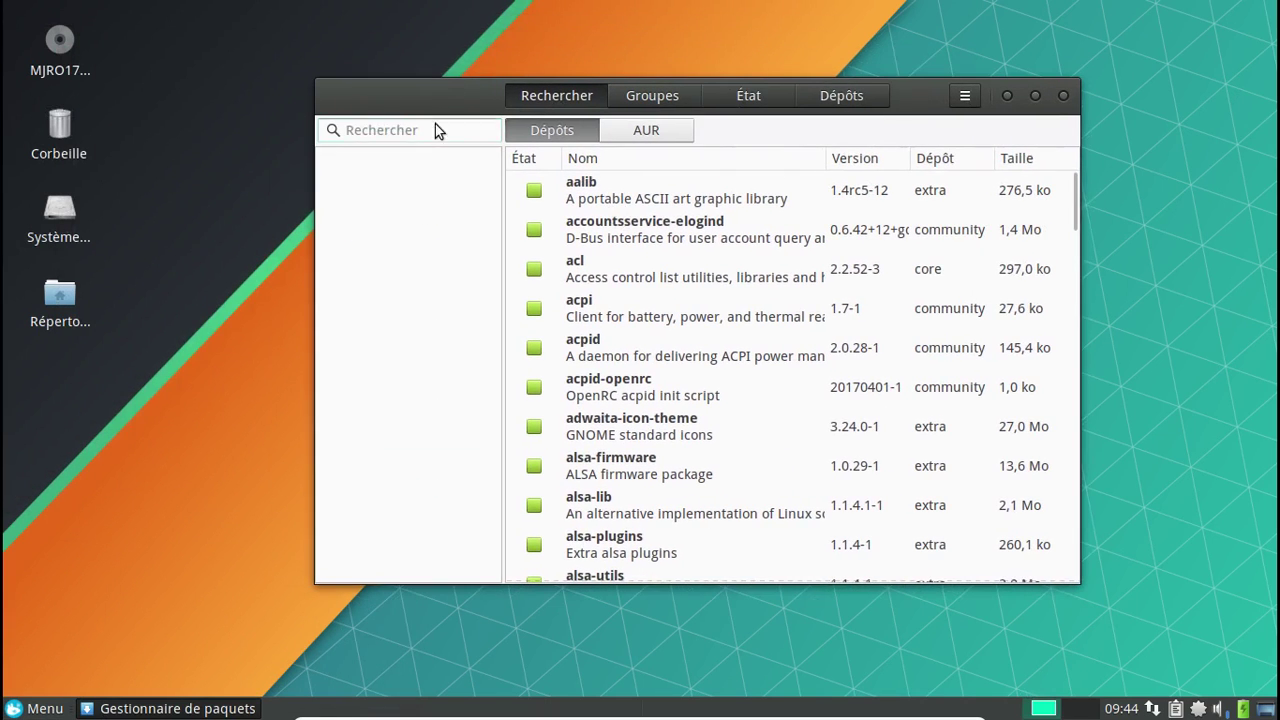
{"action": "left_click", "coordinate": [435, 126]}
{"action": "type", "text": "firefox"}
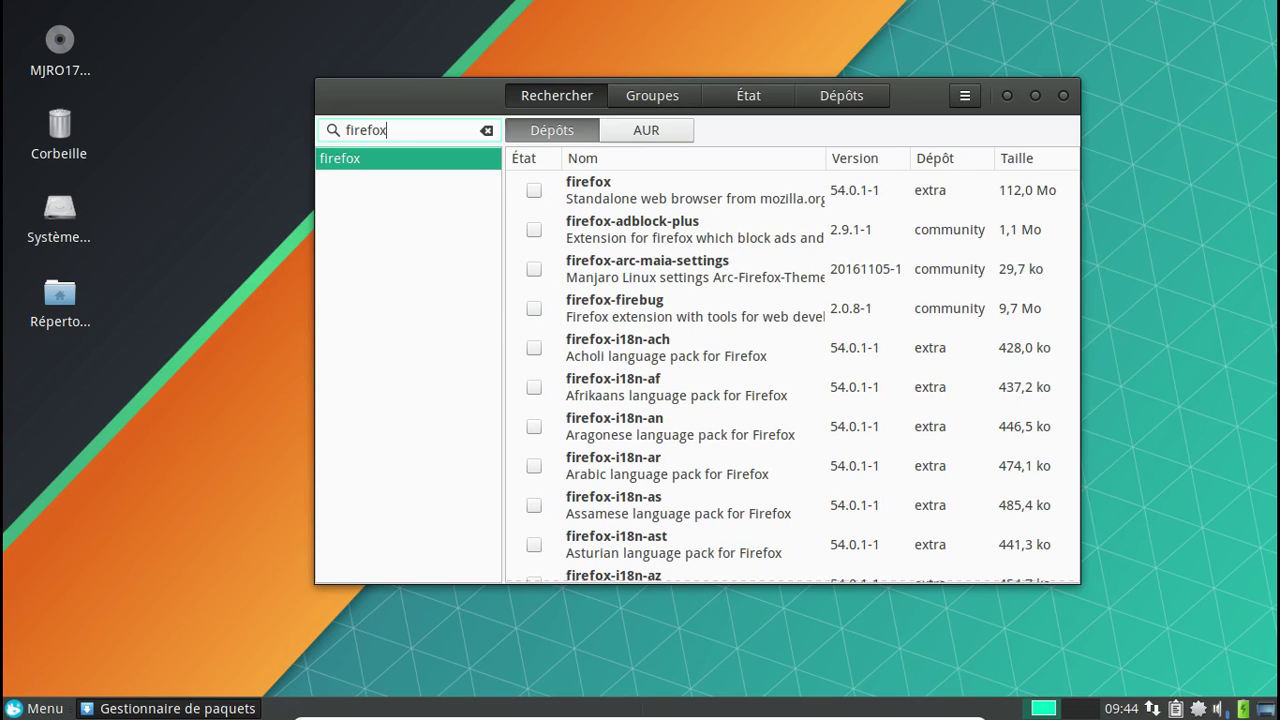
{"action": "left_click", "coordinate": [533, 189]}
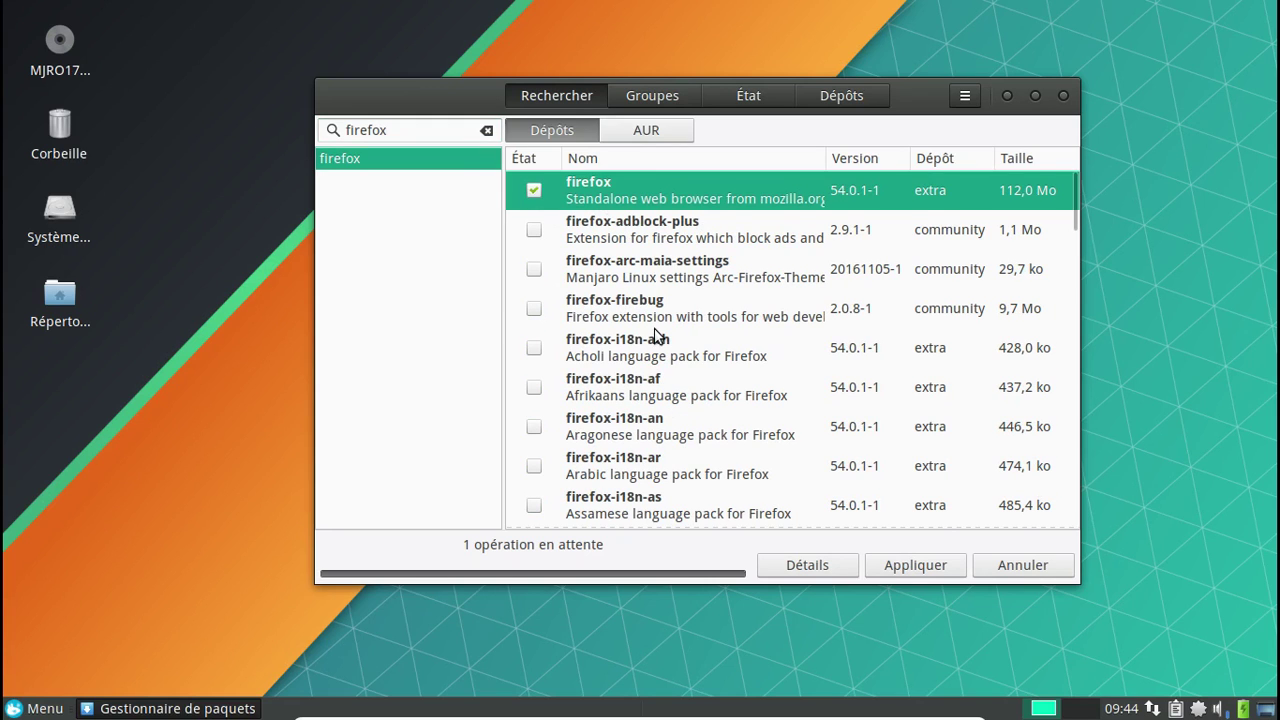
{"action": "scroll", "coordinate": [655, 335], "scroll_direction": "down", "scroll_amount": 10}
{"action": "scroll", "coordinate": [655, 335], "scroll_direction": "down", "scroll_amount": 5}
{"action": "left_click", "coordinate": [522, 258]}
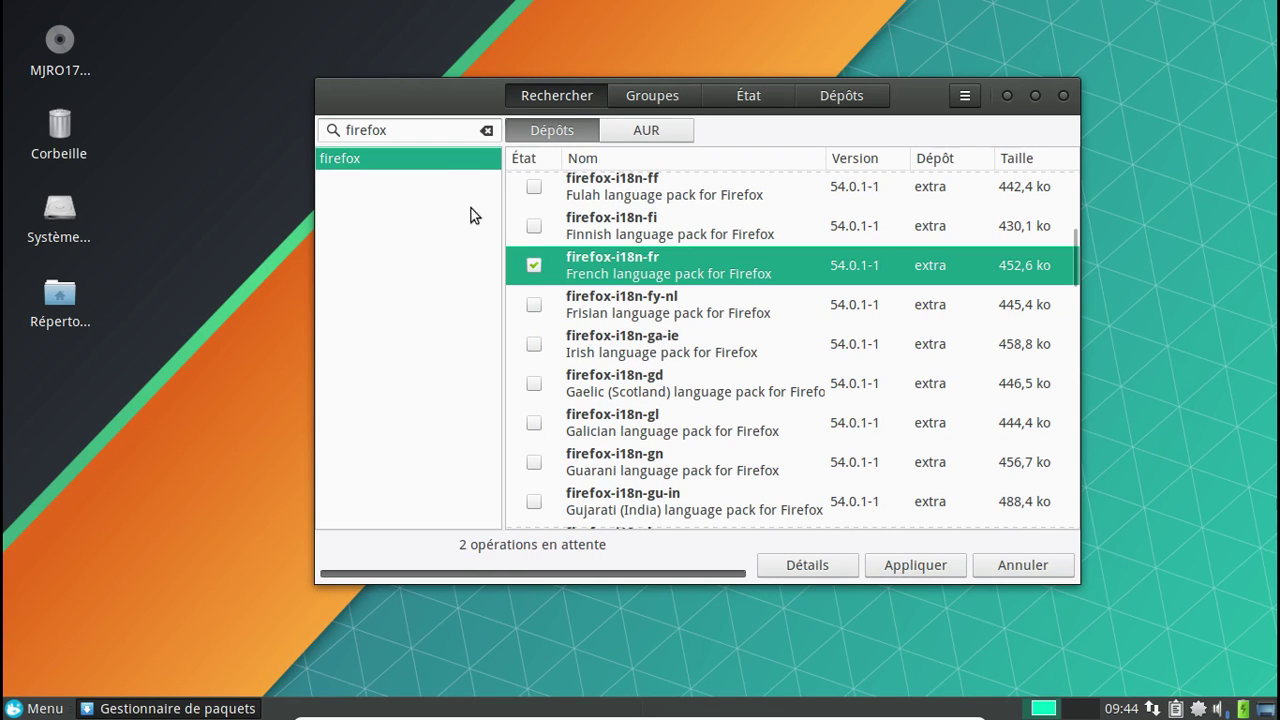
Search for palemoon and mark palemoon-bin for removal
{"action": "double_click", "coordinate": [428, 129]}
{"action": "type", "text": "palemoon"}
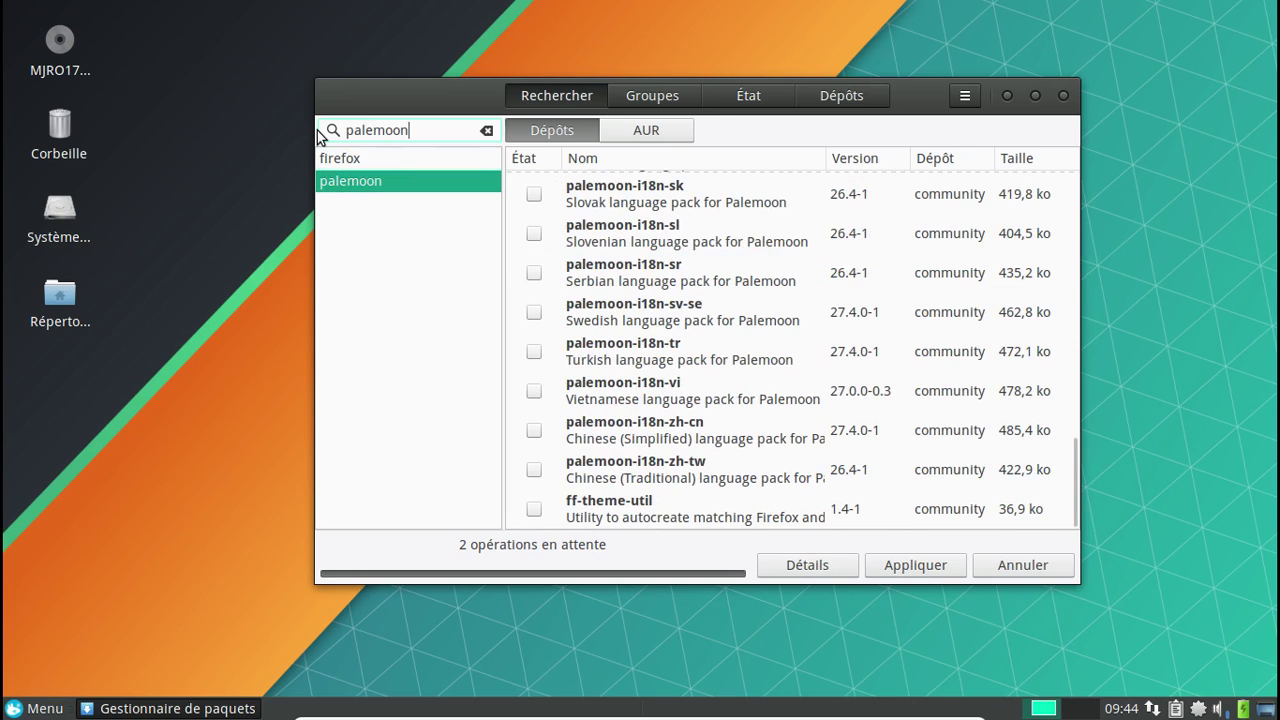
{"action": "scroll", "coordinate": [899, 312], "scroll_direction": "up", "scroll_amount": 10}
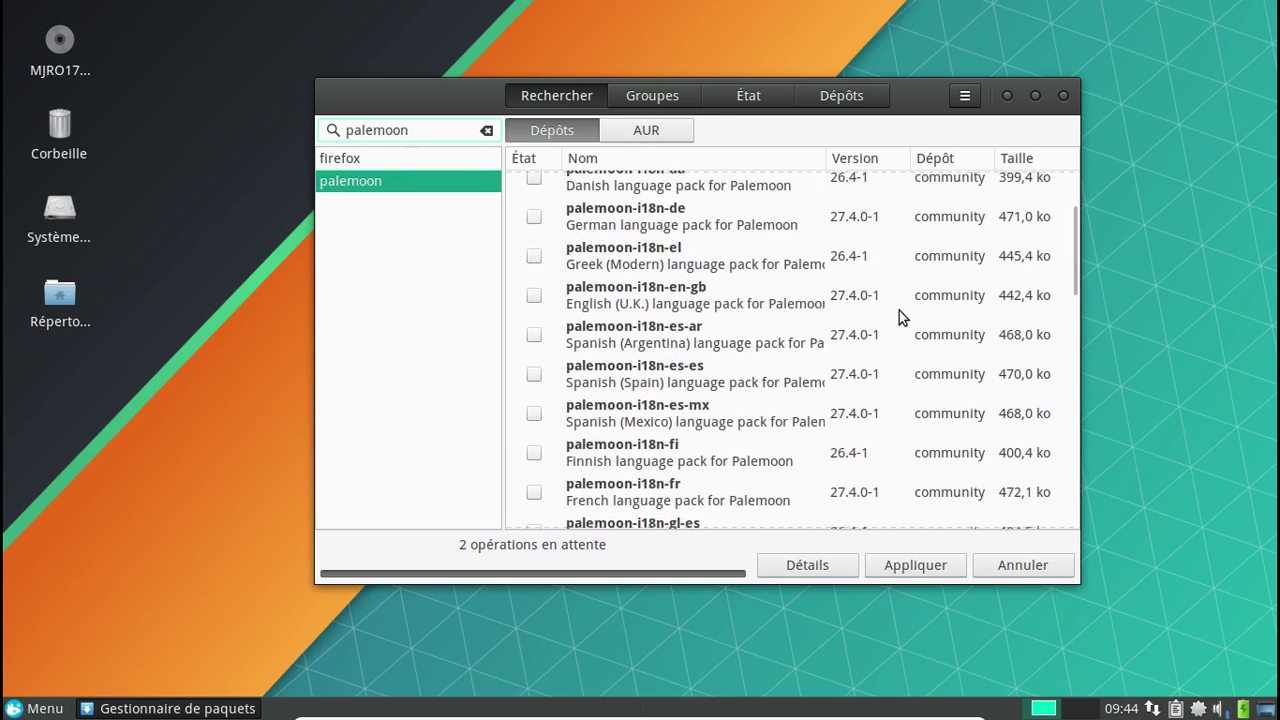
{"action": "scroll", "coordinate": [899, 310], "scroll_direction": "up", "scroll_amount": 3}
{"action": "left_click", "coordinate": [533, 192]}
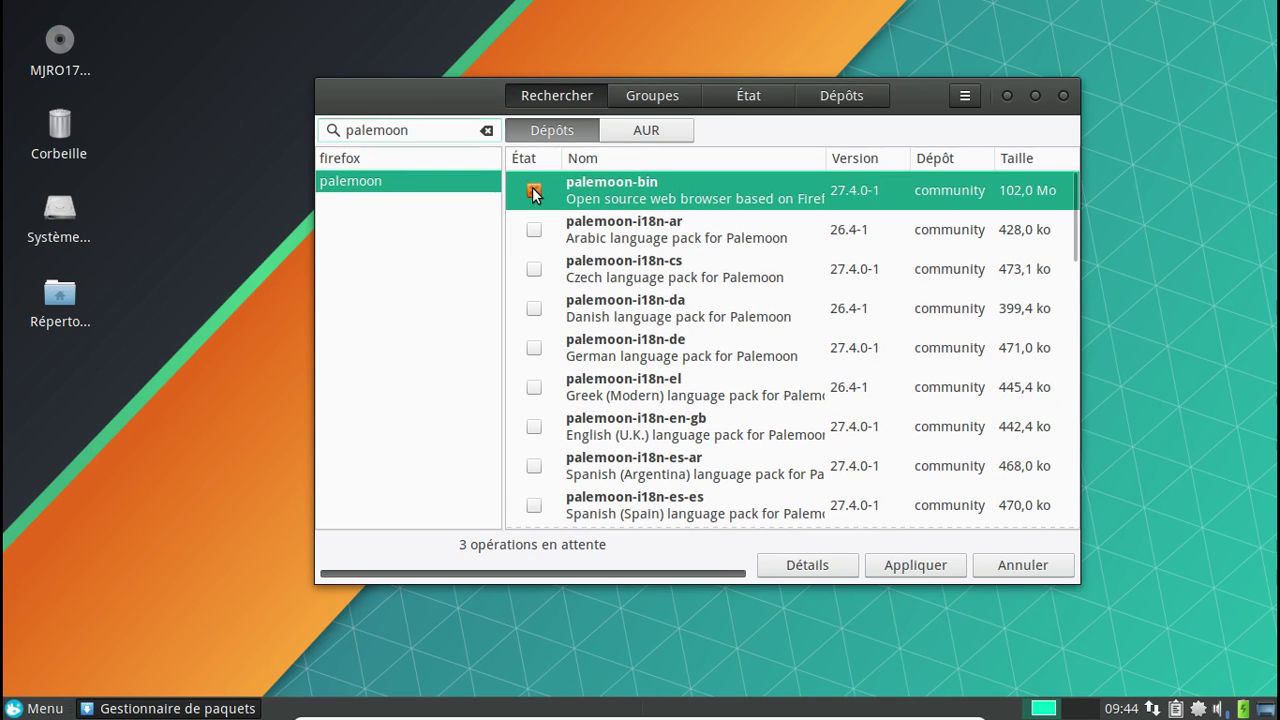
Apply and validate the transaction, authenticating with the password
{"action": "left_click", "coordinate": [920, 567]}
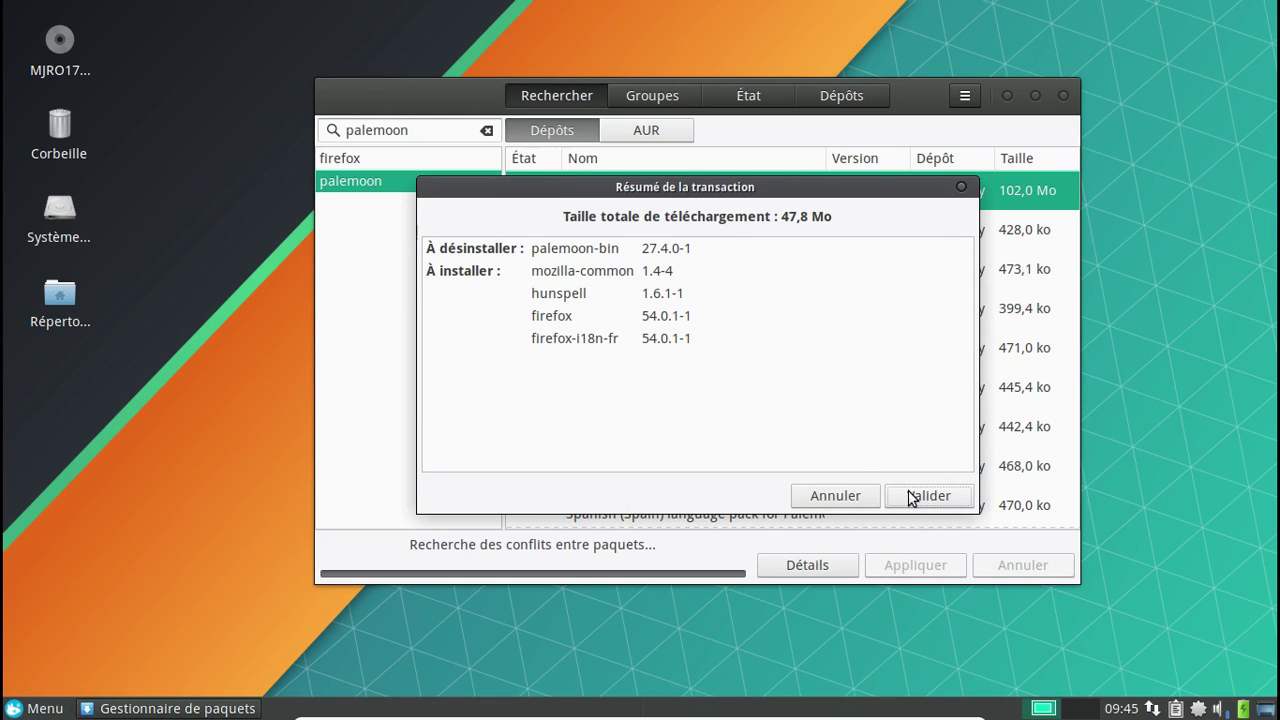
{"action": "left_click", "coordinate": [912, 496]}
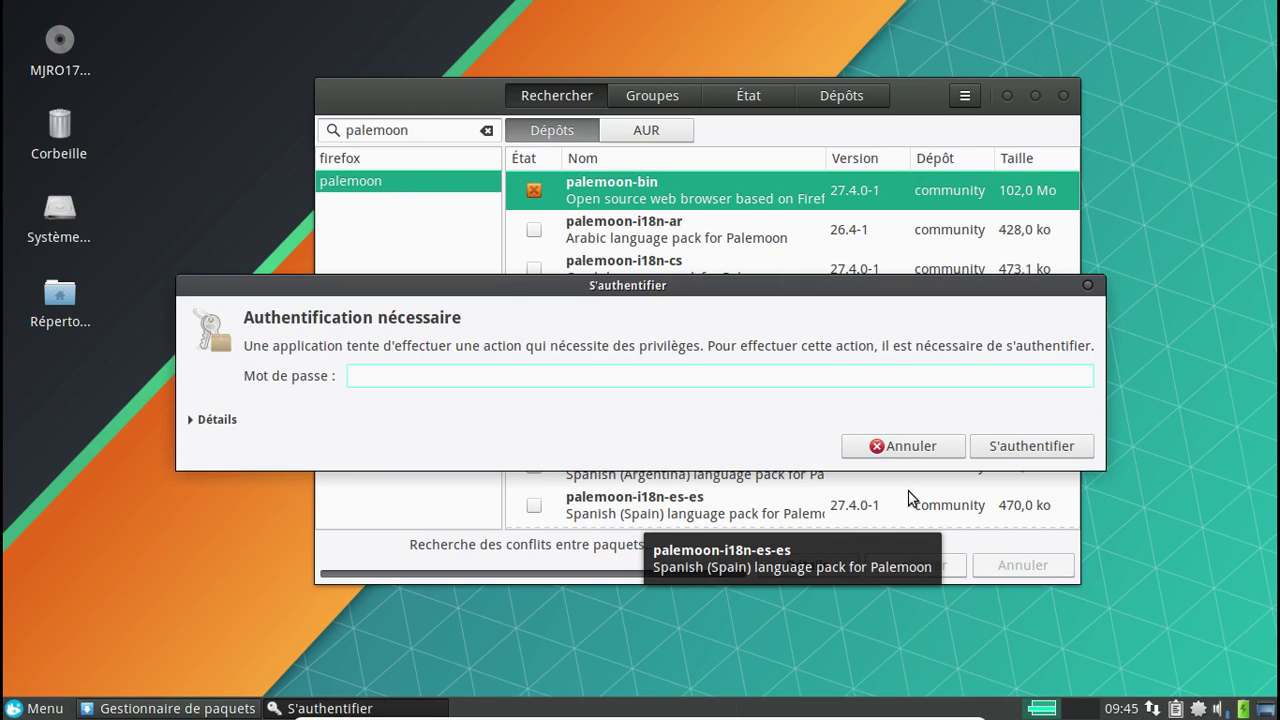
{"action": "type", "text": "********"}
{"action": "key", "text": "Return"}
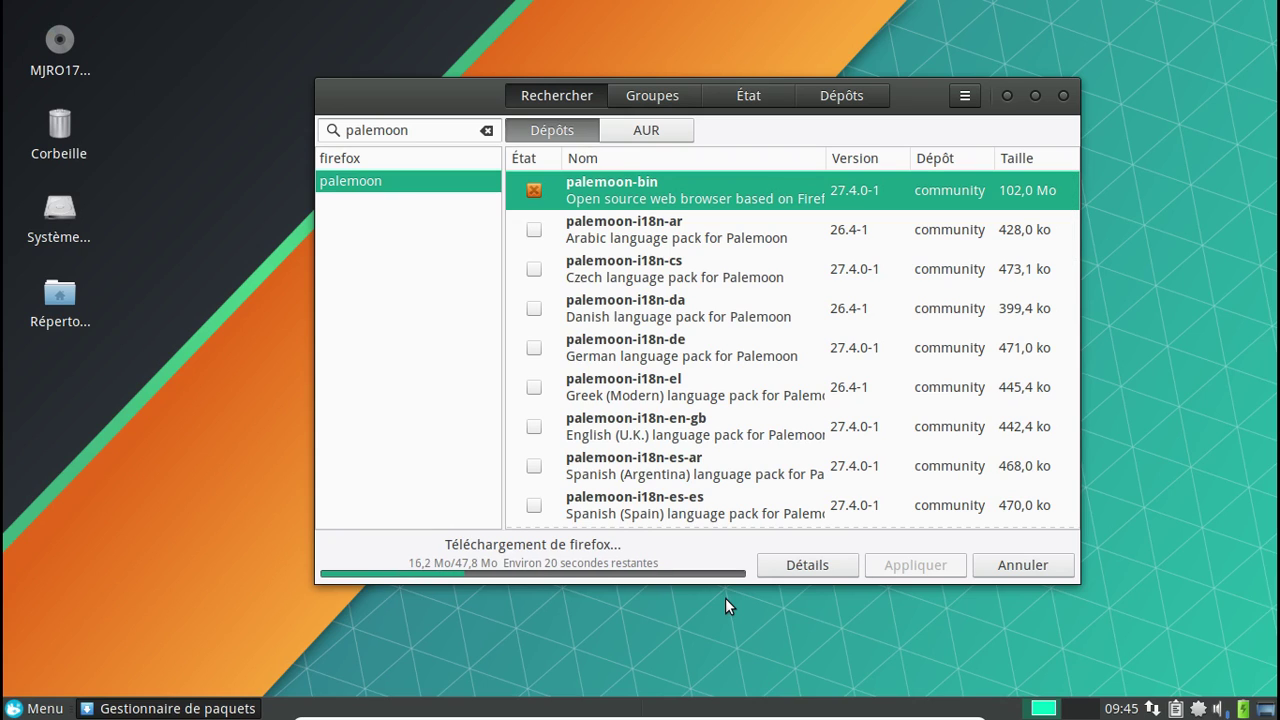
Open manjaro-openrc.txt from the home Manjaro folder in the text editor
{"action": "double_click", "coordinate": [62, 292]}
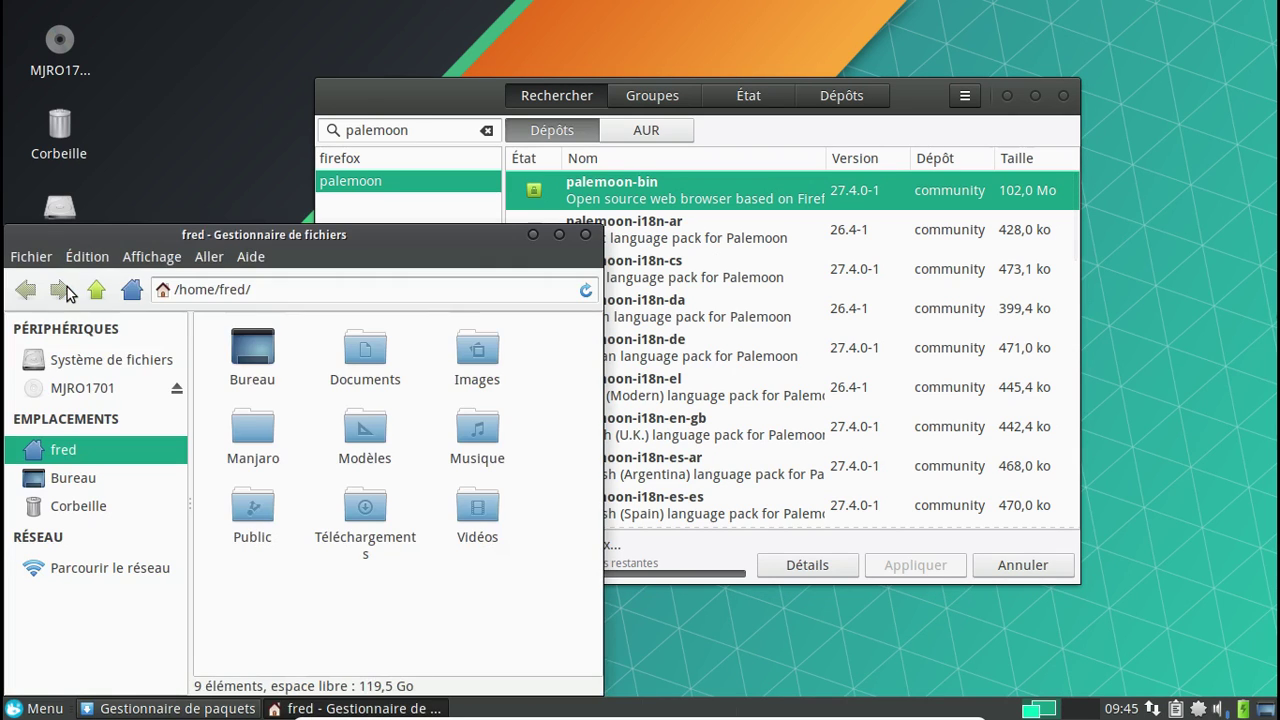
{"action": "double_click", "coordinate": [253, 428]}
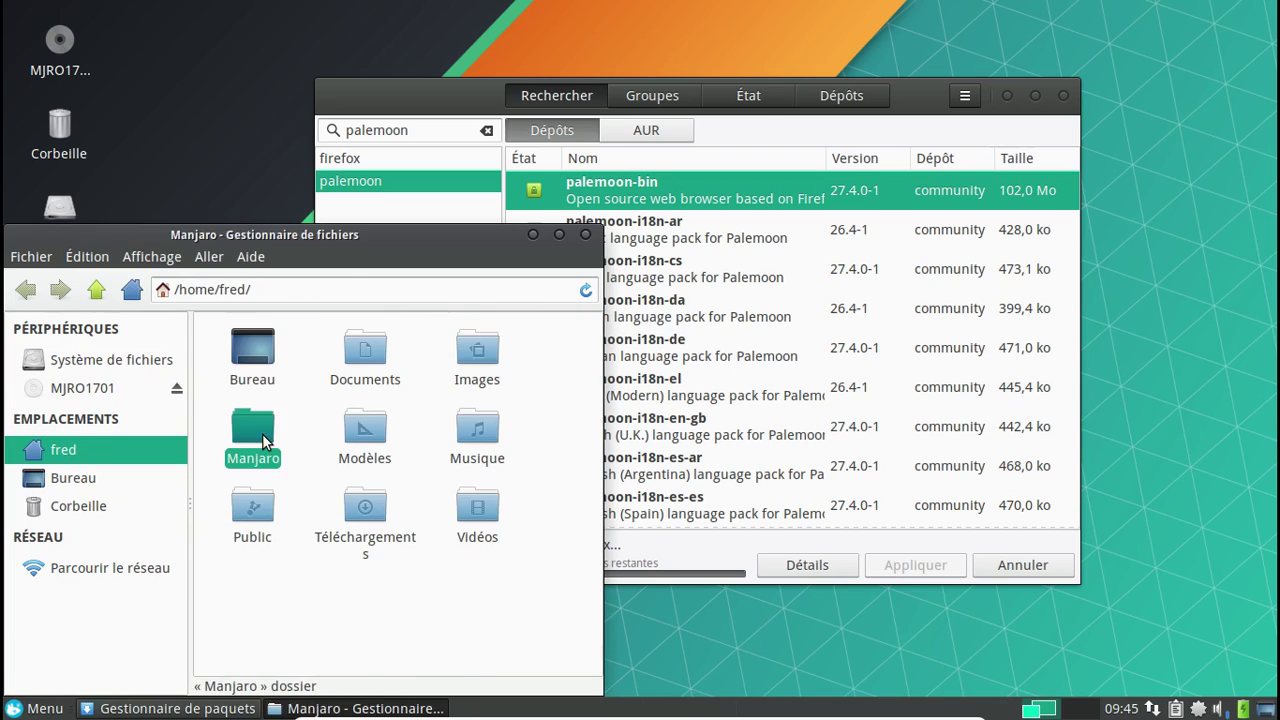
{"action": "left_click", "coordinate": [238, 392]}
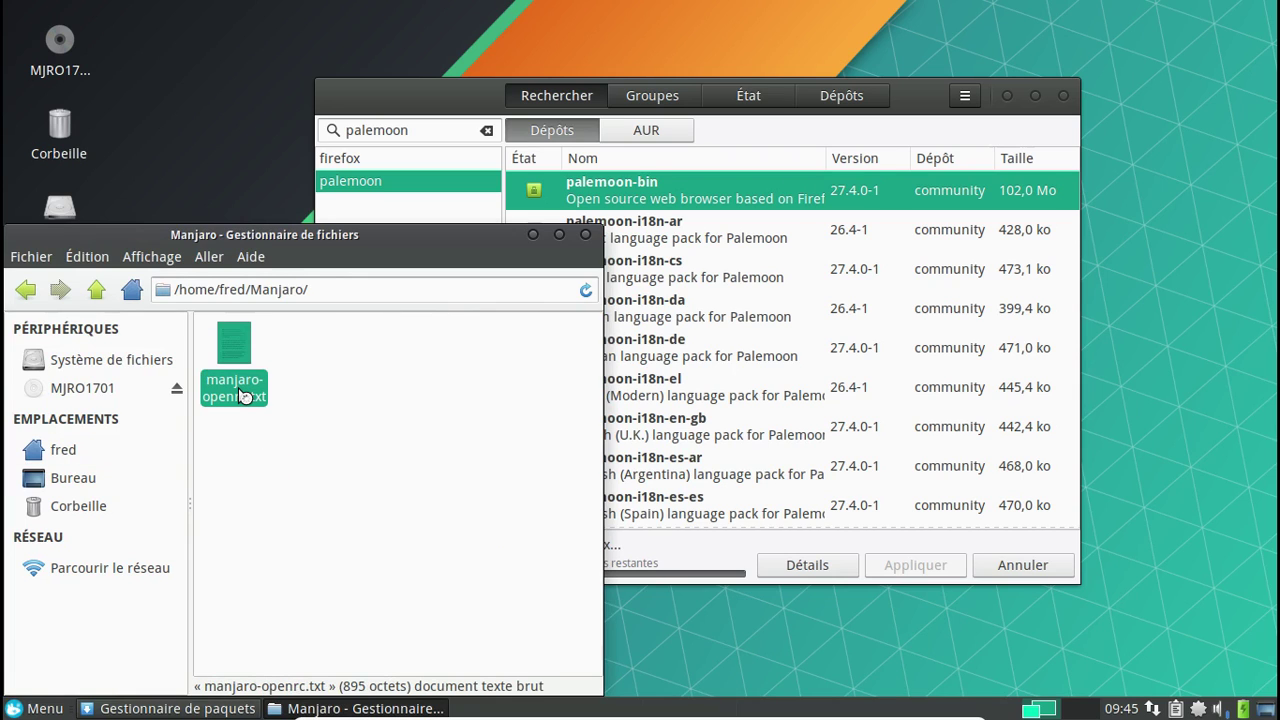
{"action": "double_click", "coordinate": [243, 395]}
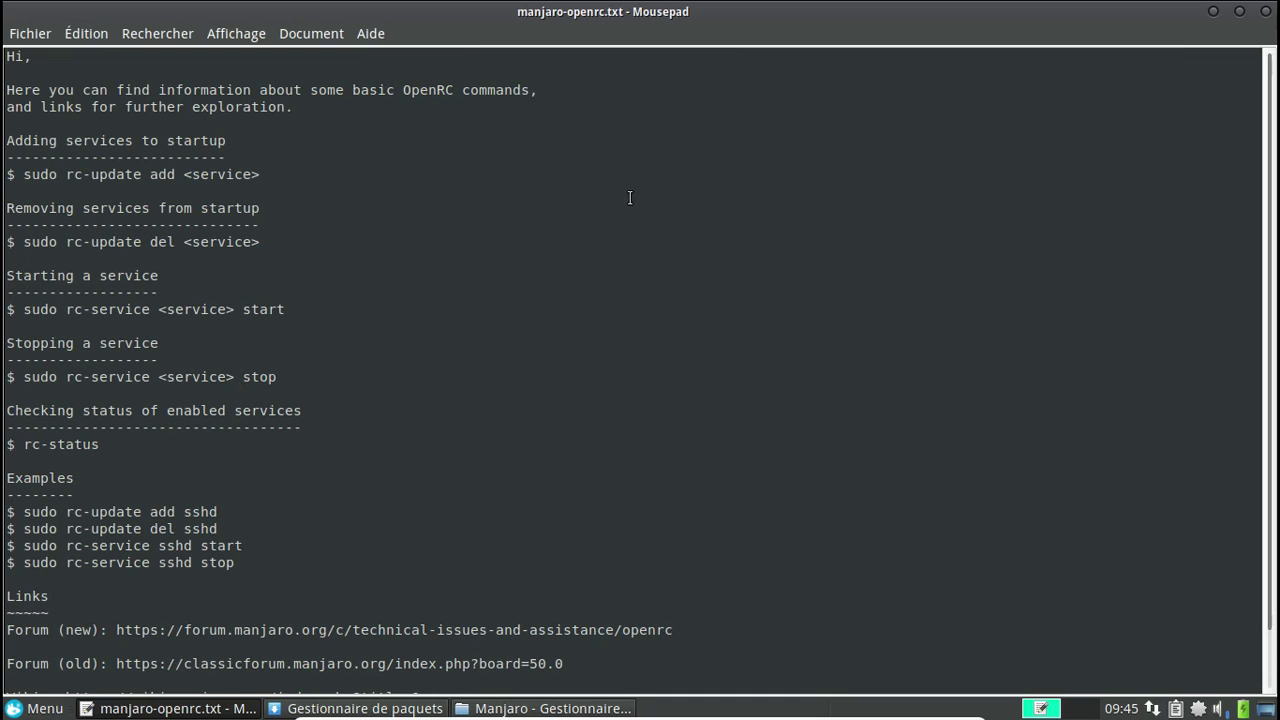
Check the finished firefox transaction in Pamac, then minimise all windows to show the desktop
{"action": "left_click", "coordinate": [1212, 12]}
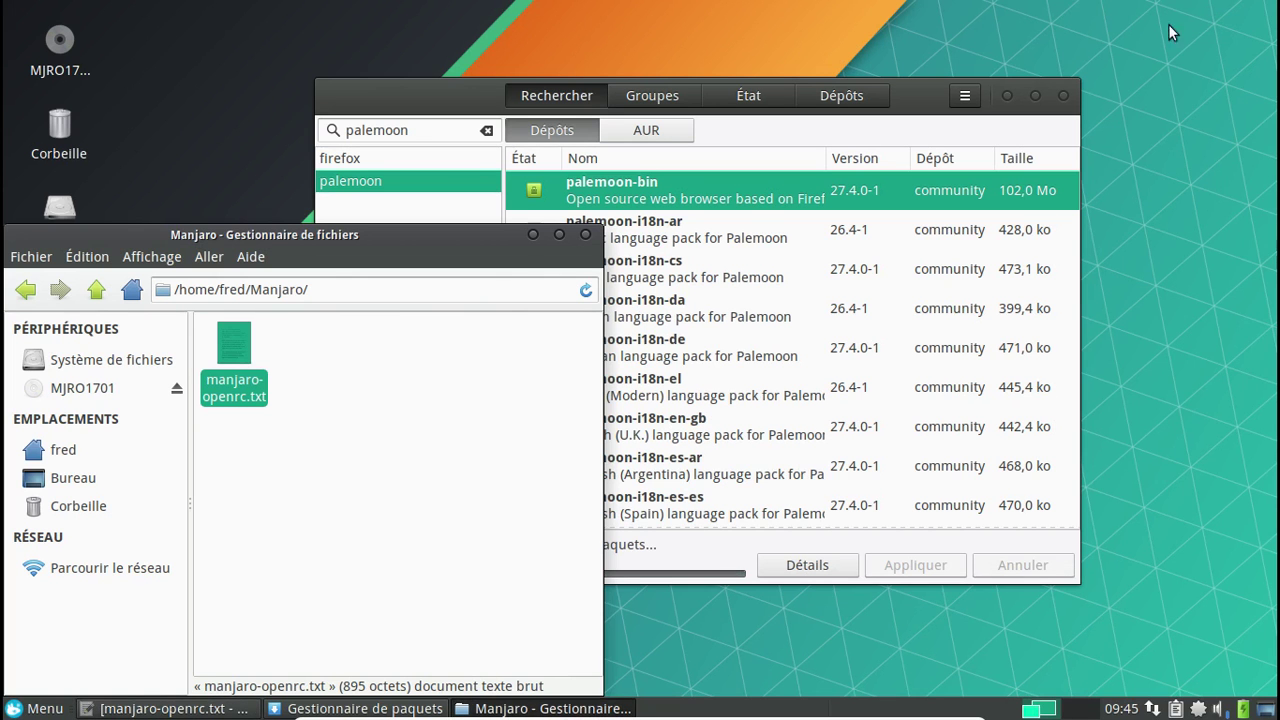
{"action": "left_click", "coordinate": [393, 91]}
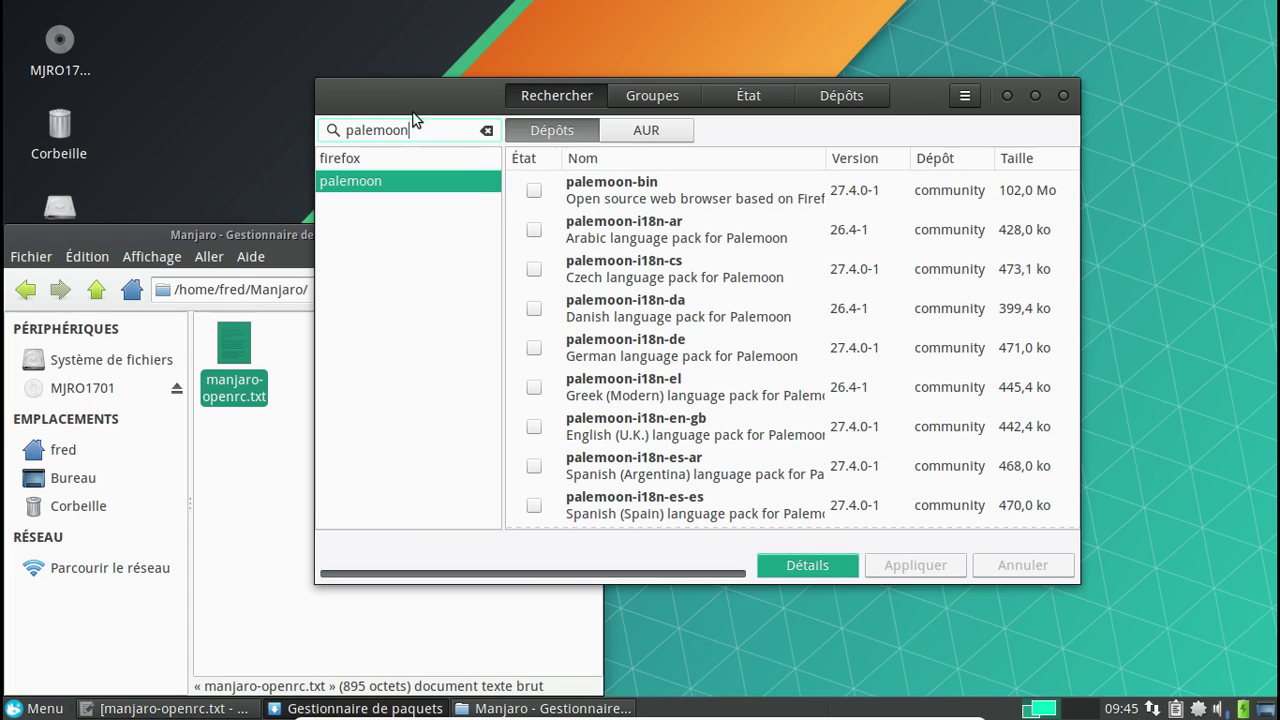
{"action": "left_click", "coordinate": [418, 158]}
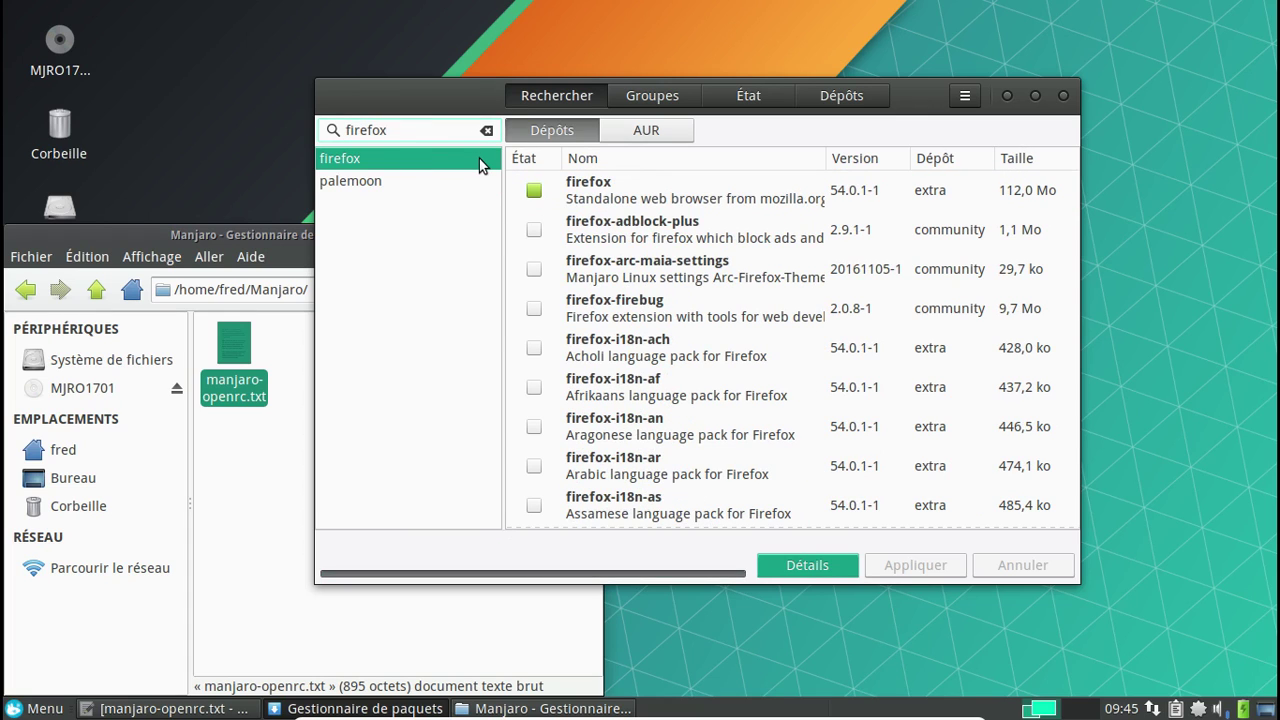
{"action": "left_click", "coordinate": [261, 449]}
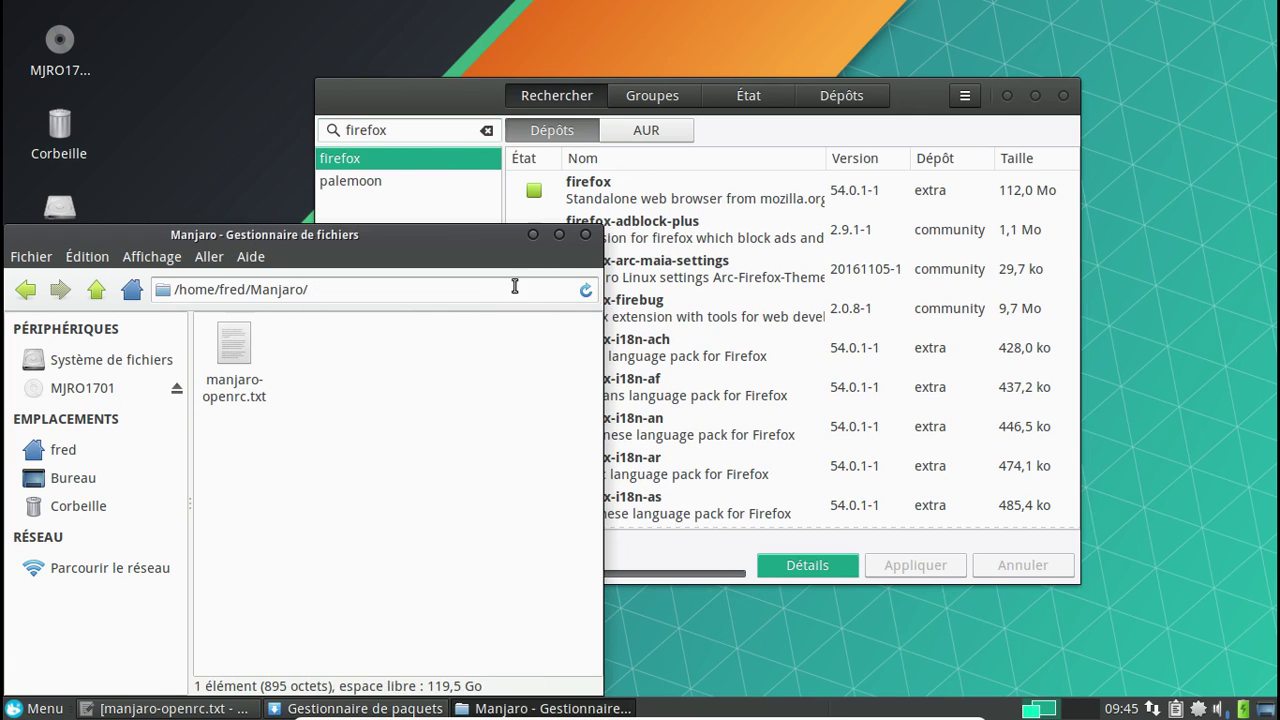
{"action": "left_click", "coordinate": [529, 232]}
{"action": "key", "text": "alt+F9"}
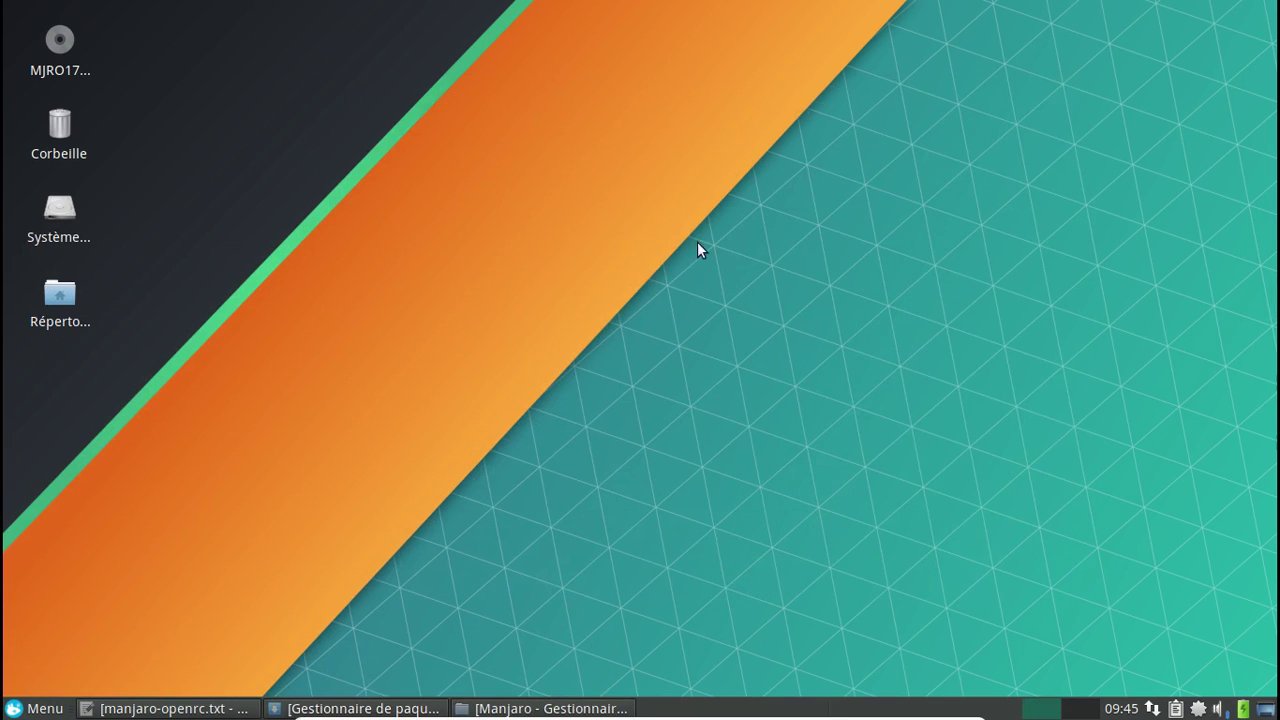
Try launching the default web browser and dismiss the launch error
{"action": "left_click", "coordinate": [15, 709]}
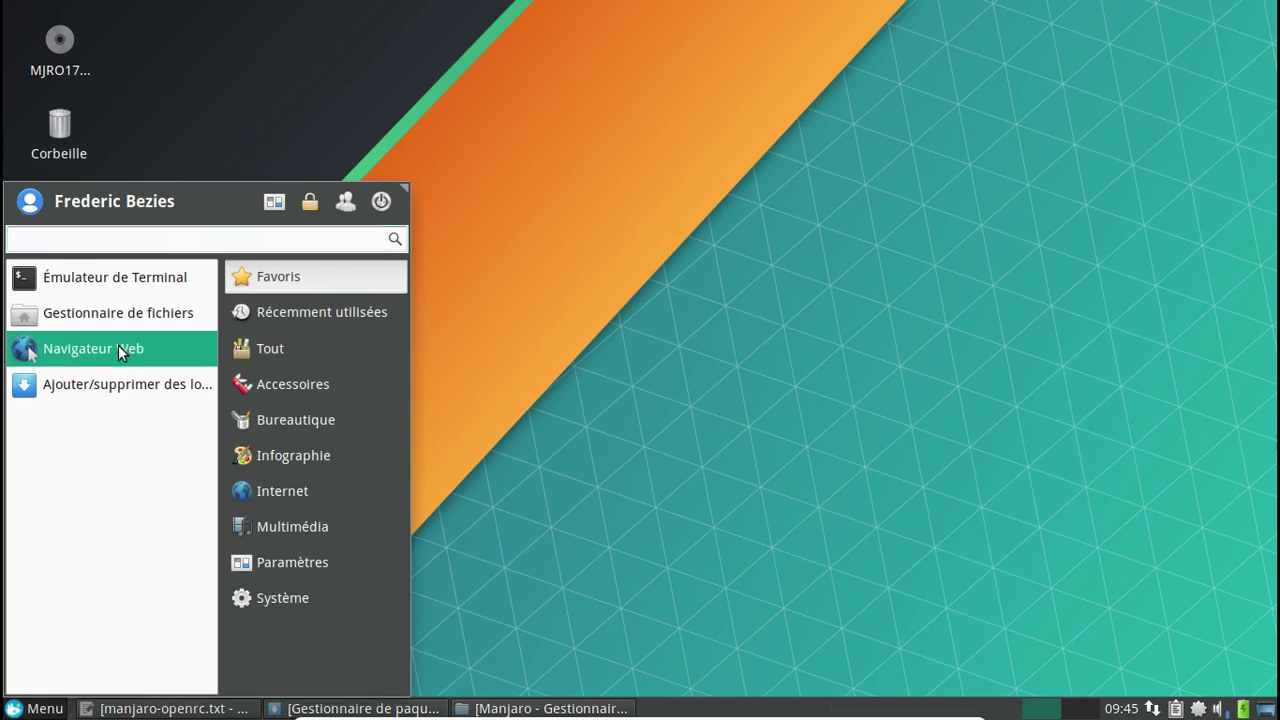
{"action": "left_click", "coordinate": [120, 350]}
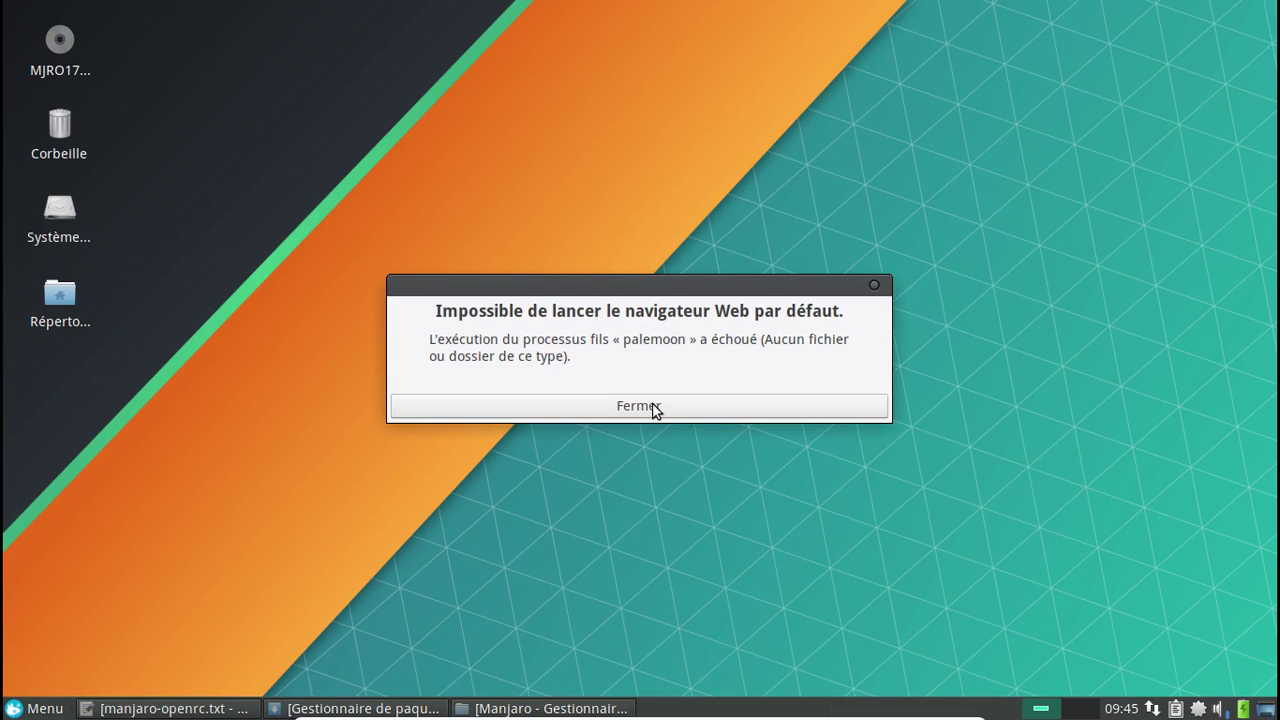
{"action": "left_click", "coordinate": [655, 407]}
Launch Firefox from the Internet category of the application menu
{"action": "left_click", "coordinate": [50, 709]}
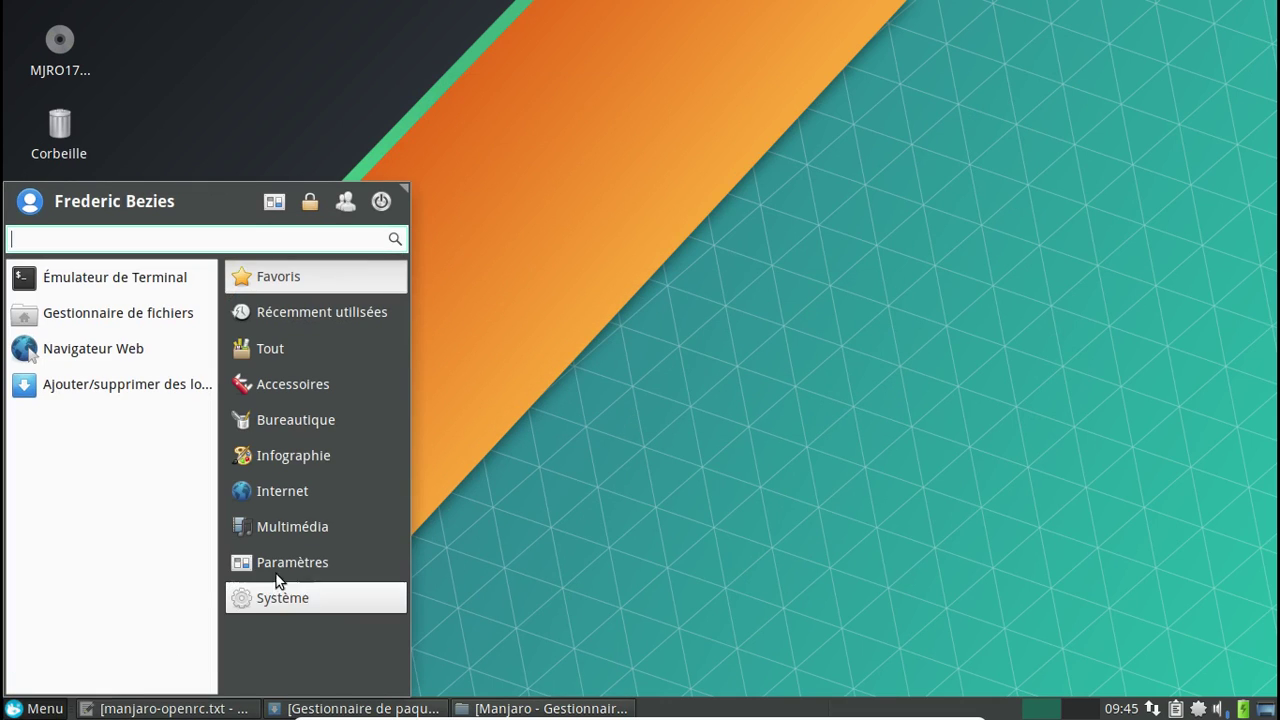
{"action": "left_click", "coordinate": [327, 565]}
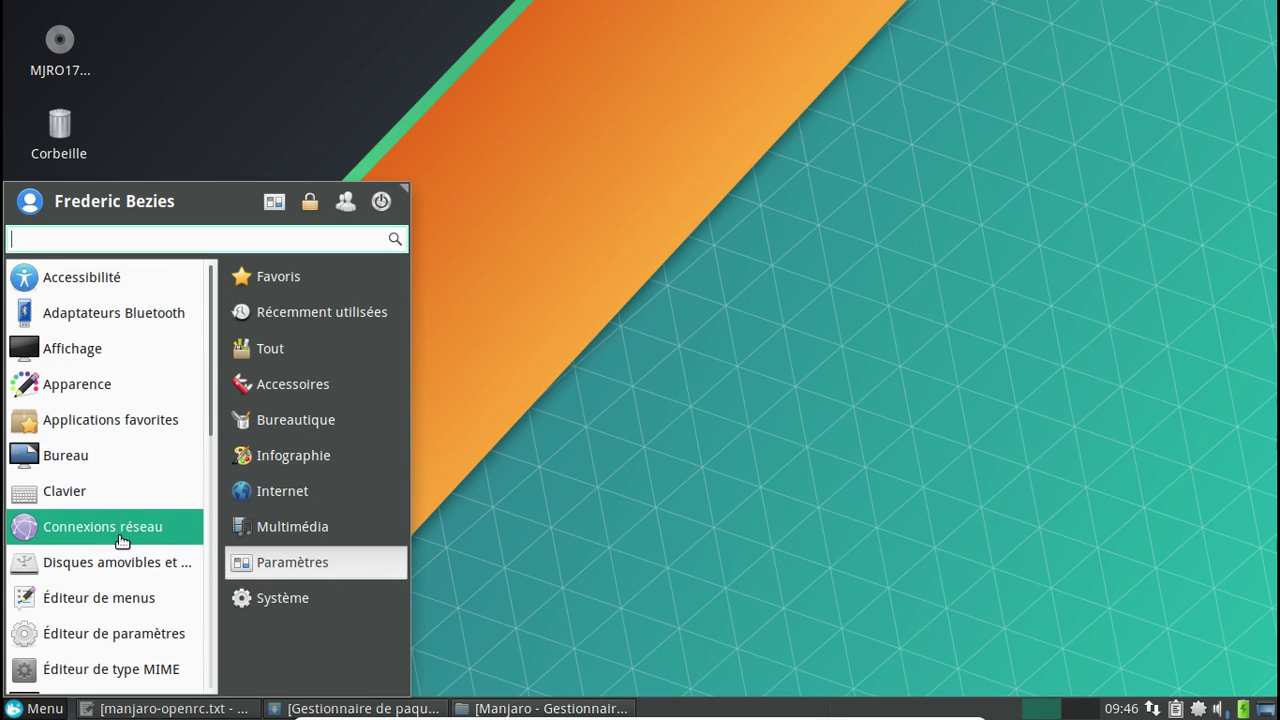
{"action": "scroll", "coordinate": [127, 540], "scroll_direction": "down", "scroll_amount": 5}
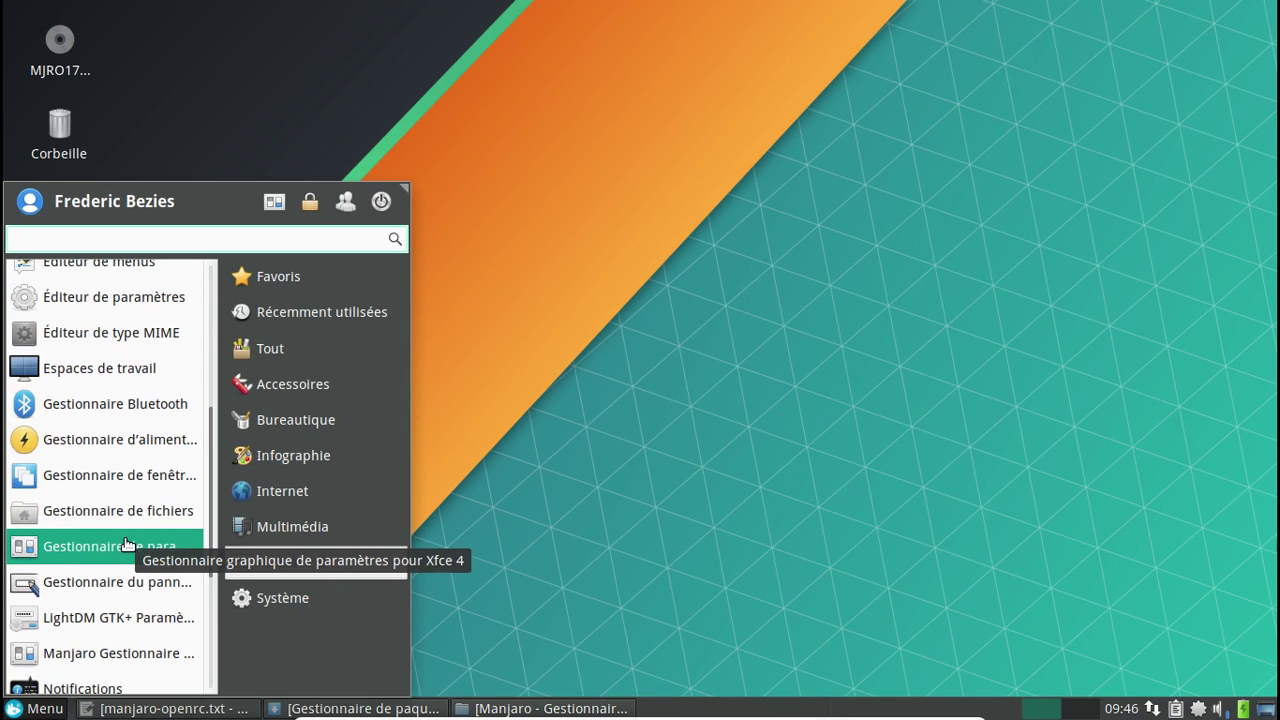
{"action": "left_click", "coordinate": [301, 489]}
{"action": "left_click", "coordinate": [121, 366]}
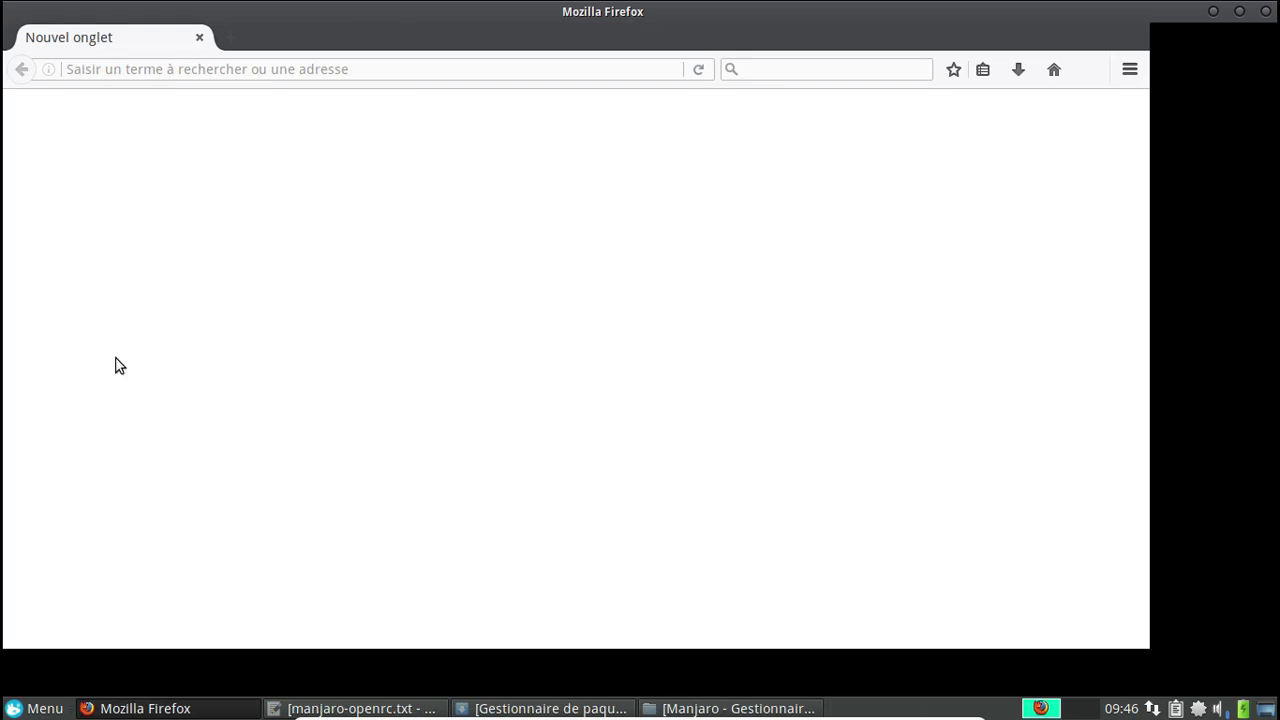
Restore Firefox's window, close the first-run tab, and load html5test.com, scoring 472 of 555
{"action": "left_click", "coordinate": [1238, 13]}
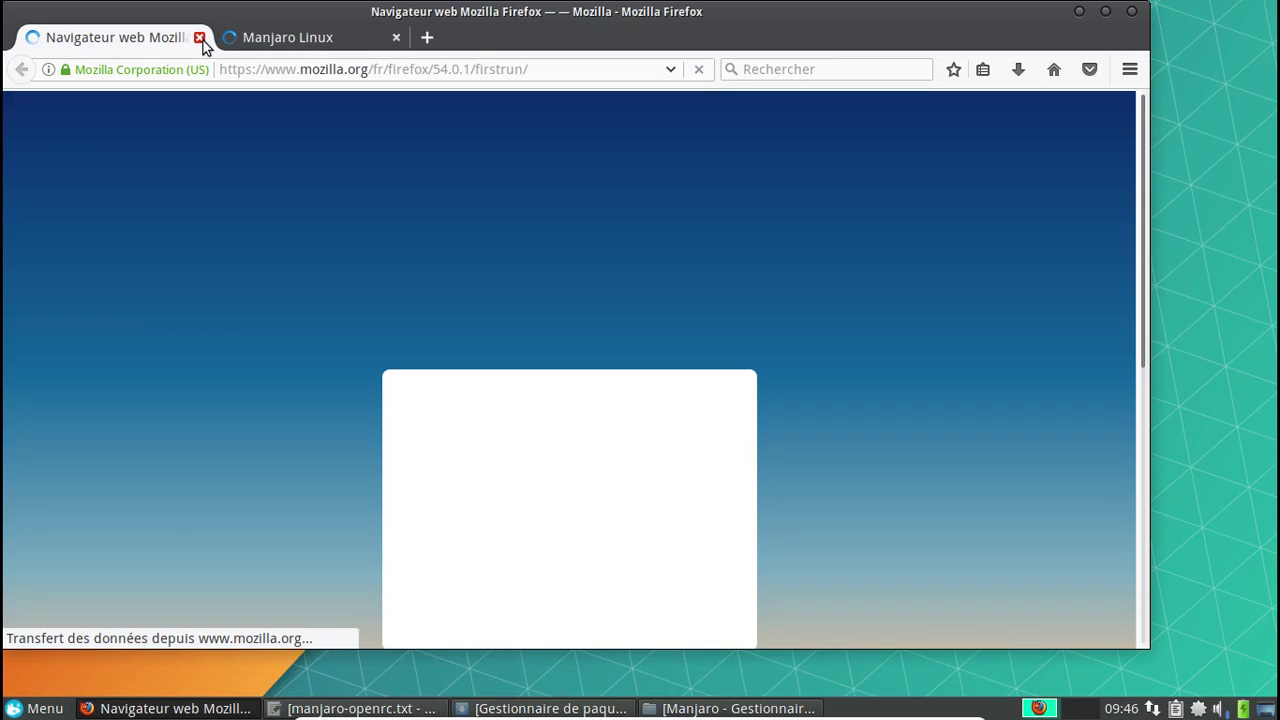
{"action": "left_click", "coordinate": [201, 43]}
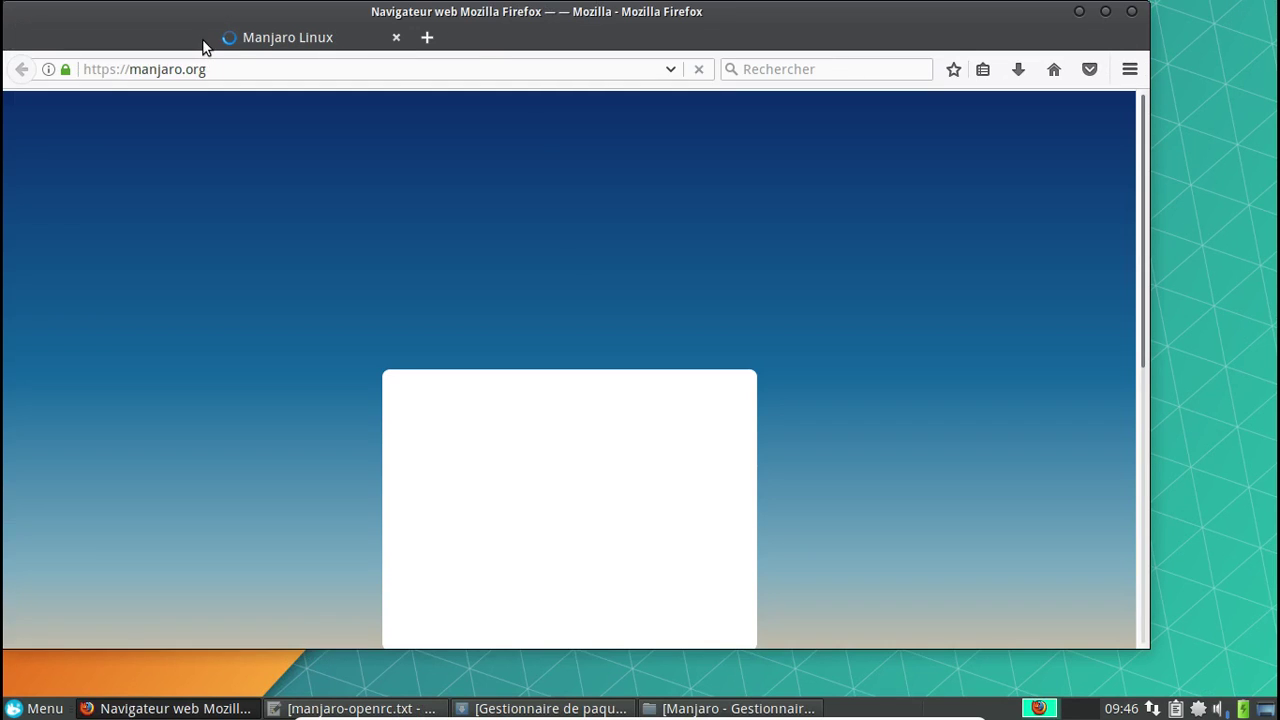
{"action": "left_click", "coordinate": [325, 72]}
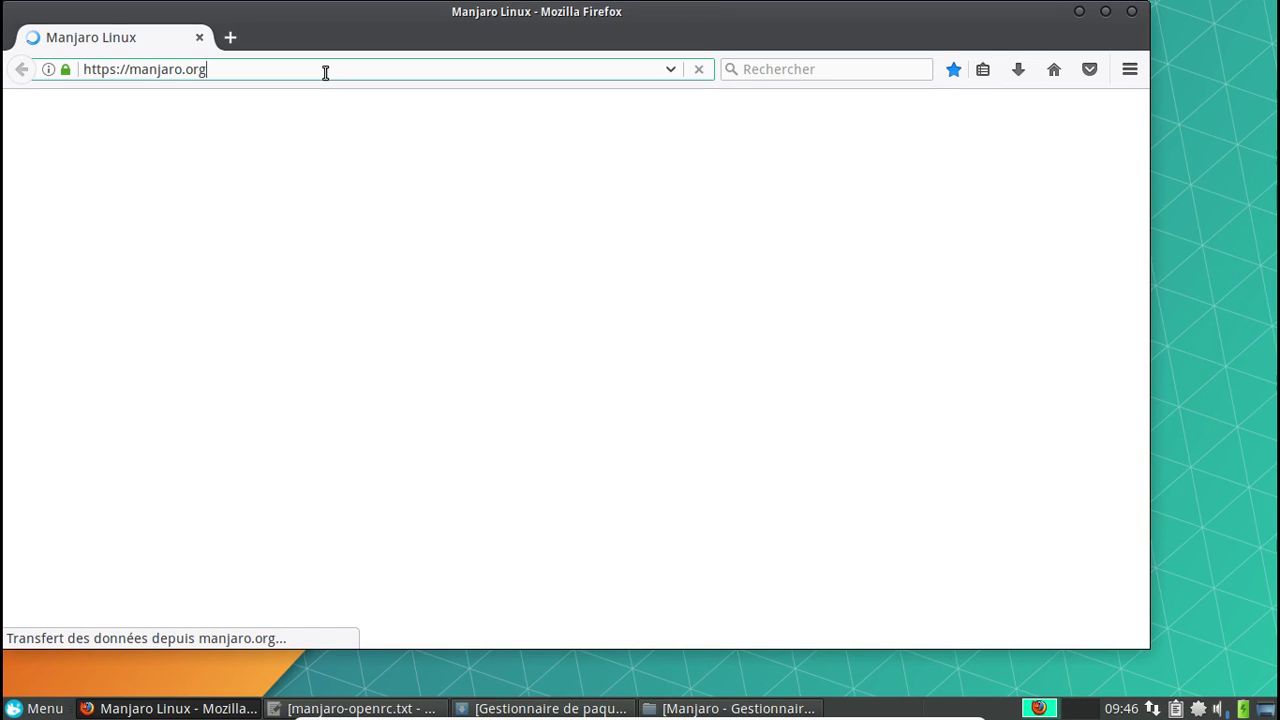
{"action": "type", "text": "html"}
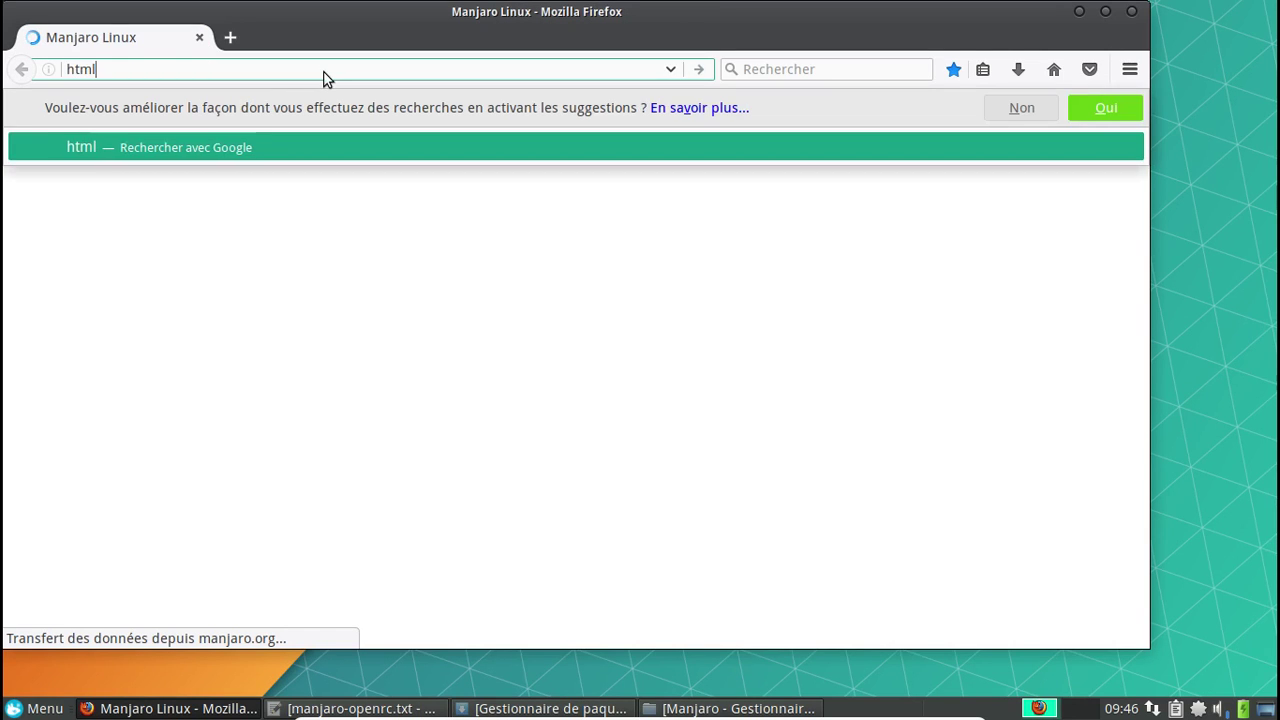
{"action": "type", "text": "5test.com"}
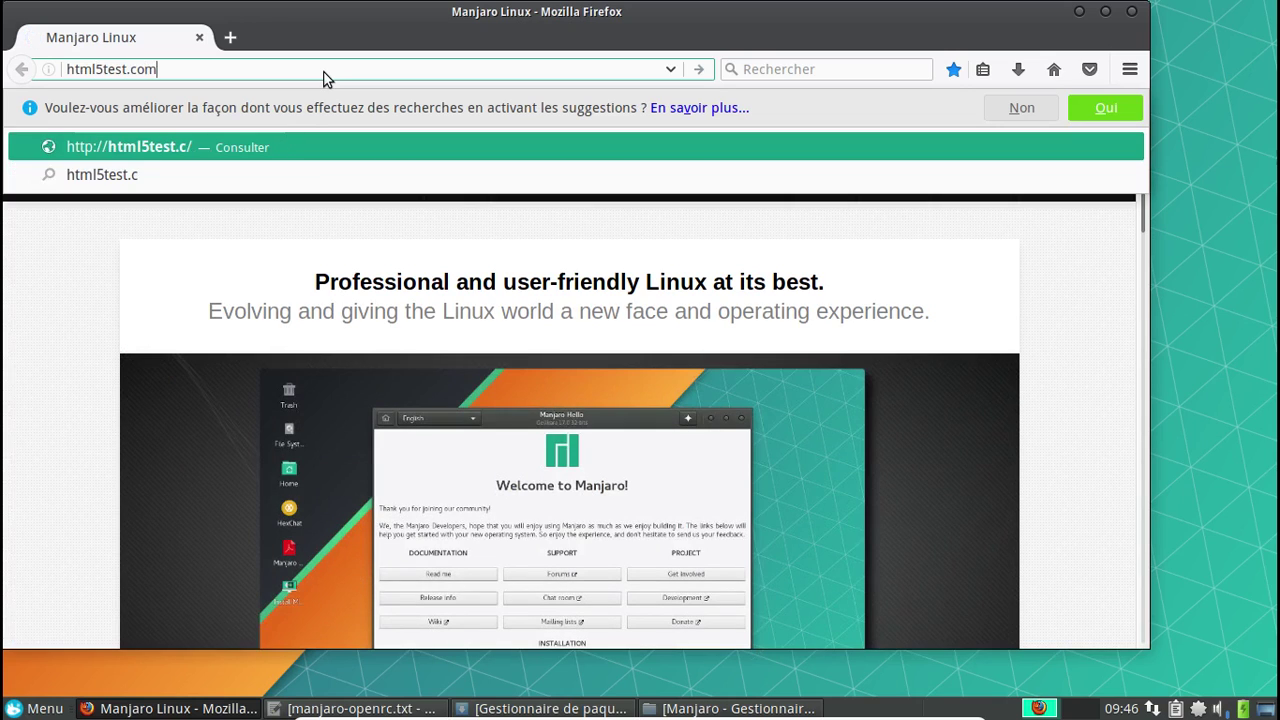
{"action": "key", "text": "Return"}
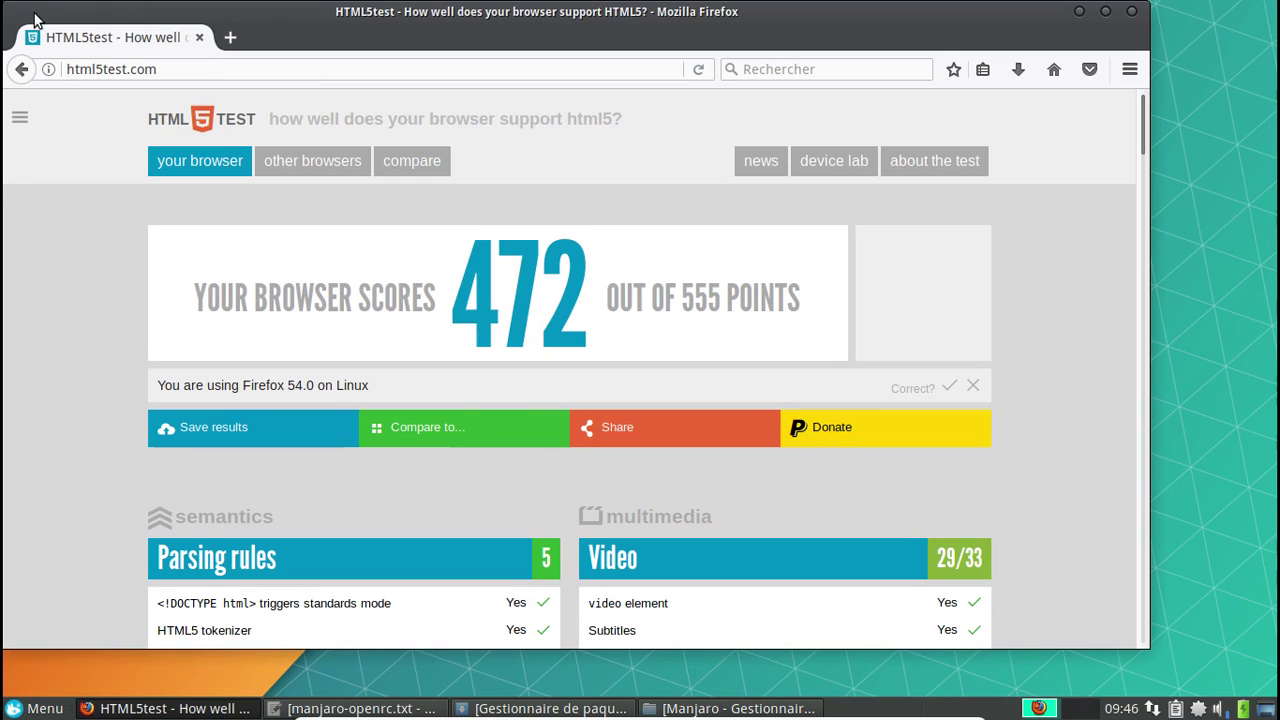
{"action": "left_click_drag", "start_coordinate": [225, 18], "coordinate": [315, 37]}
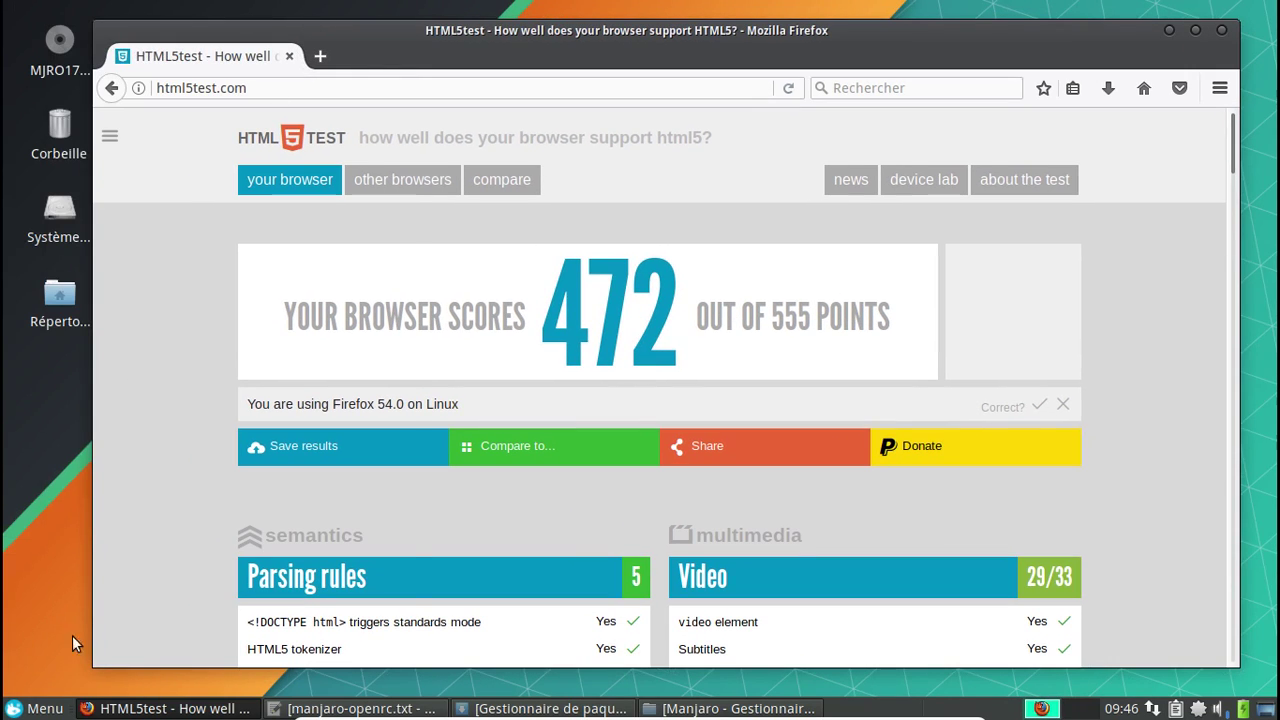
Open a terminal from the application menu and close it again
{"action": "left_click", "coordinate": [40, 708]}
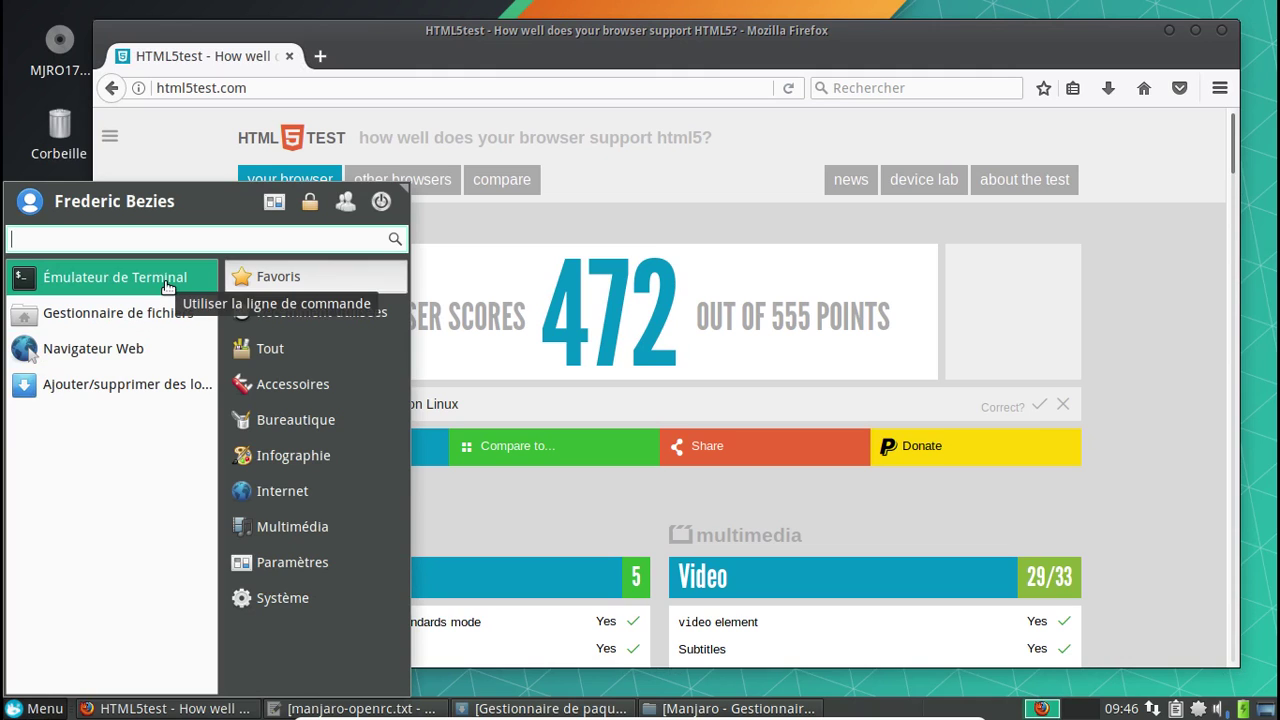
{"action": "key", "text": "Escape"}
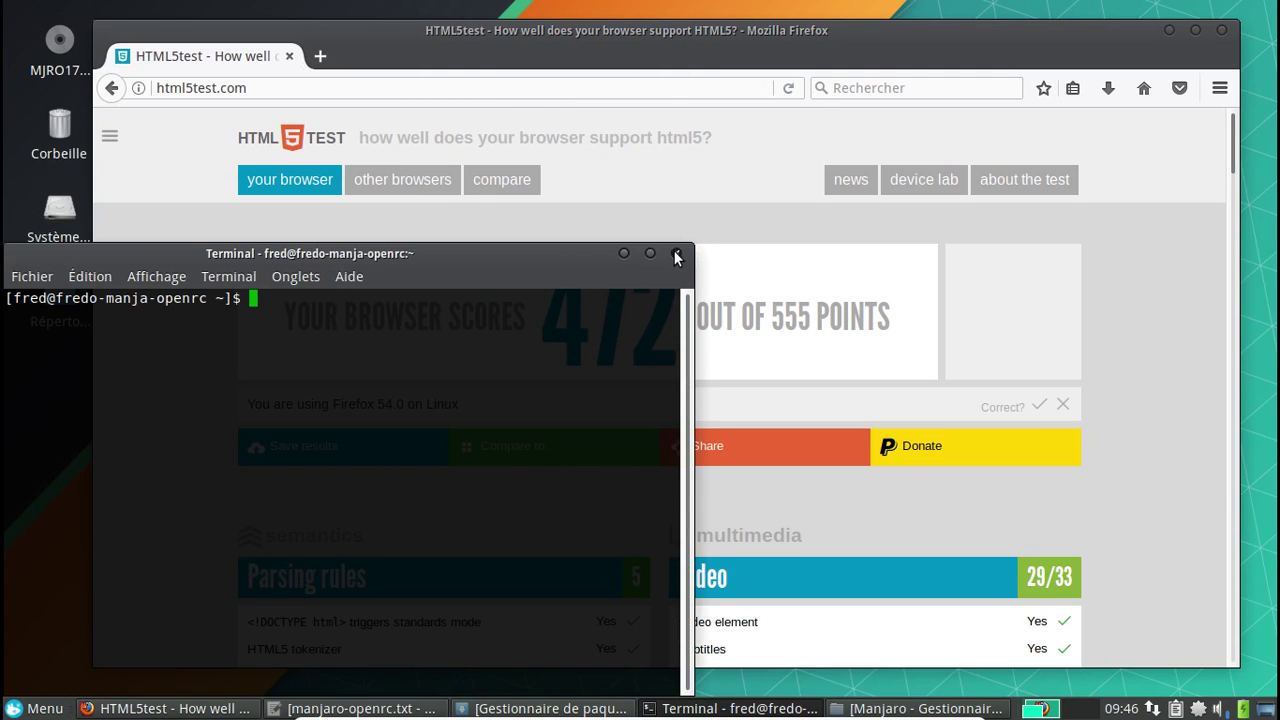
{"action": "left_click", "coordinate": [677, 255]}
{"action": "left_click", "coordinate": [40, 708]}
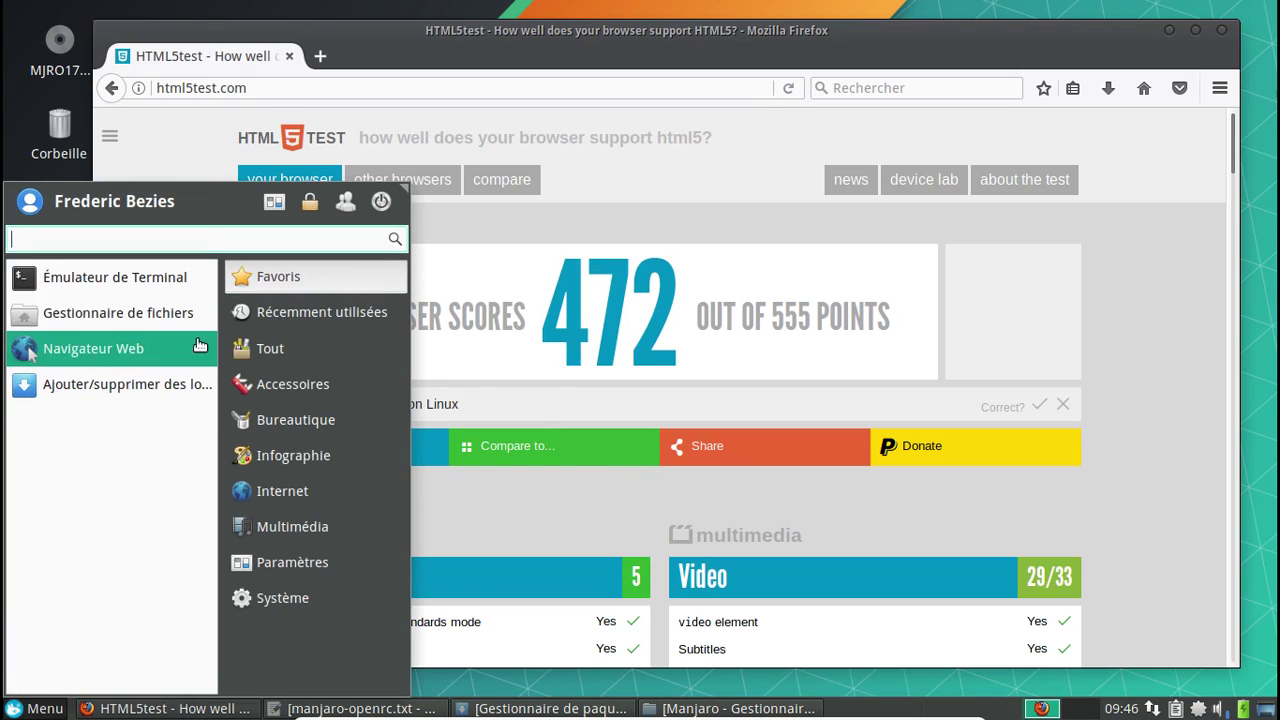
{"action": "type", "text": "calc"}
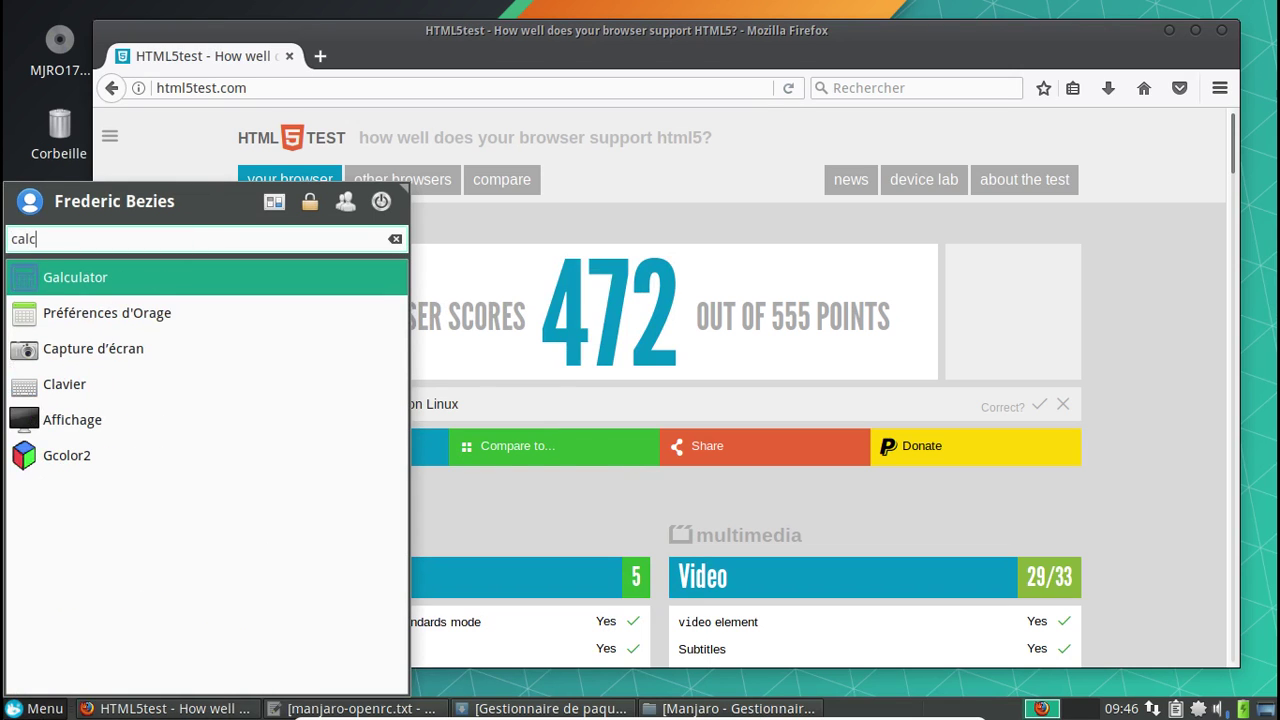
{"action": "left_click", "coordinate": [124, 280]}
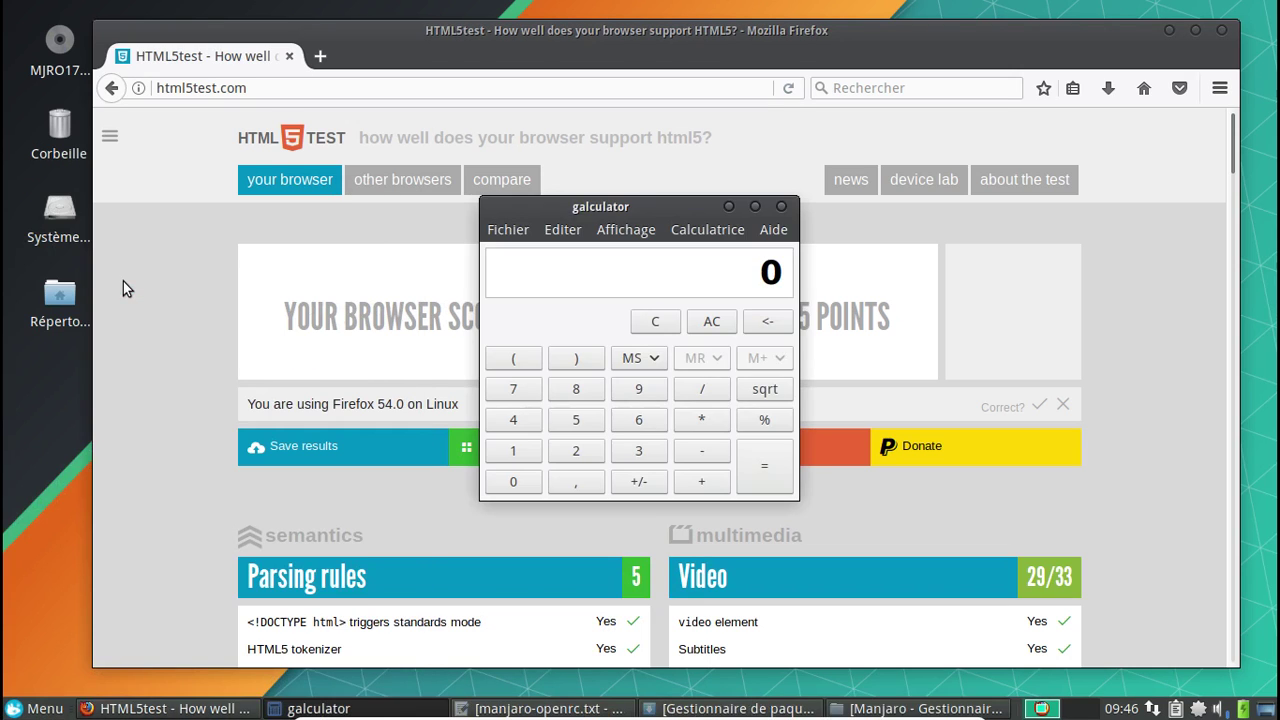
{"action": "type", "text": "472/555"}
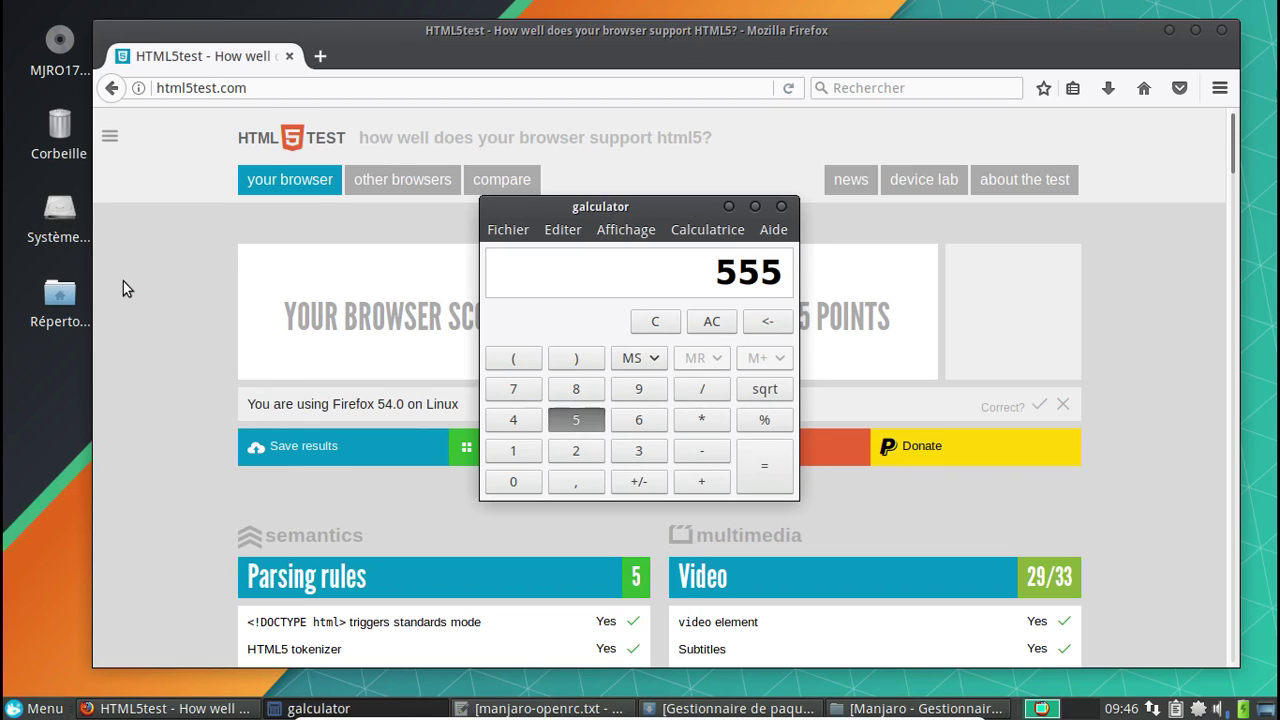
{"action": "key", "text": "Return"}
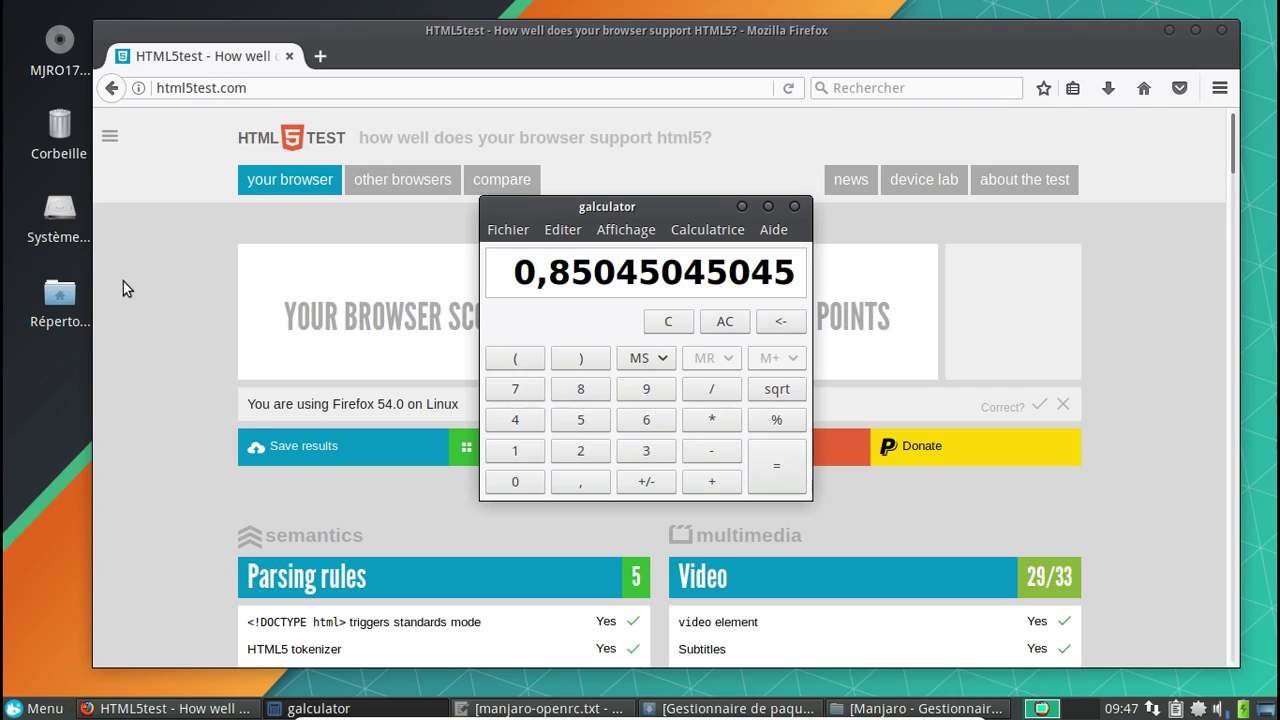
{"action": "left_click", "coordinate": [796, 207]}
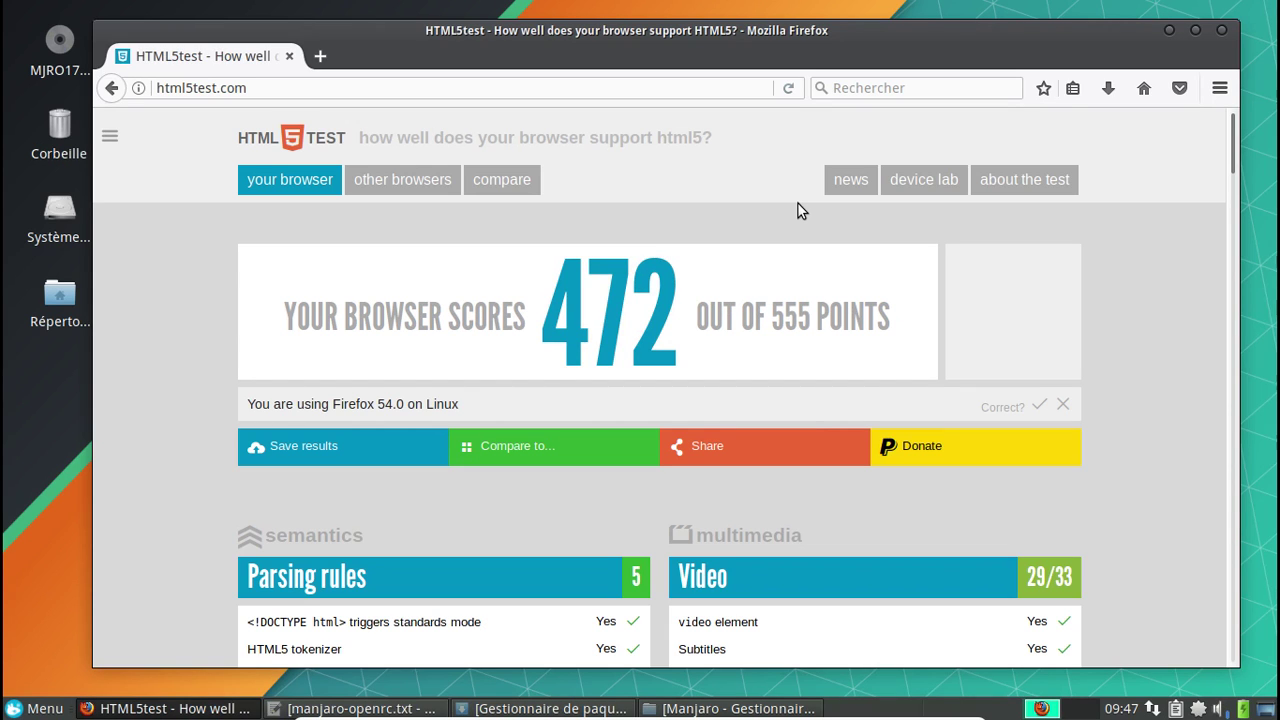
{"action": "scroll", "coordinate": [1123, 368], "scroll_direction": "down", "scroll_amount": 5}
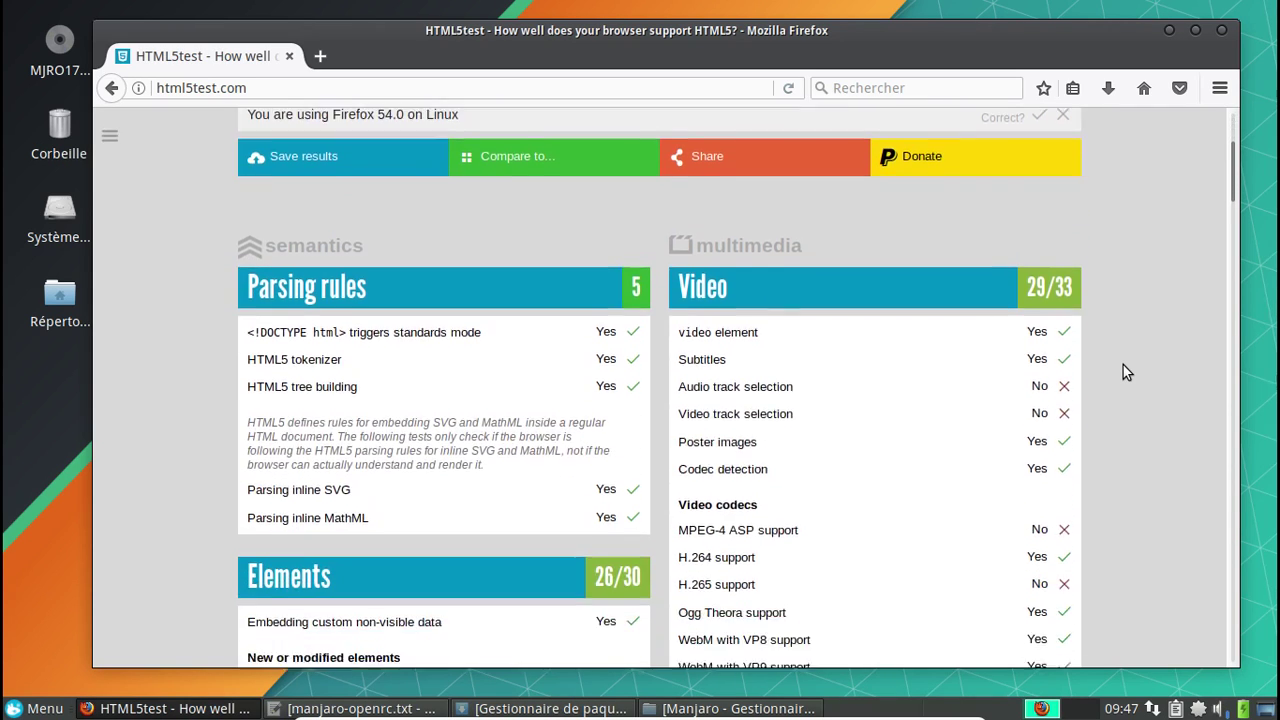
{"action": "scroll", "coordinate": [1123, 366], "scroll_direction": "down", "scroll_amount": 8}
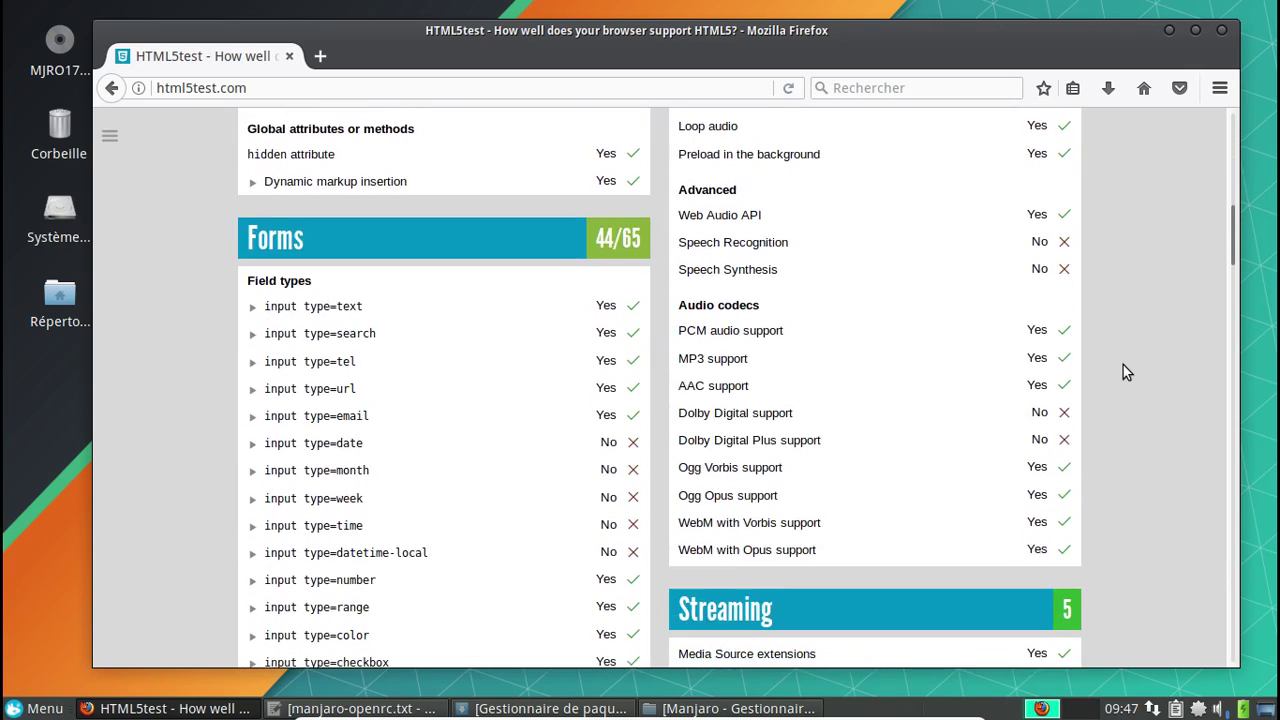
{"action": "scroll", "coordinate": [1123, 372], "scroll_direction": "down", "scroll_amount": 6}
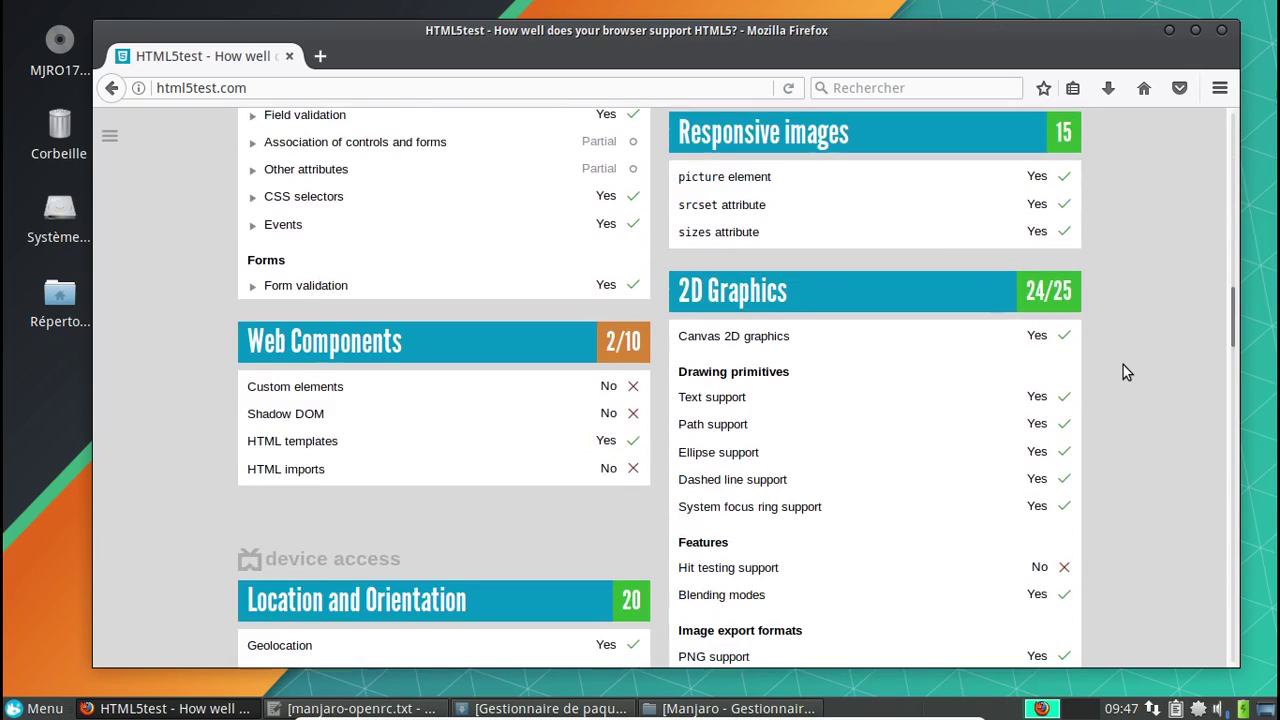
Review the html5test results (472 of 555 points) and drag back to the top
{"action": "scroll", "coordinate": [1123, 372], "scroll_direction": "down", "scroll_amount": 6}
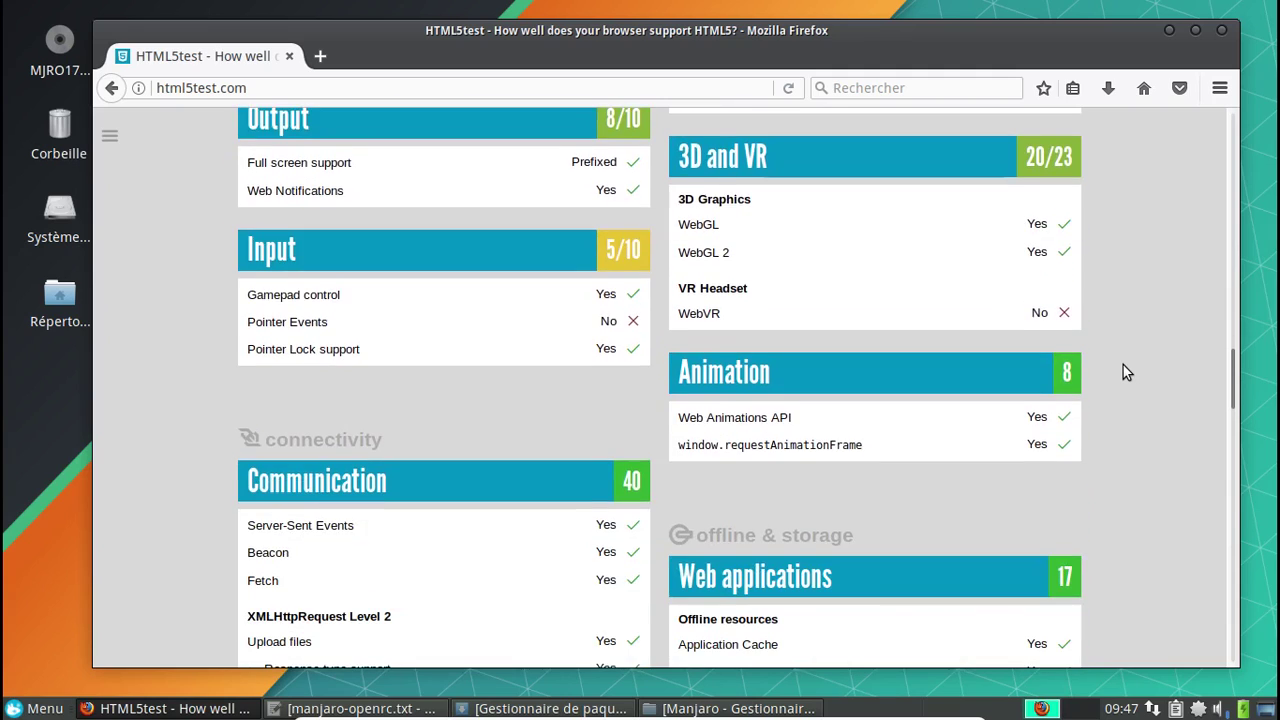
{"action": "scroll", "coordinate": [1123, 372], "scroll_direction": "down", "scroll_amount": 6}
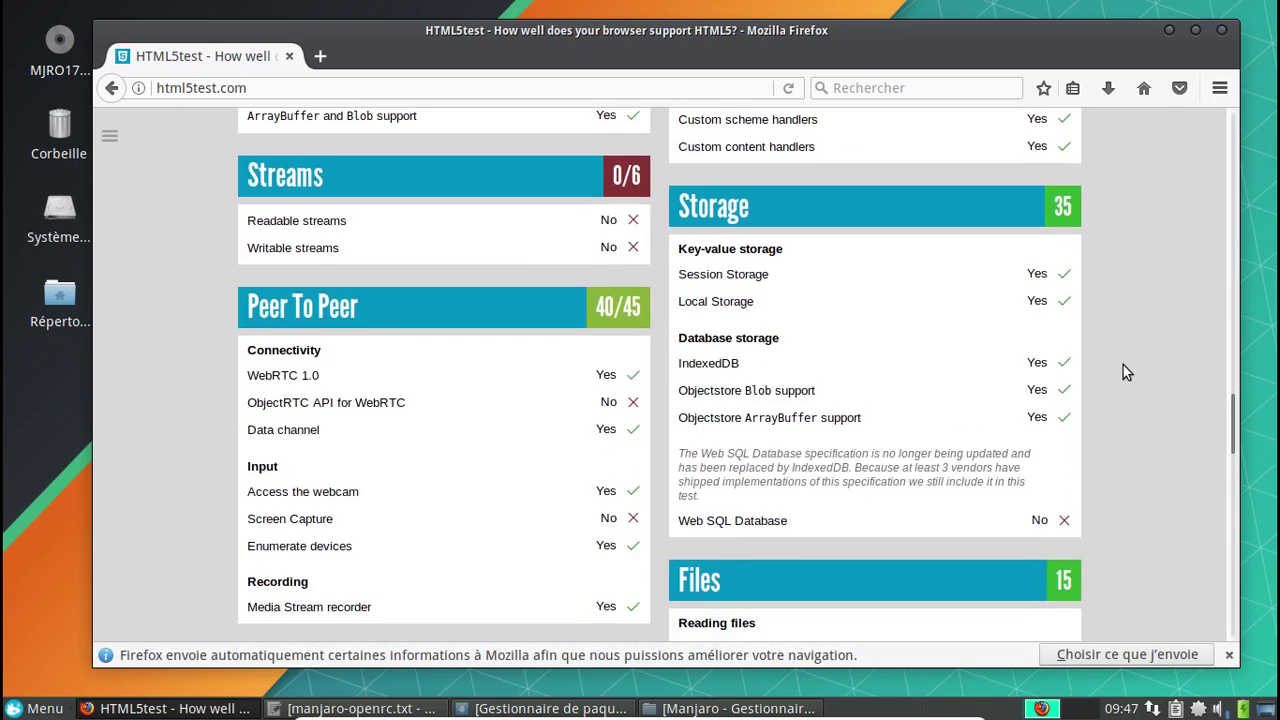
{"action": "scroll", "coordinate": [1123, 372], "scroll_direction": "down", "scroll_amount": 6}
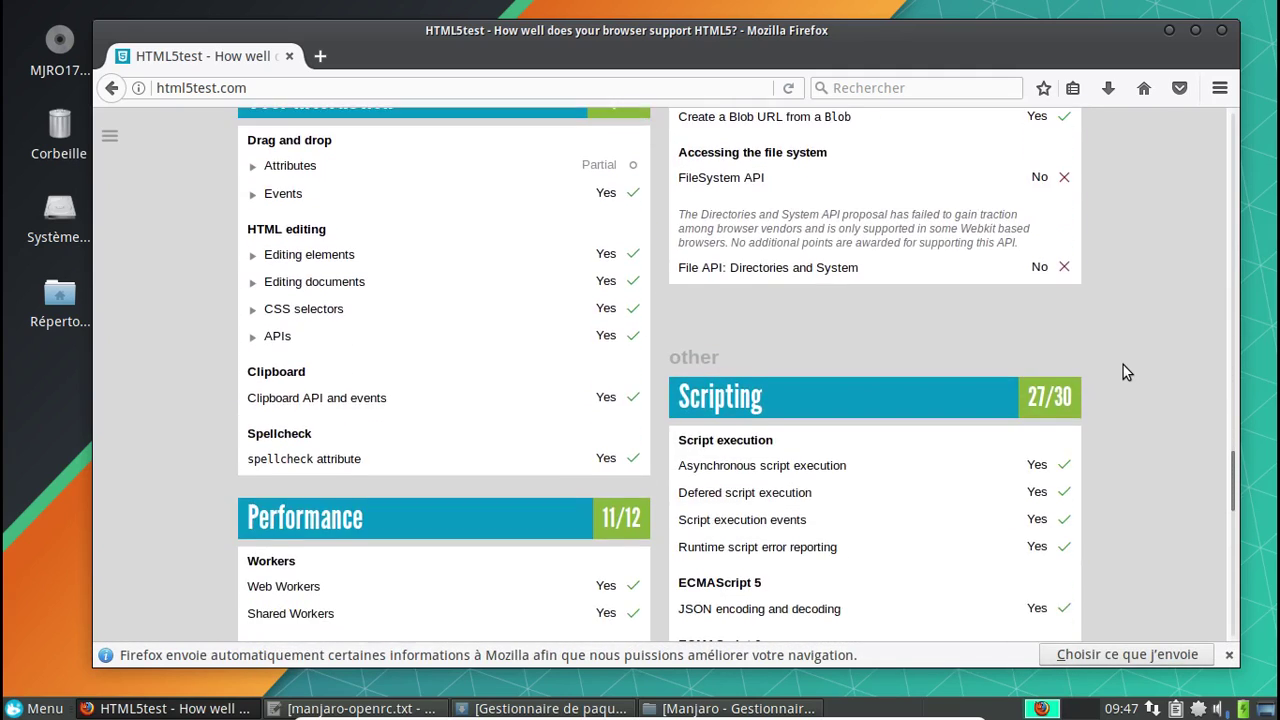
{"action": "scroll", "coordinate": [1123, 372], "scroll_direction": "down", "scroll_amount": 2}
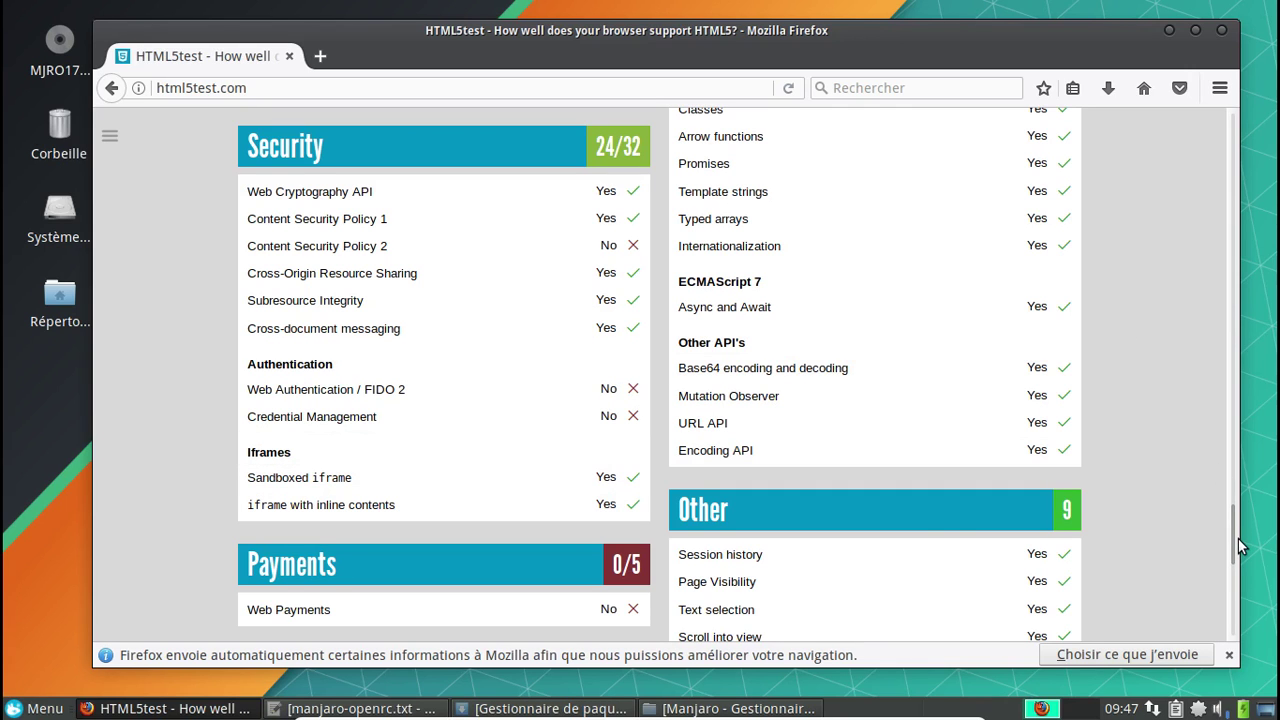
{"action": "left_click_drag", "start_coordinate": [1237, 530], "coordinate": [1243, 143]}
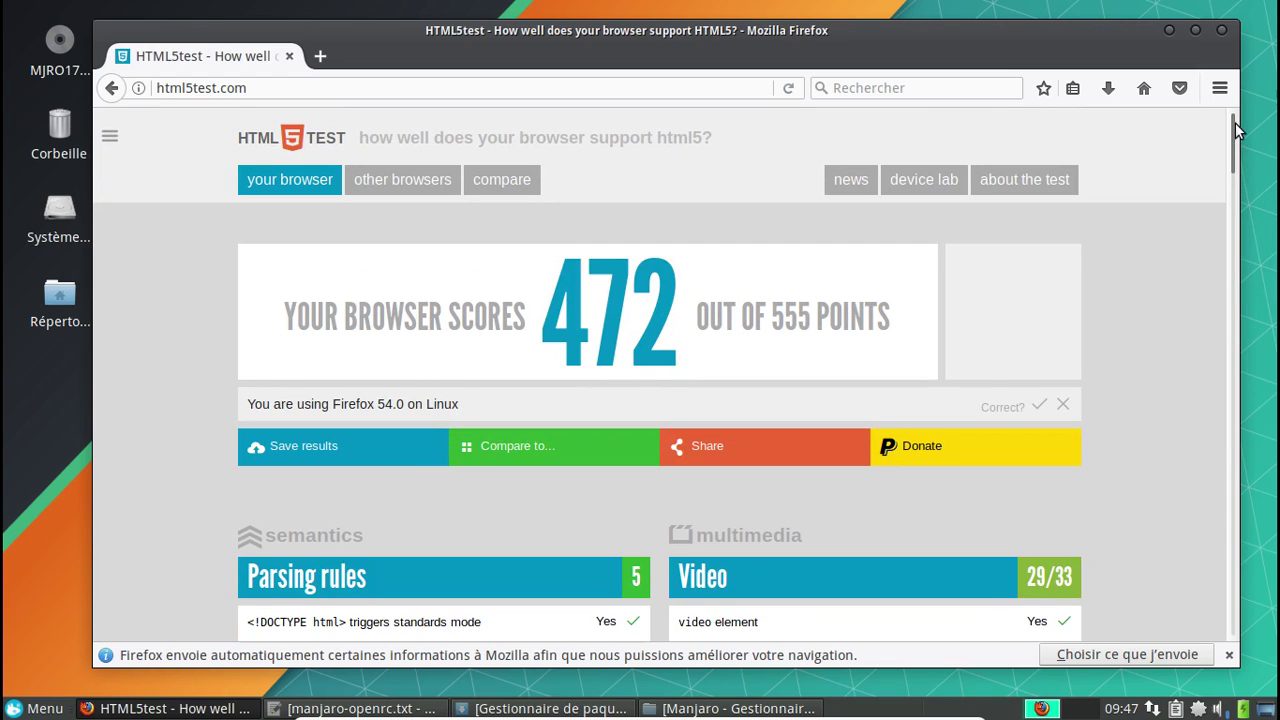
Close Firefox, try the default web browser from the Menu, and dismiss the palemoon error
{"action": "left_click", "coordinate": [1223, 31]}
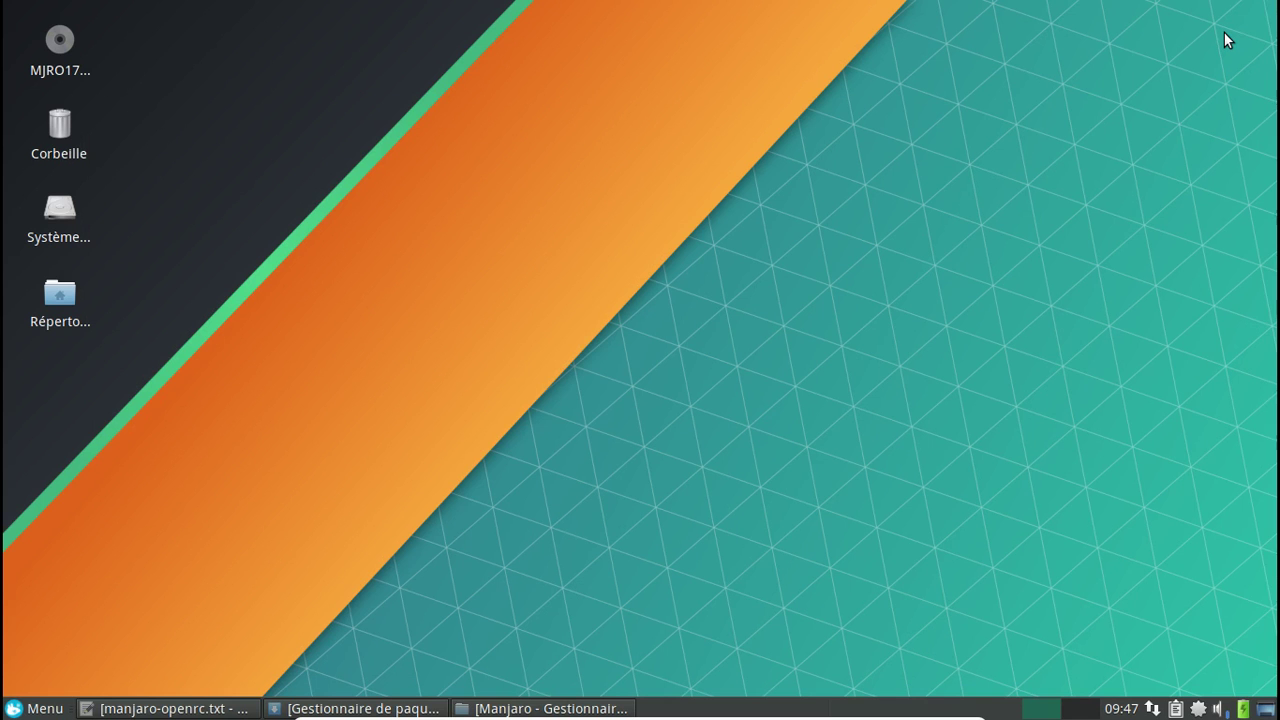
{"action": "left_click", "coordinate": [548, 708]}
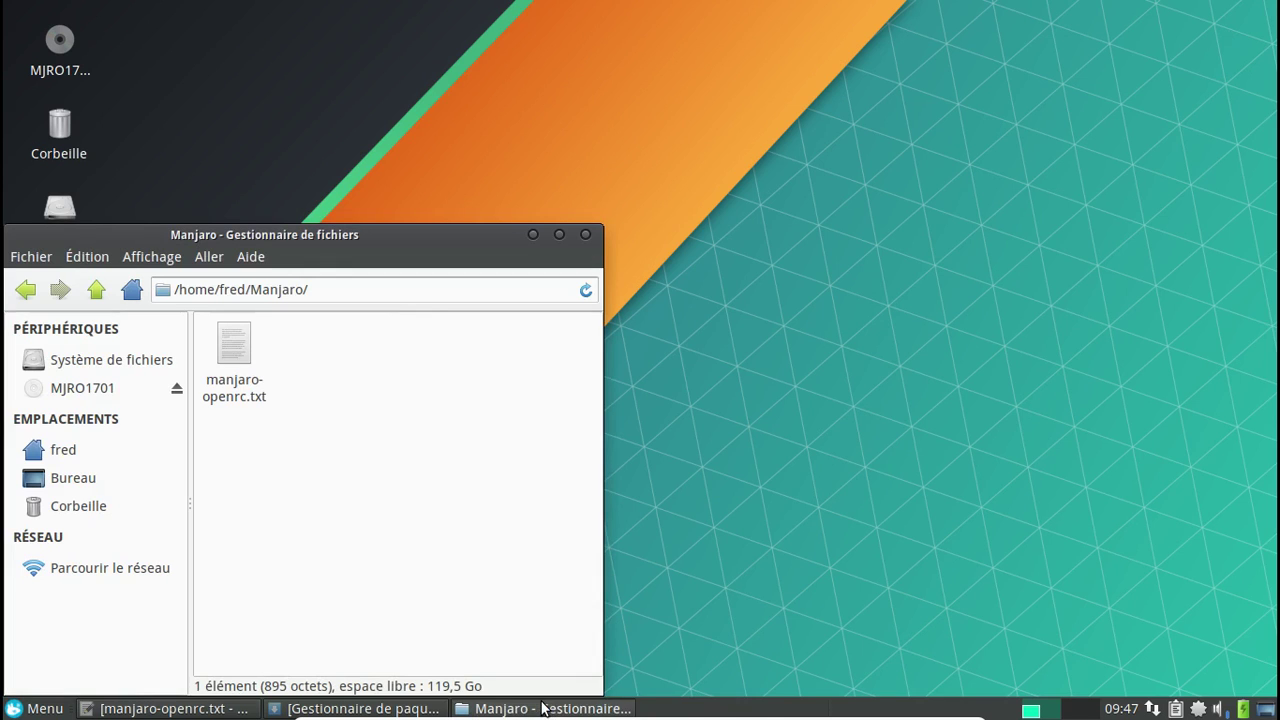
{"action": "left_click", "coordinate": [40, 709]}
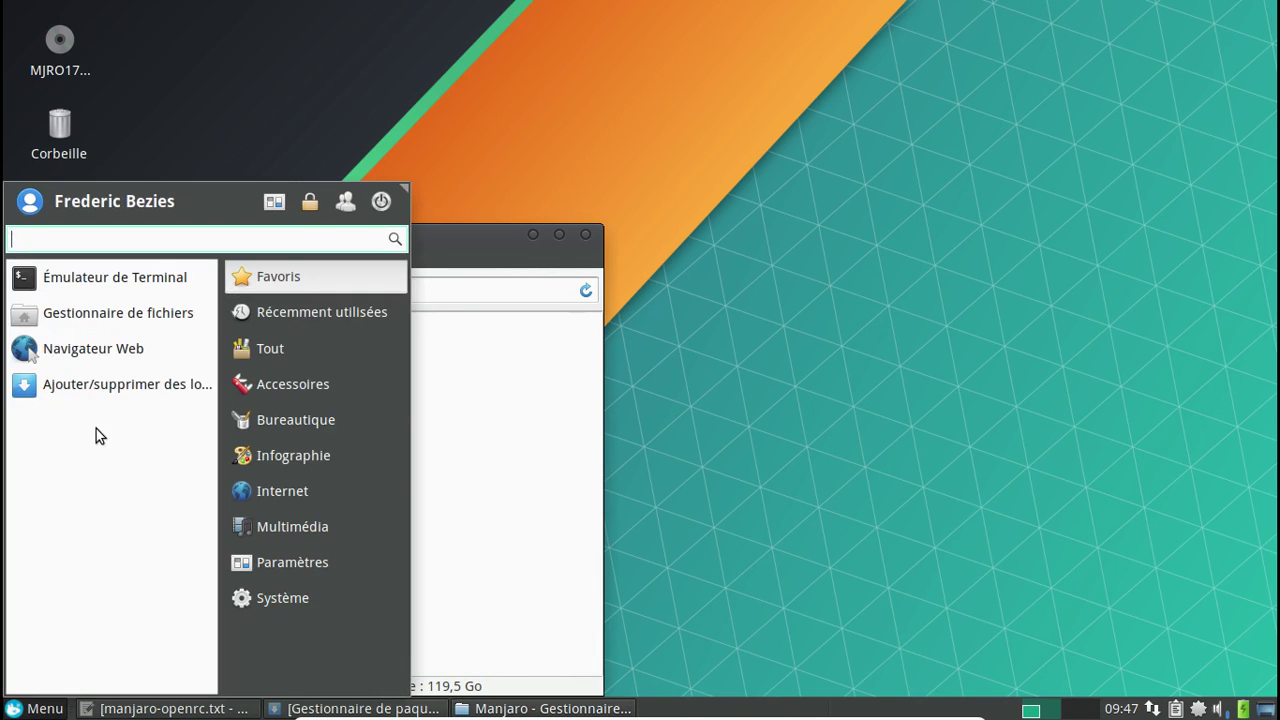
{"action": "left_click", "coordinate": [100, 366]}
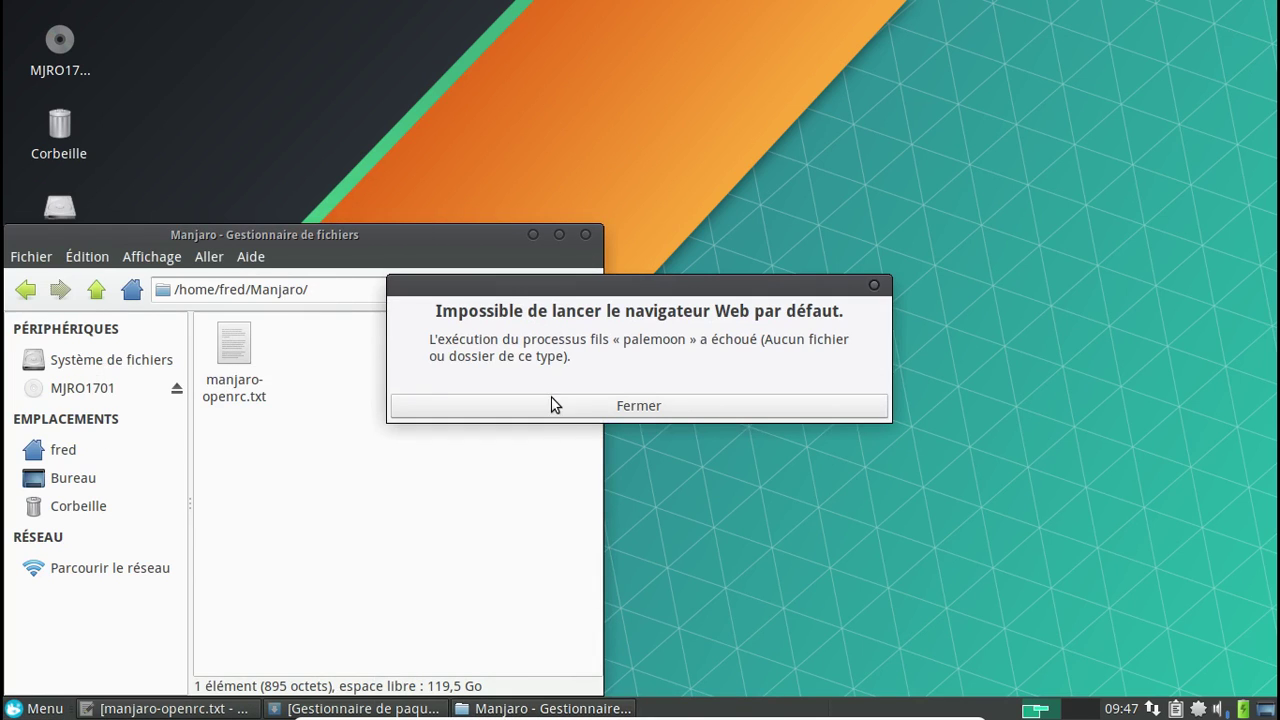
{"action": "left_click", "coordinate": [685, 409]}
Search the application launcher for 'gest'
{"action": "left_click", "coordinate": [40, 708]}
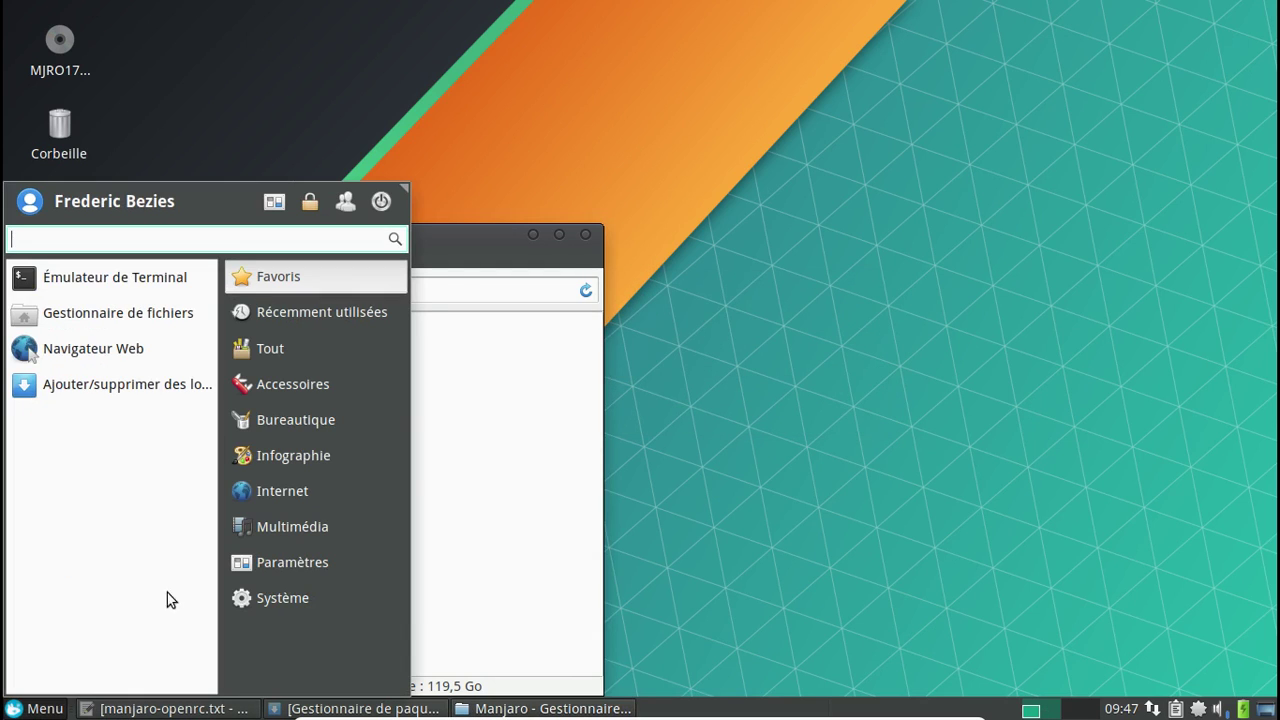
{"action": "type", "text": "pré"}
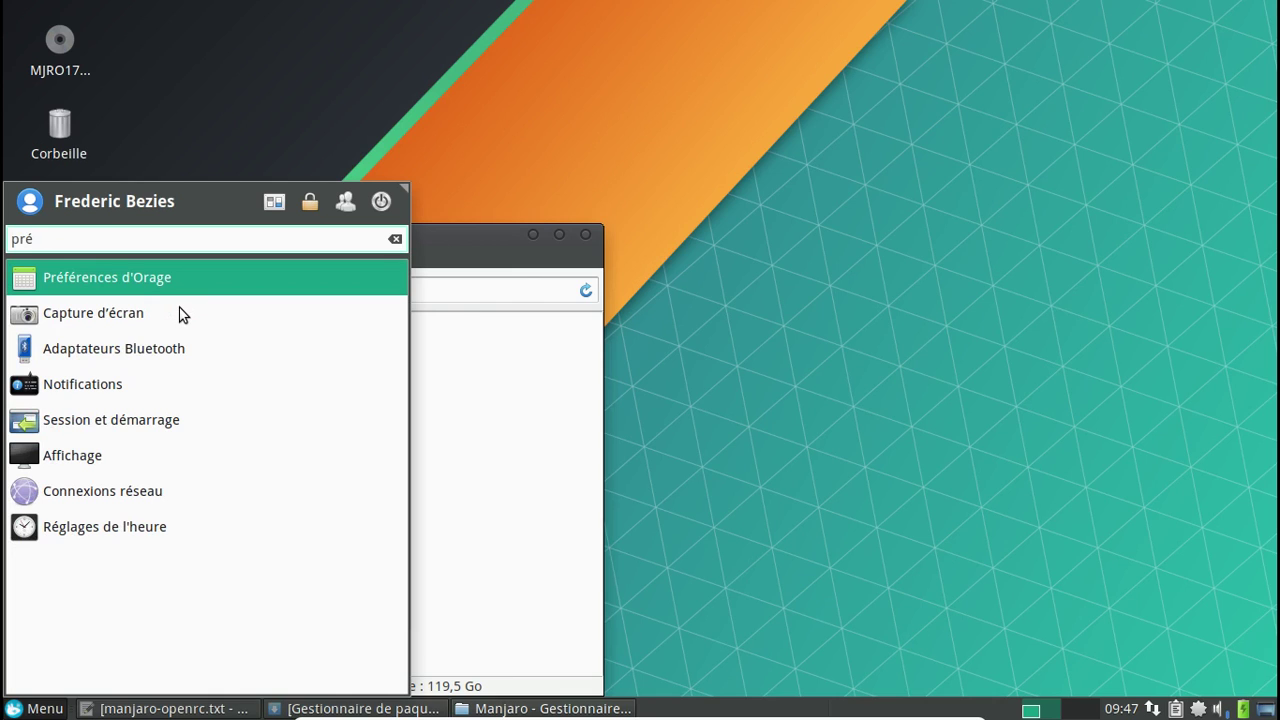
{"action": "key", "text": "BackSpace"}
{"action": "key", "text": "BackSpace"}
{"action": "key", "text": "BackSpace"}
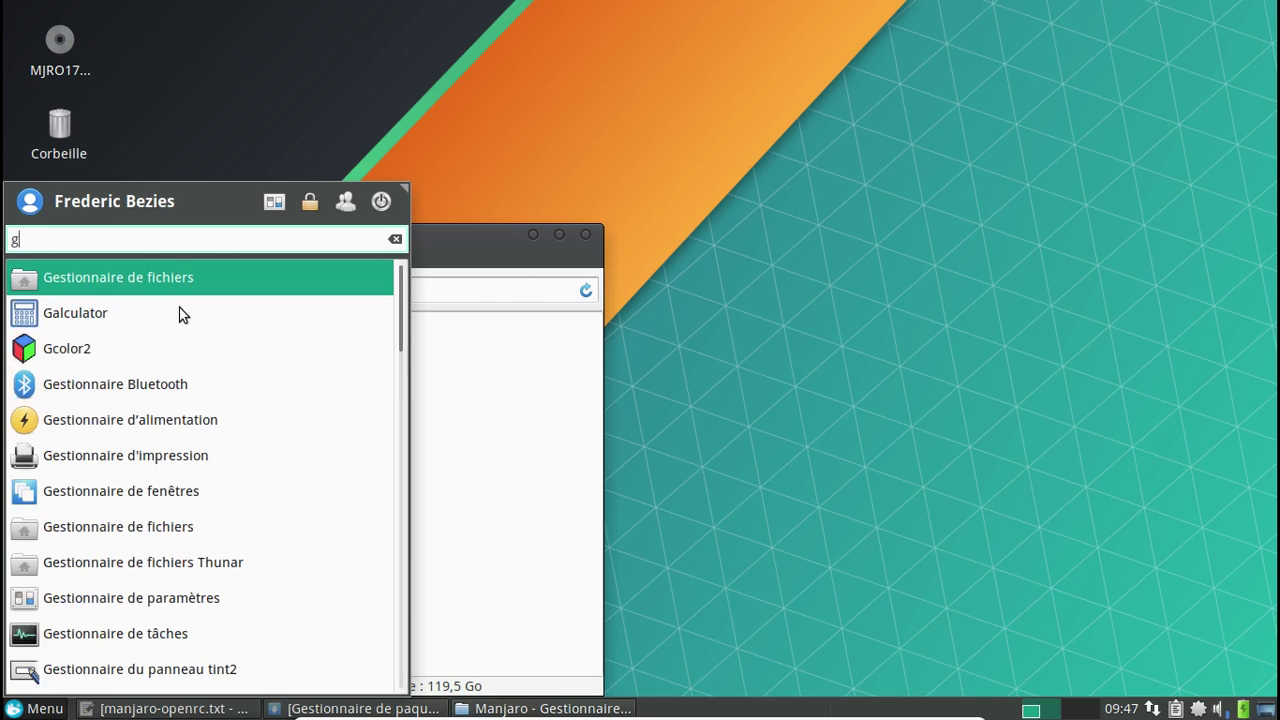
{"action": "type", "text": "gest"}
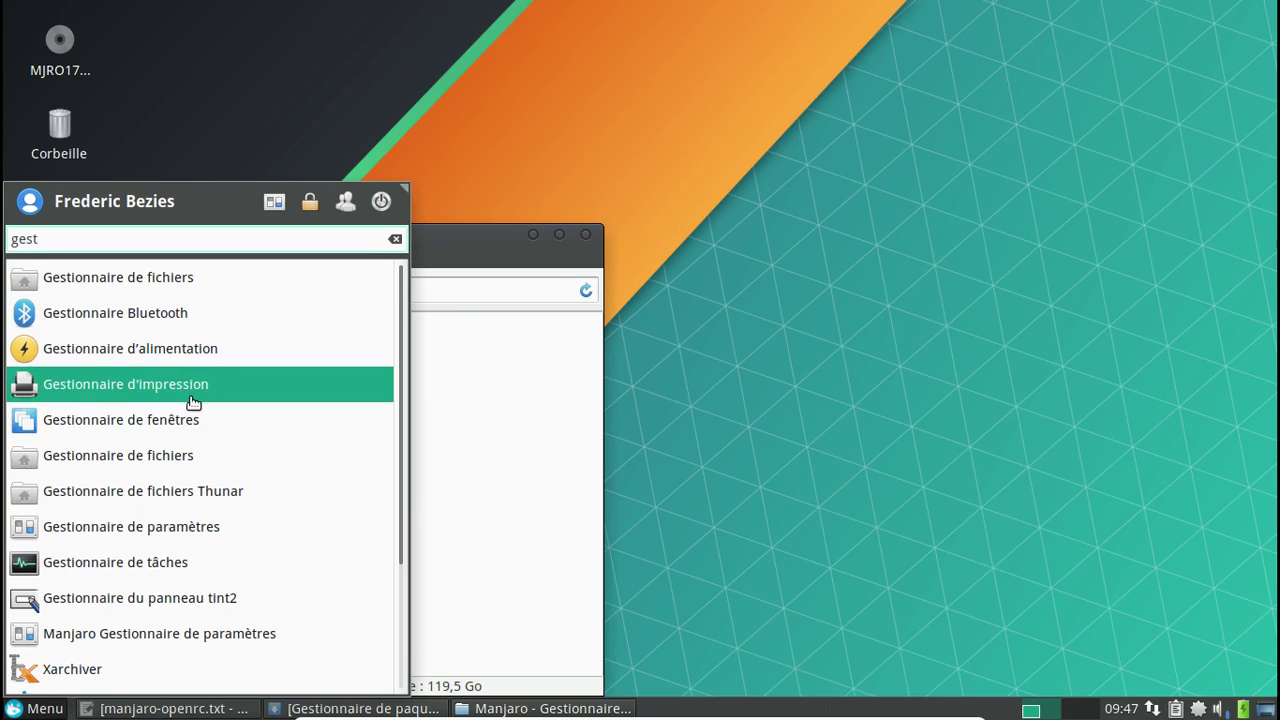
Set Navigateur Web to Mozilla Firefox in Applications favorites and close the settings
{"action": "left_click", "coordinate": [194, 524]}
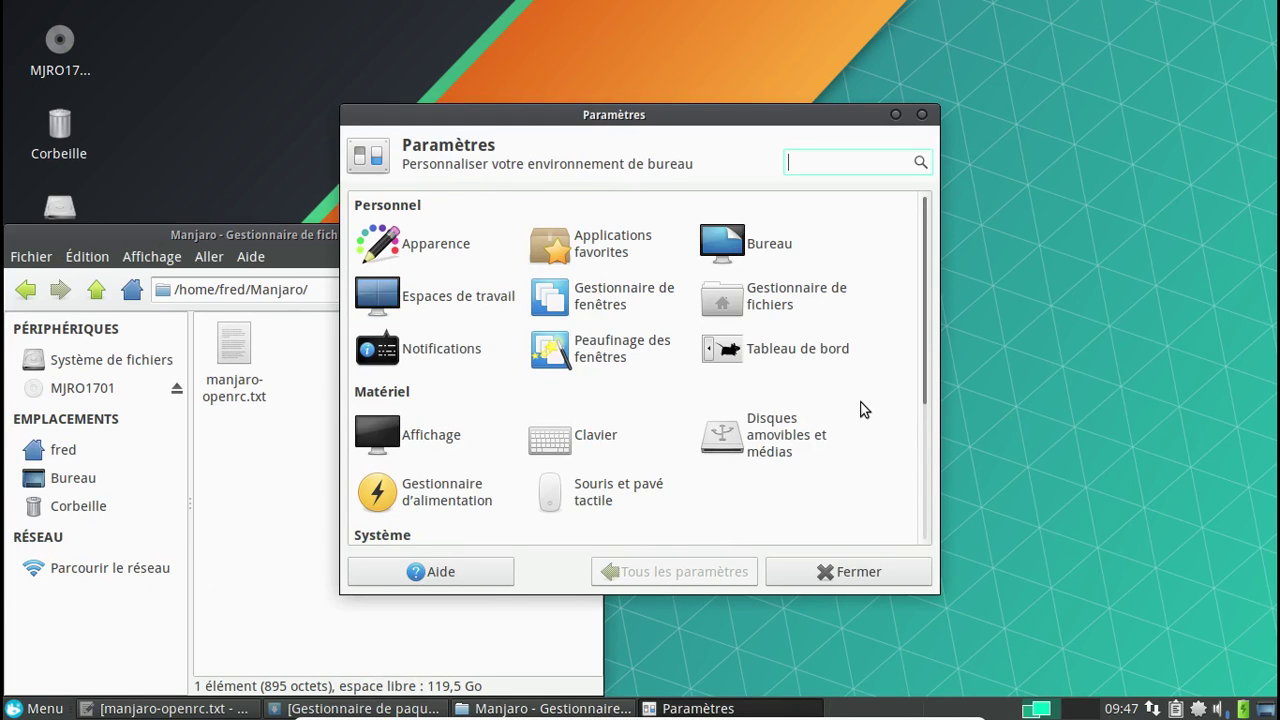
{"action": "scroll", "coordinate": [864, 410], "scroll_direction": "down", "scroll_amount": 3}
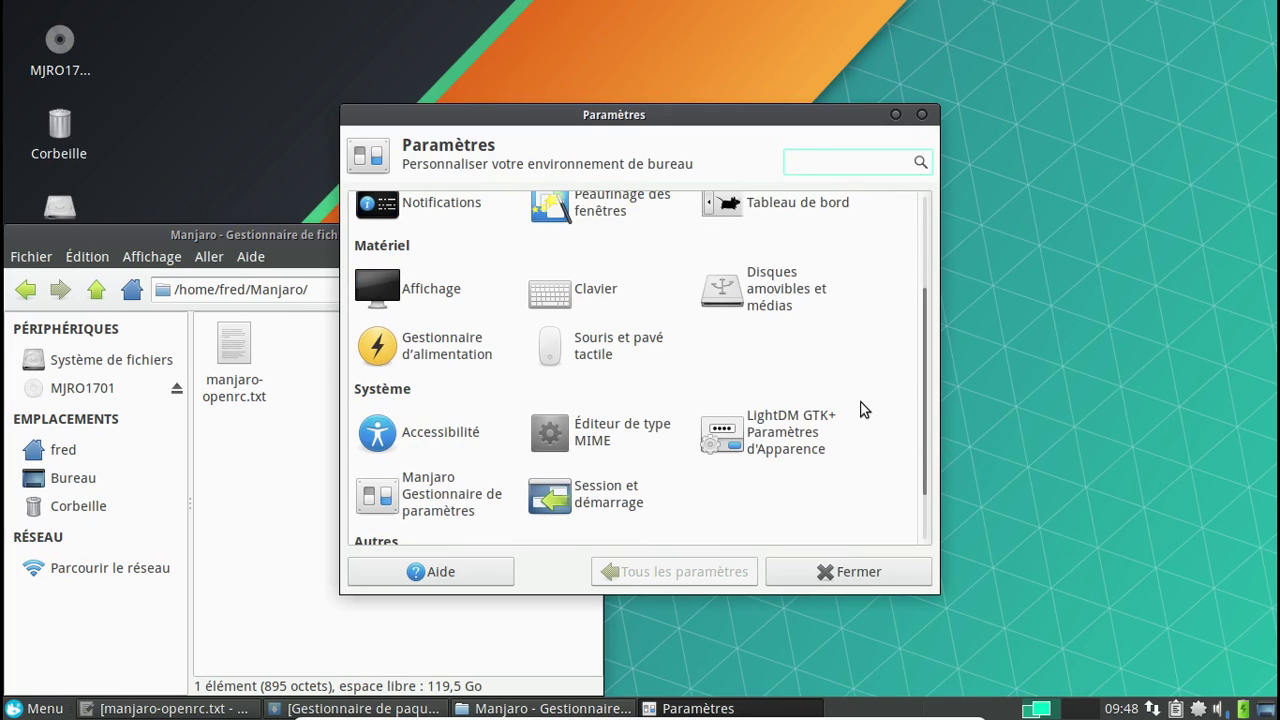
{"action": "scroll", "coordinate": [864, 410], "scroll_direction": "down", "scroll_amount": 2}
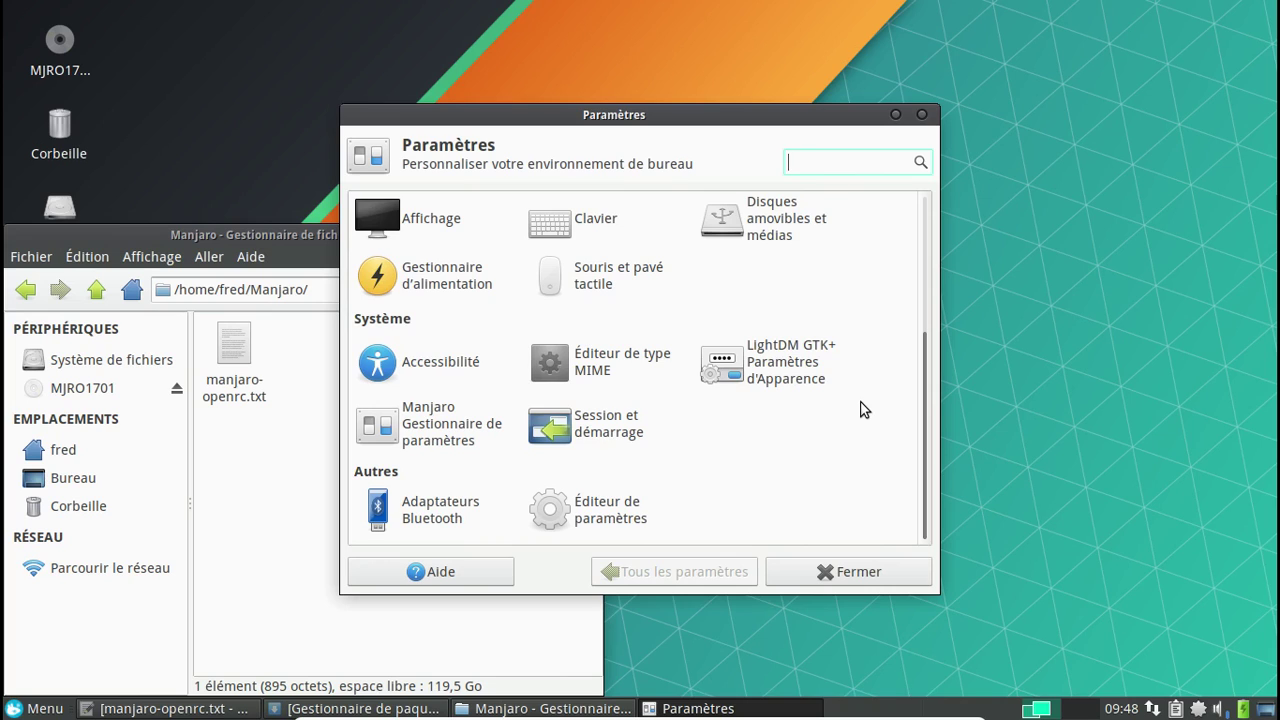
{"action": "scroll", "coordinate": [864, 410], "scroll_direction": "up", "scroll_amount": 4}
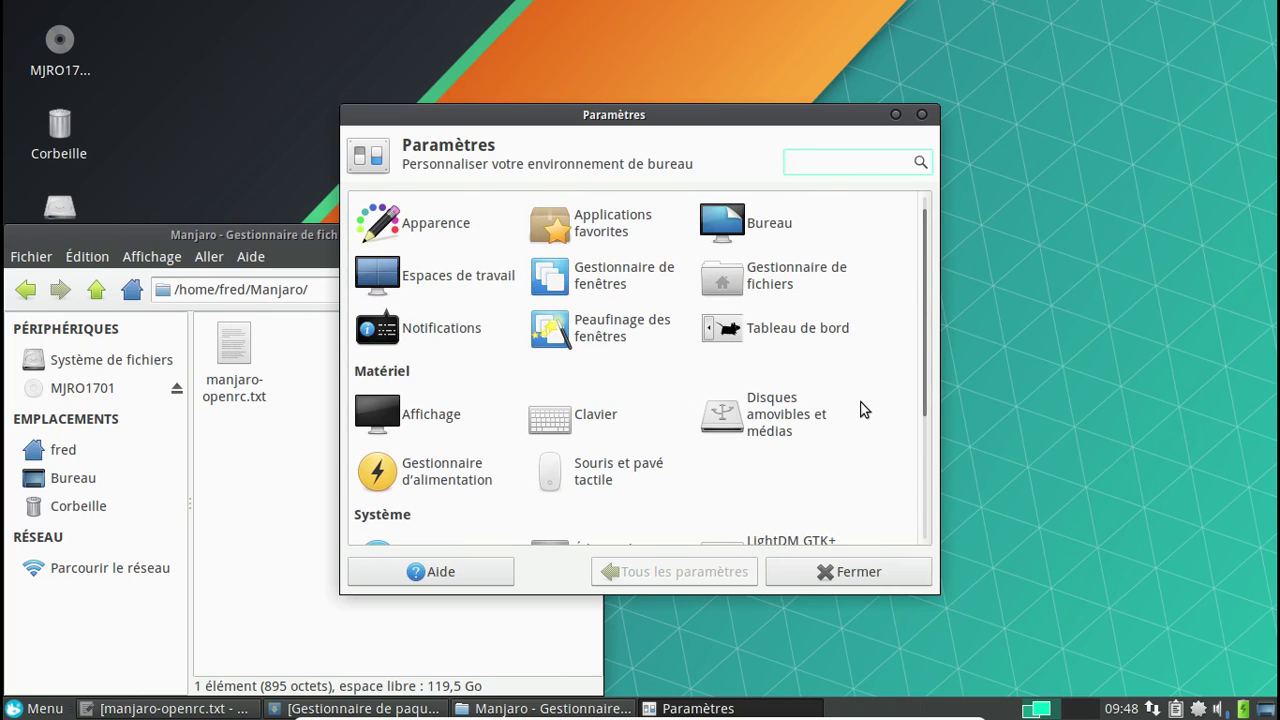
{"action": "left_click", "coordinate": [598, 222]}
{"action": "left_click", "coordinate": [575, 314]}
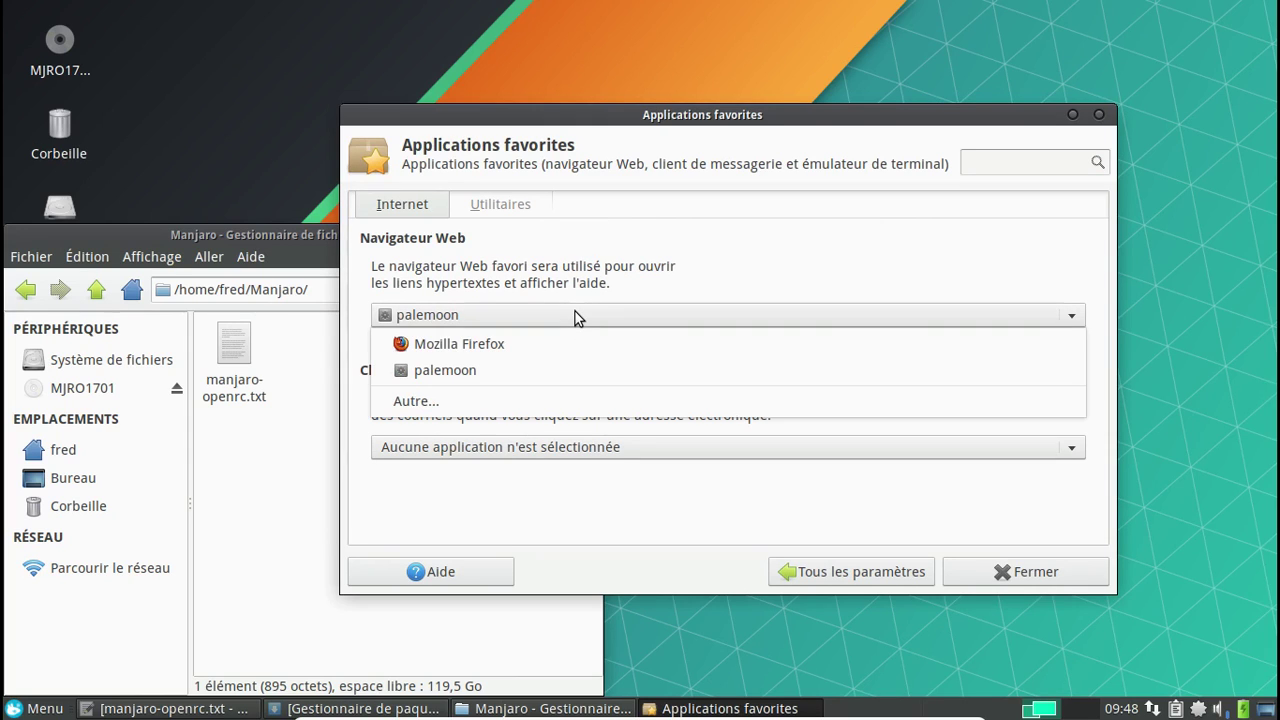
{"action": "left_click", "coordinate": [528, 339]}
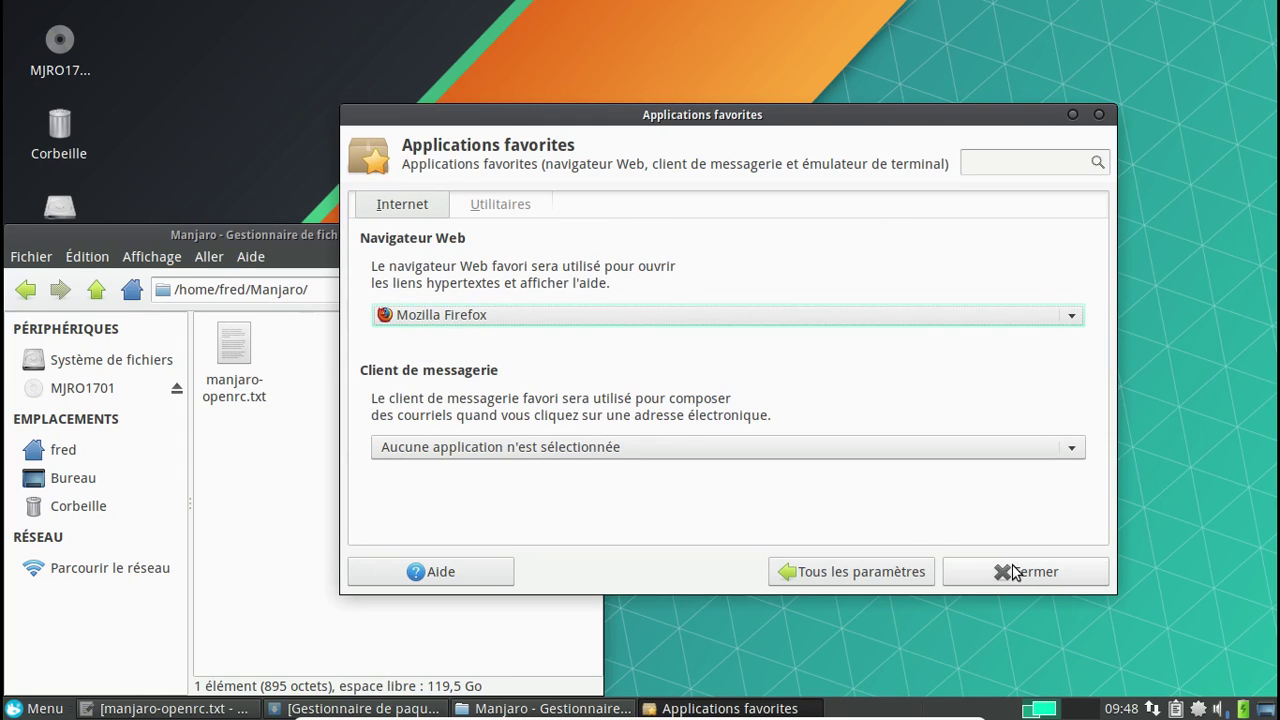
{"action": "left_click", "coordinate": [1012, 571]}
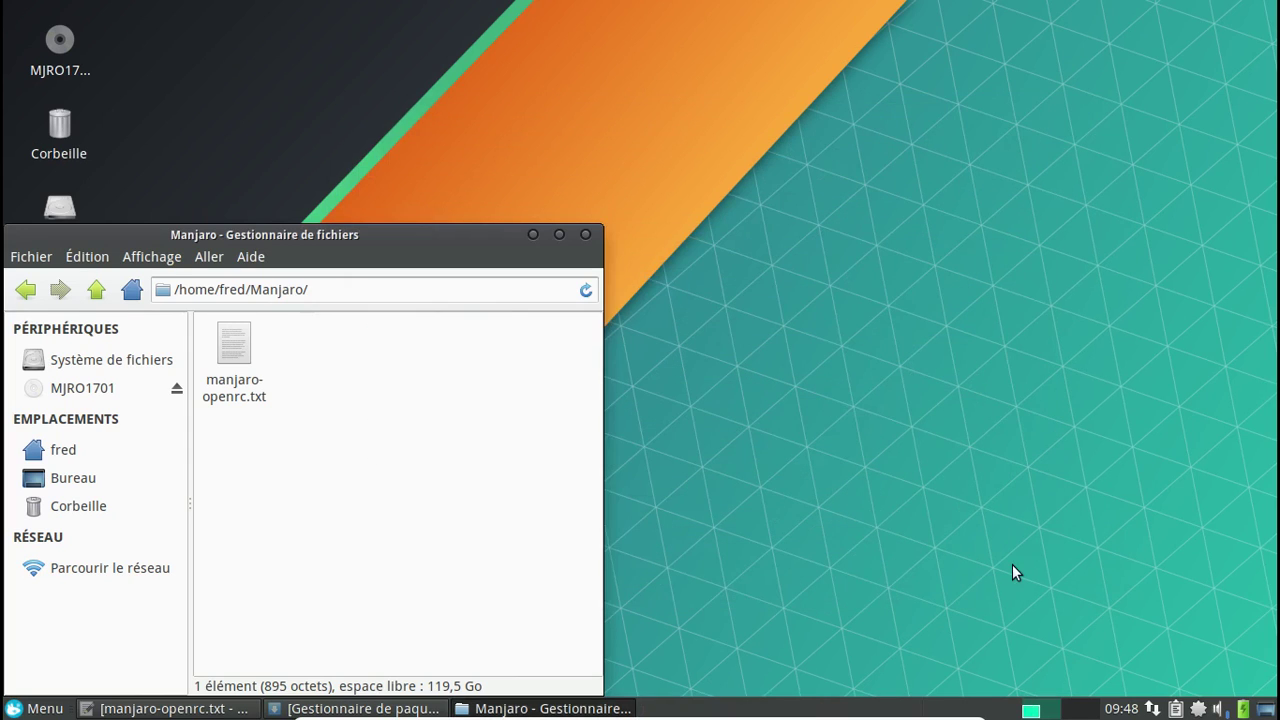
In Pamac, mark cups, system-config-printer and hplip for installation
{"action": "left_click", "coordinate": [338, 708]}
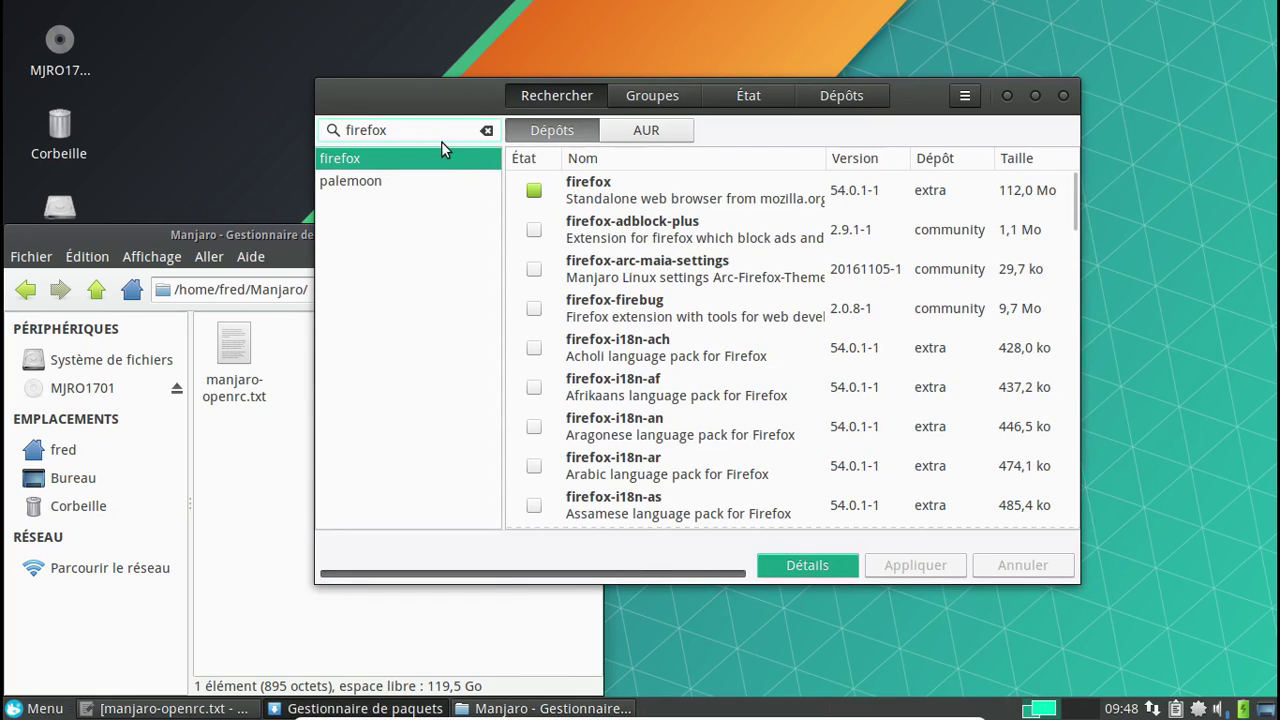
{"action": "key", "text": "ctrl+a"}
{"action": "type", "text": "cups"}
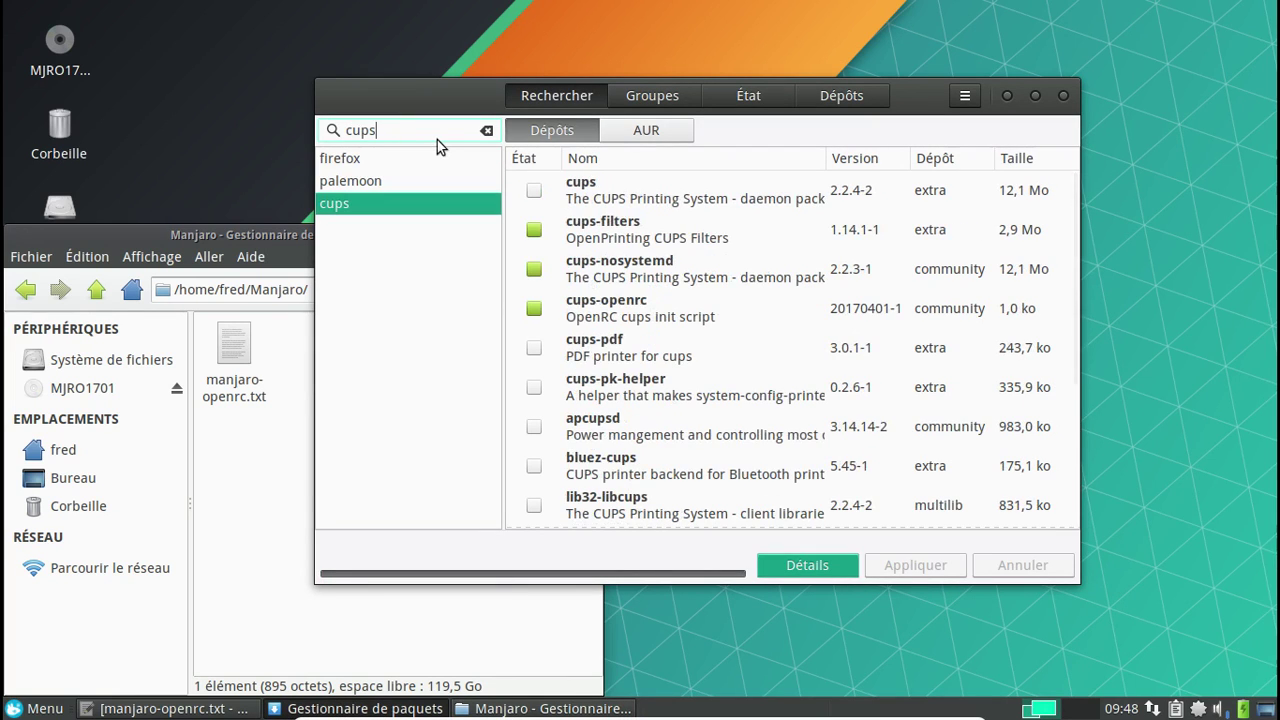
{"action": "left_click", "coordinate": [533, 190]}
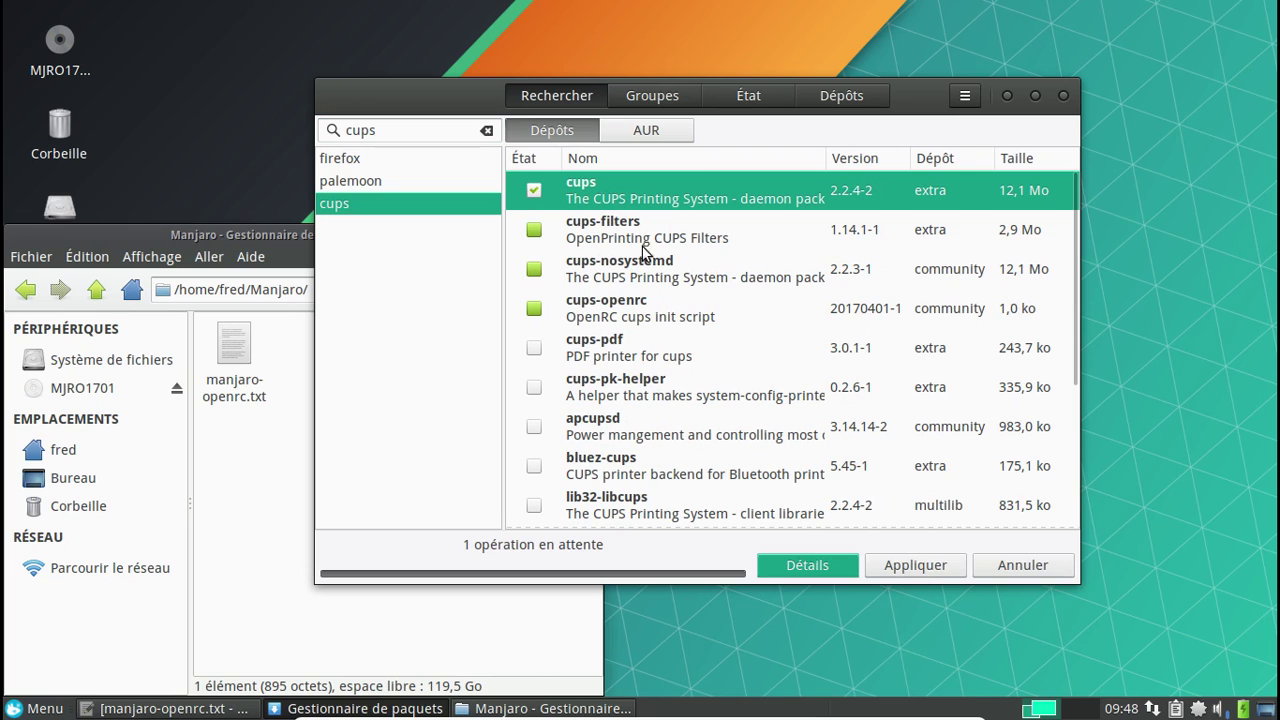
{"action": "scroll", "coordinate": [687, 260], "scroll_direction": "down", "scroll_amount": 5}
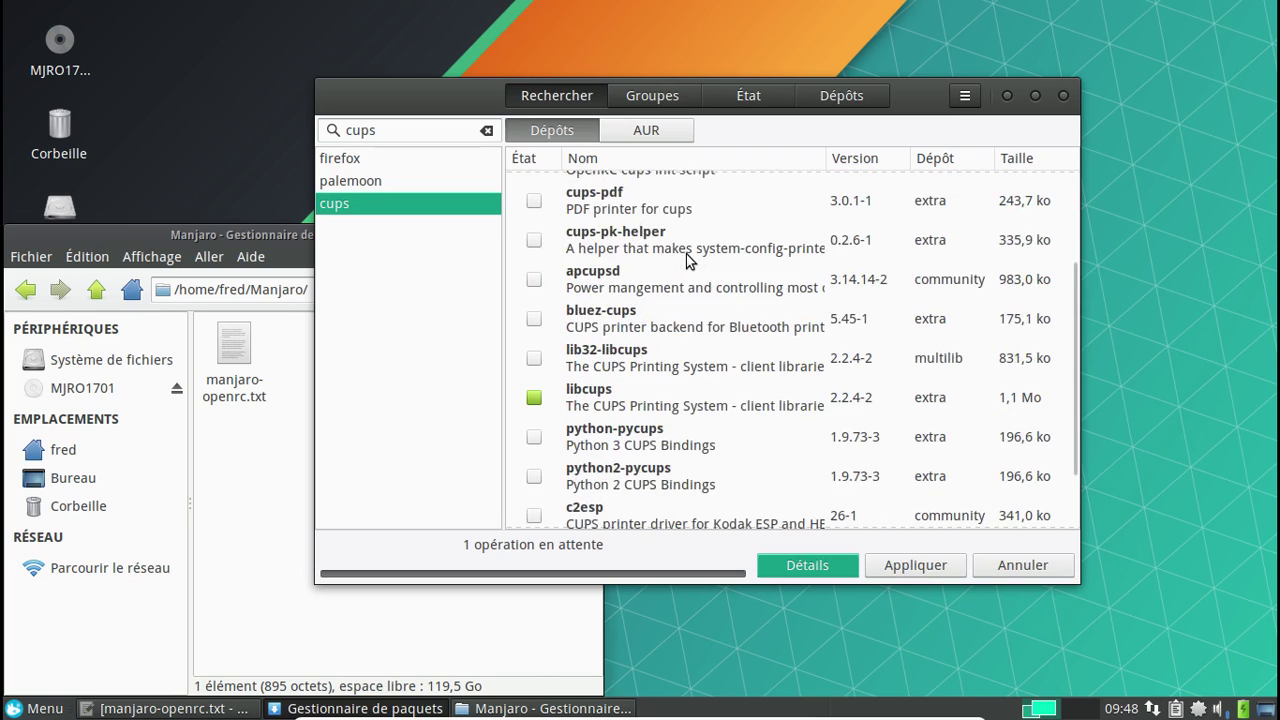
{"action": "scroll", "coordinate": [687, 260], "scroll_direction": "up", "scroll_amount": 3}
{"action": "scroll", "coordinate": [687, 262], "scroll_direction": "down", "scroll_amount": 3}
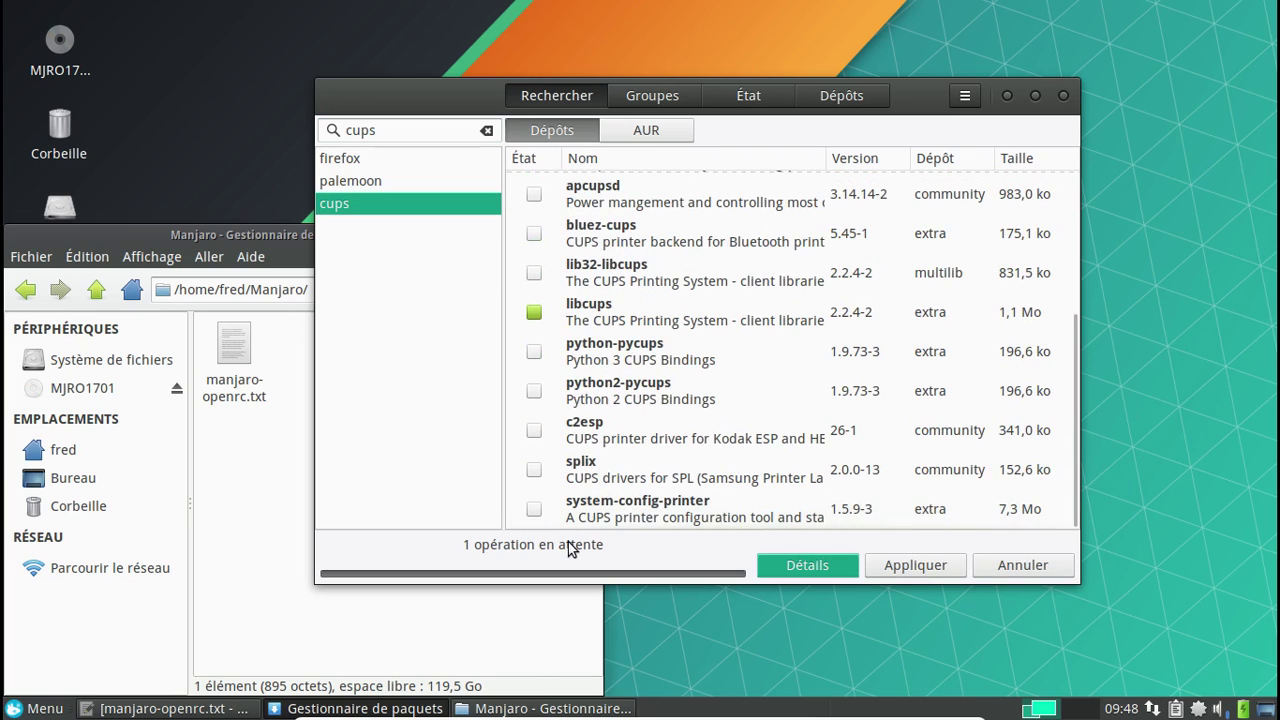
{"action": "left_click", "coordinate": [538, 511]}
{"action": "left_click_drag", "start_coordinate": [403, 131], "coordinate": [340, 134]}
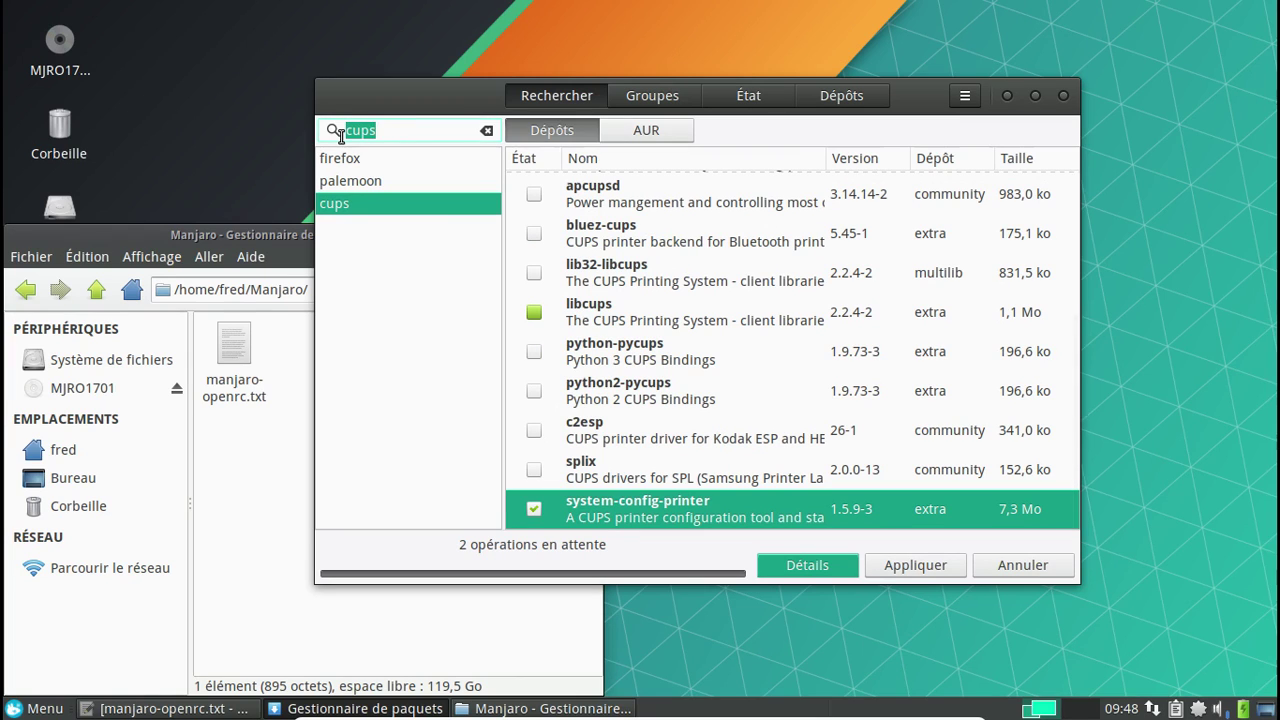
{"action": "type", "text": "hplip"}
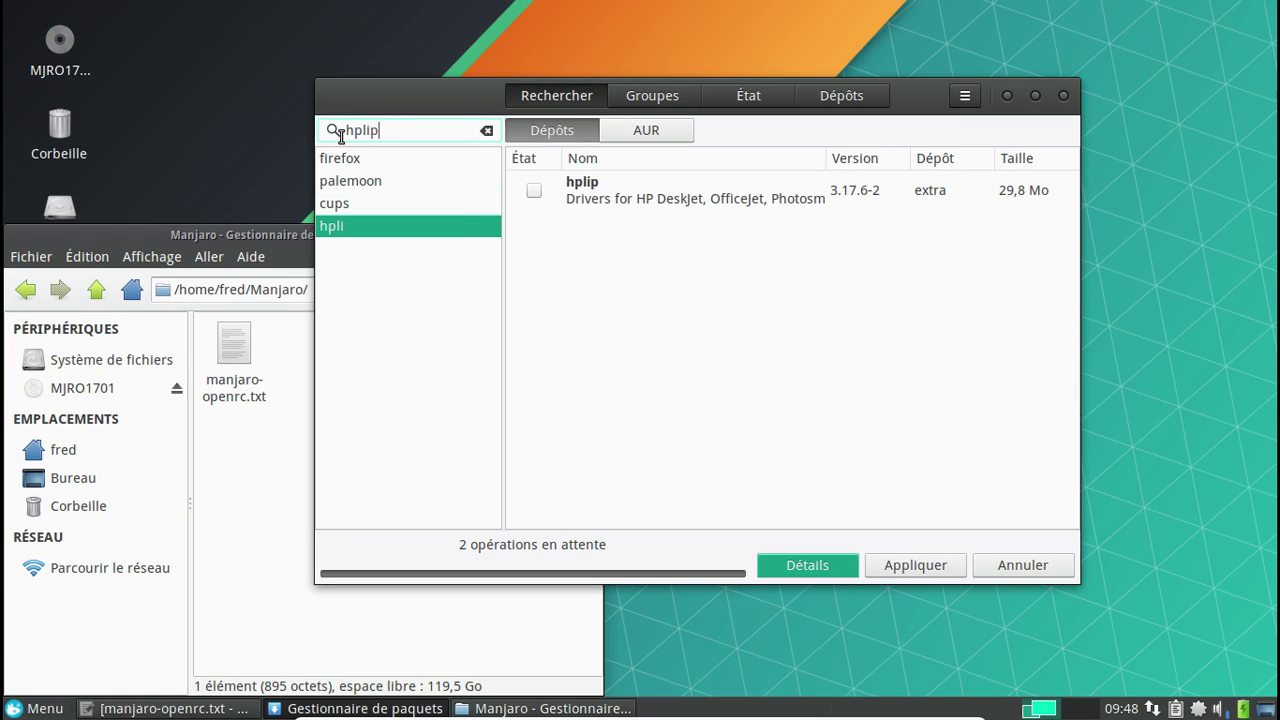
{"action": "left_click", "coordinate": [534, 190]}
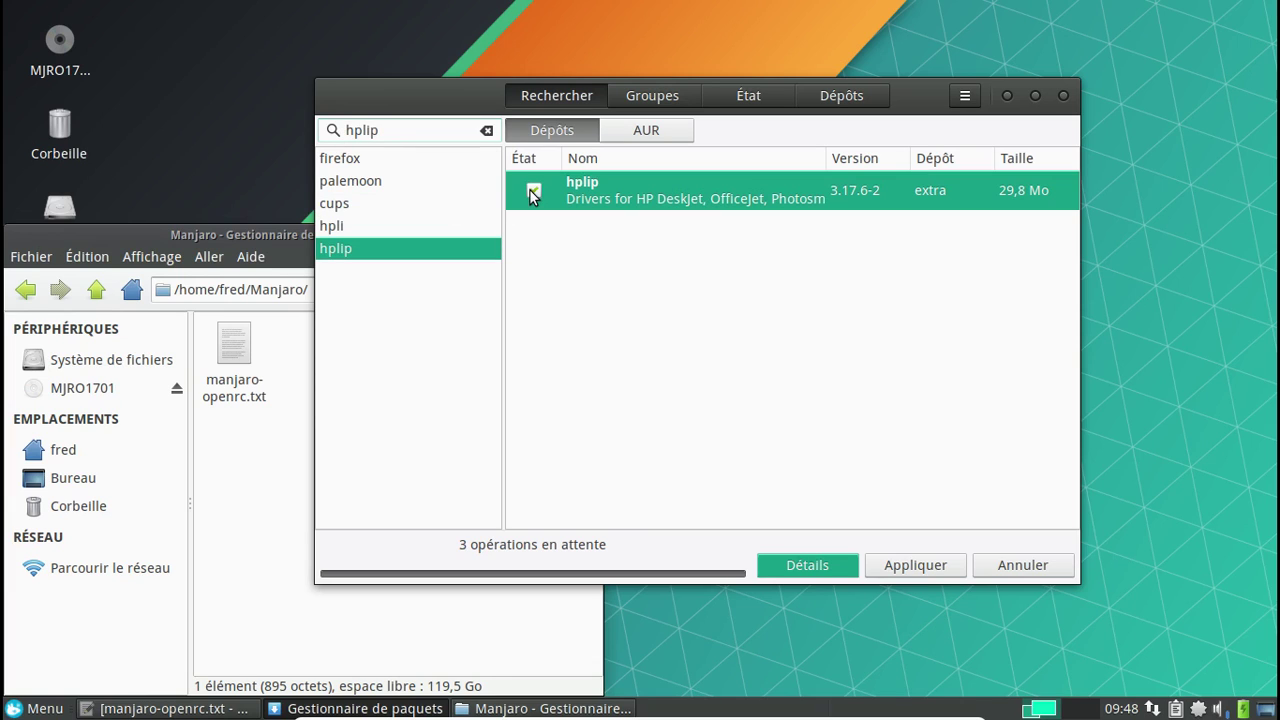
Apply the pending packages and dismiss the cups-nosystemd dependency conflict error
{"action": "left_click", "coordinate": [913, 565]}
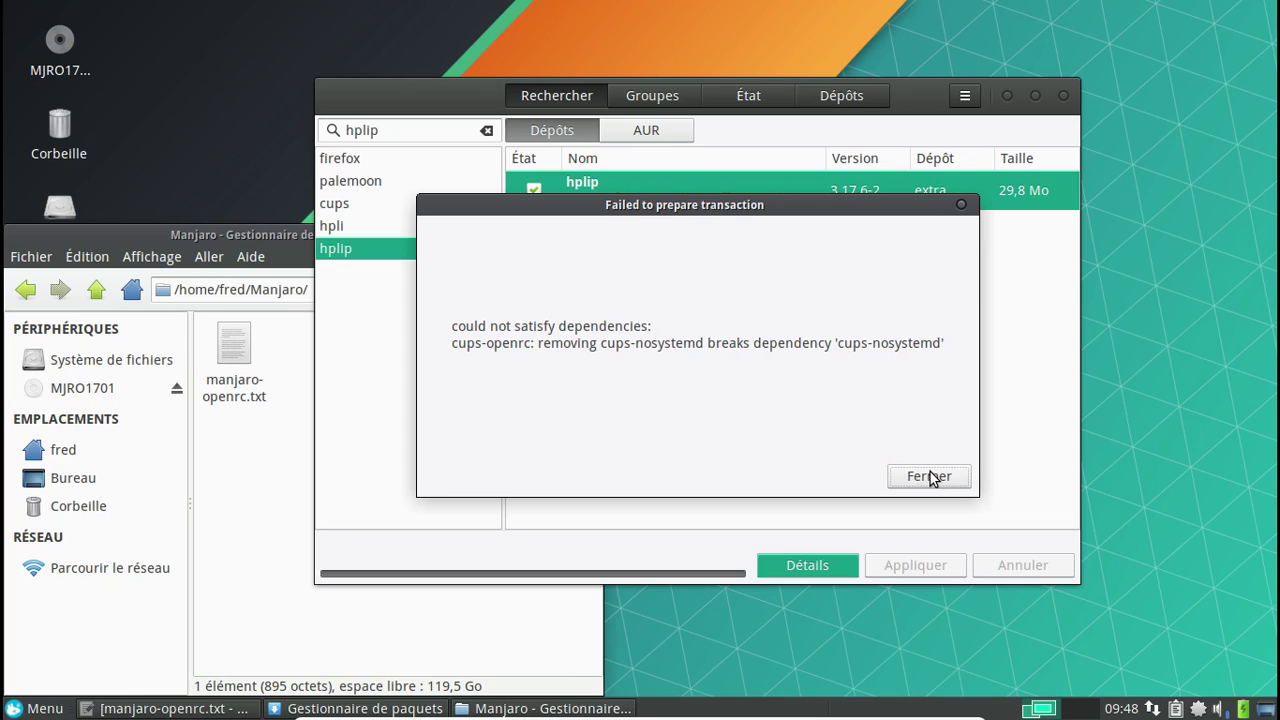
{"action": "left_click", "coordinate": [961, 205]}
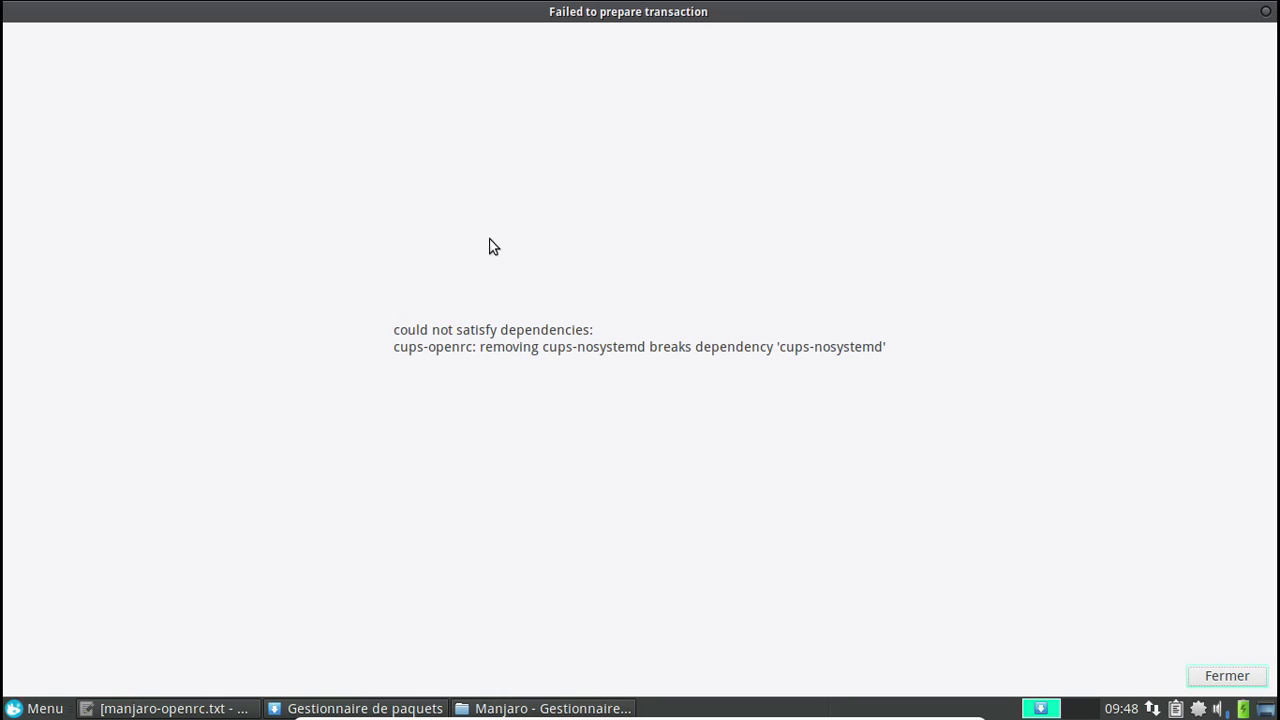
{"action": "left_click", "coordinate": [1265, 11]}
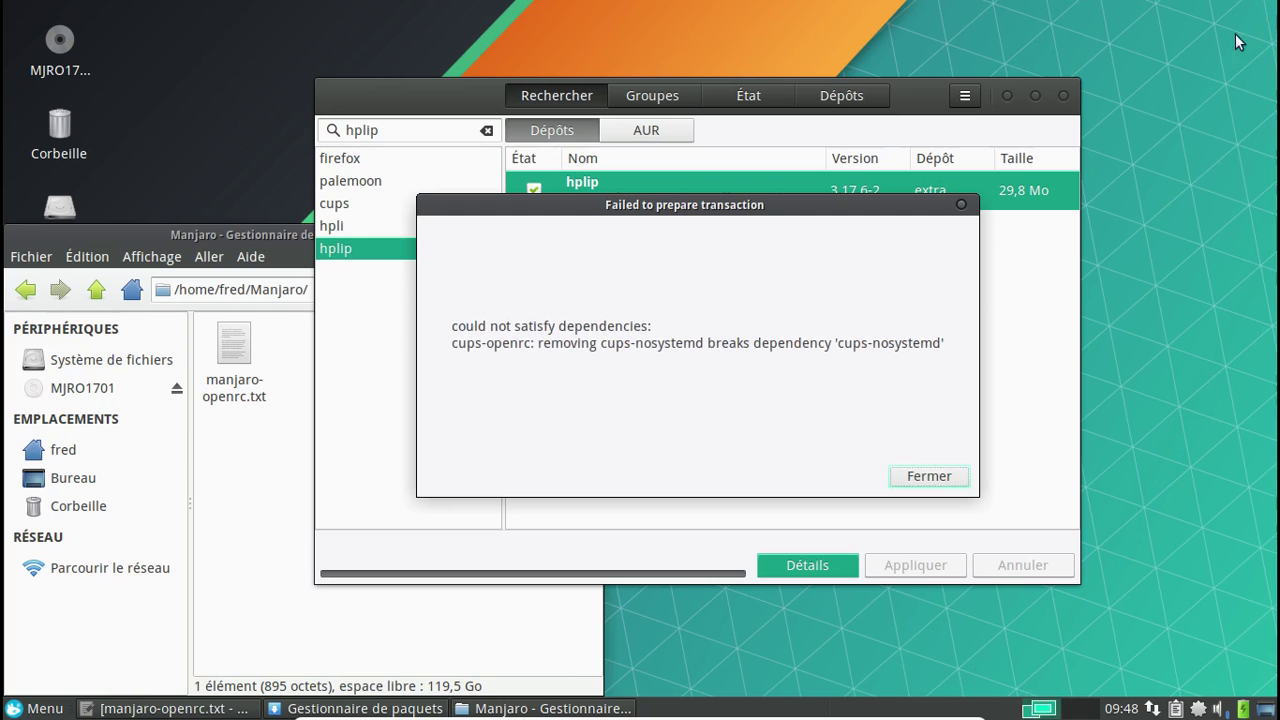
{"action": "left_click", "coordinate": [920, 478]}
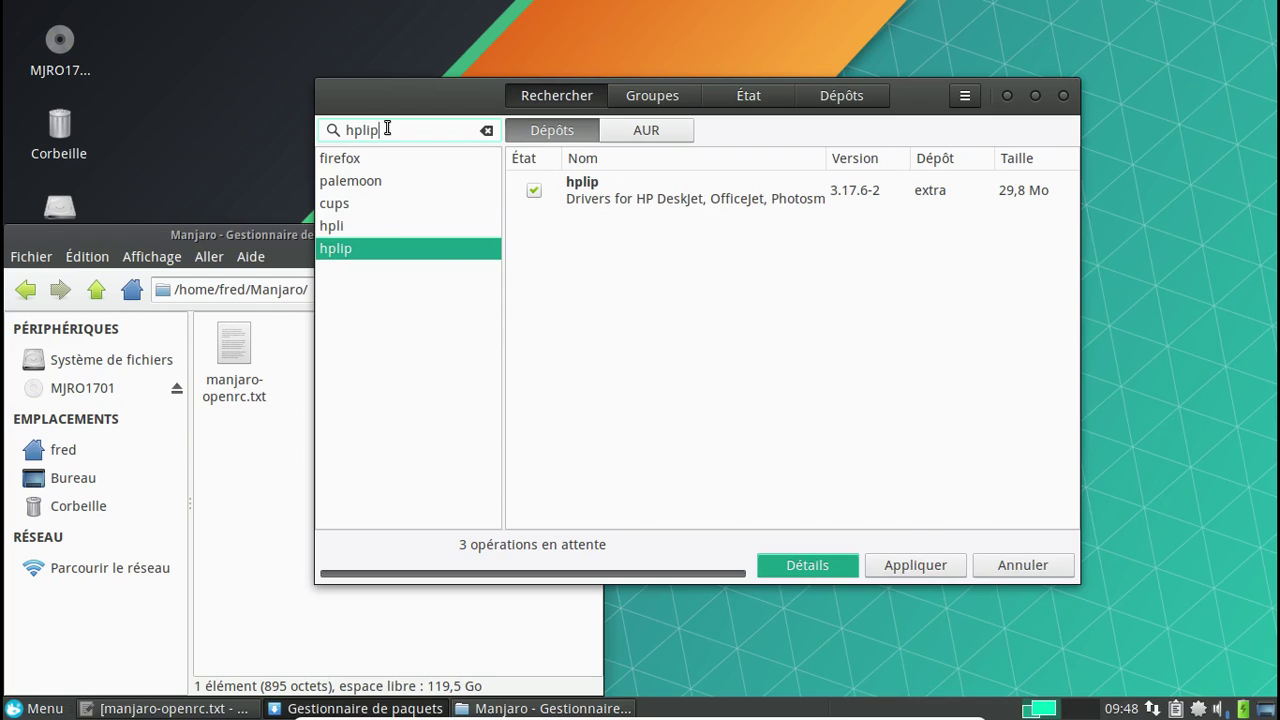
Unmark cups and apply the pending system-config-printer and hplip installation
{"action": "left_click", "coordinate": [341, 205]}
{"action": "left_click", "coordinate": [534, 190]}
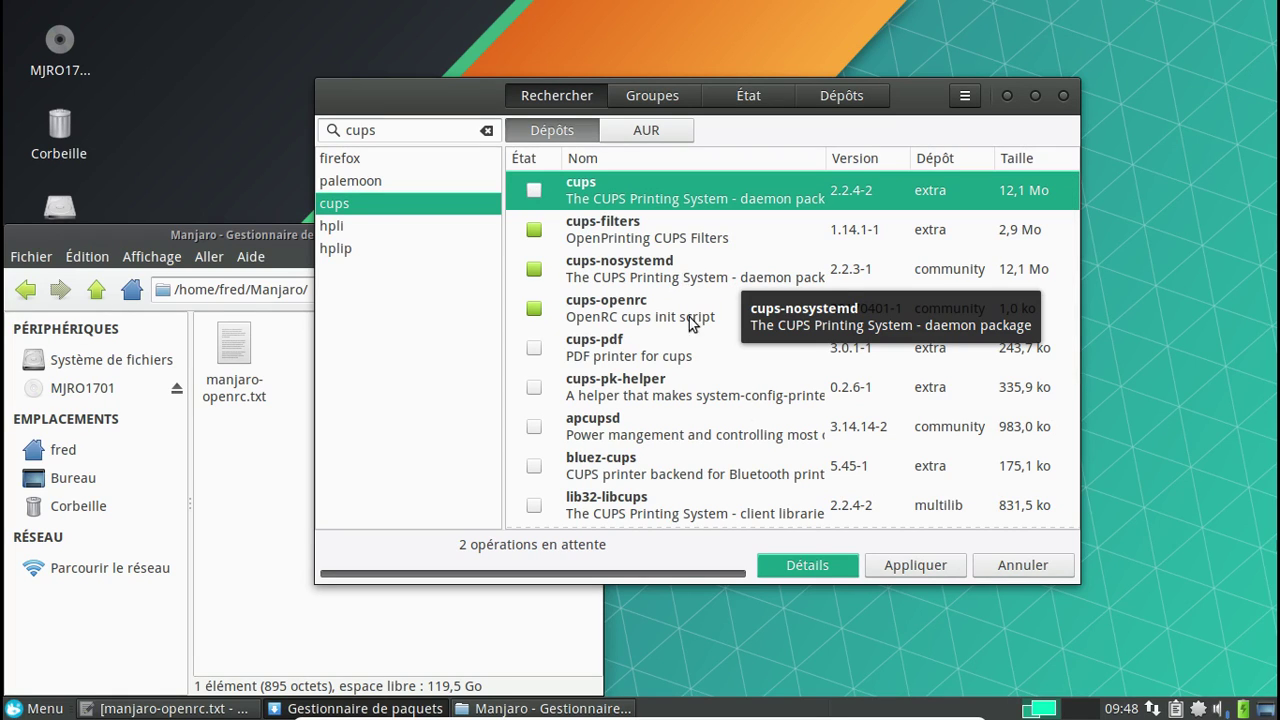
{"action": "left_click", "coordinate": [824, 566]}
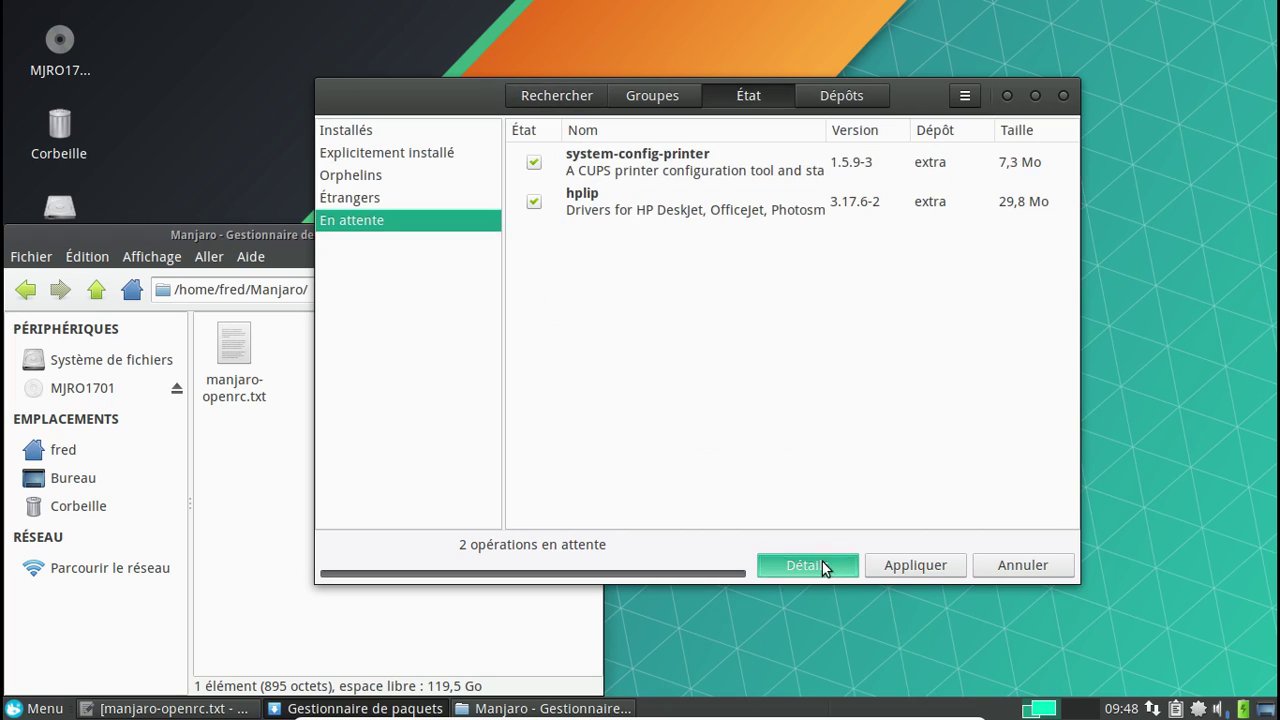
{"action": "left_click", "coordinate": [938, 567]}
{"action": "left_click", "coordinate": [918, 491]}
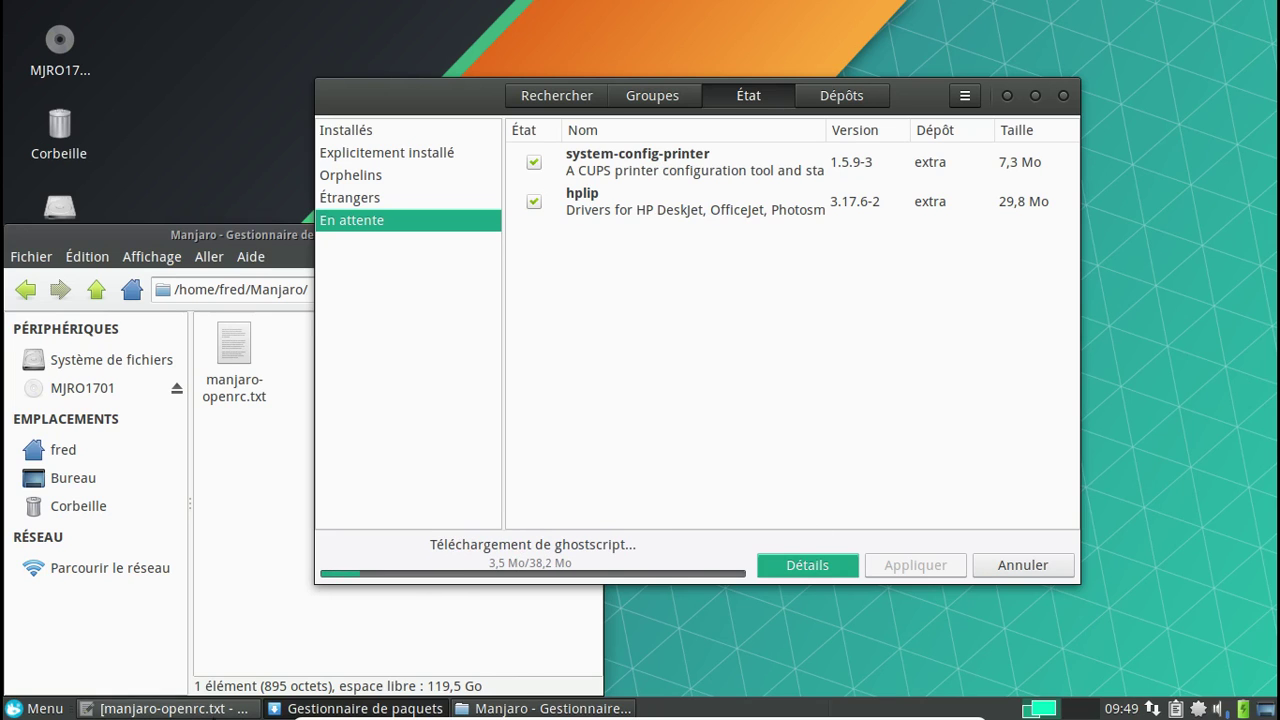
{"action": "left_click", "coordinate": [165, 708]}
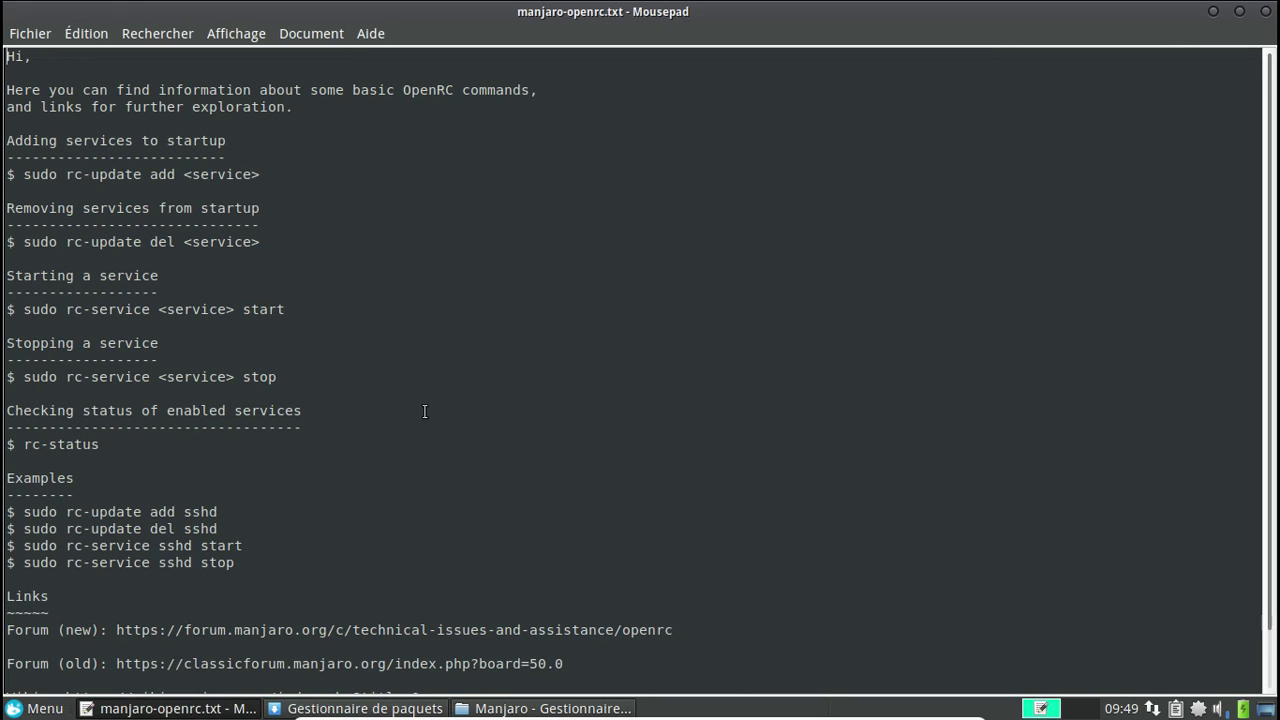
Run rc-status in a terminal to list the running OpenRC services
{"action": "left_click", "coordinate": [40, 708]}
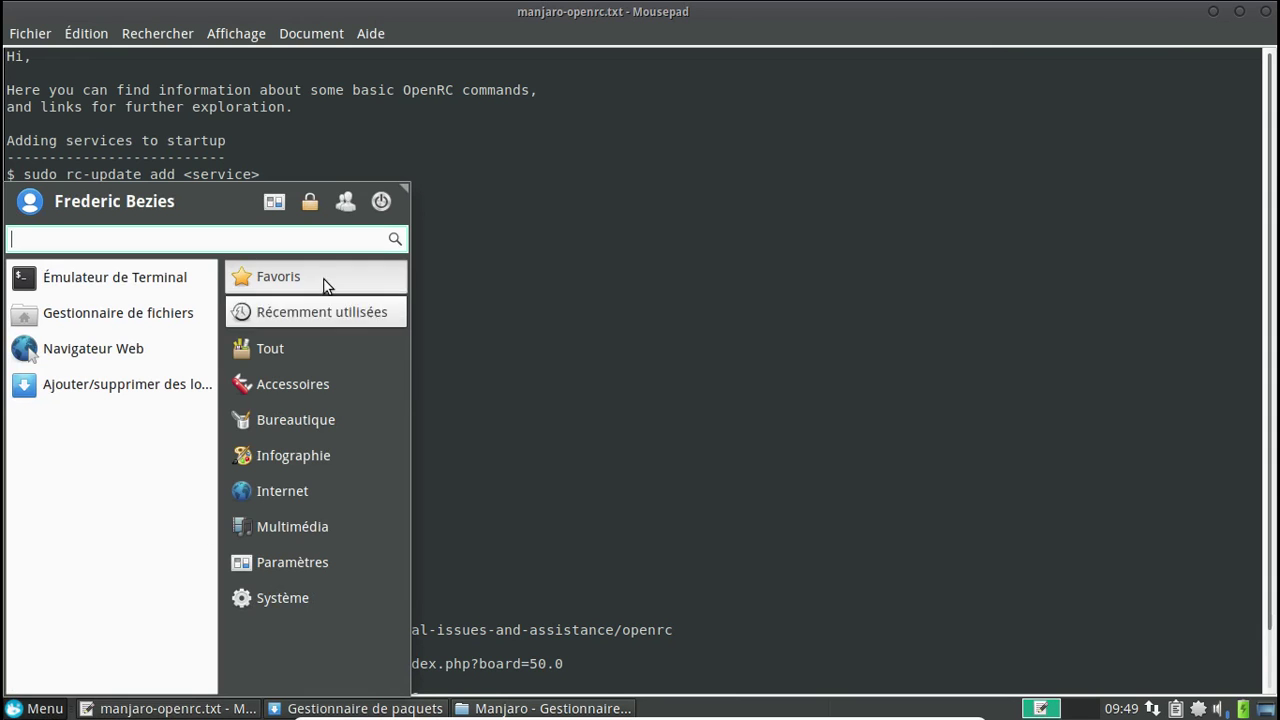
{"action": "left_click", "coordinate": [412, 214]}
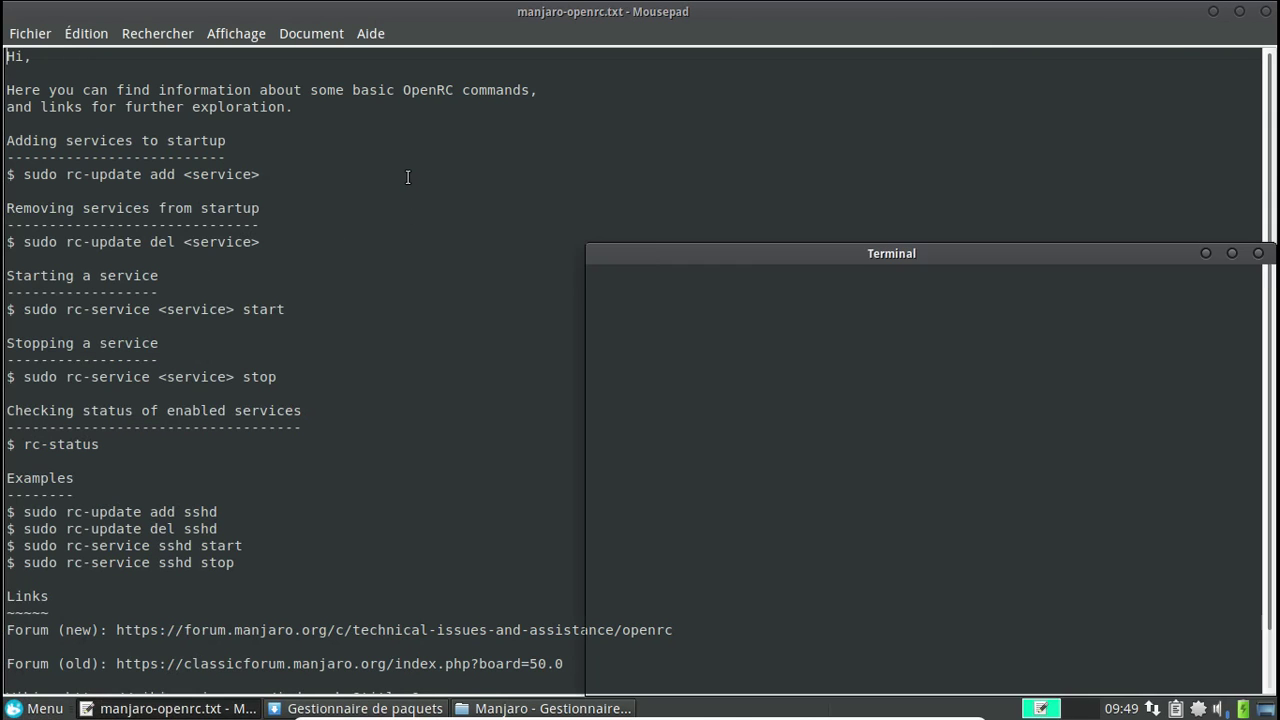
{"action": "key", "text": "ctrl+alt+t"}
{"action": "left_click_drag", "start_coordinate": [689, 247], "coordinate": [475, 139]}
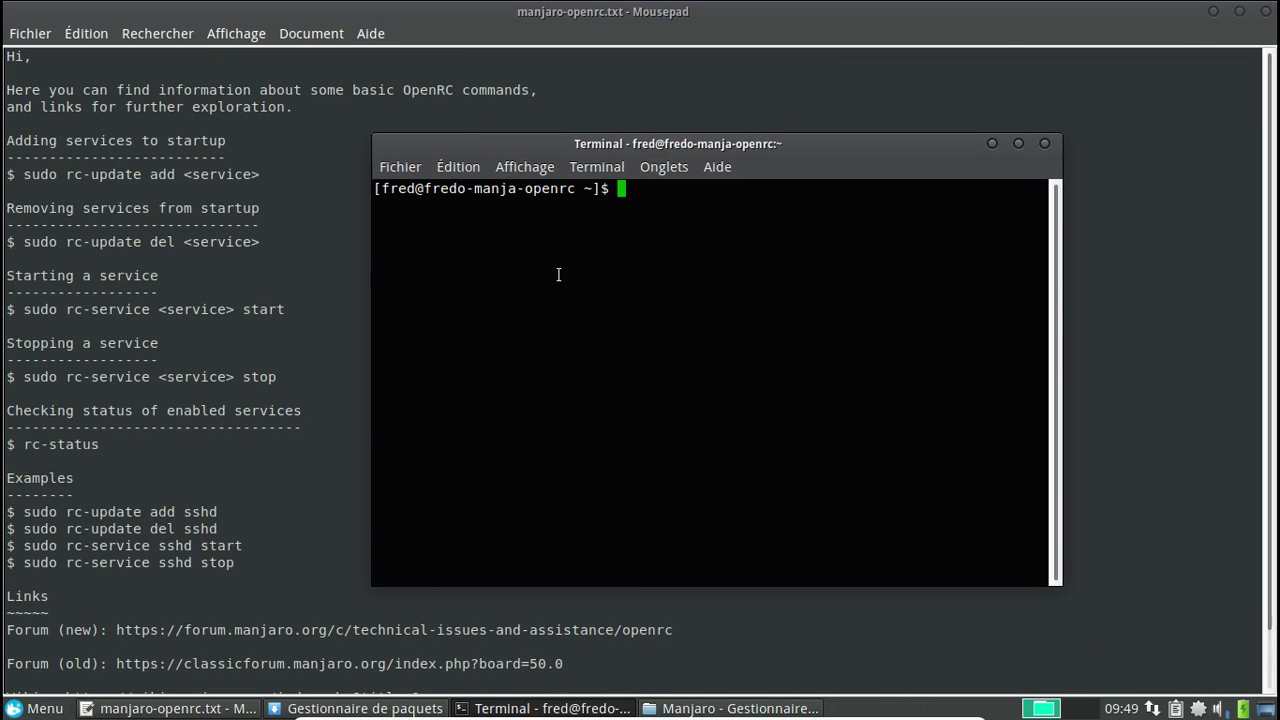
{"action": "type", "text": "rc-status"}
{"action": "key", "text": "Return"}
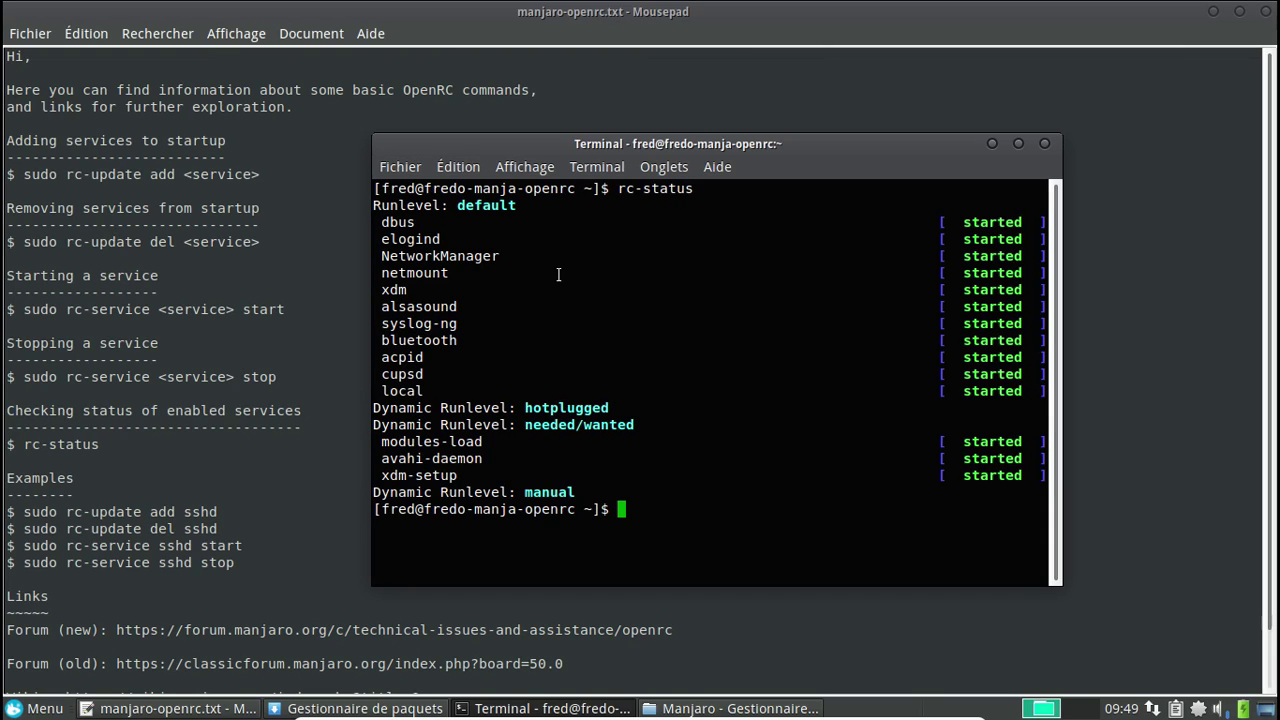
Minimize the terminal, close the OpenRC notes file and raise the file manager
{"action": "left_click", "coordinate": [991, 144]}
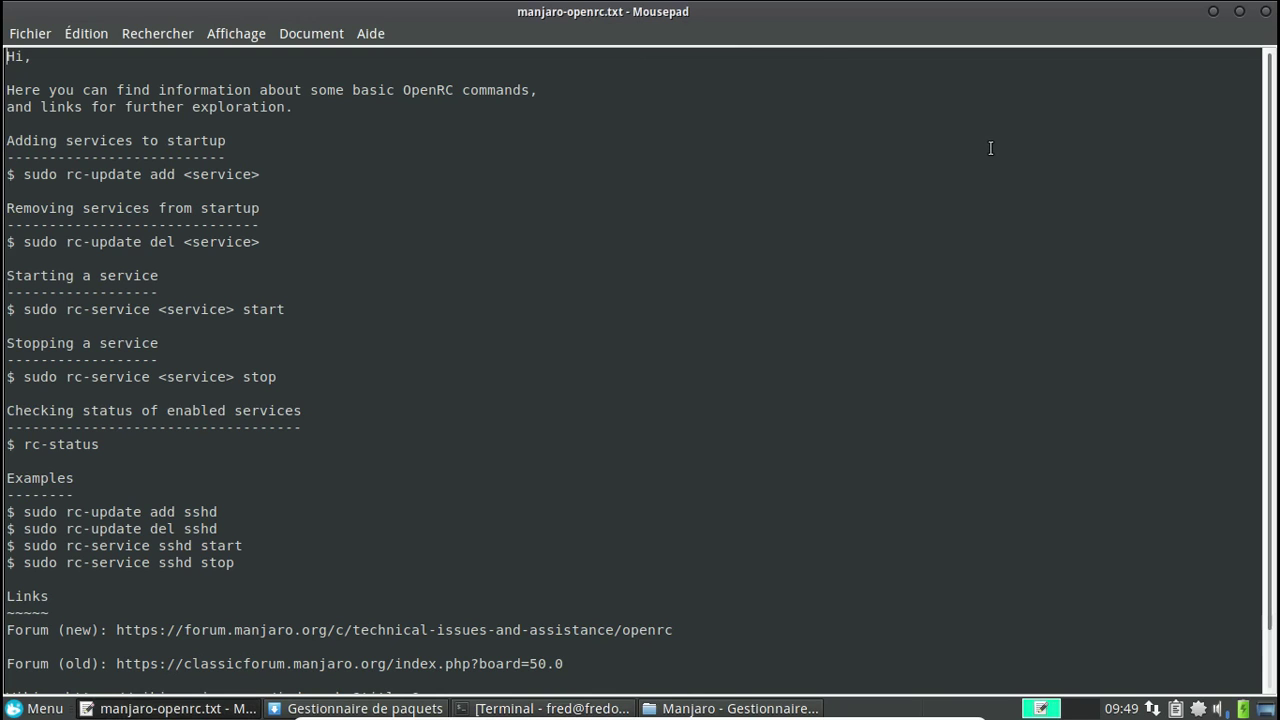
{"action": "left_click", "coordinate": [1265, 11]}
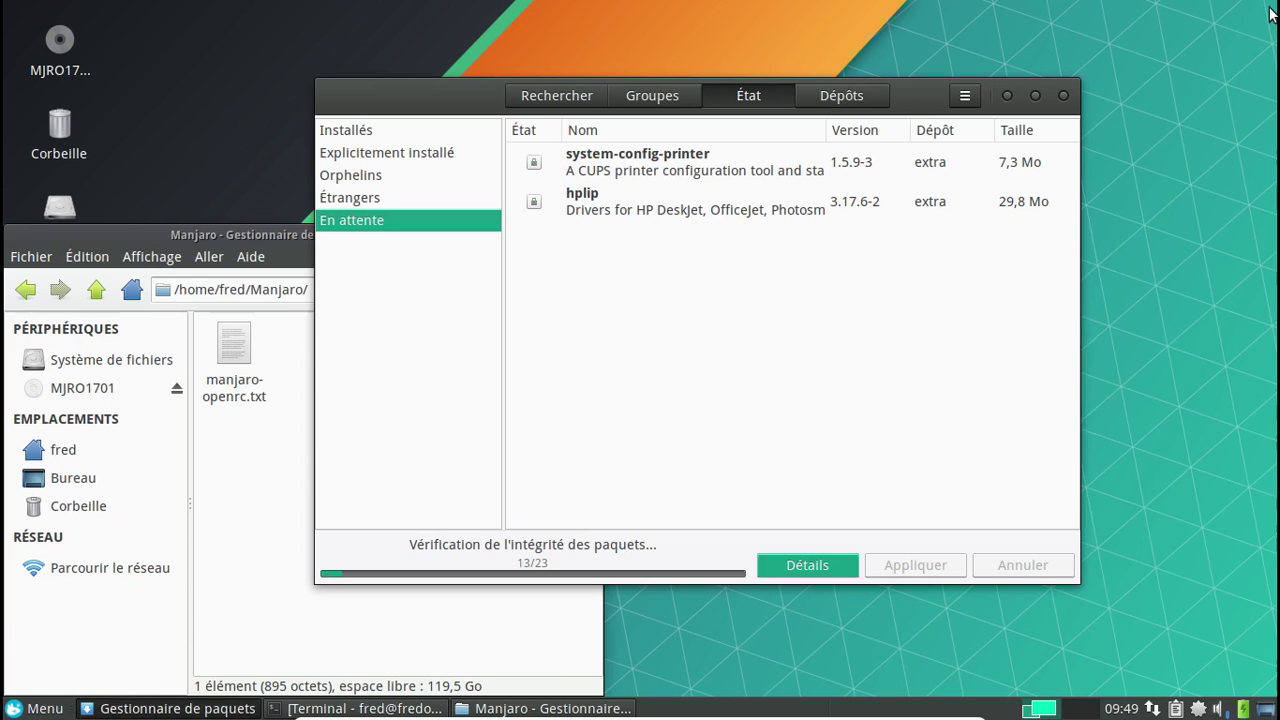
{"action": "left_click", "coordinate": [290, 448]}
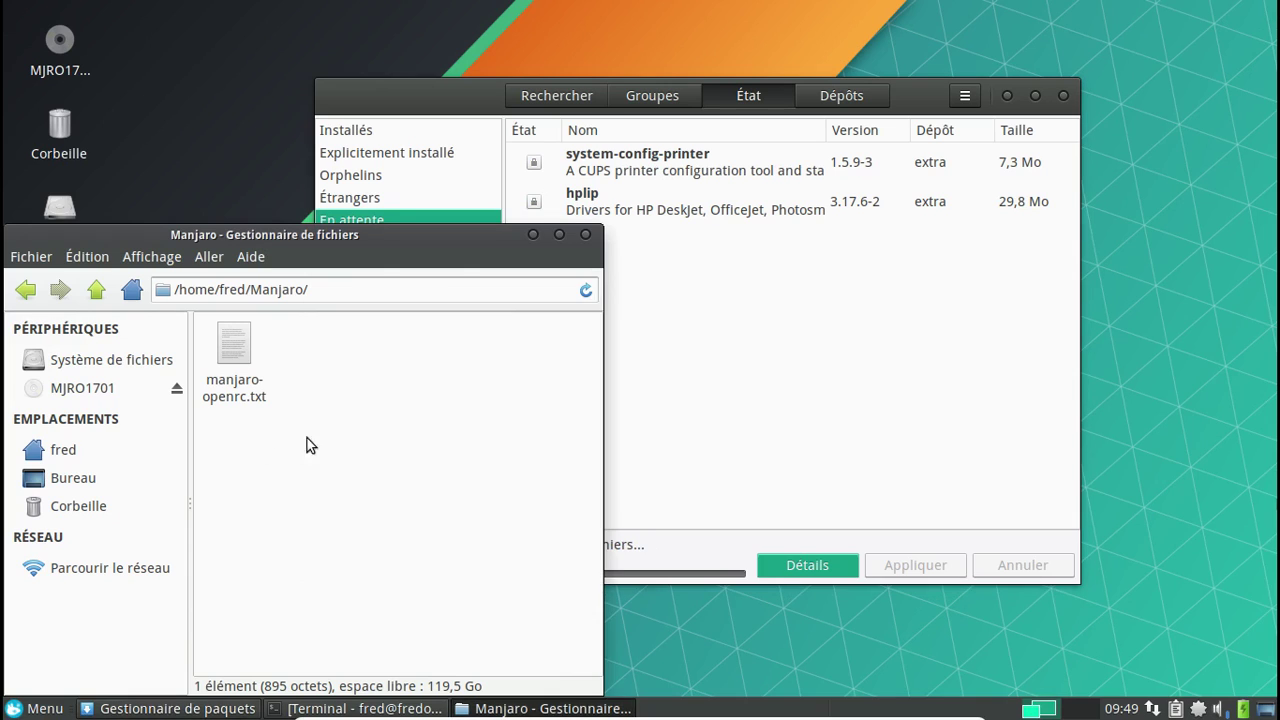
Search 'libreoffice' and mark libreoffice-fresh and libreoffice-fresh-fr for installation
{"action": "left_click", "coordinate": [567, 99]}
{"action": "double_click", "coordinate": [418, 131]}
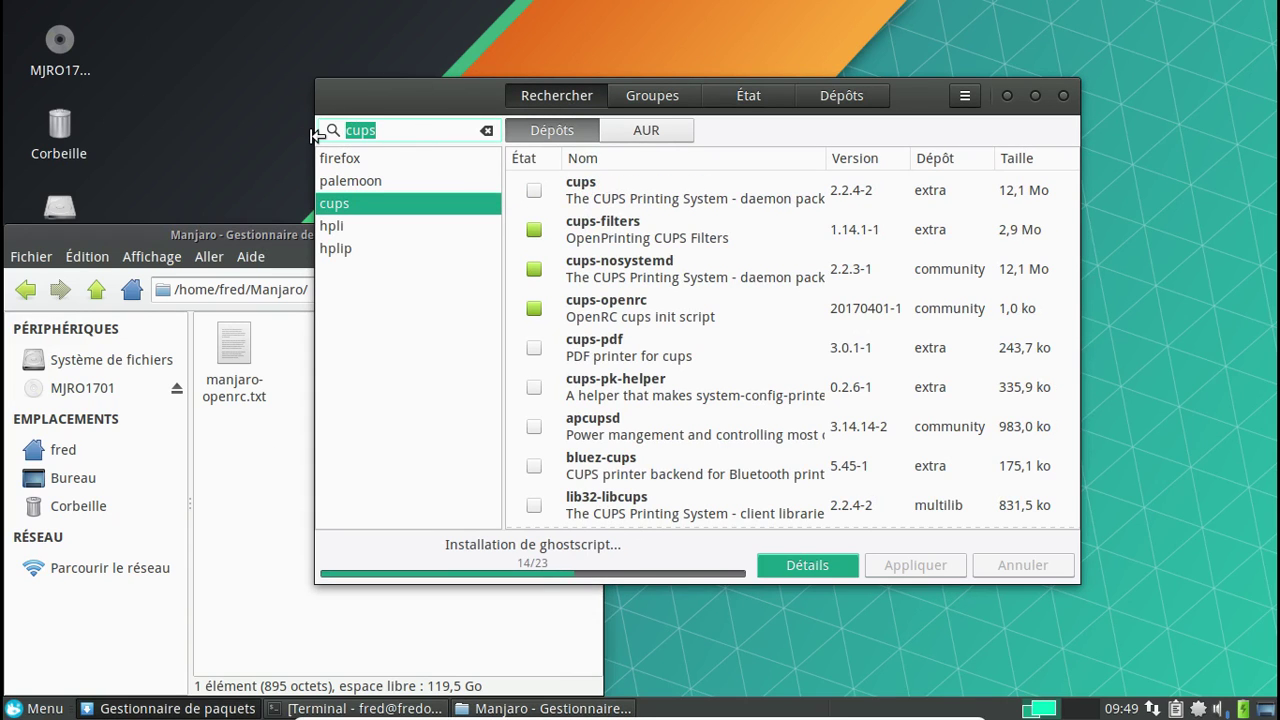
{"action": "key", "text": "BackSpace"}
{"action": "type", "text": "libreoffice"}
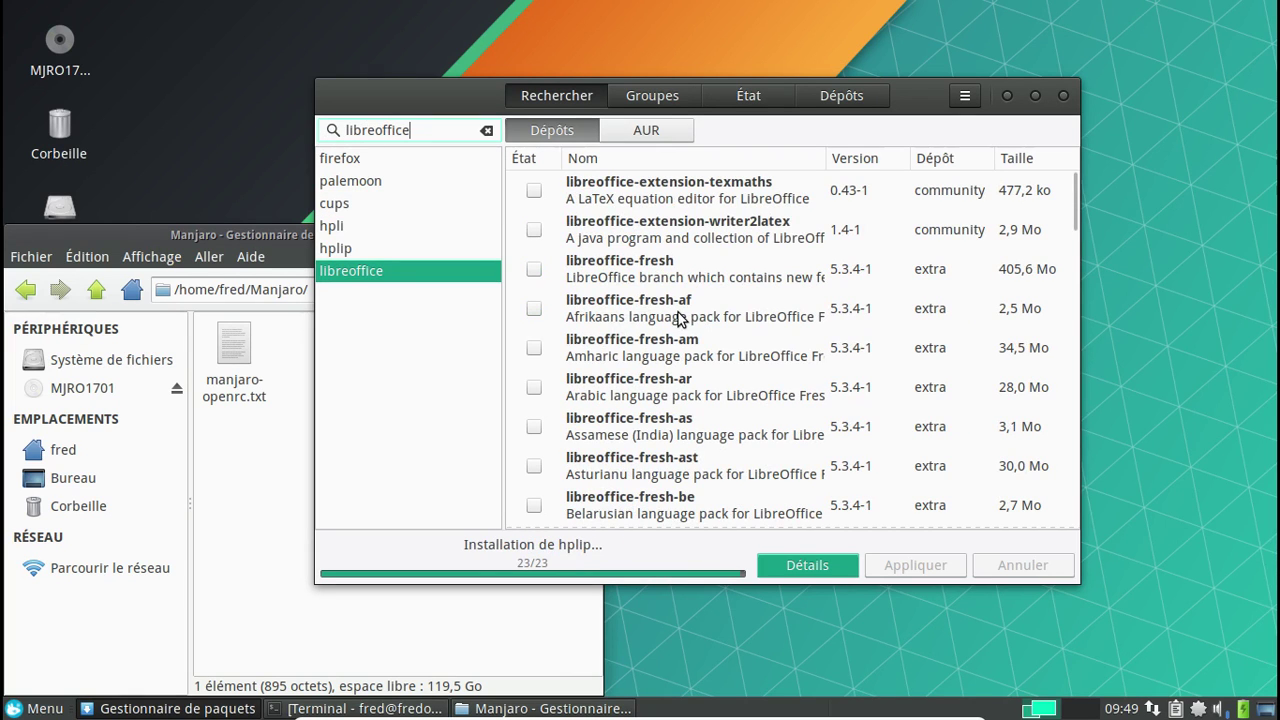
{"action": "left_click", "coordinate": [534, 271]}
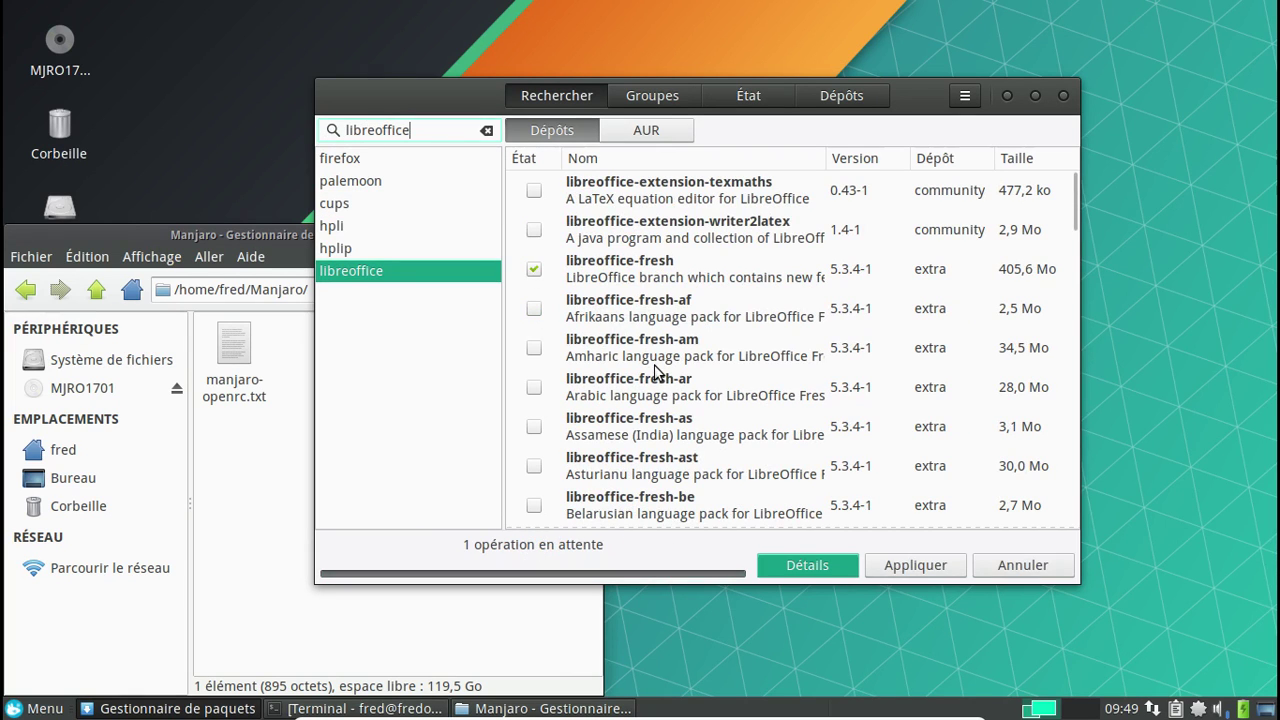
{"action": "scroll", "coordinate": [655, 370], "scroll_direction": "down", "scroll_amount": 5}
{"action": "scroll", "coordinate": [655, 370], "scroll_direction": "down", "scroll_amount": 8}
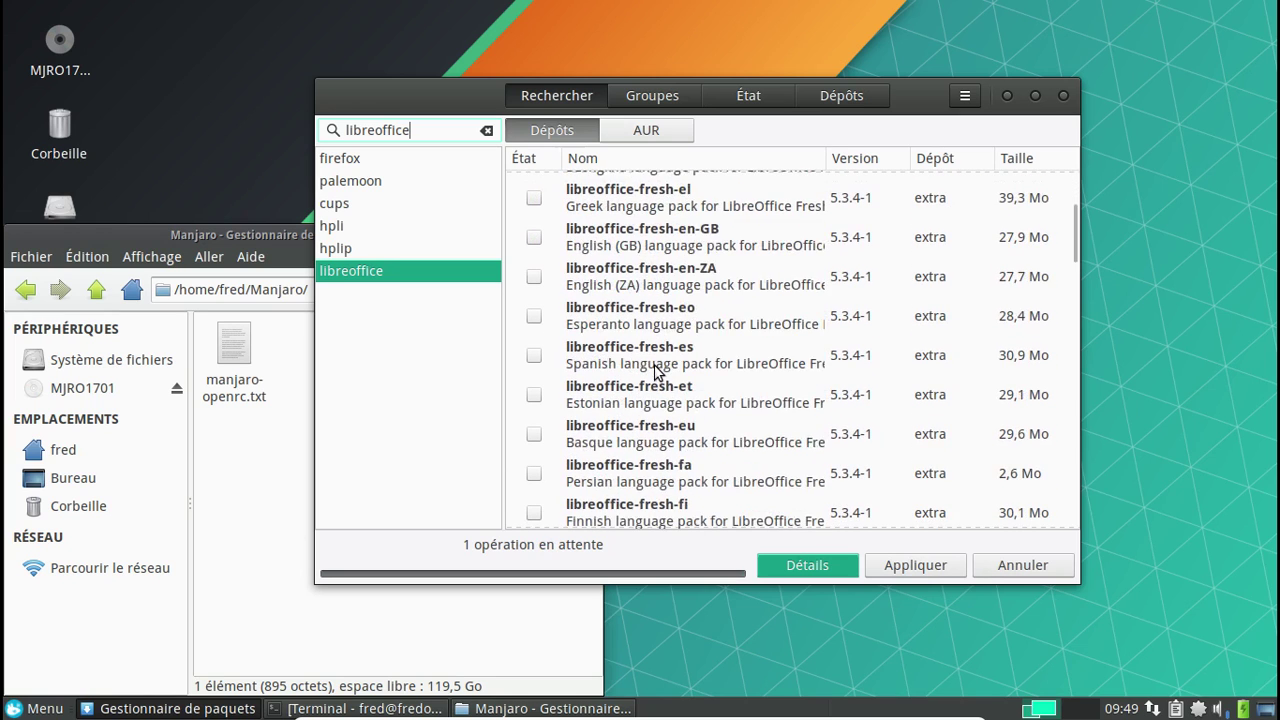
{"action": "scroll", "coordinate": [616, 294], "scroll_direction": "up", "scroll_amount": 1}
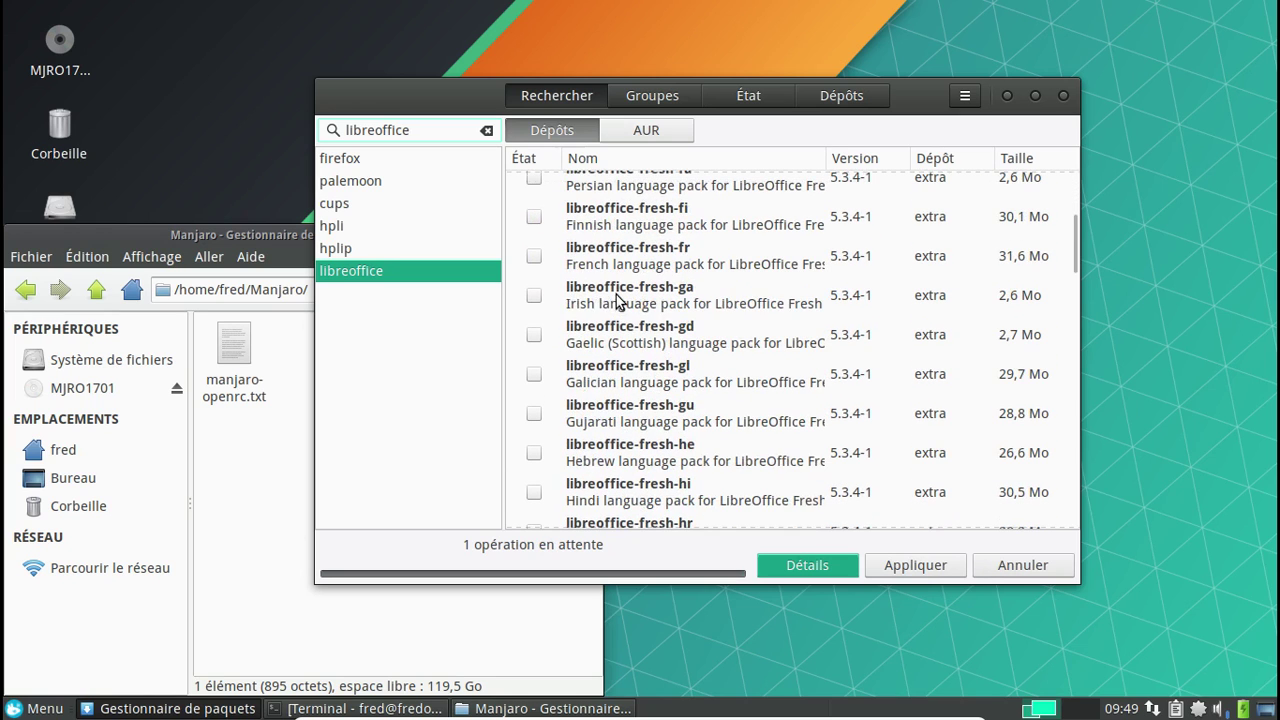
{"action": "left_click", "coordinate": [536, 259]}
Check the multimedia menu, then search 'quod' and mark quodlibet for installation
{"action": "left_click", "coordinate": [38, 708]}
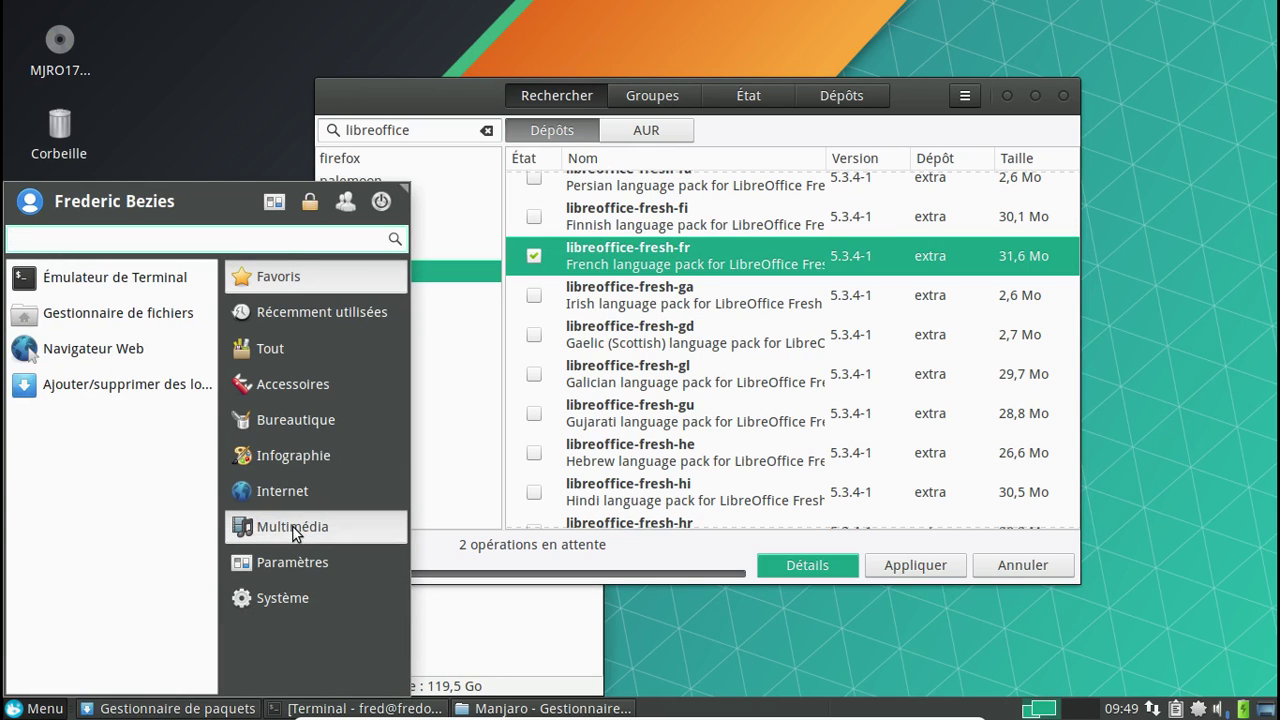
{"action": "left_click", "coordinate": [293, 527]}
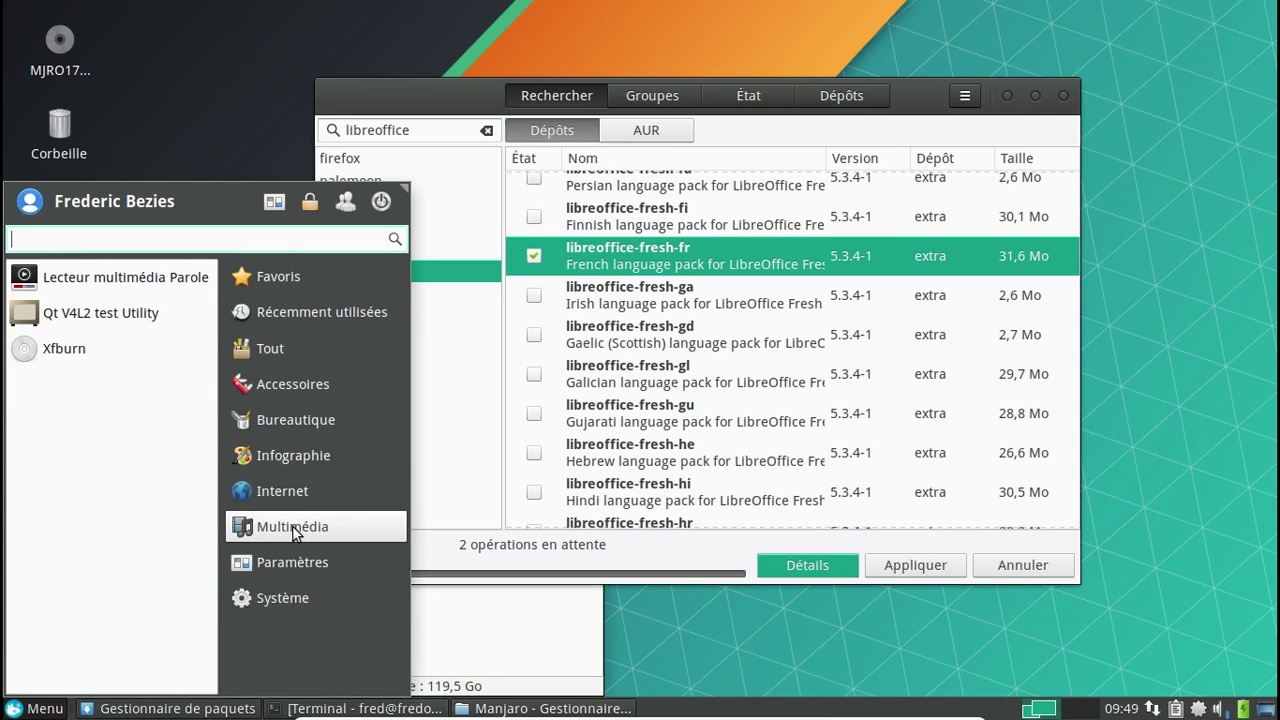
{"action": "left_click", "coordinate": [416, 130]}
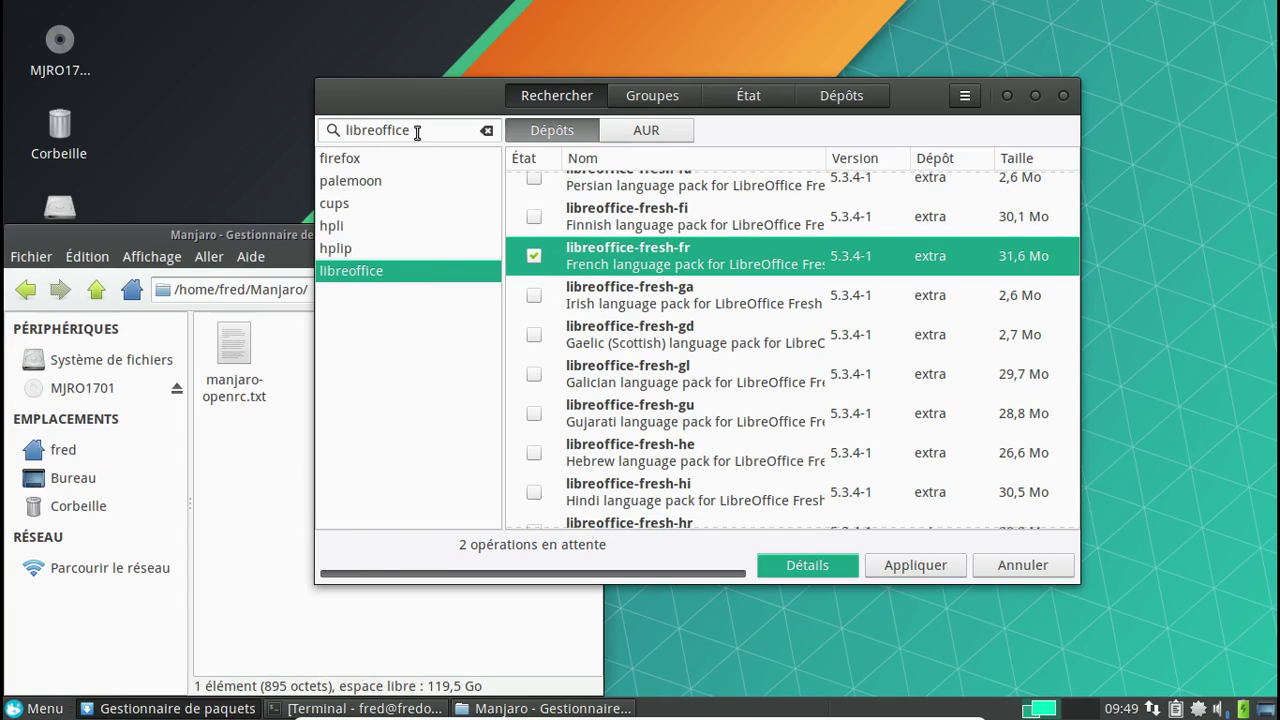
{"action": "double_click", "coordinate": [416, 130]}
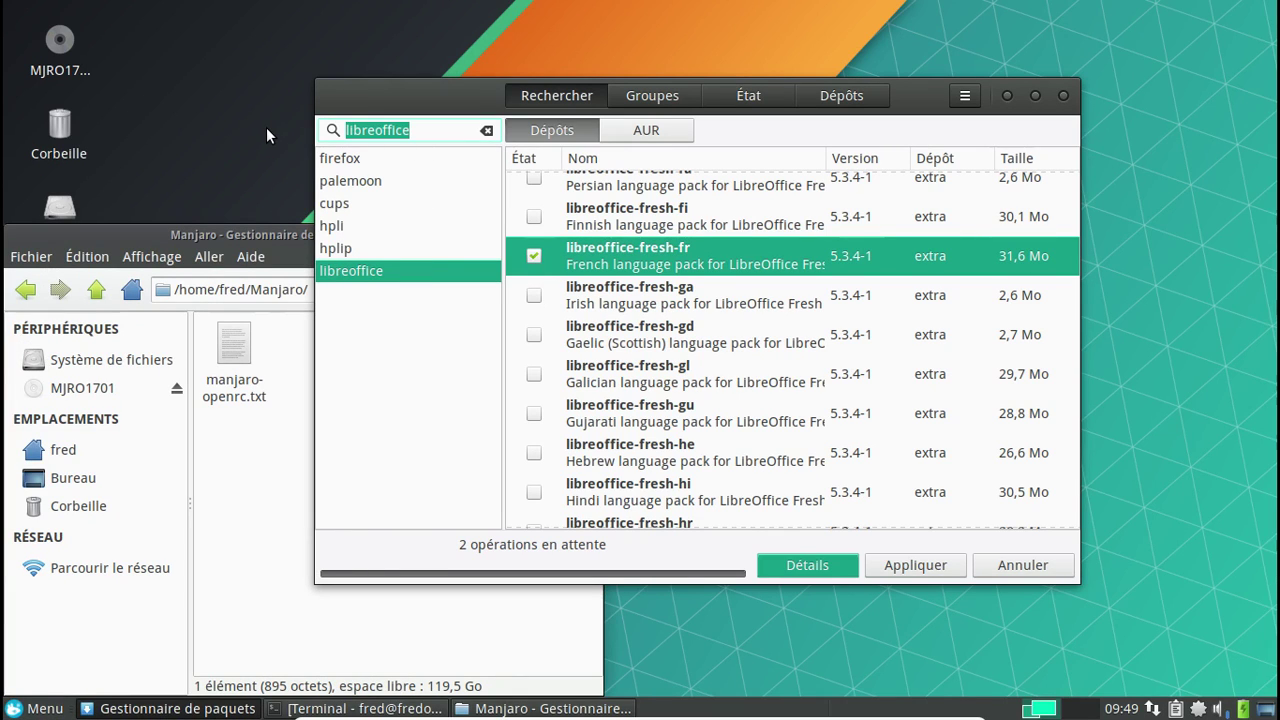
{"action": "type", "text": "guaya"}
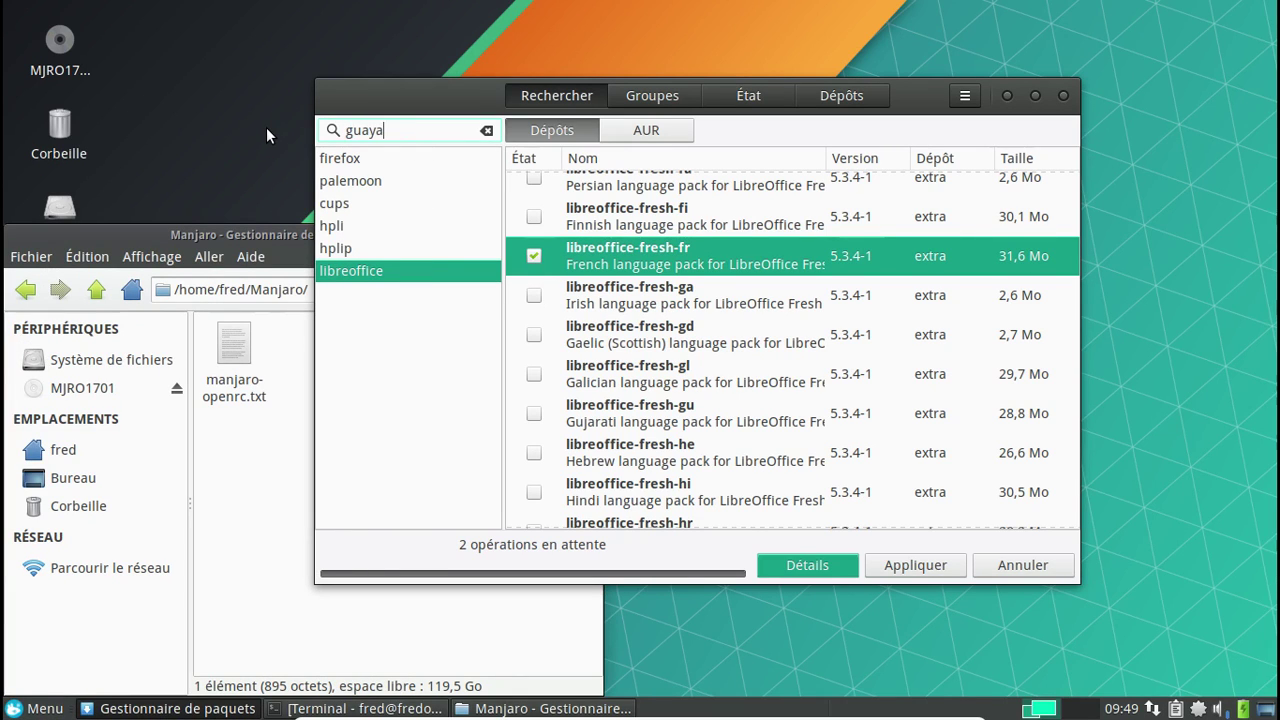
{"action": "key", "text": "BackSpace"}
{"action": "key", "text": "BackSpace"}
{"action": "key", "text": "BackSpace"}
{"action": "key", "text": "BackSpace"}
{"action": "key", "text": "BackSpace"}
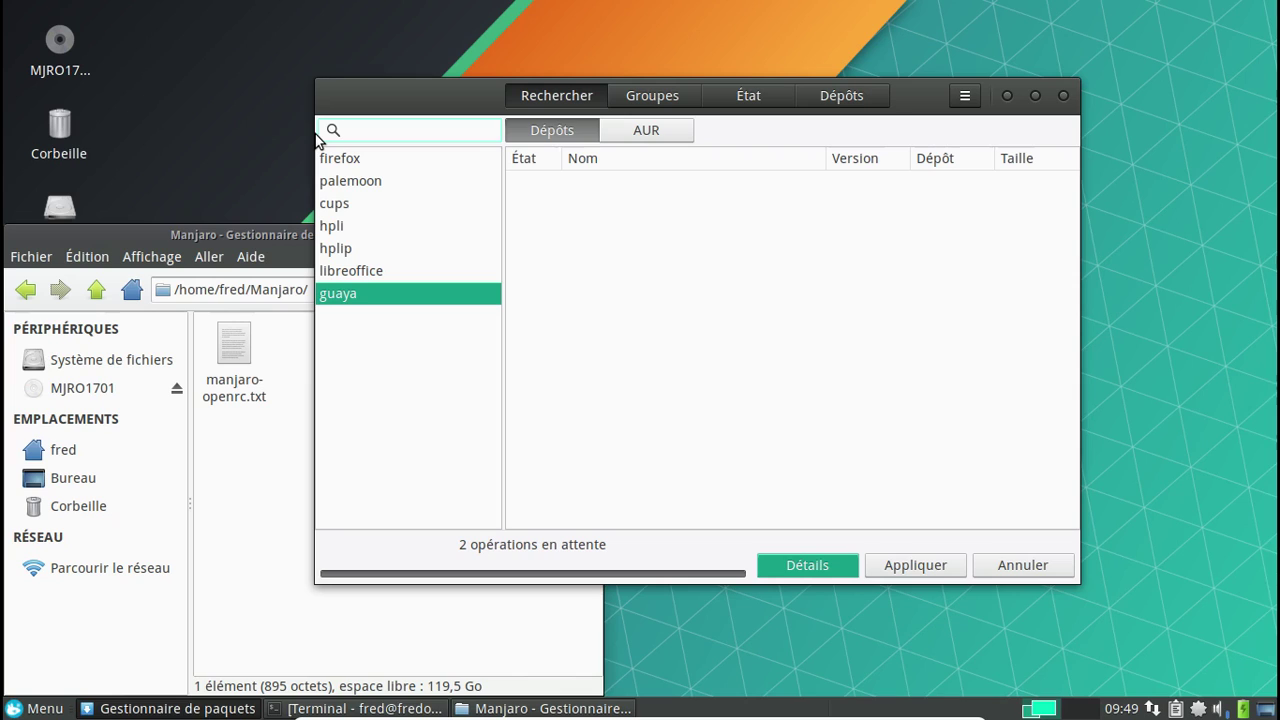
{"action": "type", "text": "qudo"}
{"action": "key", "text": "Return"}
{"action": "left_click", "coordinate": [525, 192]}
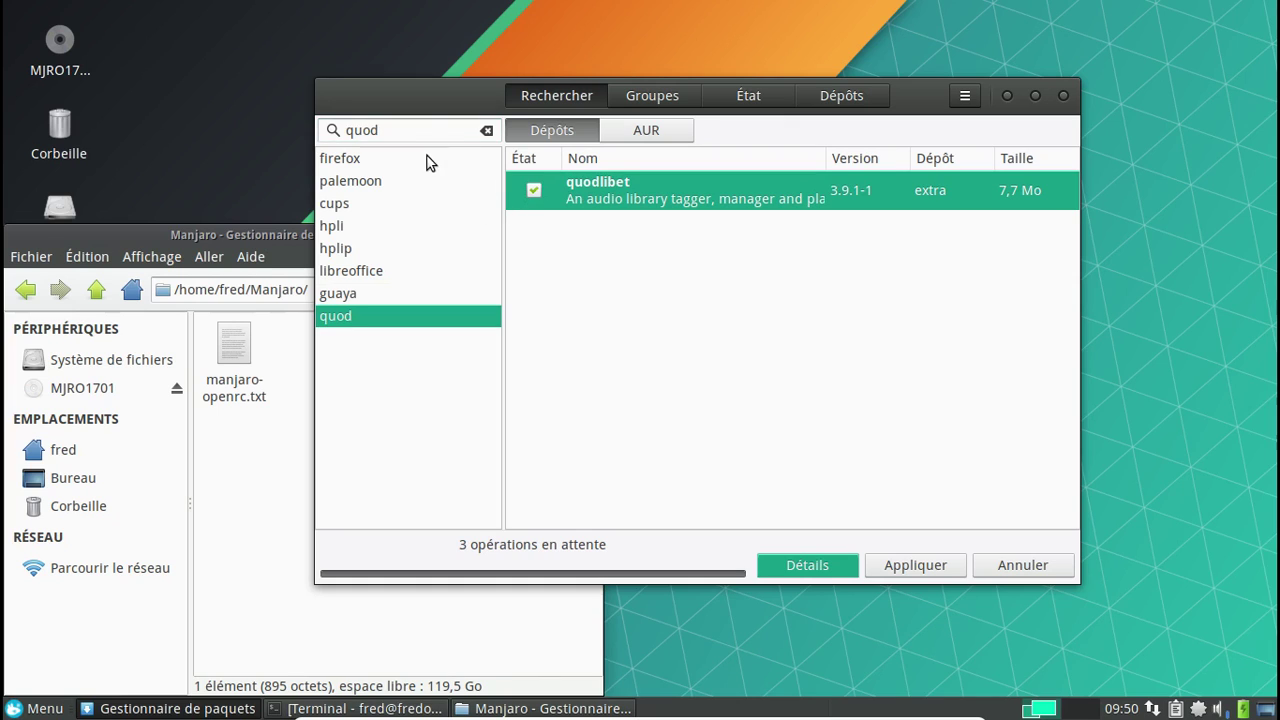
Search for and mark smplayer and parole for installation
{"action": "left_click_drag", "start_coordinate": [414, 130], "coordinate": [340, 128]}
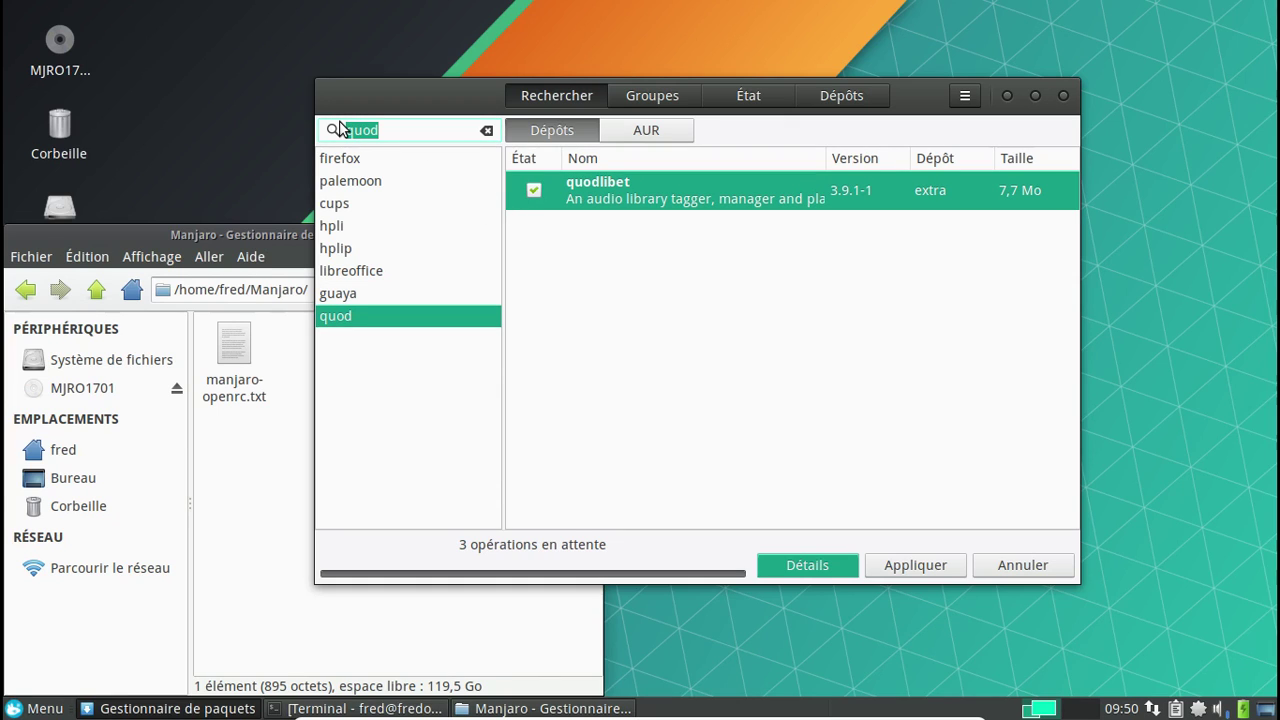
{"action": "type", "text": "mpv"}
{"action": "key", "text": "BackSpace"}
{"action": "type", "text": "smplayer"}
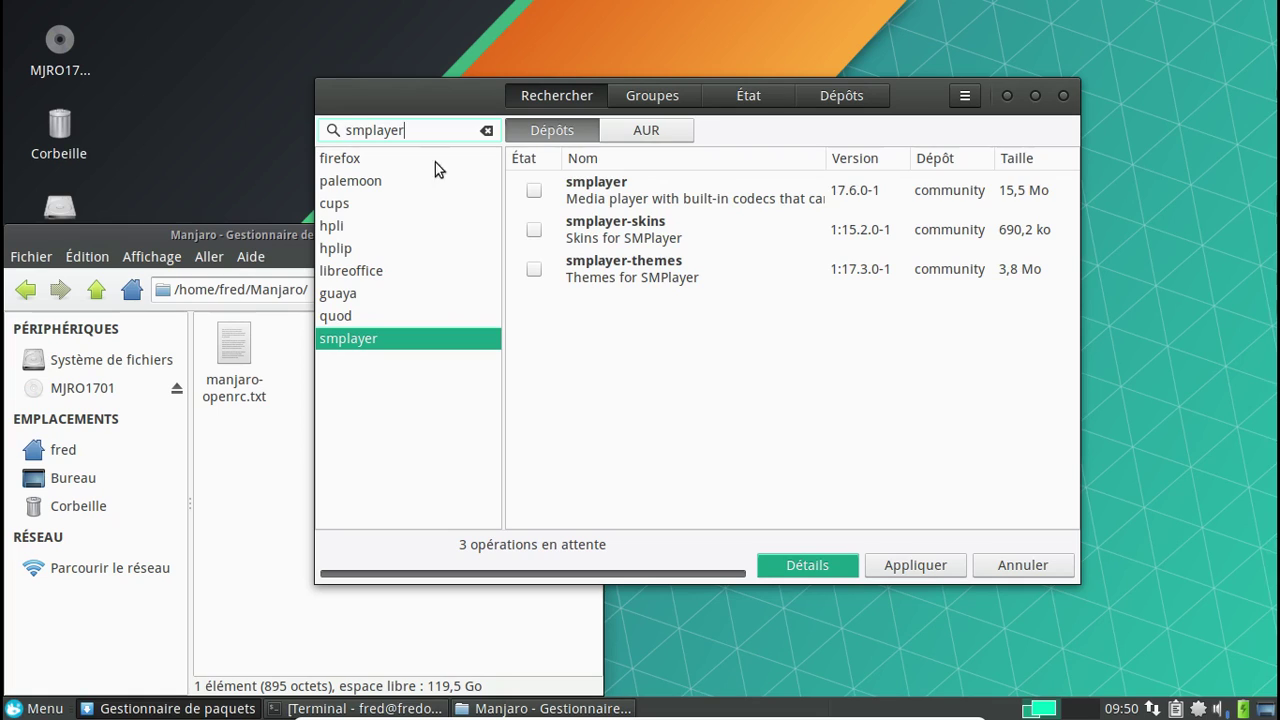
{"action": "left_click", "coordinate": [533, 193]}
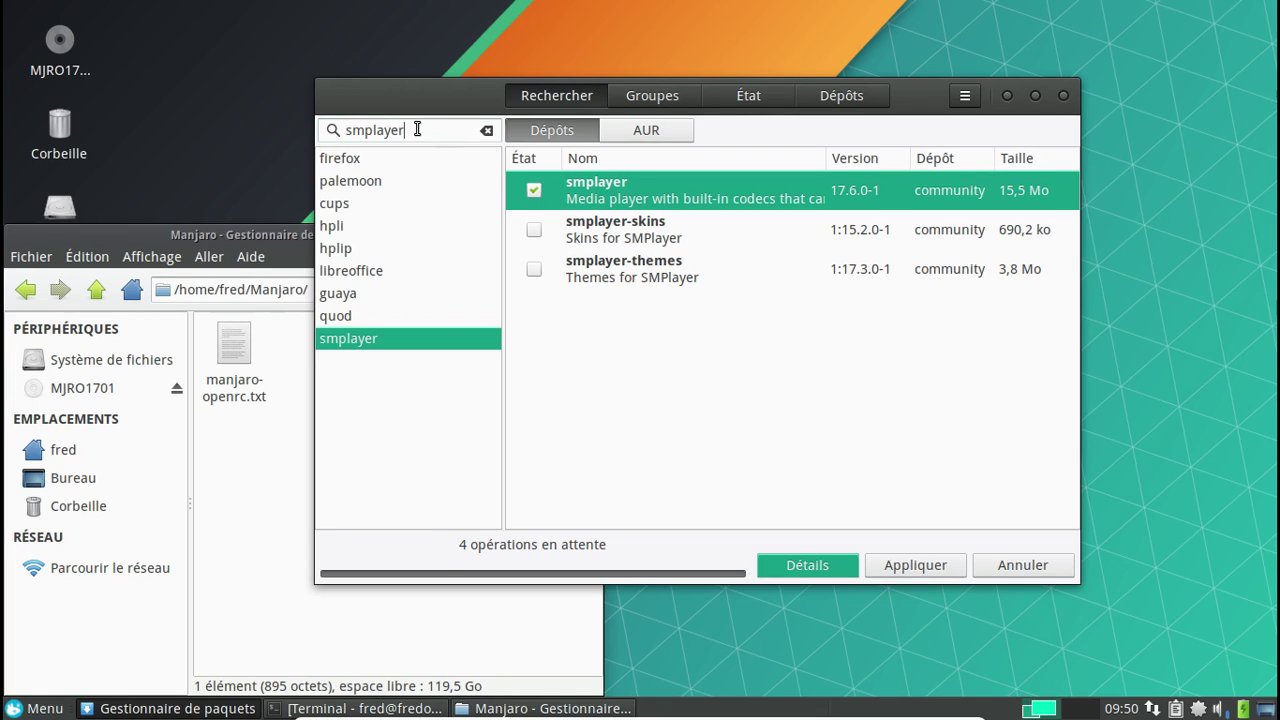
{"action": "double_click", "coordinate": [326, 115]}
{"action": "type", "text": "parole"}
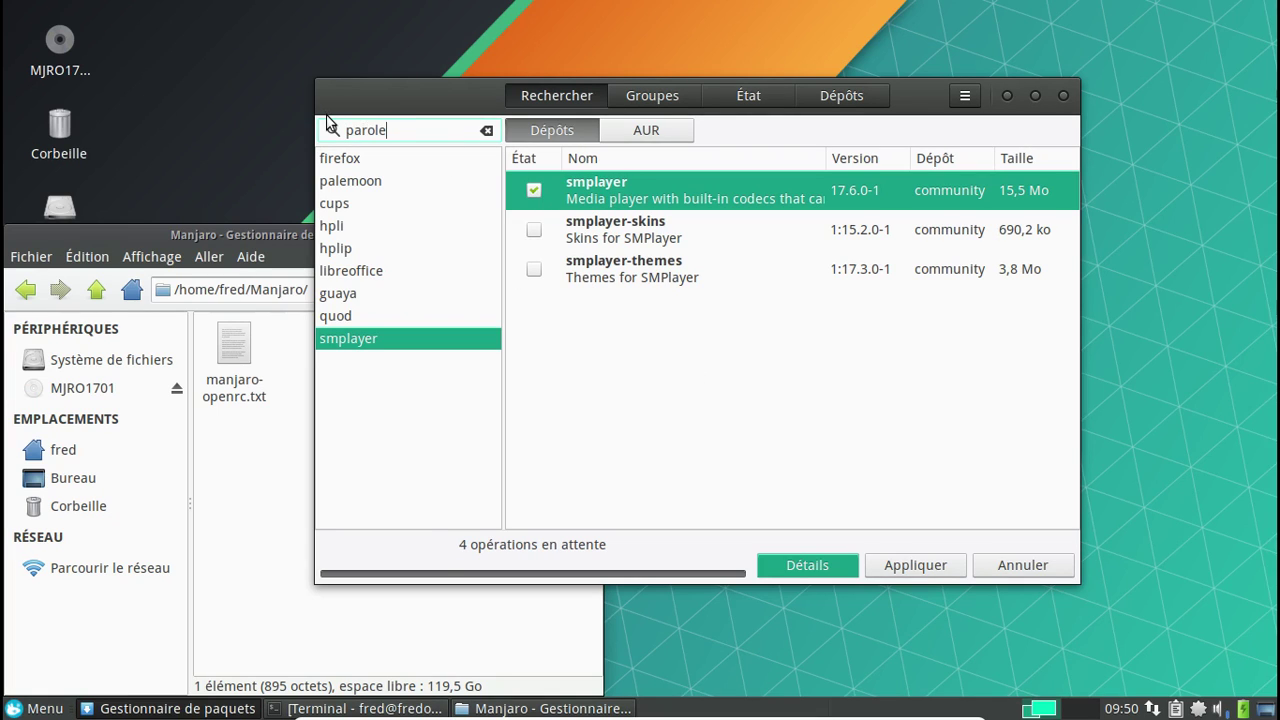
{"action": "left_click", "coordinate": [533, 193]}
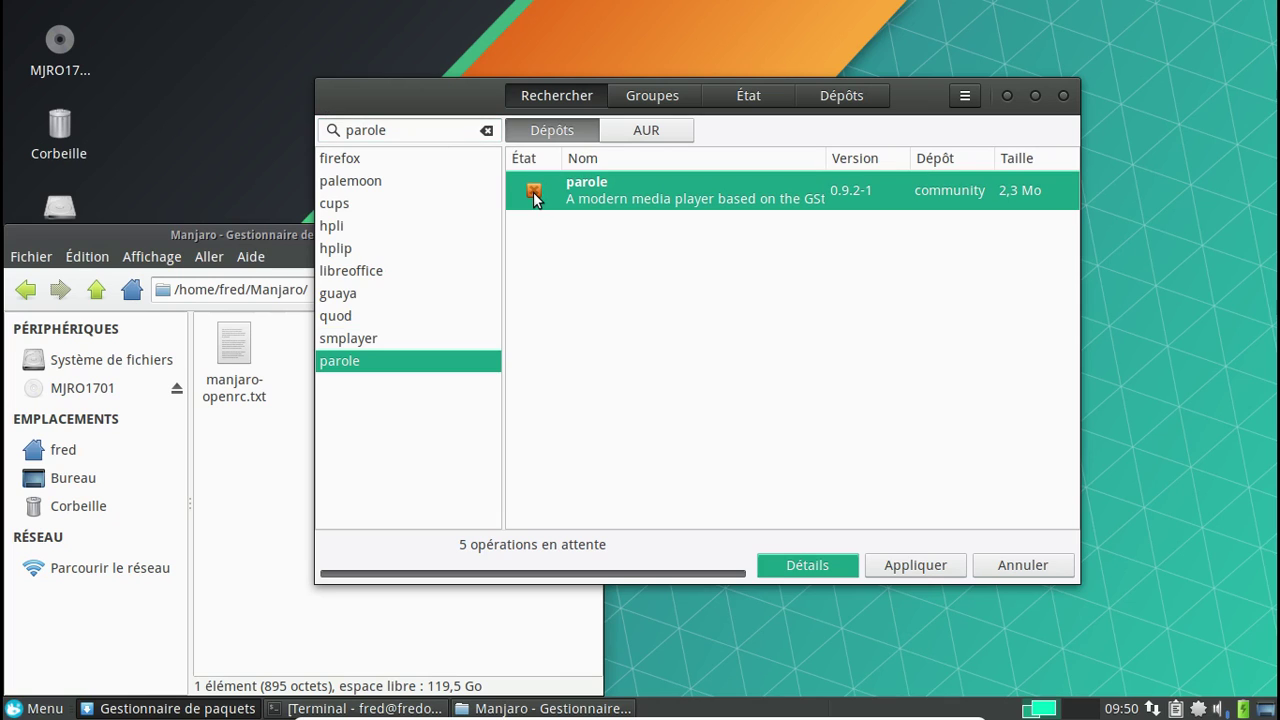
Apply and confirm the queued package installations, then minimize the file manager
{"action": "left_click", "coordinate": [924, 571]}
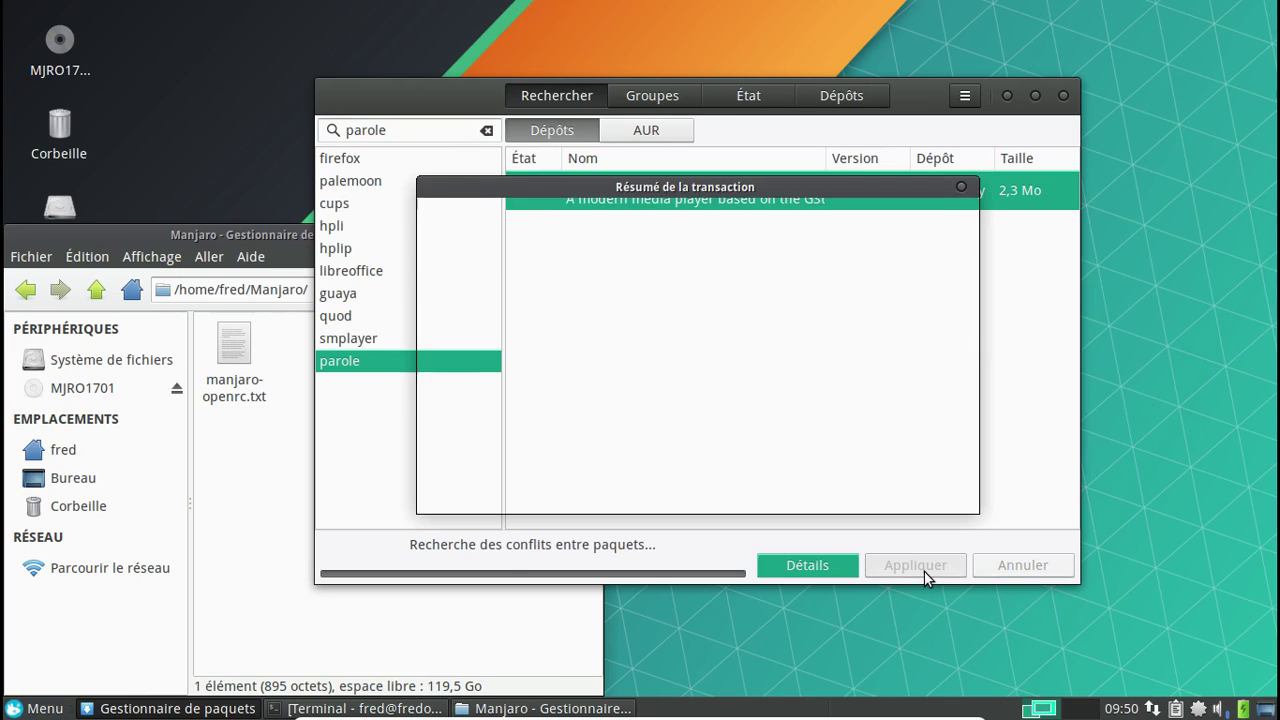
{"action": "left_click", "coordinate": [921, 505]}
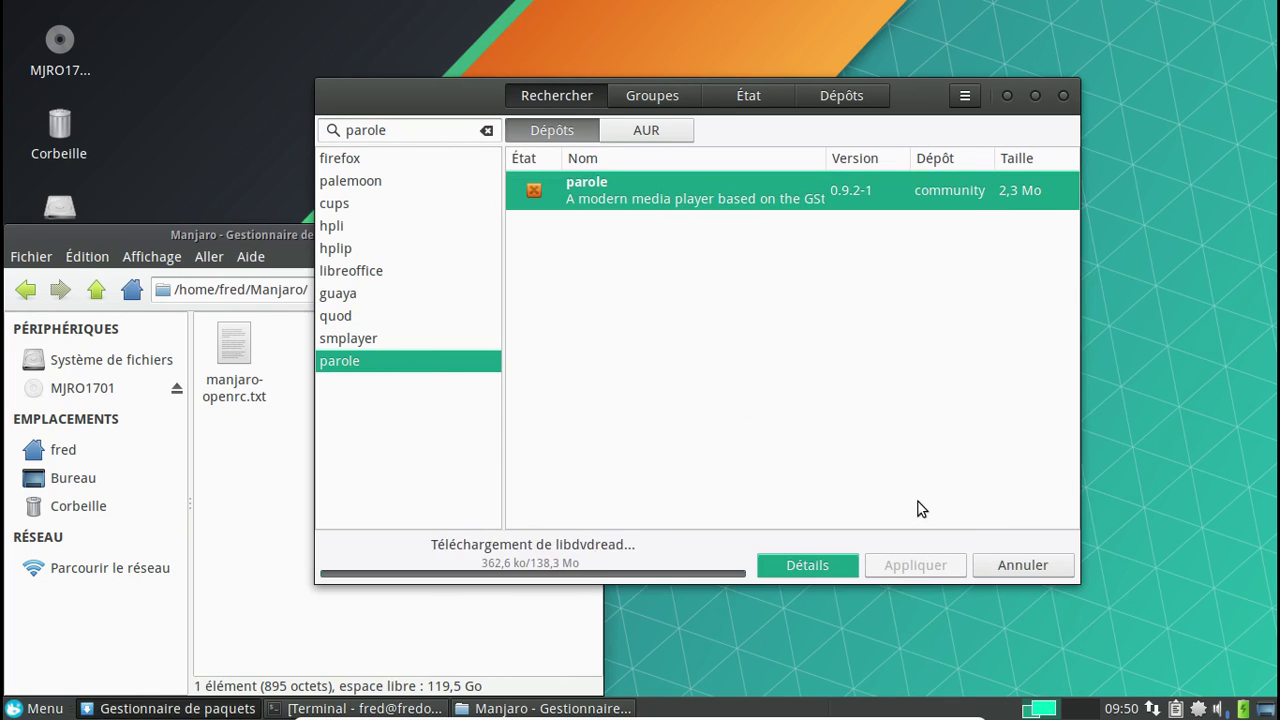
{"action": "left_click", "coordinate": [280, 237]}
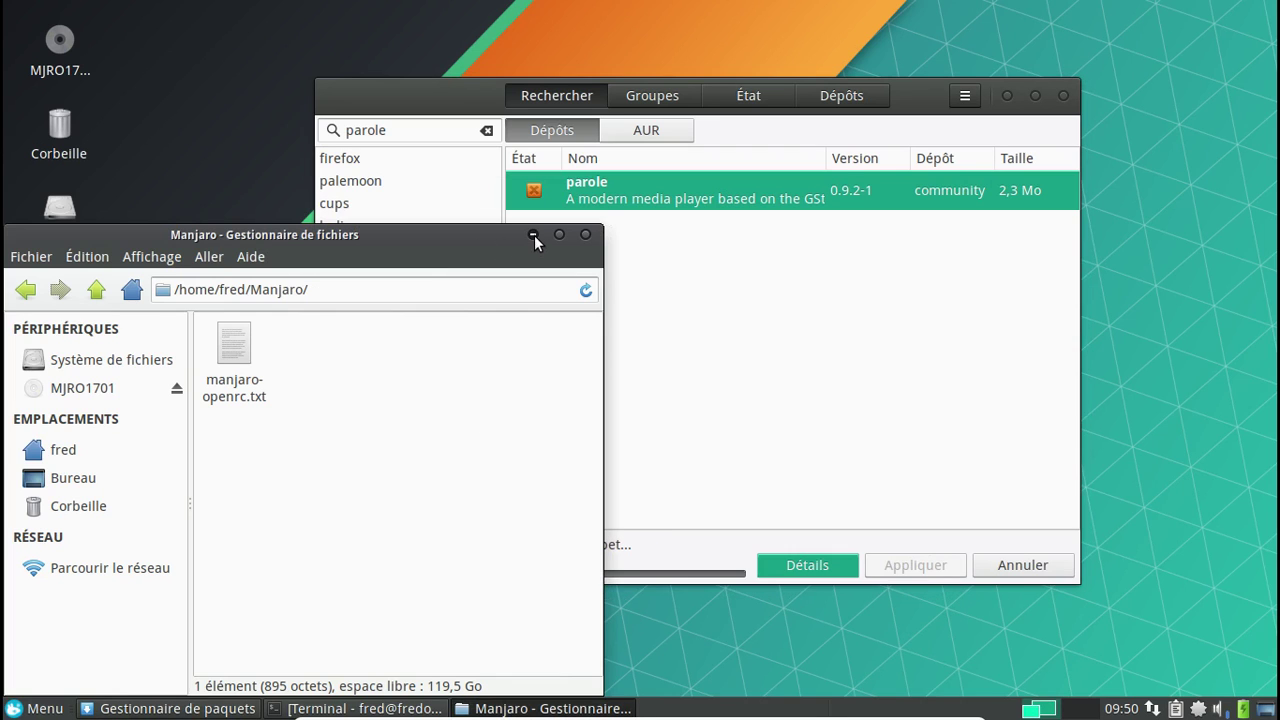
{"action": "left_click", "coordinate": [533, 234]}
Search 'cups' in the application menu and launch Configuration de l'impression
{"action": "left_click", "coordinate": [14, 710]}
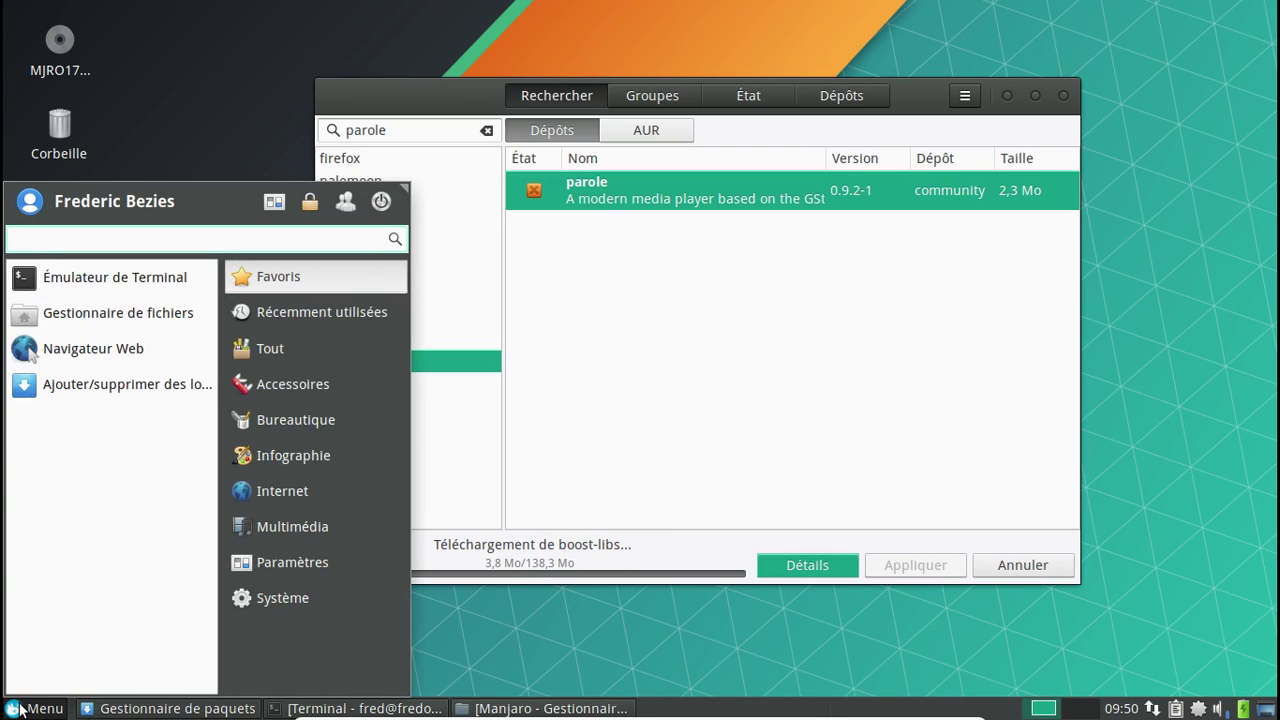
{"action": "type", "text": "cups"}
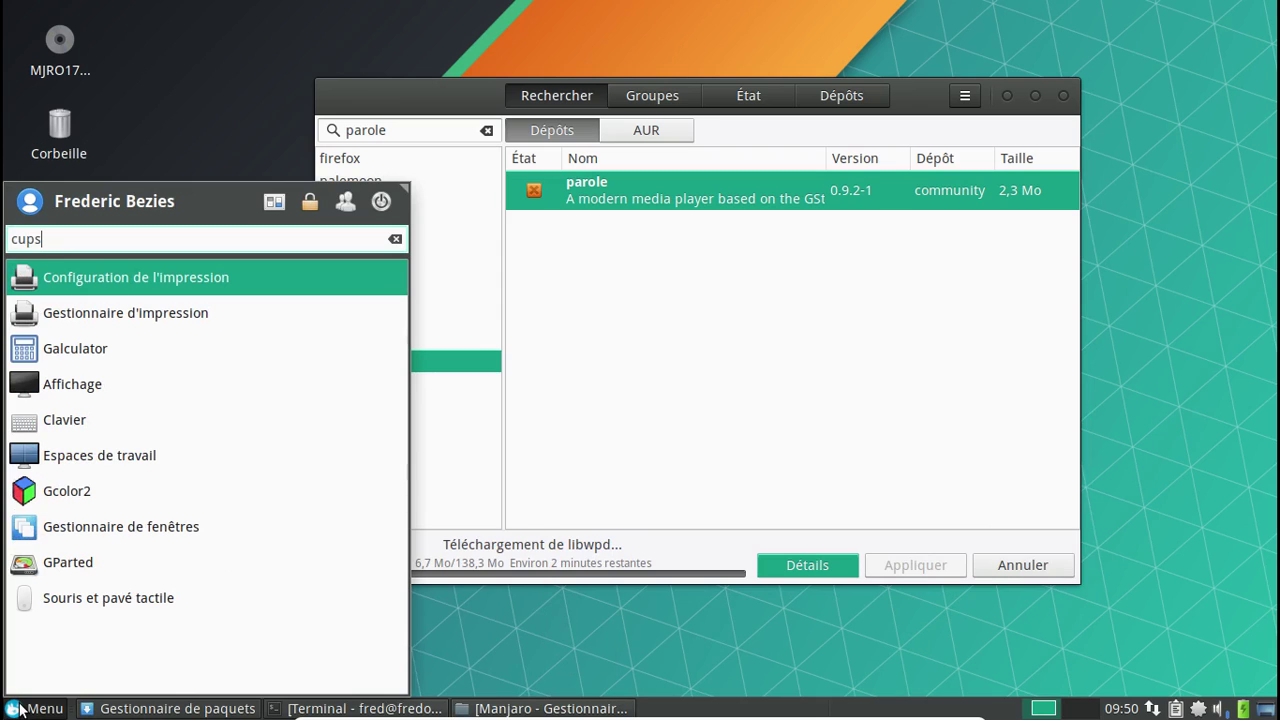
{"action": "left_click", "coordinate": [164, 289]}
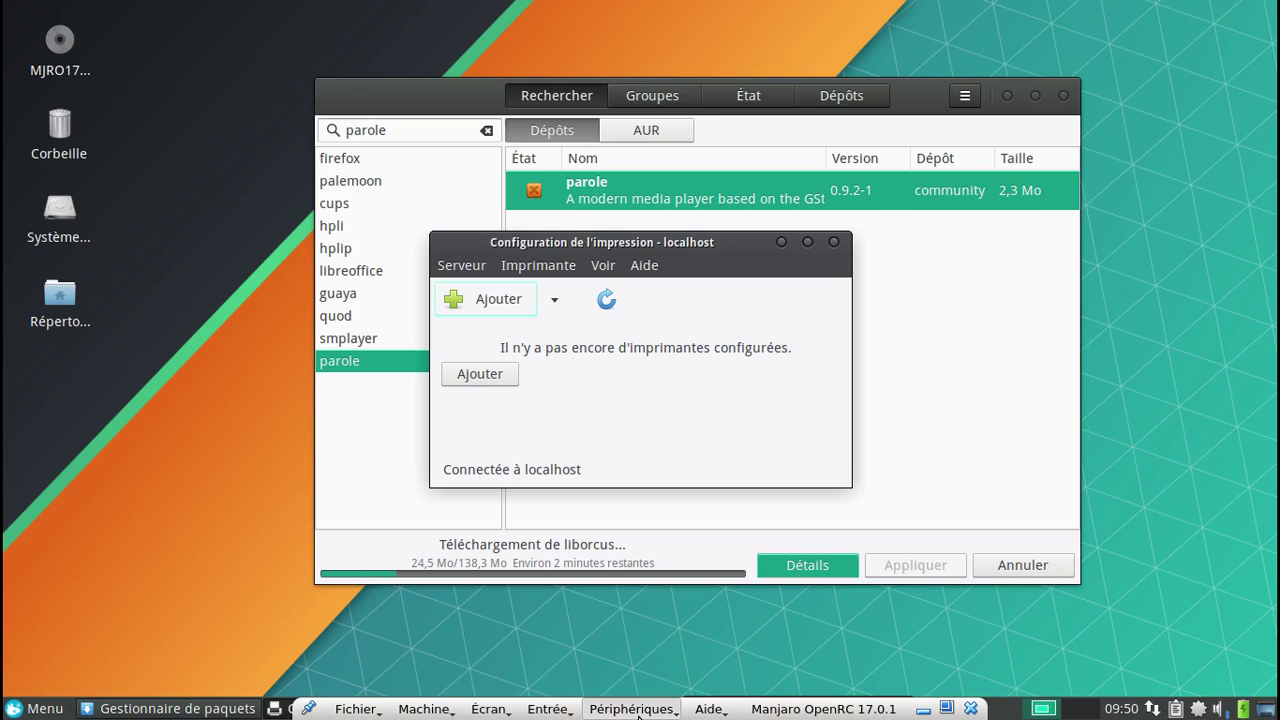
Attach the HP DeskJet 2130 to the virtual machine and start adding a new printer
{"action": "left_click", "coordinate": [638, 712]}
{"action": "mouse_move", "coordinate": [646, 570]}
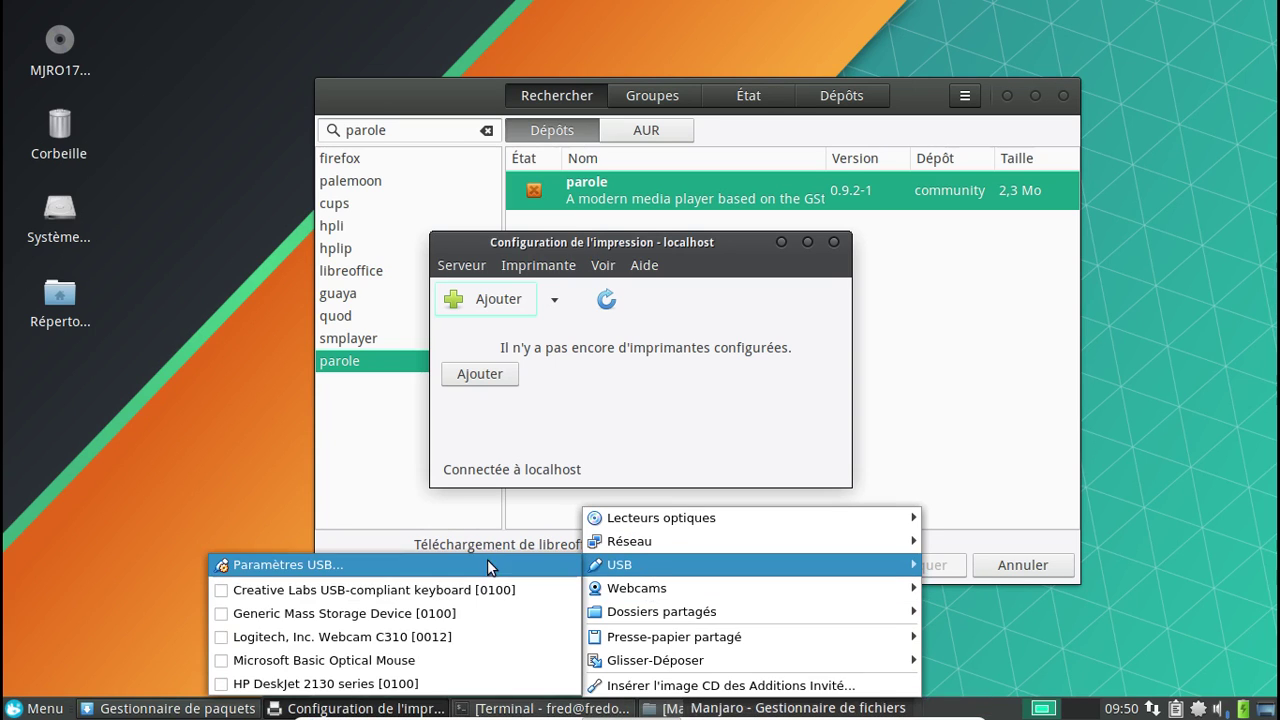
{"action": "left_click", "coordinate": [402, 677]}
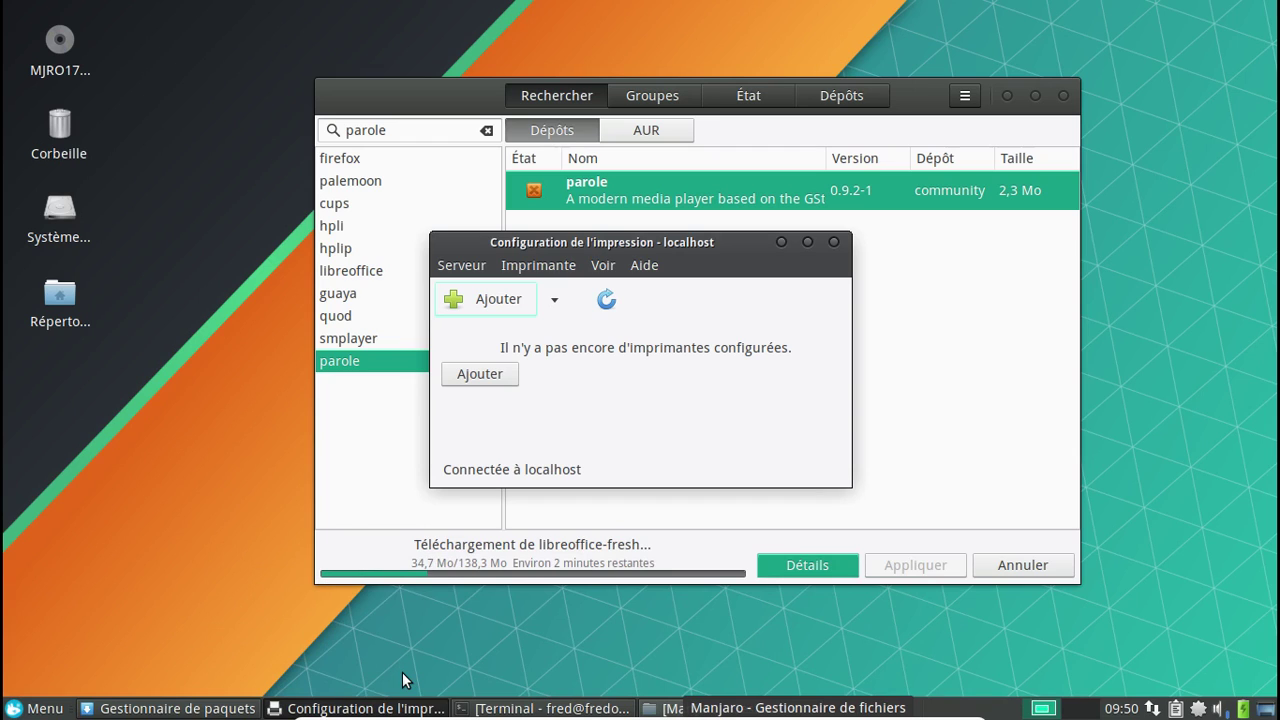
{"action": "left_click", "coordinate": [490, 300]}
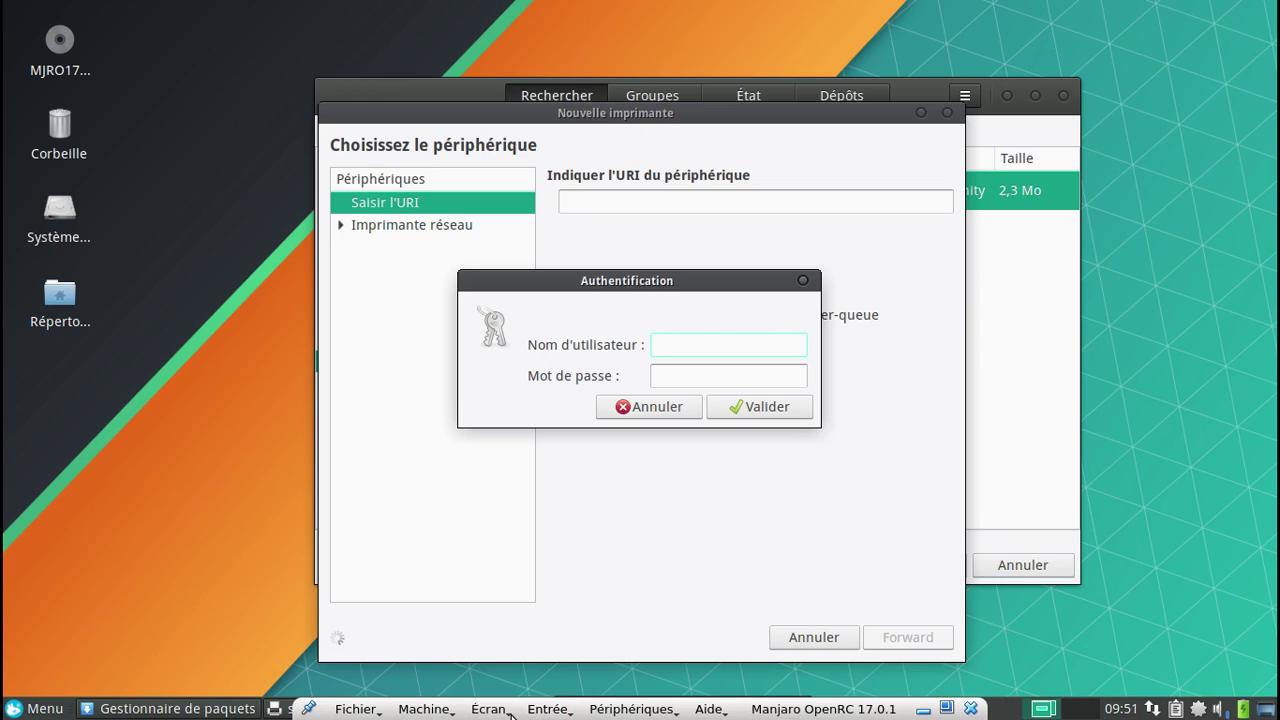
{"action": "left_click", "coordinate": [489, 709]}
{"action": "left_click", "coordinate": [480, 560]}
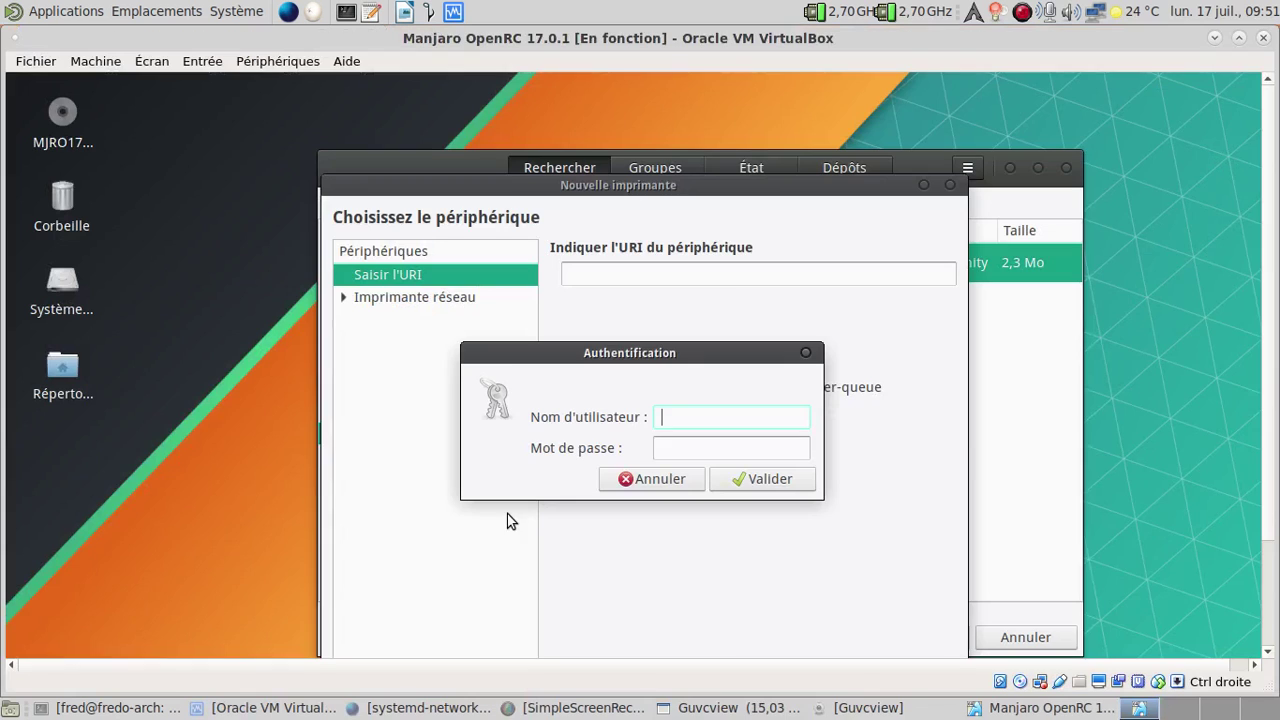
{"action": "left_click", "coordinate": [276, 62]}
{"action": "mouse_move", "coordinate": [185, 60]}
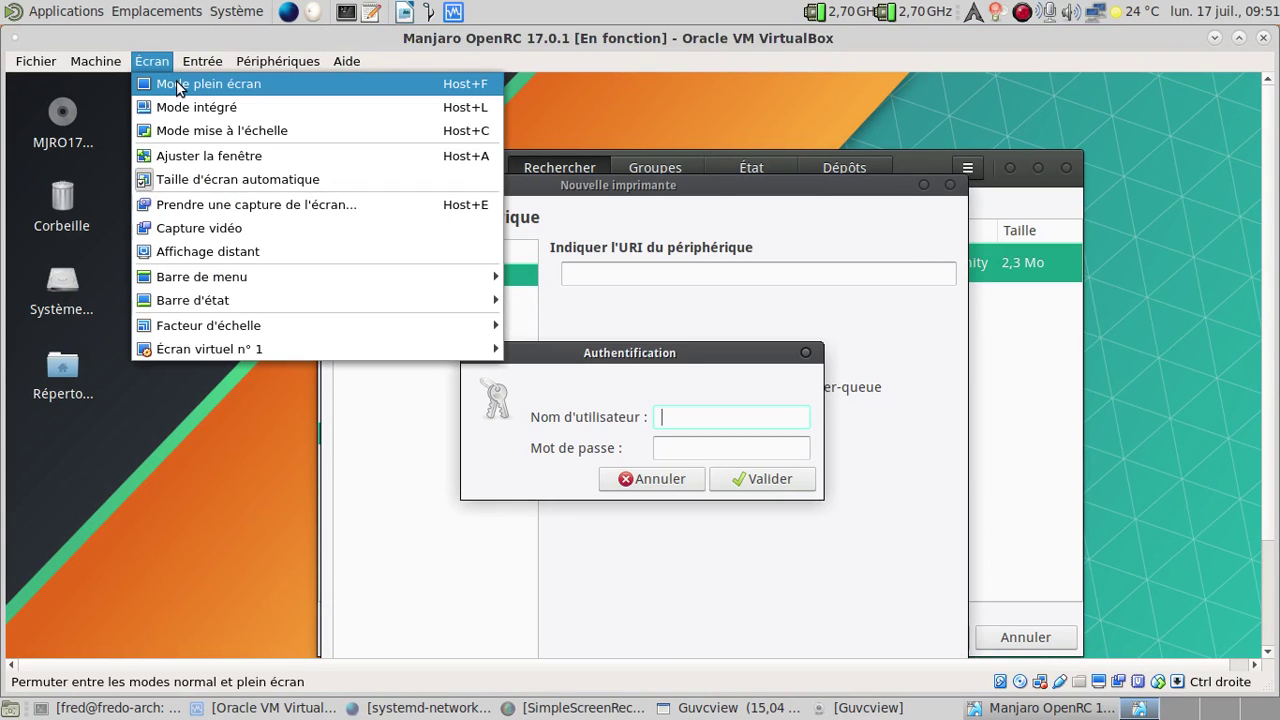
{"action": "left_click", "coordinate": [177, 84]}
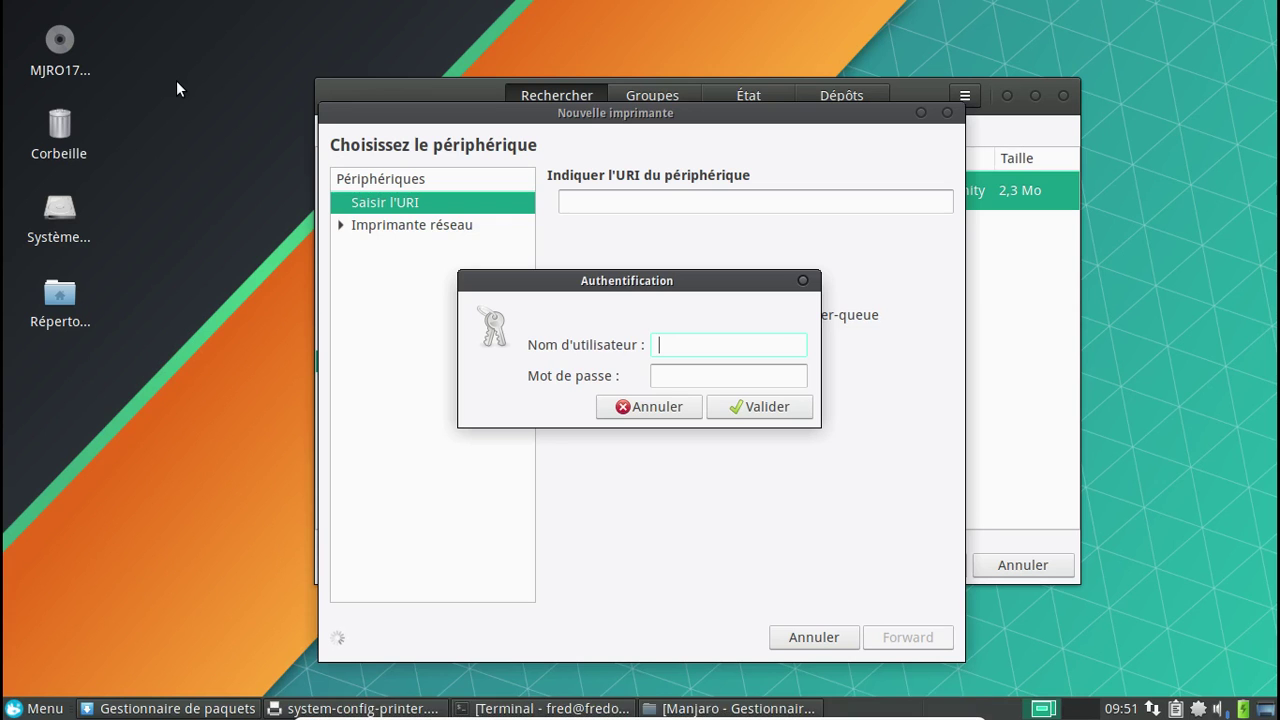
Authenticate as root with the administrator password, then pick HP DeskJet 2130 and go forward
{"action": "type", "text": "root"}
{"action": "key", "text": "Tab"}
{"action": "type", "text": "********"}
{"action": "key", "text": "Return"}
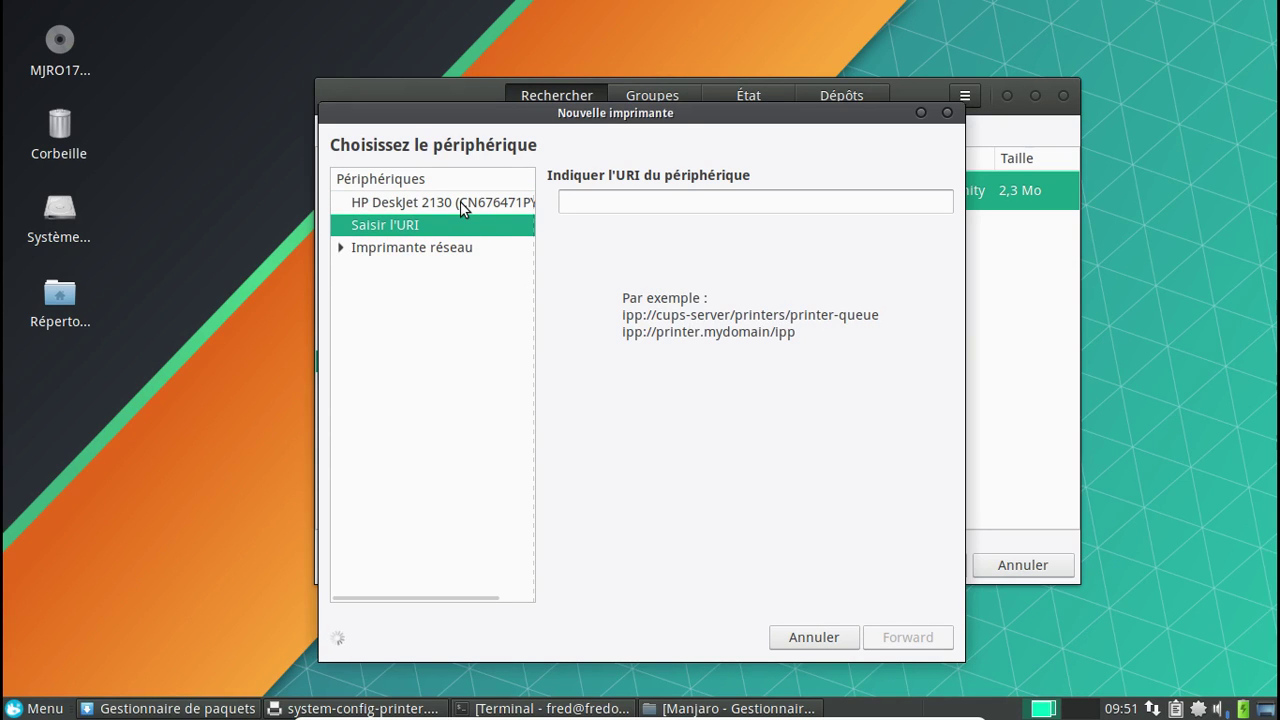
{"action": "left_click", "coordinate": [462, 208]}
{"action": "left_click", "coordinate": [907, 645]}
{"action": "left_click", "coordinate": [1002, 397]}
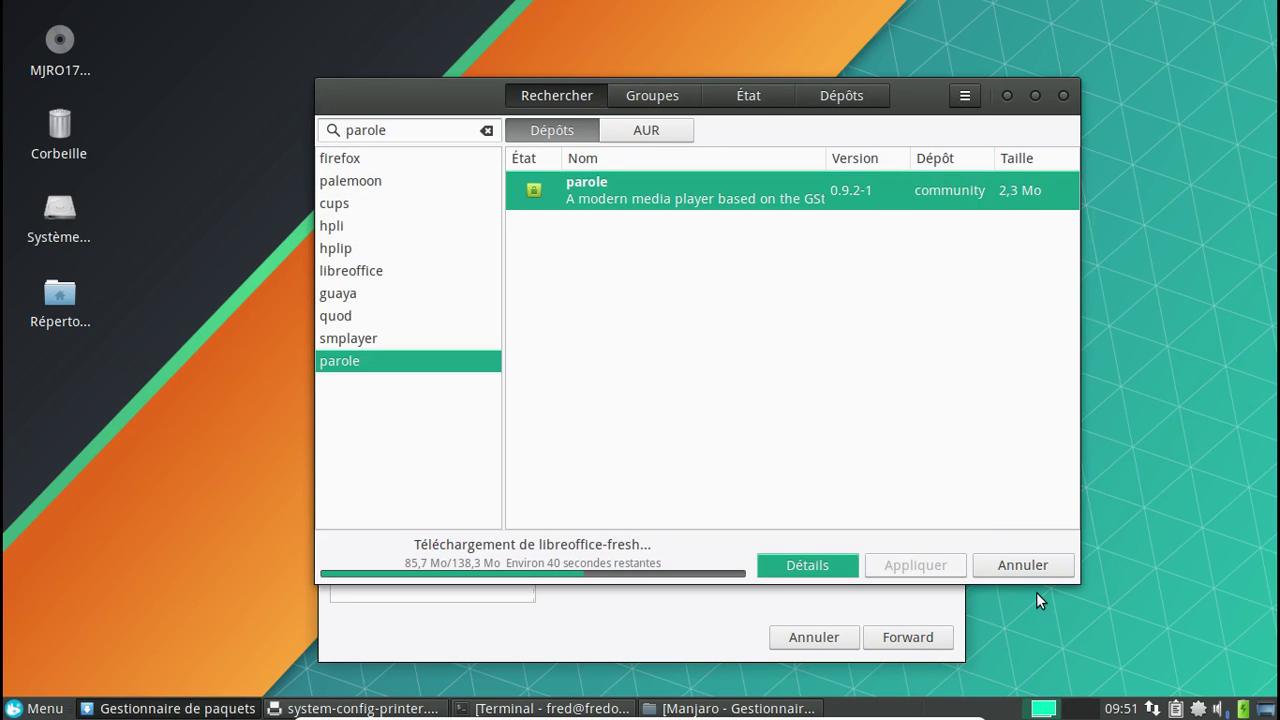
{"action": "left_click", "coordinate": [40, 708]}
{"action": "left_click", "coordinate": [268, 421]}
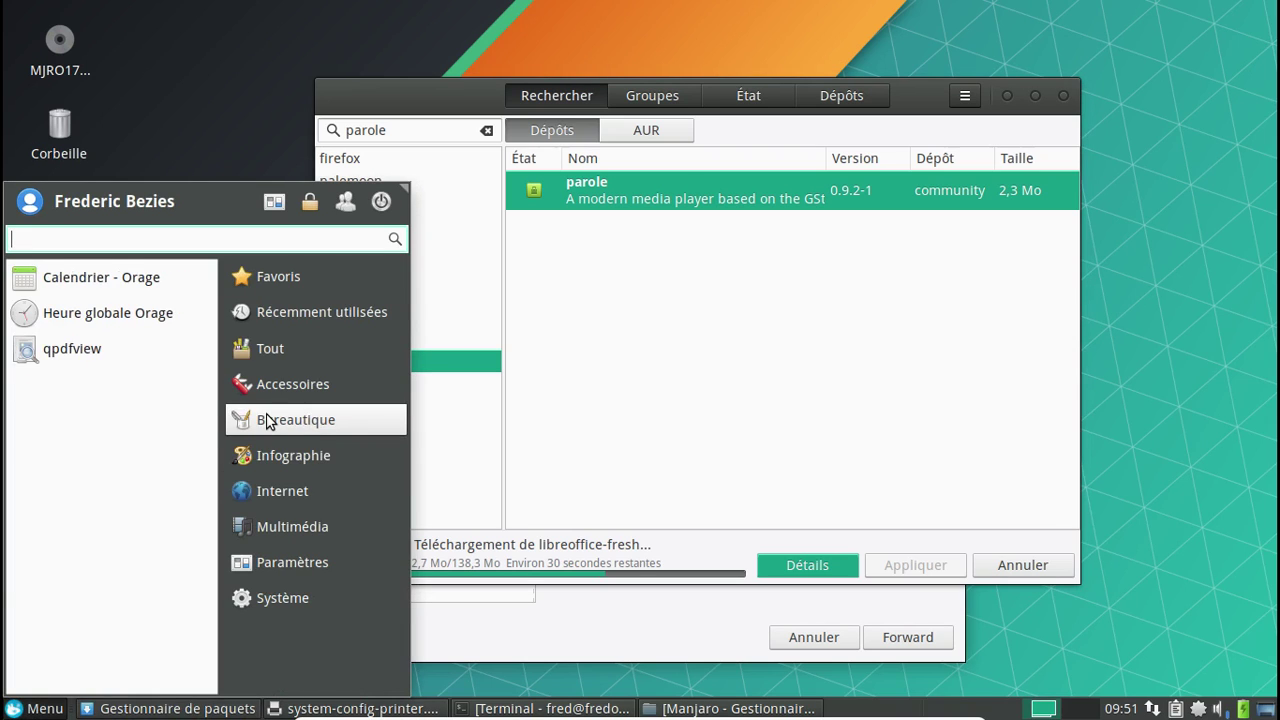
{"action": "left_click", "coordinate": [272, 460]}
{"action": "left_click", "coordinate": [268, 492]}
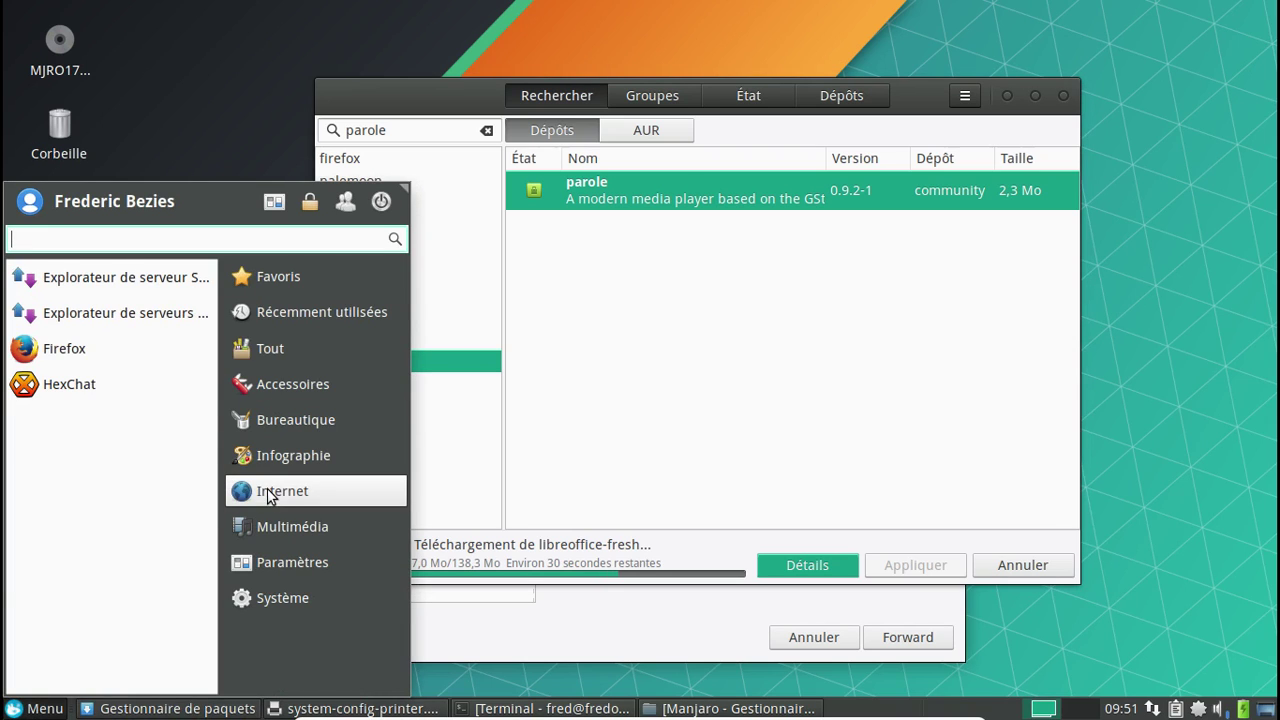
{"action": "left_click", "coordinate": [268, 523]}
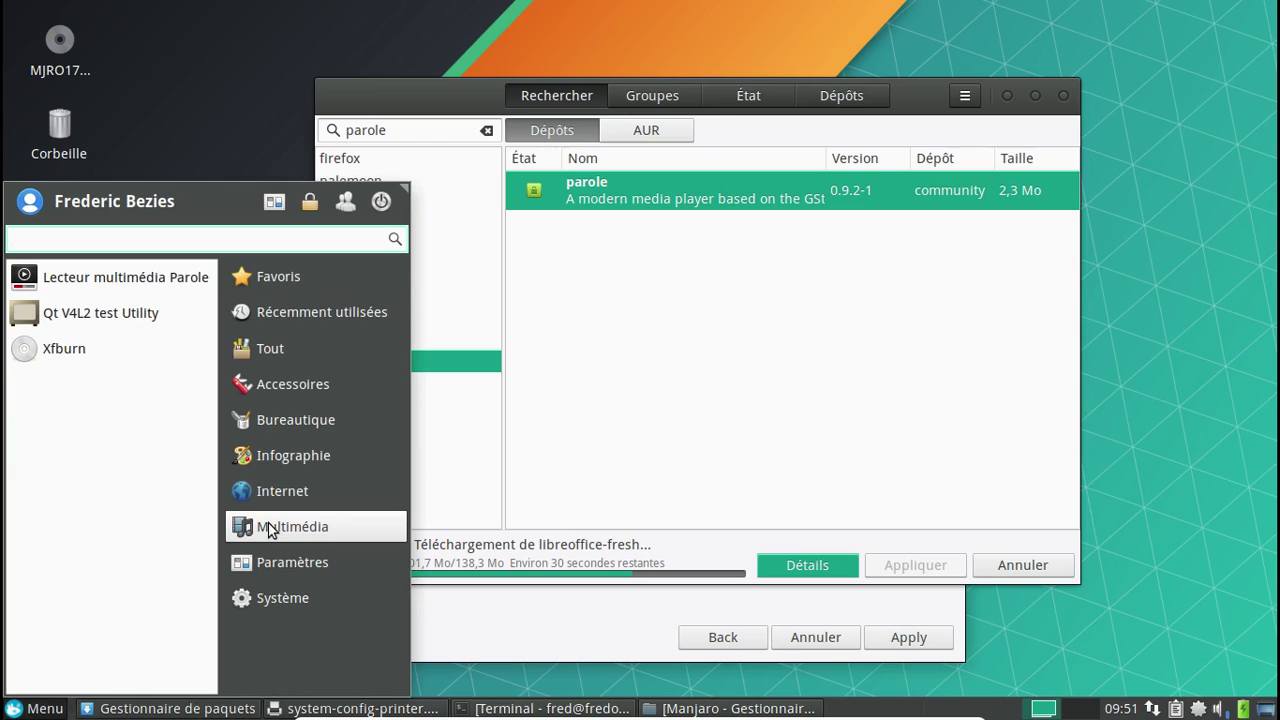
{"action": "left_click", "coordinate": [288, 562]}
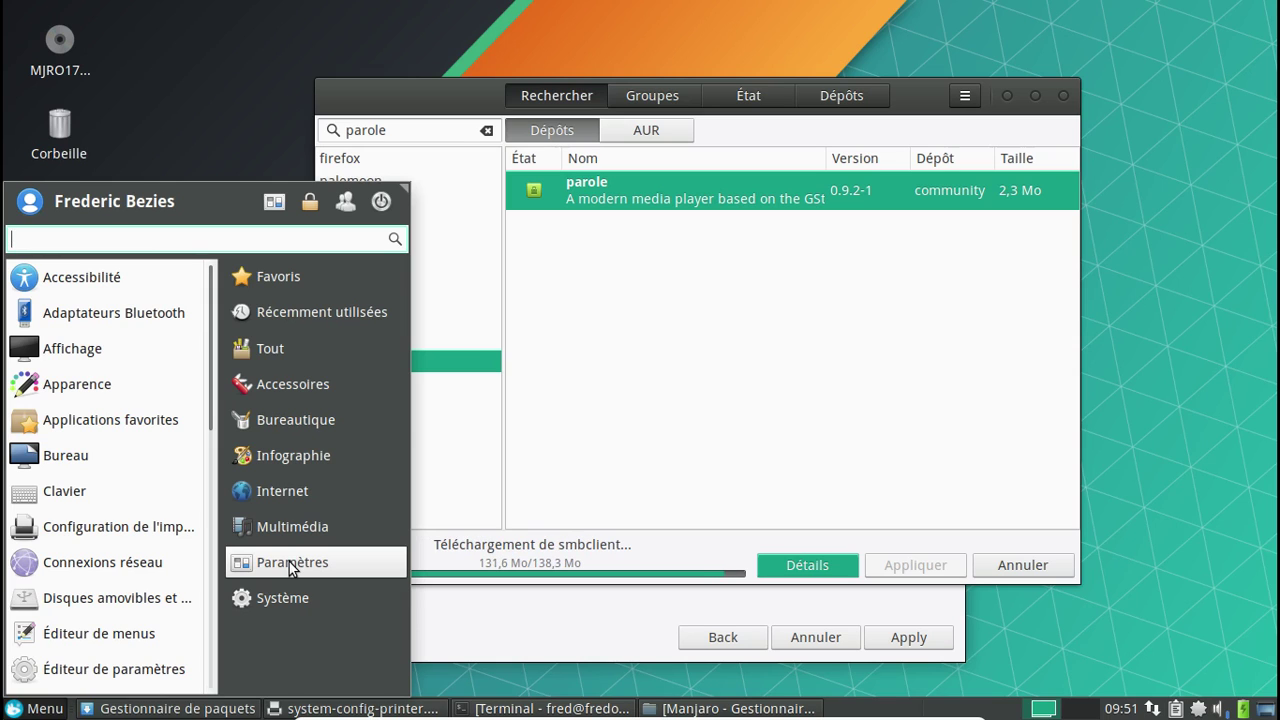
{"action": "left_click", "coordinate": [276, 392]}
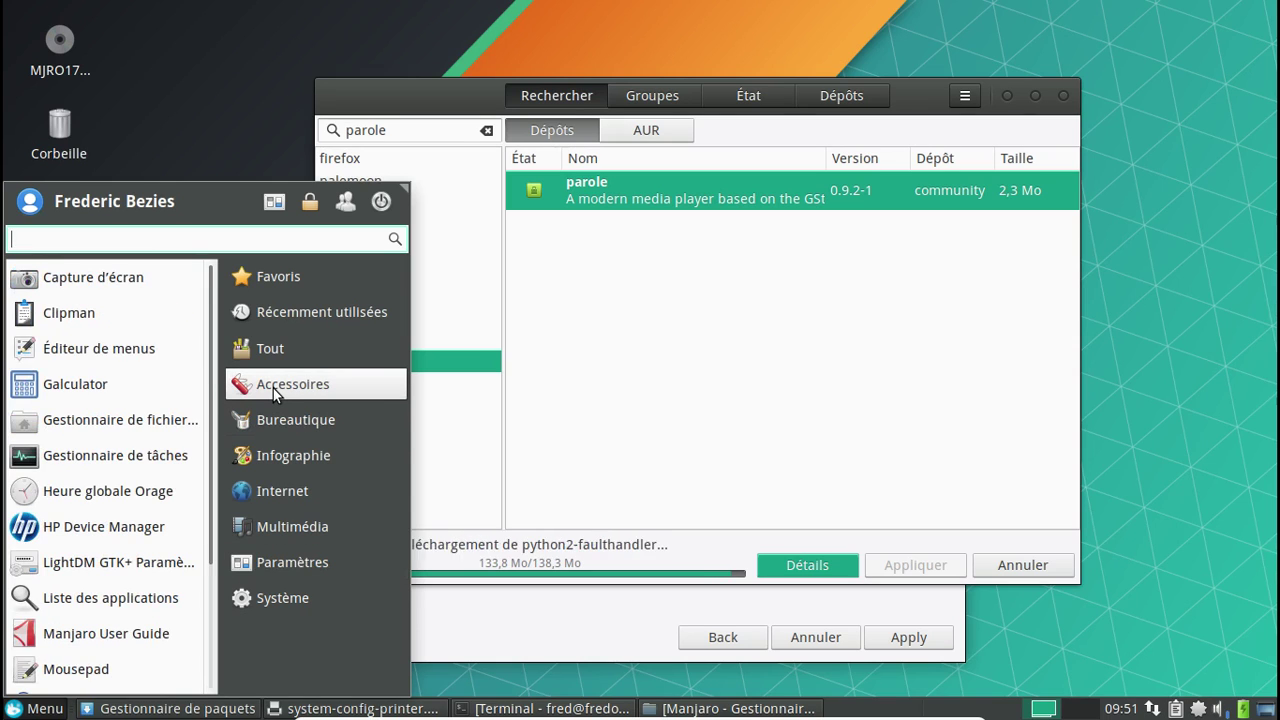
{"action": "scroll", "coordinate": [105, 515], "scroll_direction": "down", "scroll_amount": 3}
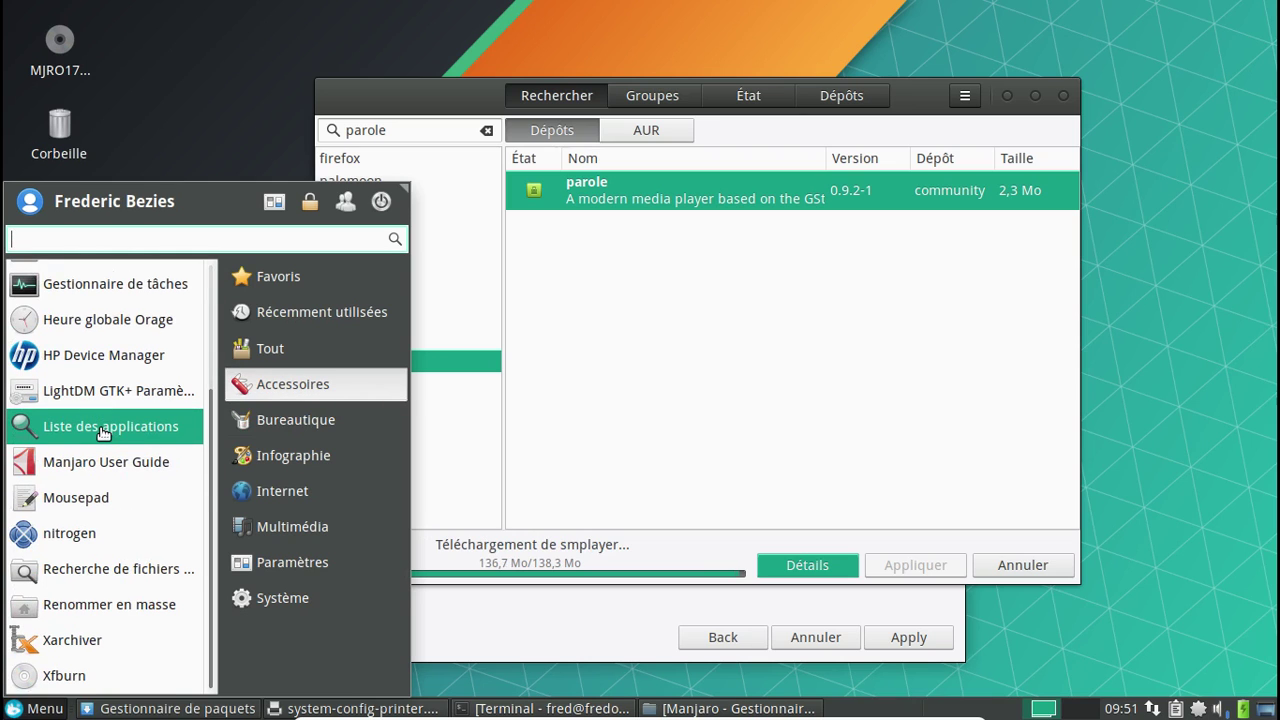
{"action": "scroll", "coordinate": [131, 480], "scroll_direction": "up", "scroll_amount": 3}
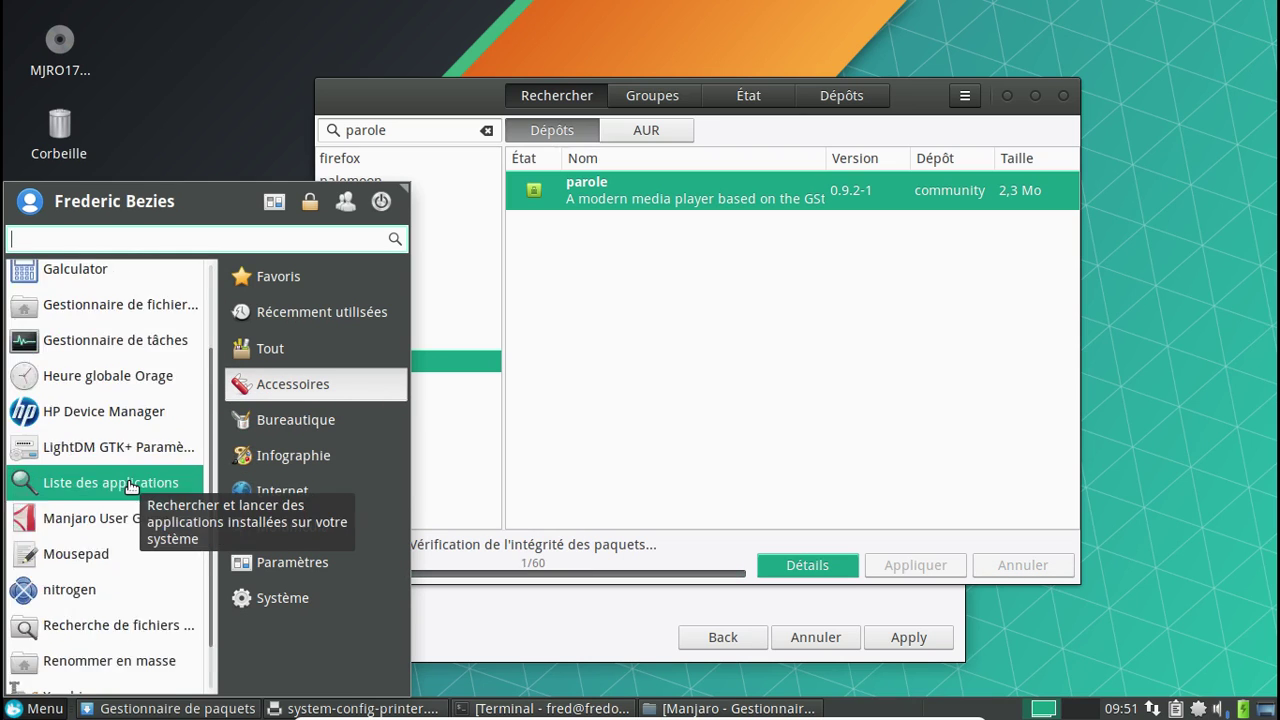
{"action": "scroll", "coordinate": [140, 400], "scroll_direction": "up", "scroll_amount": 2}
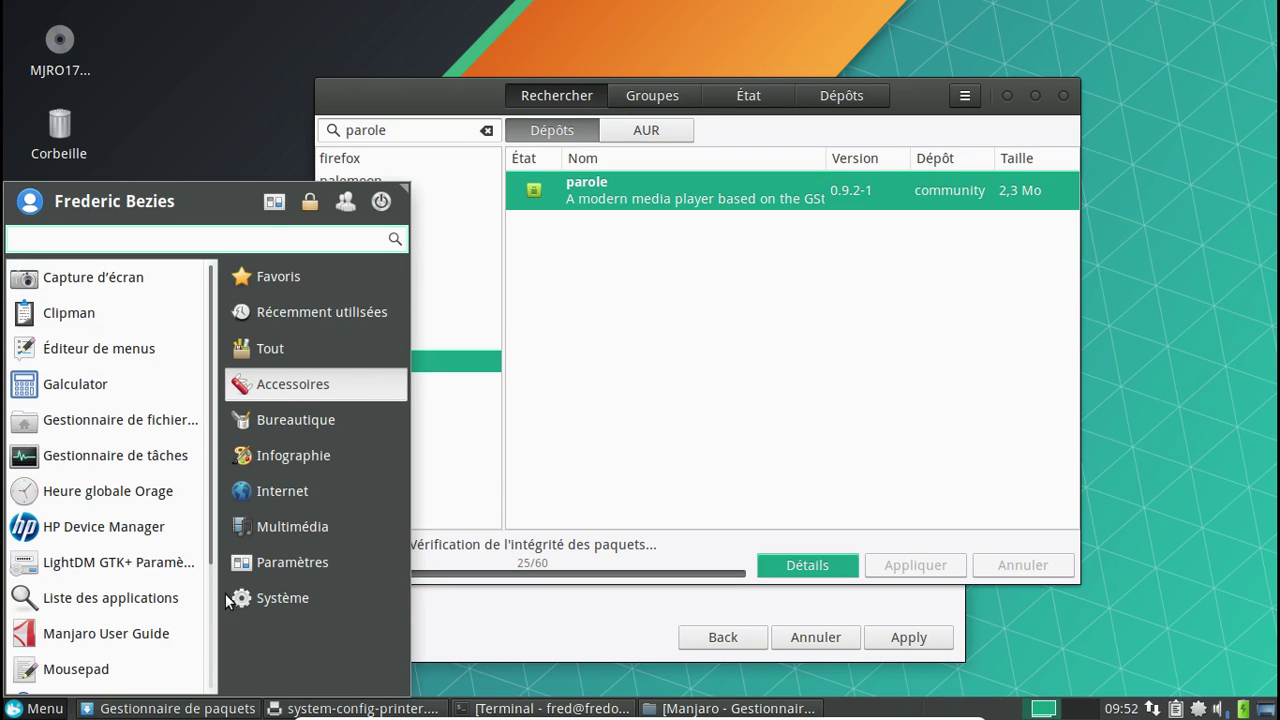
{"action": "left_click", "coordinate": [272, 279]}
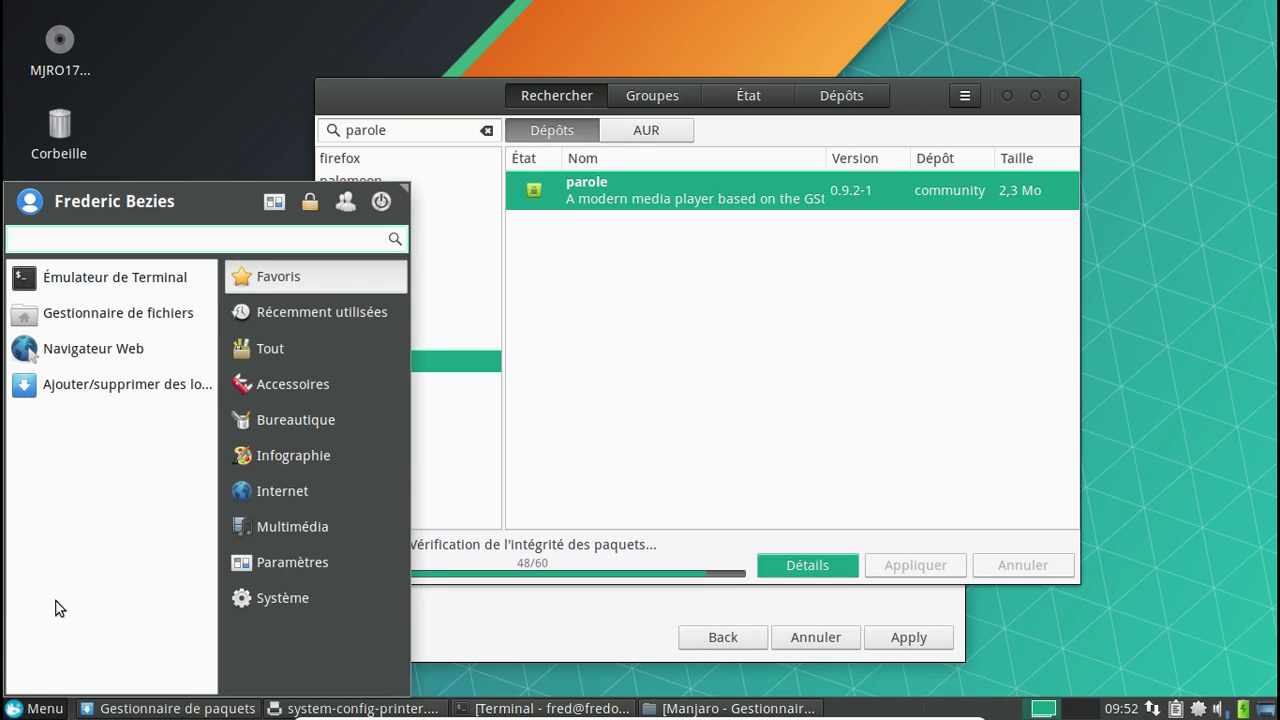
{"action": "left_click", "coordinate": [36, 708]}
Add the HP-DeskJet-2130-series printer without a test page, then close Printer configuration
{"action": "left_click", "coordinate": [342, 708]}
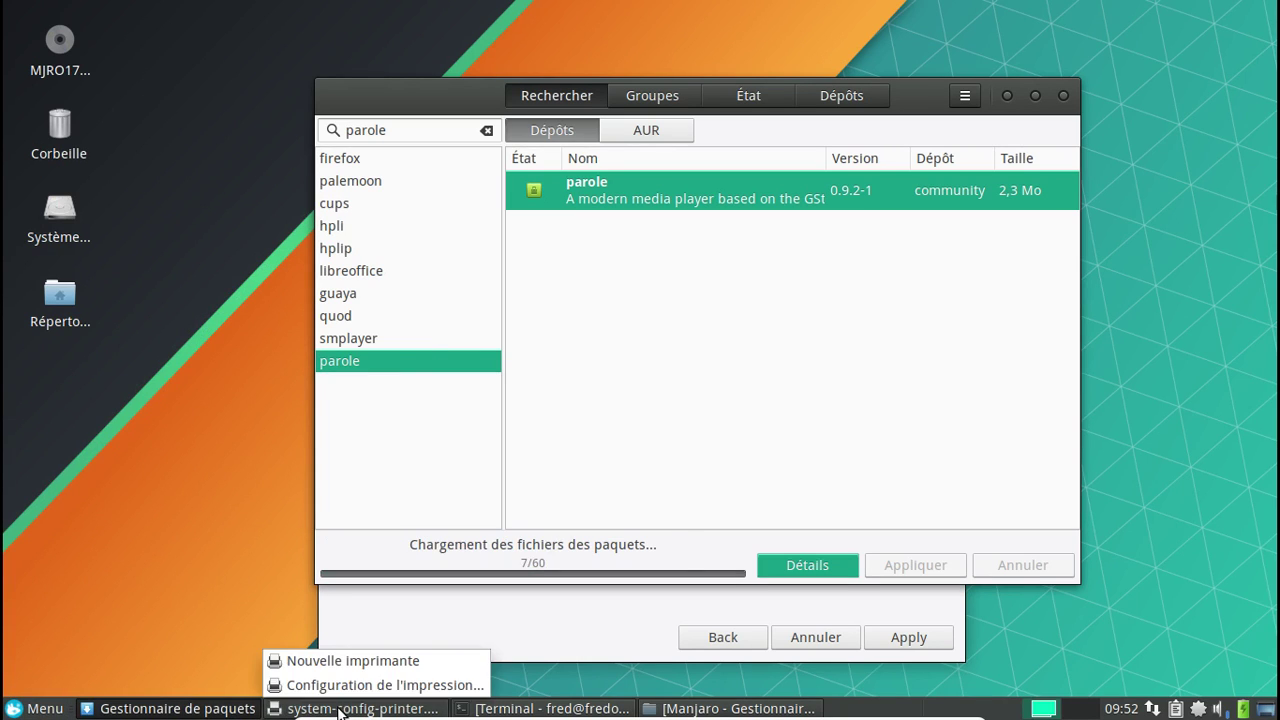
{"action": "left_click", "coordinate": [549, 645]}
{"action": "left_click", "coordinate": [580, 640]}
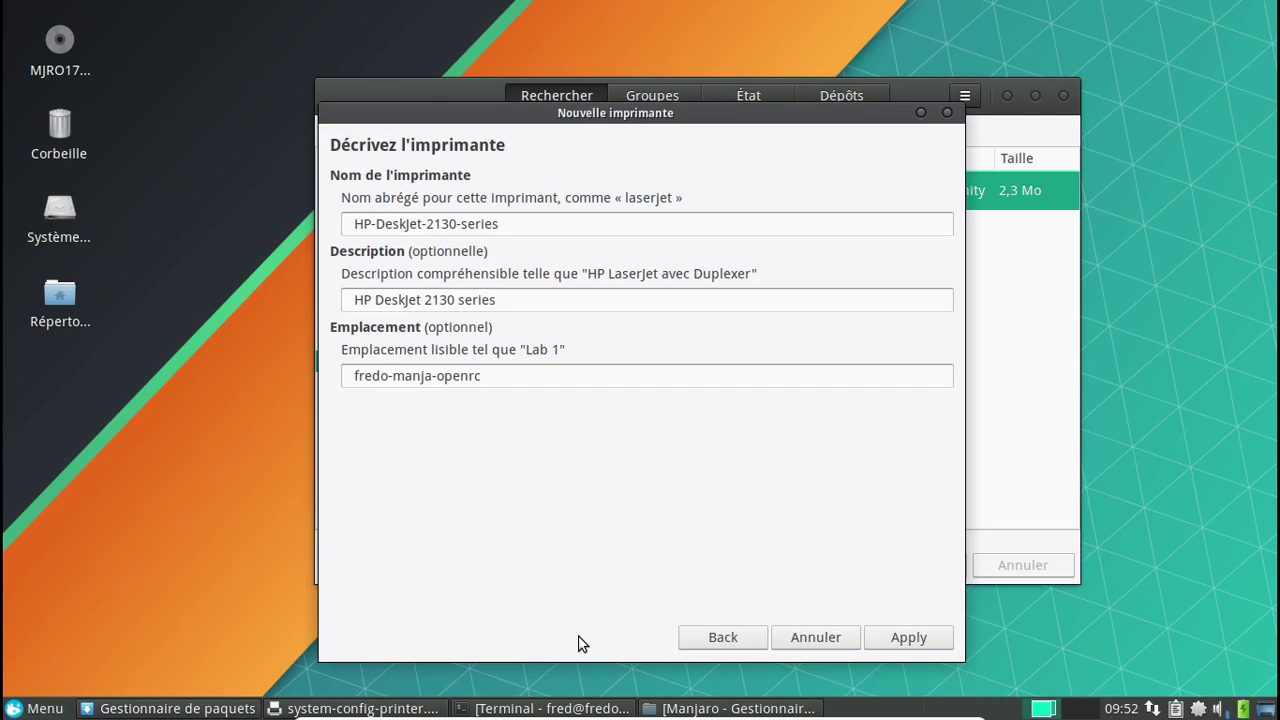
{"action": "left_click", "coordinate": [893, 648]}
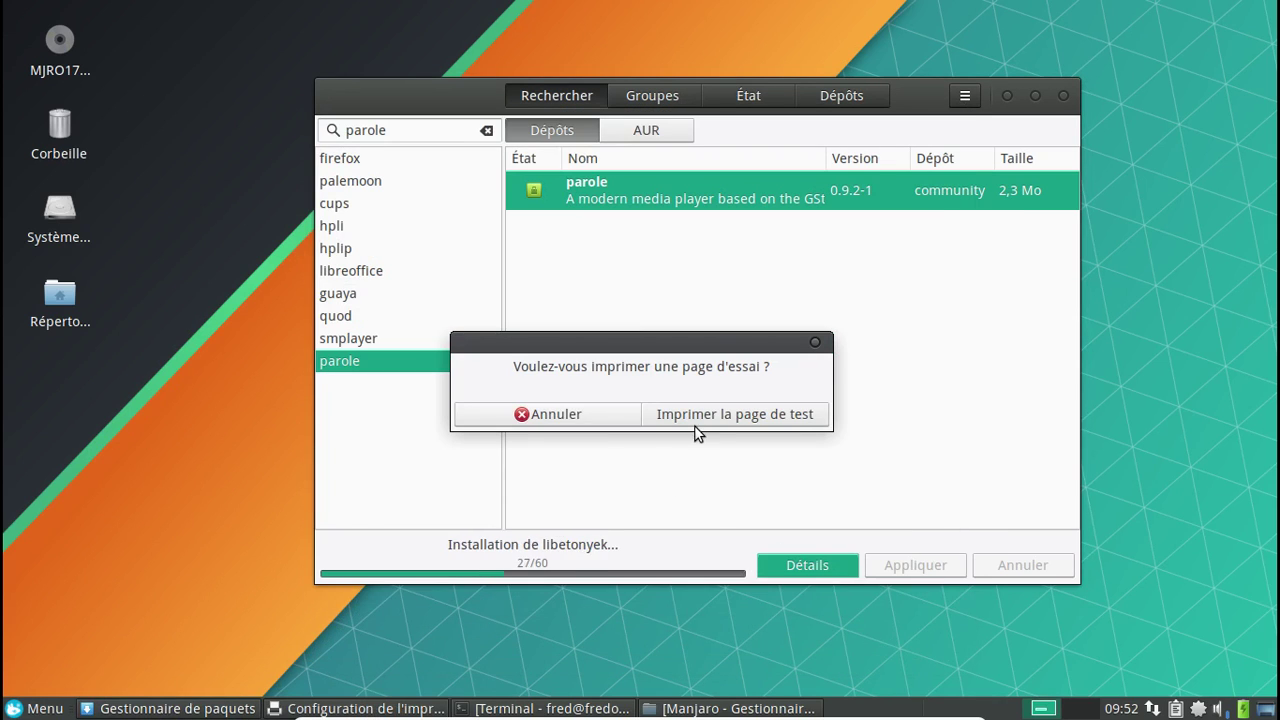
{"action": "left_click", "coordinate": [583, 419]}
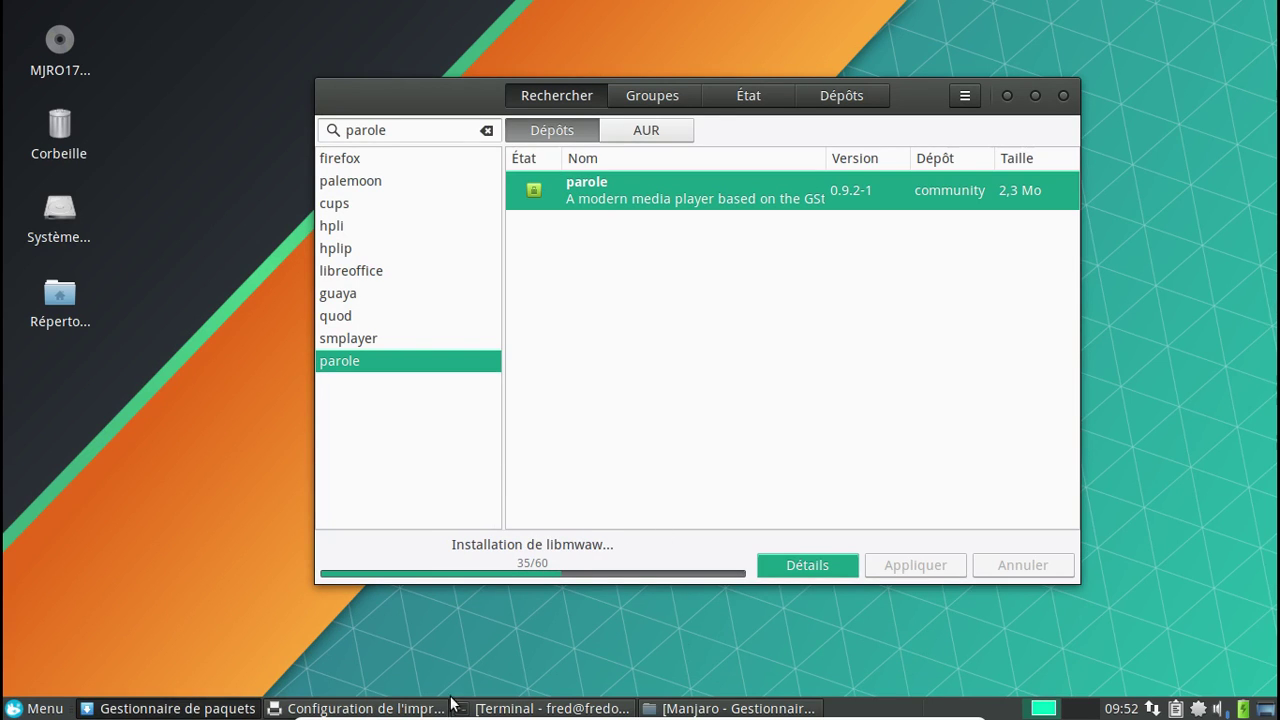
{"action": "left_click", "coordinate": [418, 710]}
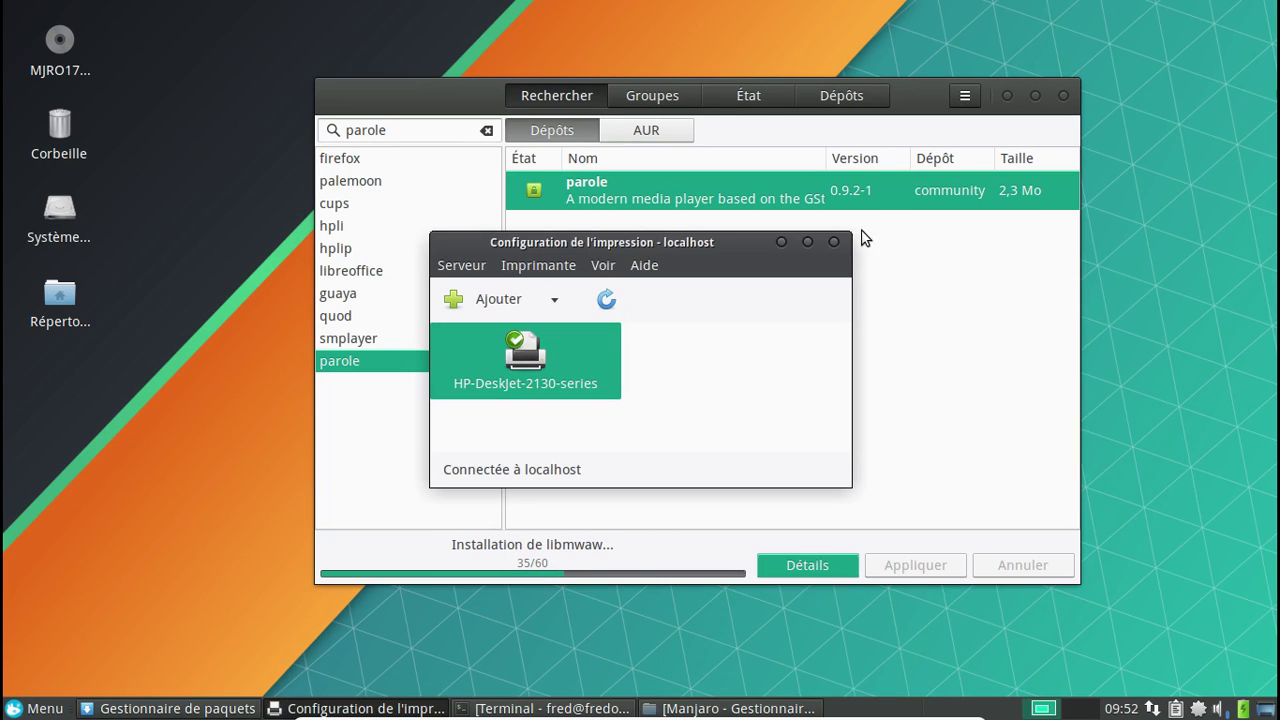
{"action": "left_click", "coordinate": [834, 243]}
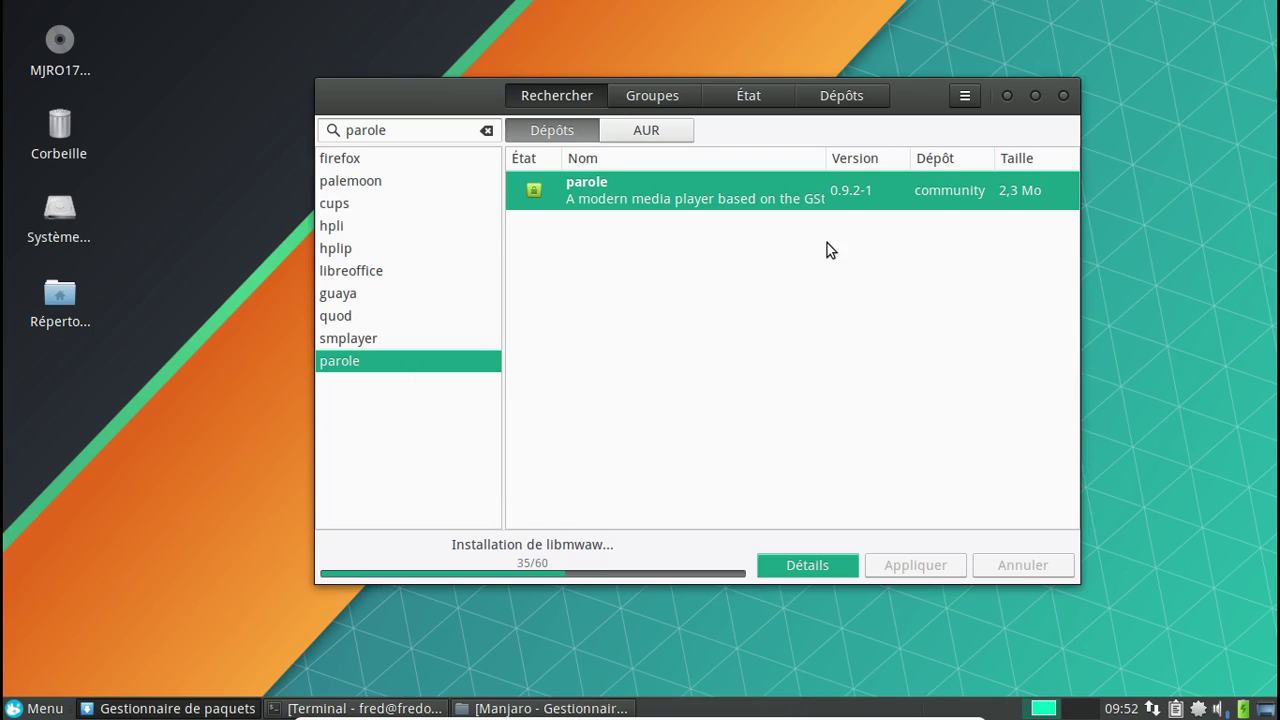
{"action": "left_click", "coordinate": [40, 708]}
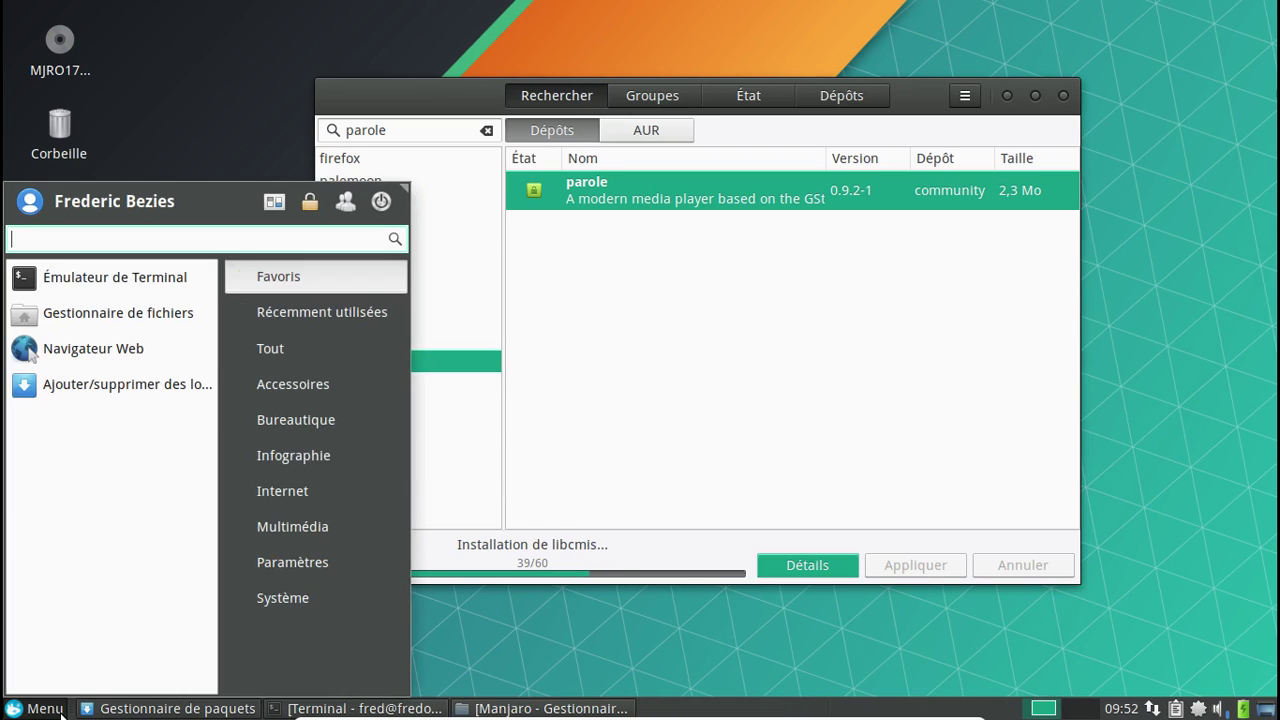
{"action": "left_click", "coordinate": [278, 425]}
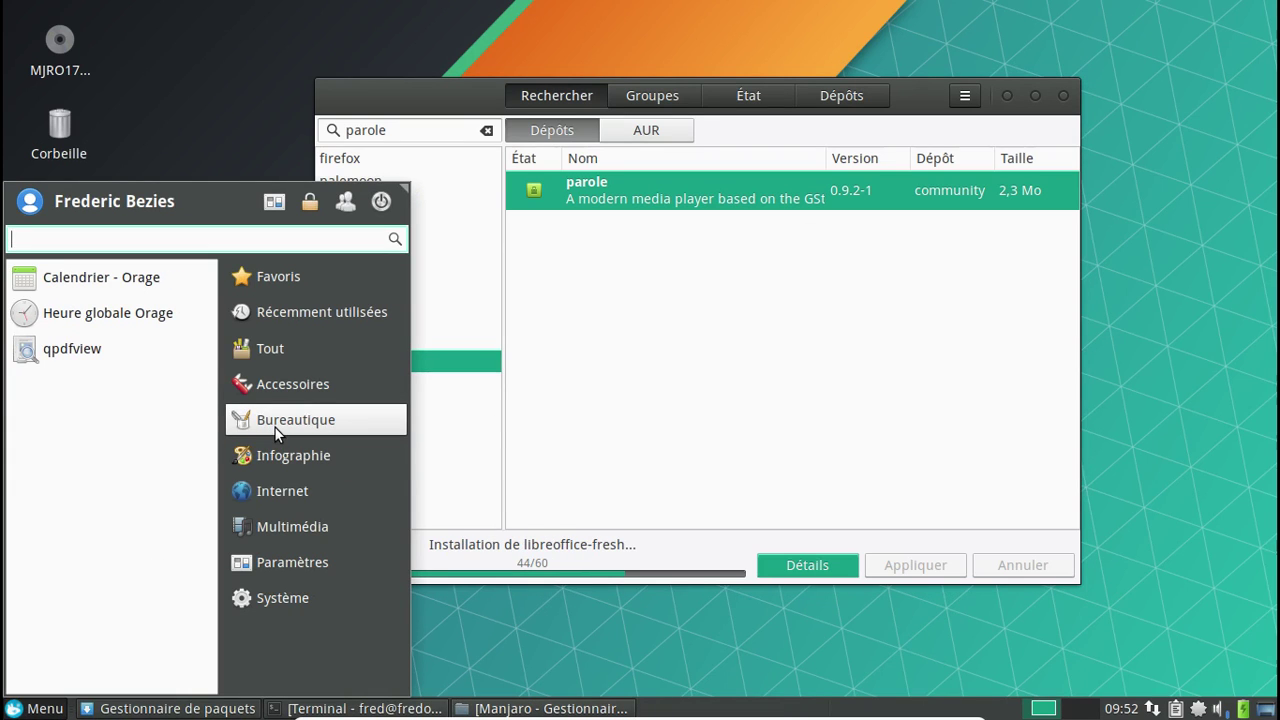
{"action": "left_click", "coordinate": [321, 496]}
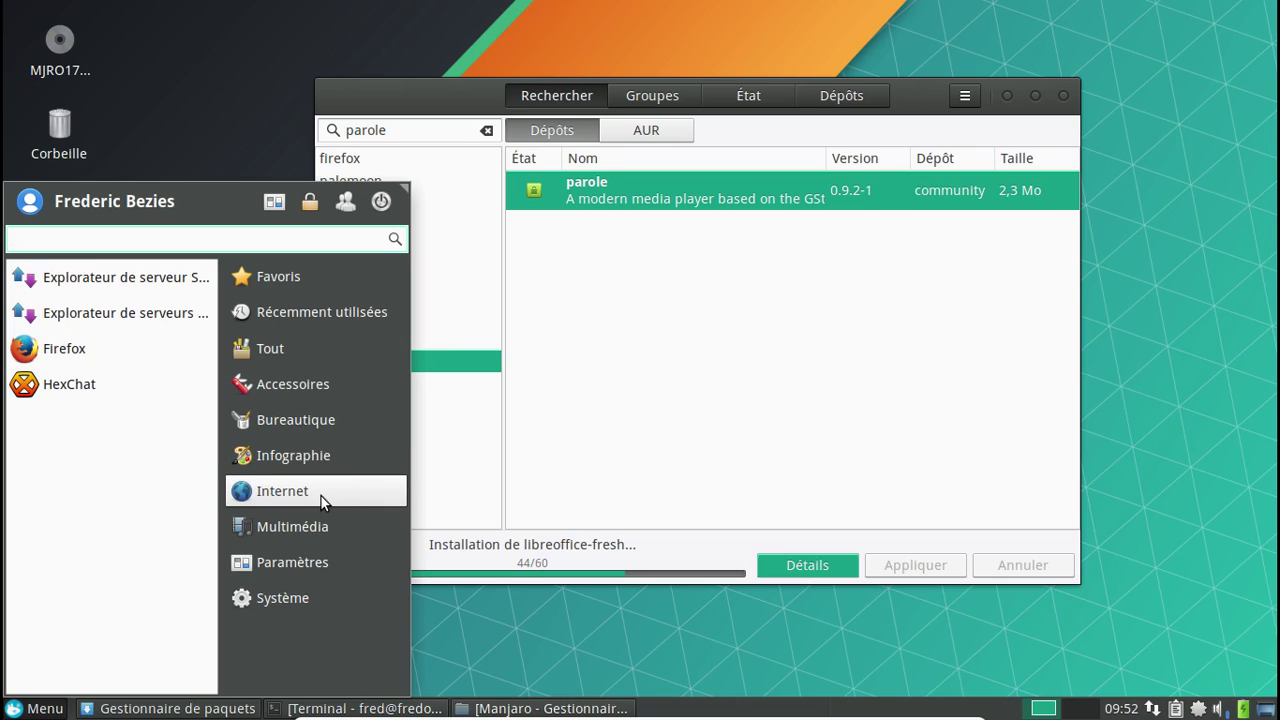
{"action": "left_click", "coordinate": [309, 529]}
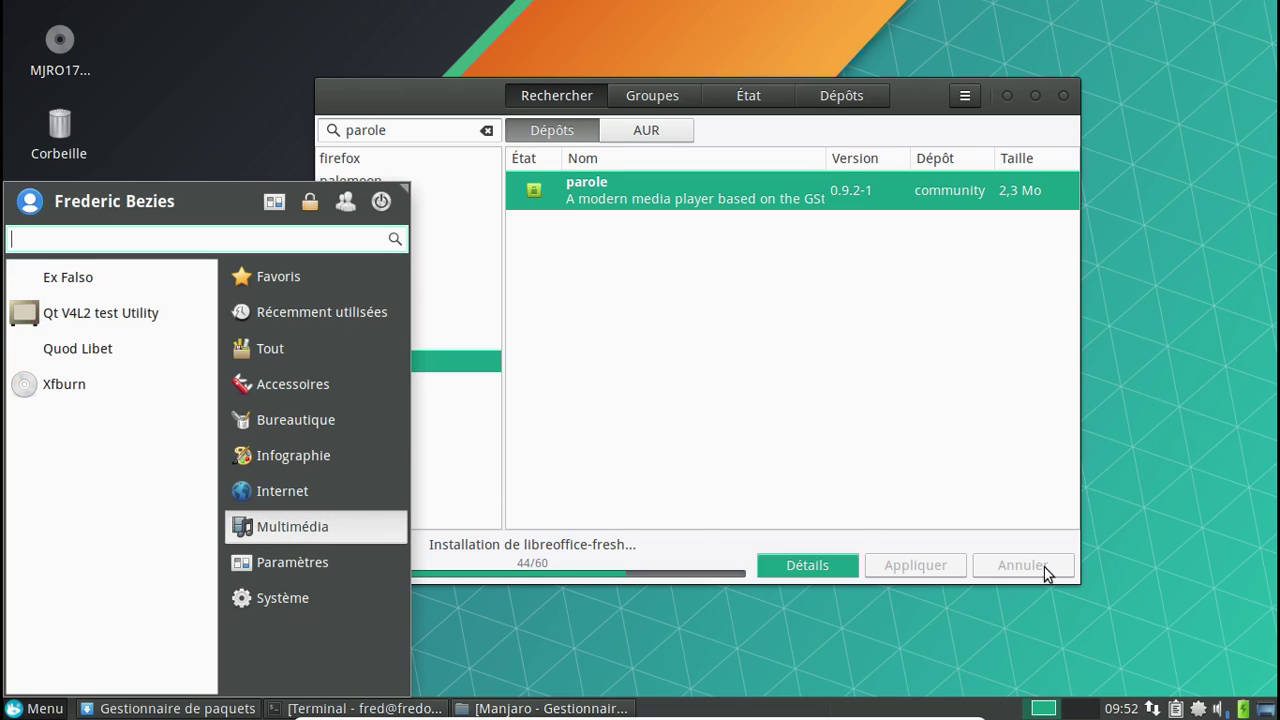
{"action": "left_click", "coordinate": [1228, 606]}
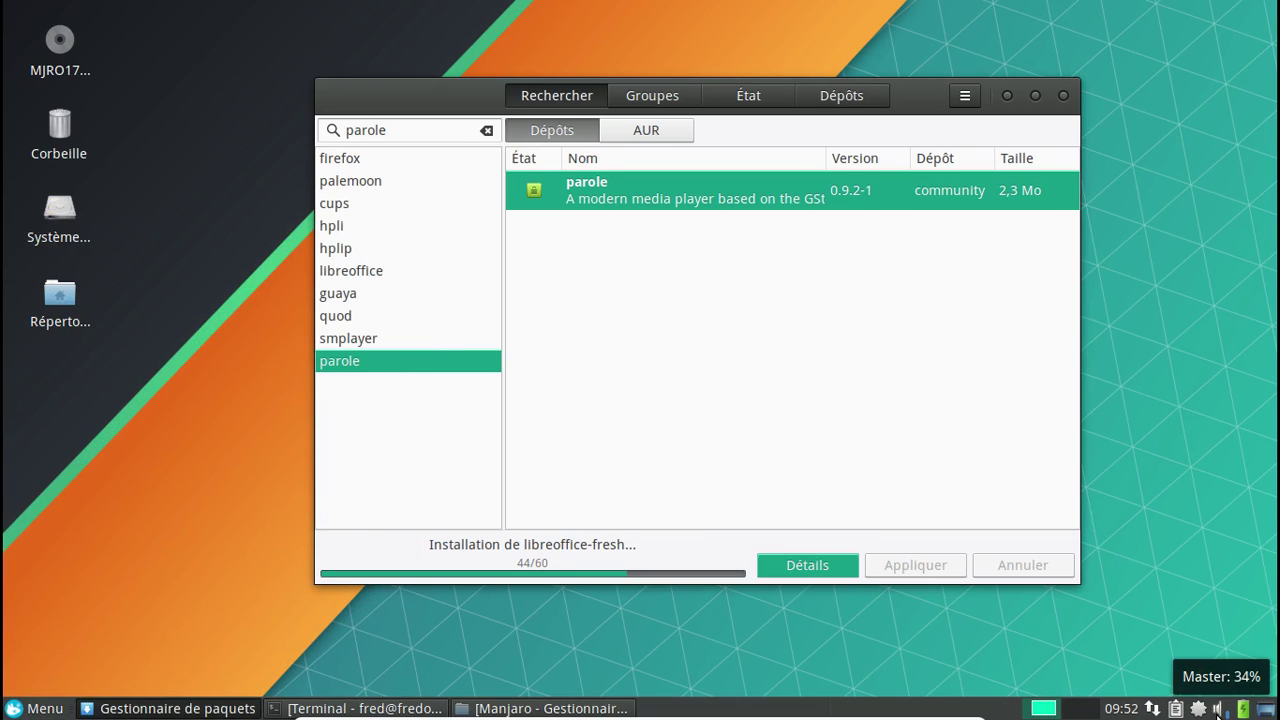
{"action": "right_click", "coordinate": [1218, 710]}
{"action": "left_click", "coordinate": [1128, 656]}
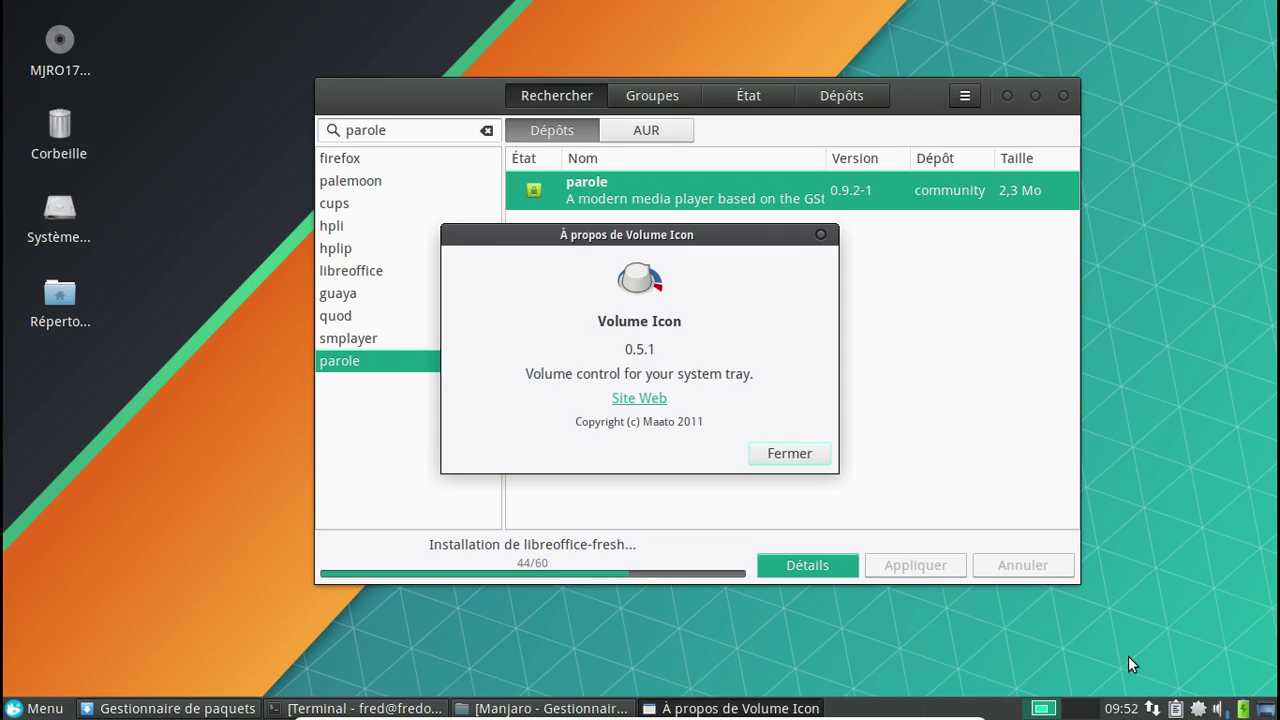
{"action": "left_click", "coordinate": [789, 453]}
{"action": "left_click", "coordinate": [378, 131]}
{"action": "left_click_drag", "start_coordinate": [378, 131], "coordinate": [336, 134]}
Search the repositories for gstreamer and scroll through the matching packages
{"action": "type", "text": "g"}
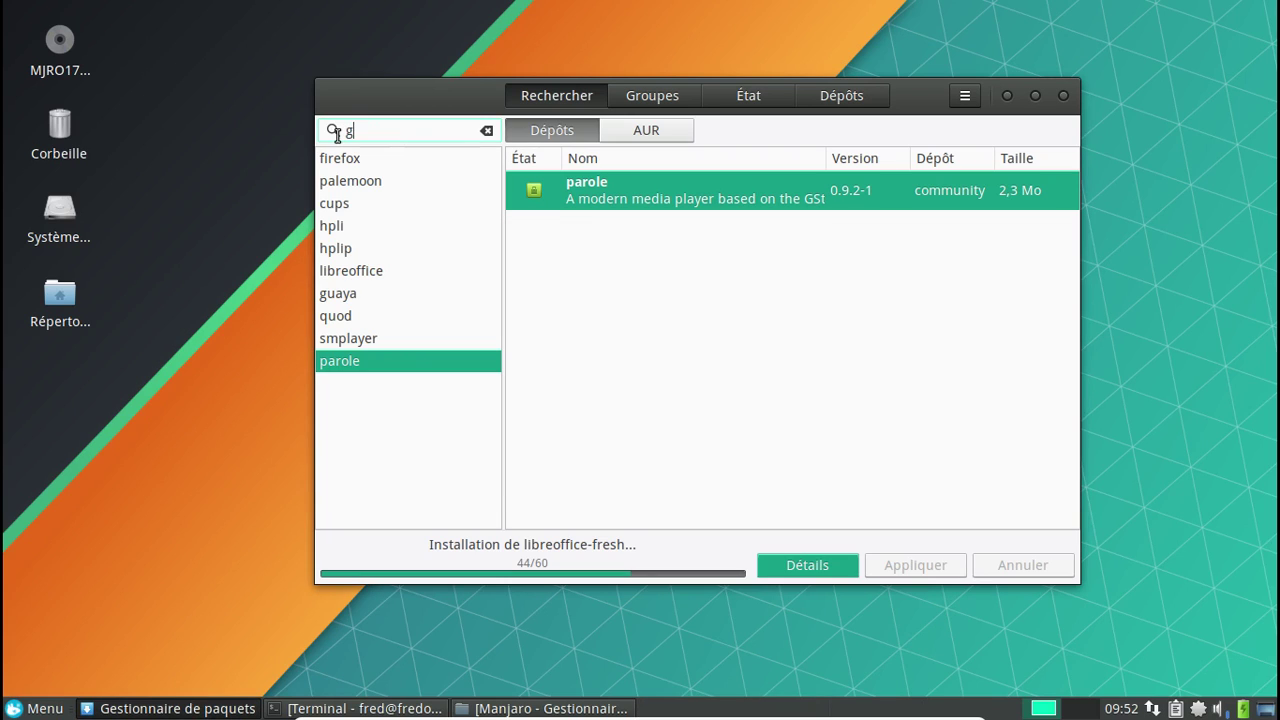
{"action": "type", "text": "streamer"}
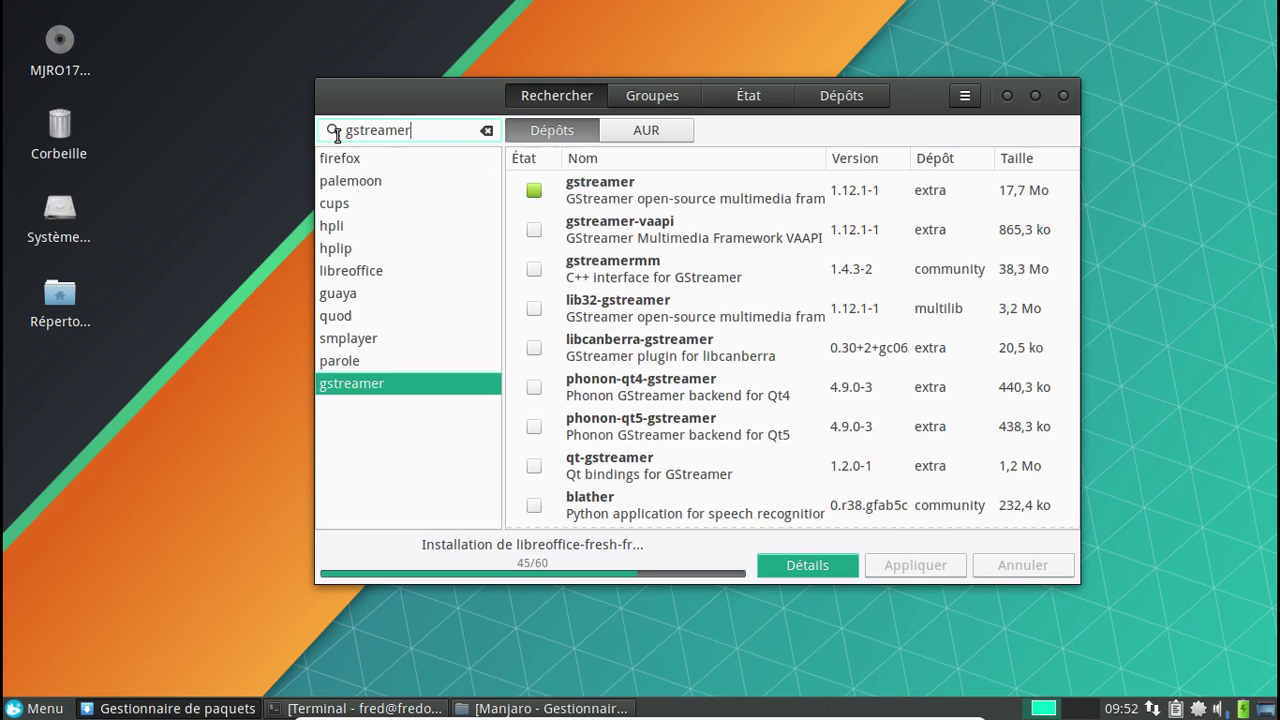
{"action": "scroll", "coordinate": [845, 265], "scroll_direction": "down", "scroll_amount": 10}
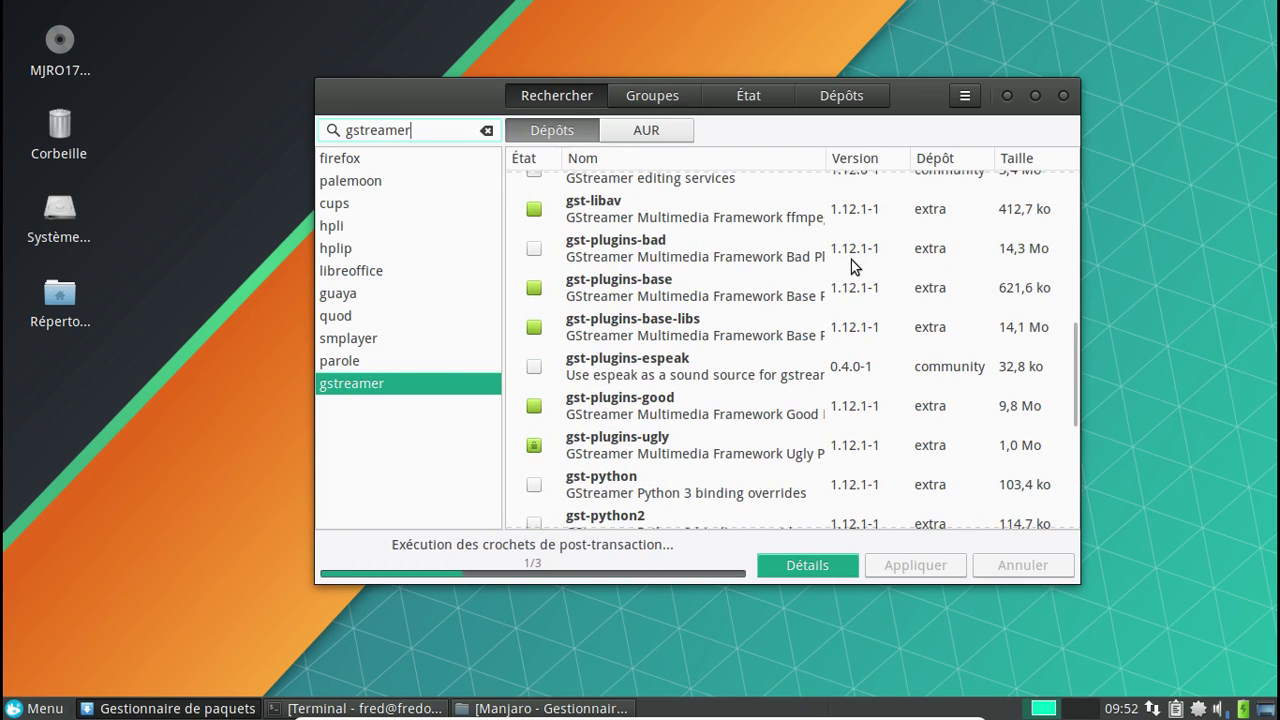
{"action": "scroll", "coordinate": [852, 265], "scroll_direction": "down", "scroll_amount": 8}
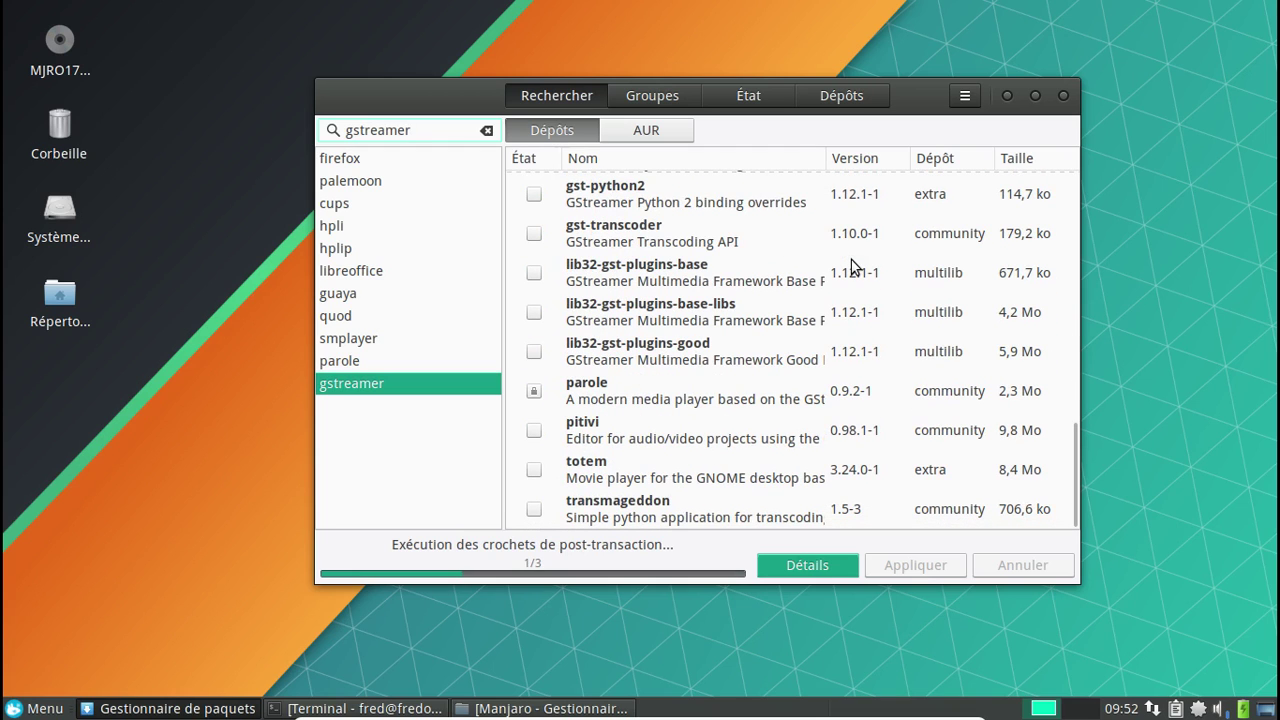
{"action": "scroll", "coordinate": [852, 265], "scroll_direction": "up", "scroll_amount": 8}
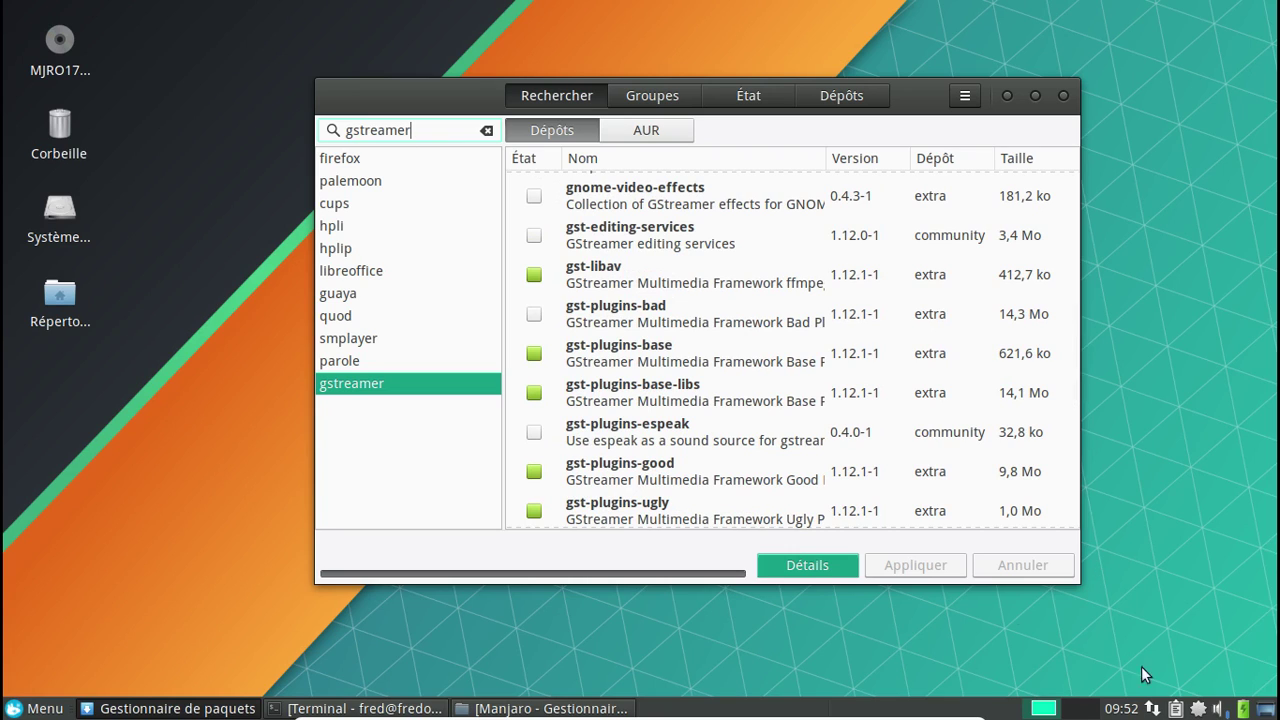
Clear the search text, switch to AUR packages, and scroll through the gstreamer AUR results
{"action": "left_click_drag", "start_coordinate": [418, 130], "coordinate": [331, 131]}
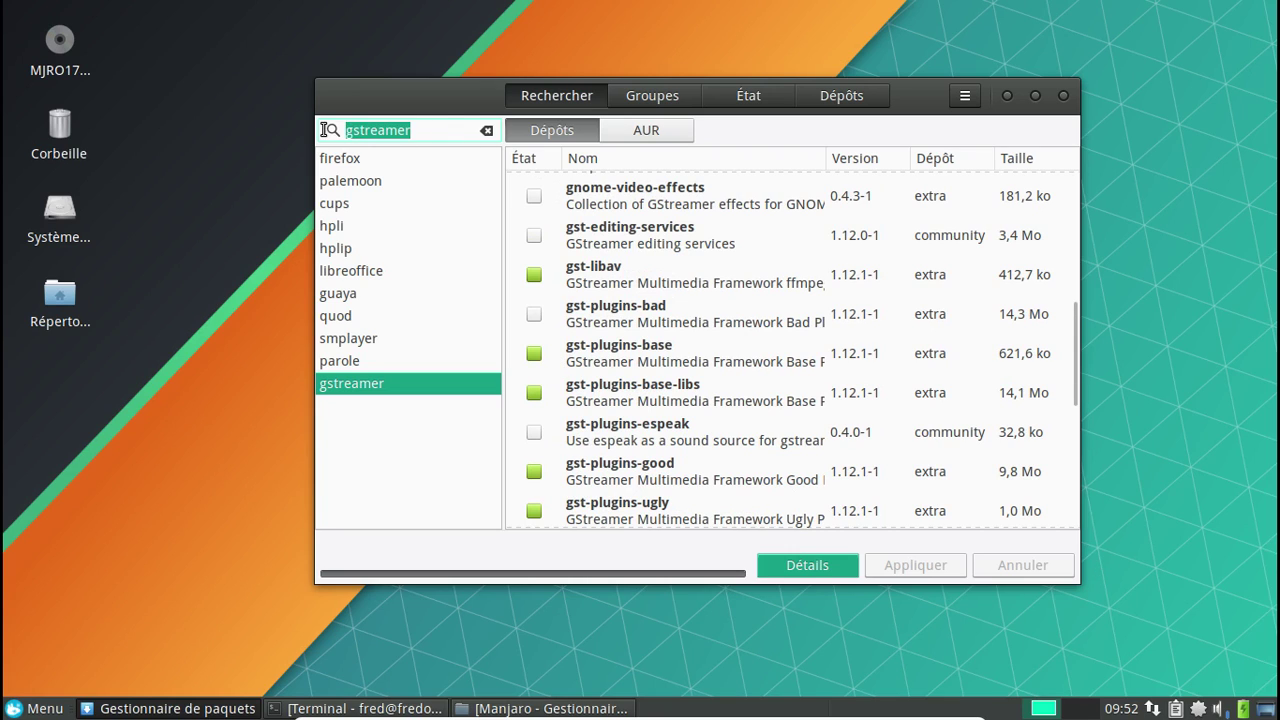
{"action": "key", "text": "BackSpace"}
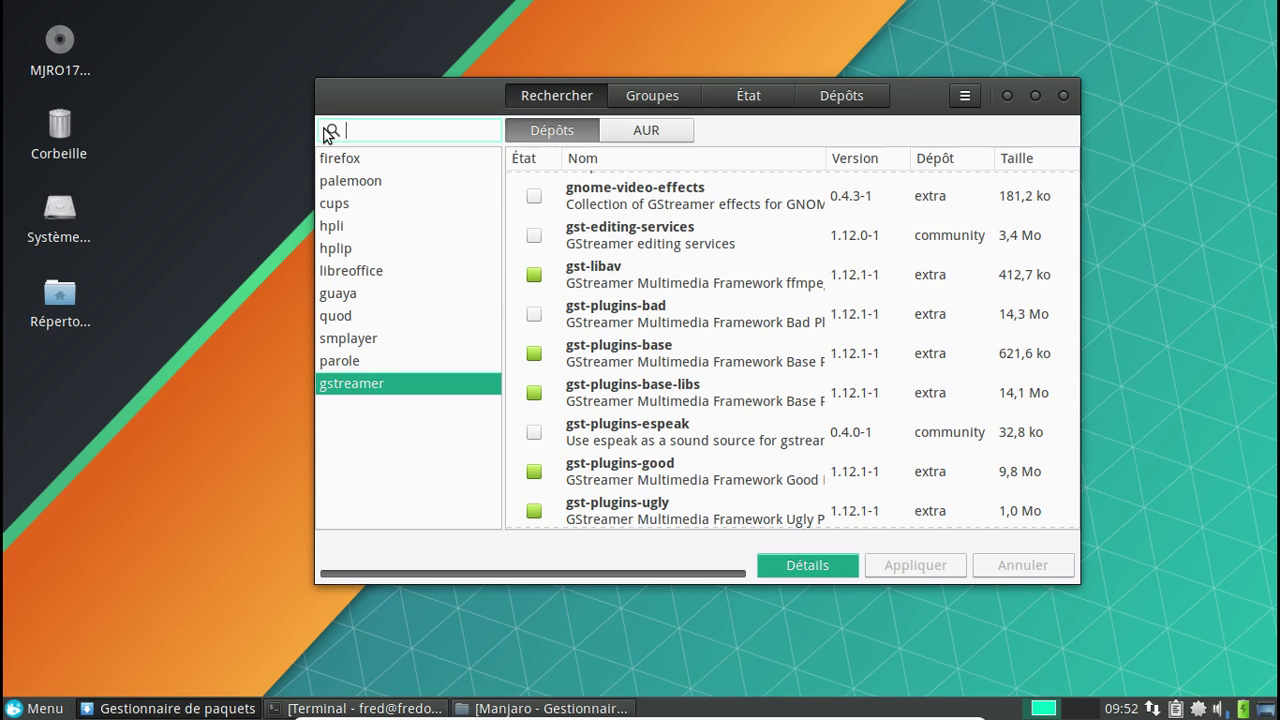
{"action": "left_click", "coordinate": [672, 131]}
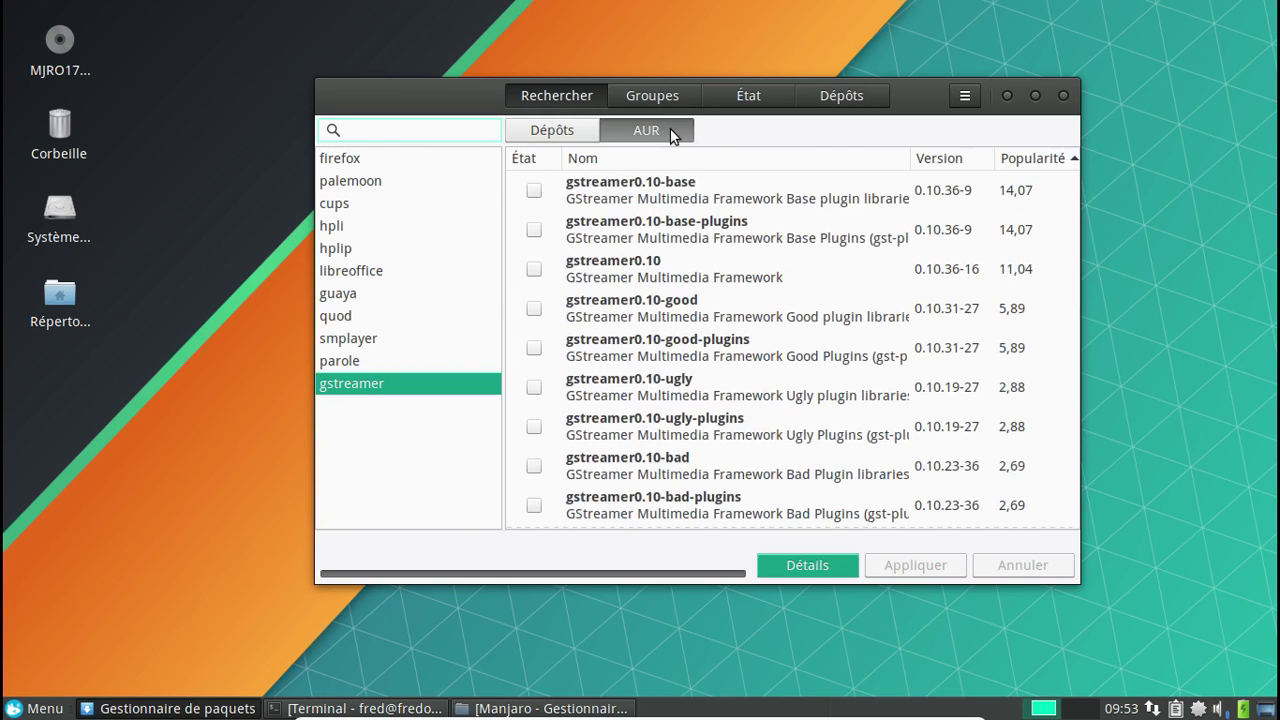
{"action": "scroll", "coordinate": [852, 202], "scroll_direction": "down", "scroll_amount": 10}
{"action": "scroll", "coordinate": [852, 200], "scroll_direction": "down", "scroll_amount": 15}
{"action": "scroll", "coordinate": [850, 197], "scroll_direction": "down", "scroll_amount": 4}
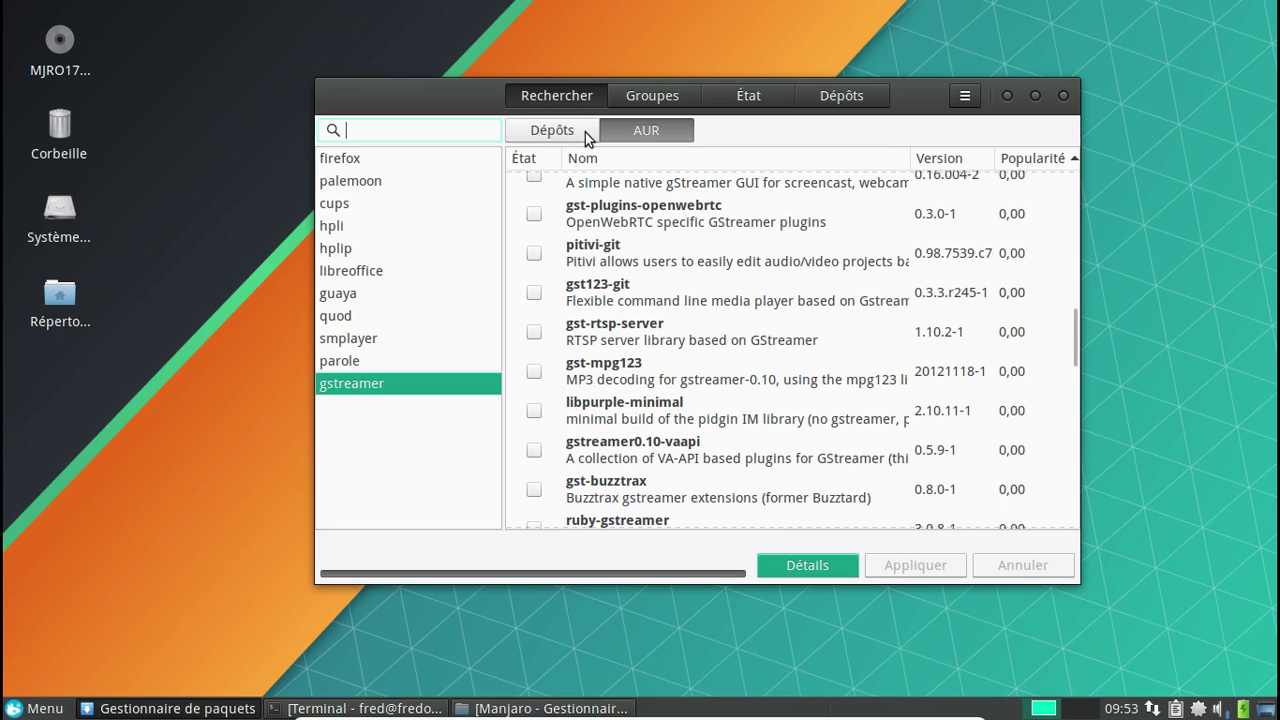
{"action": "left_click", "coordinate": [1066, 95]}
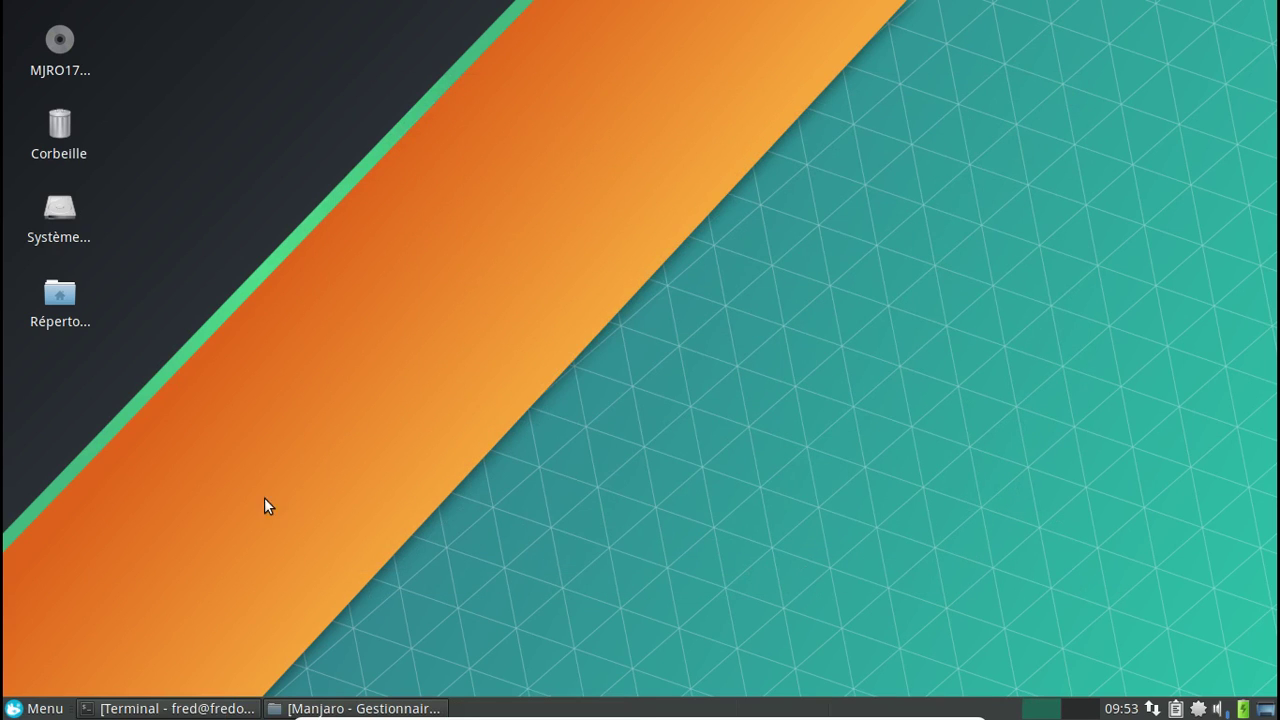
{"action": "left_click", "coordinate": [32, 708]}
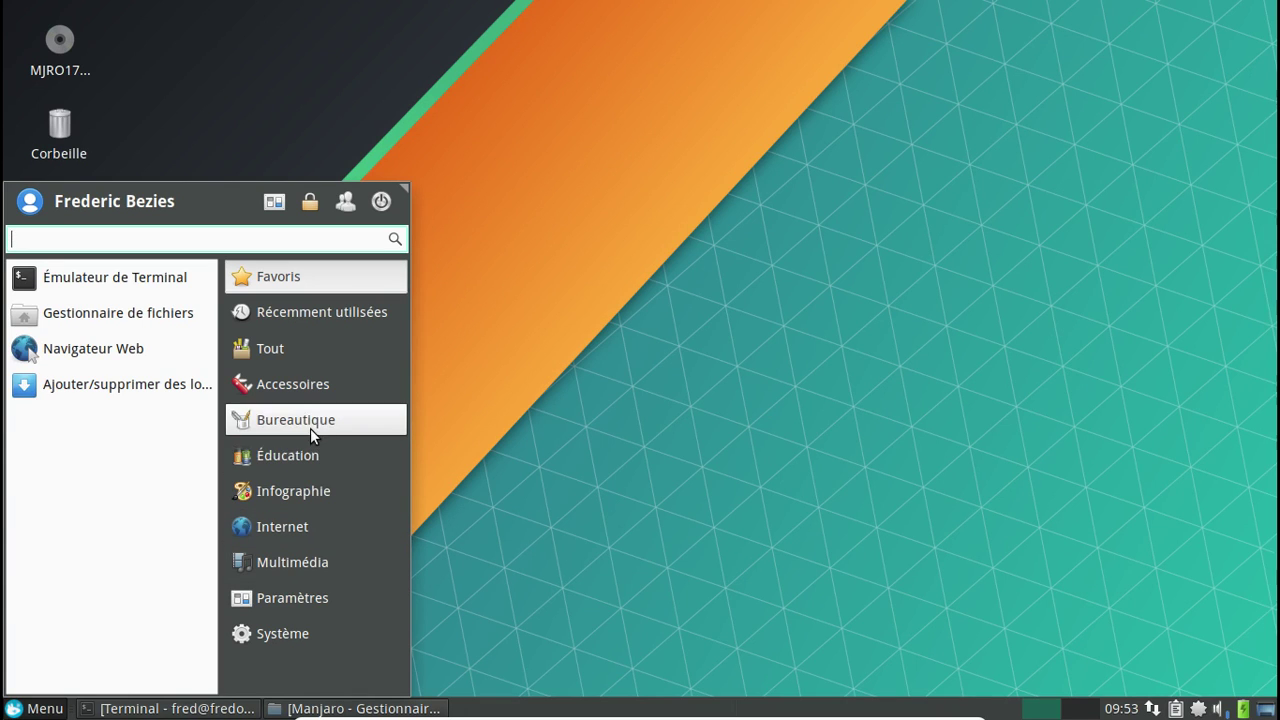
{"action": "mouse_move", "coordinate": [310, 425]}
{"action": "left_click", "coordinate": [146, 565]}
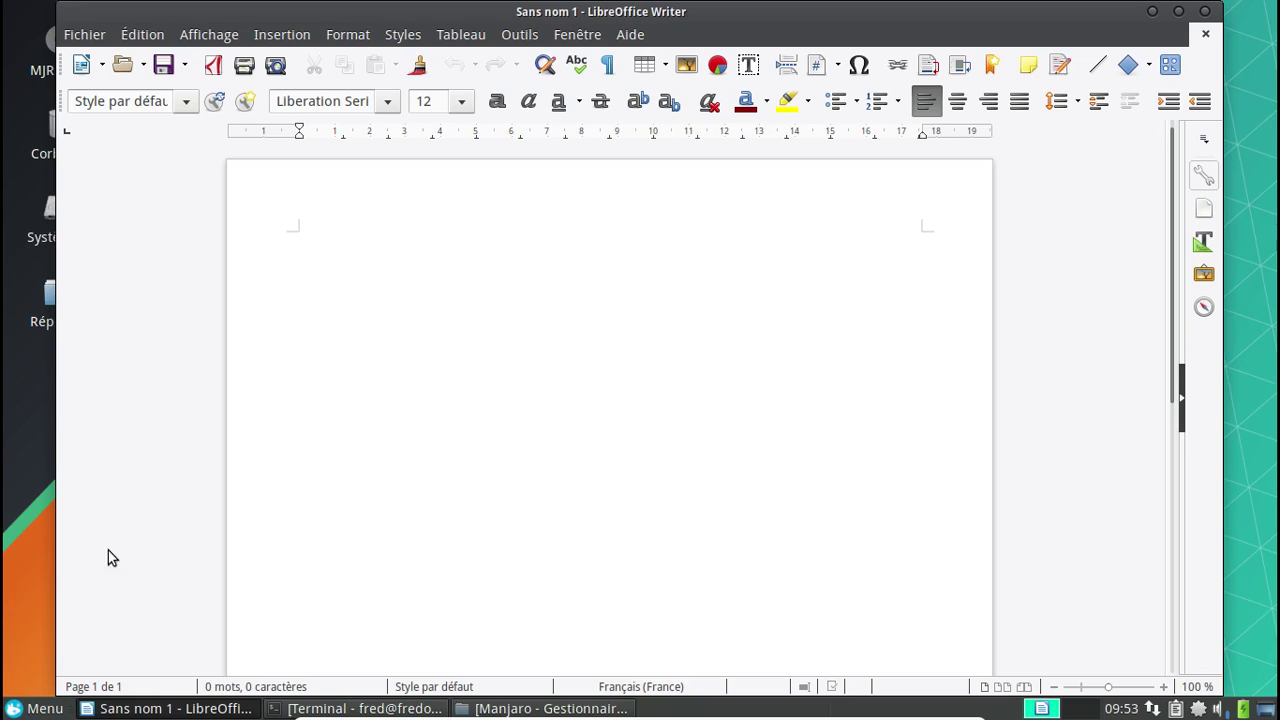
{"action": "left_click", "coordinate": [630, 34]}
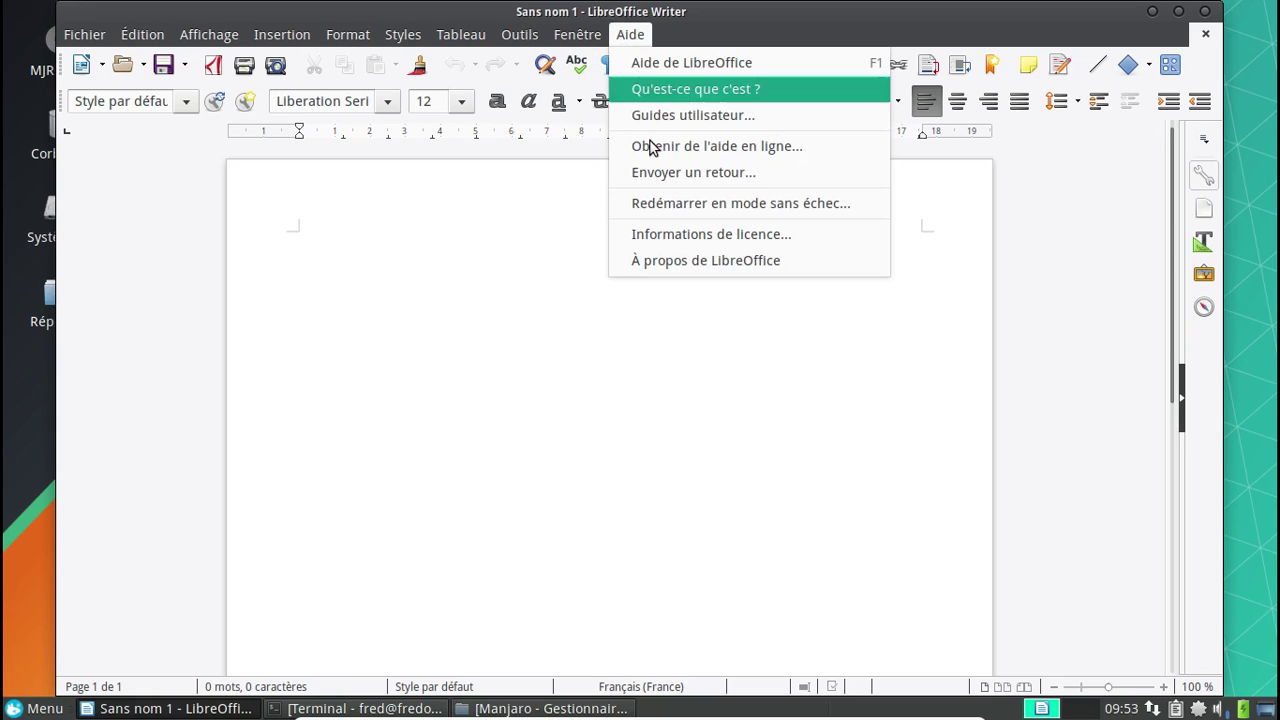
{"action": "left_click", "coordinate": [674, 262]}
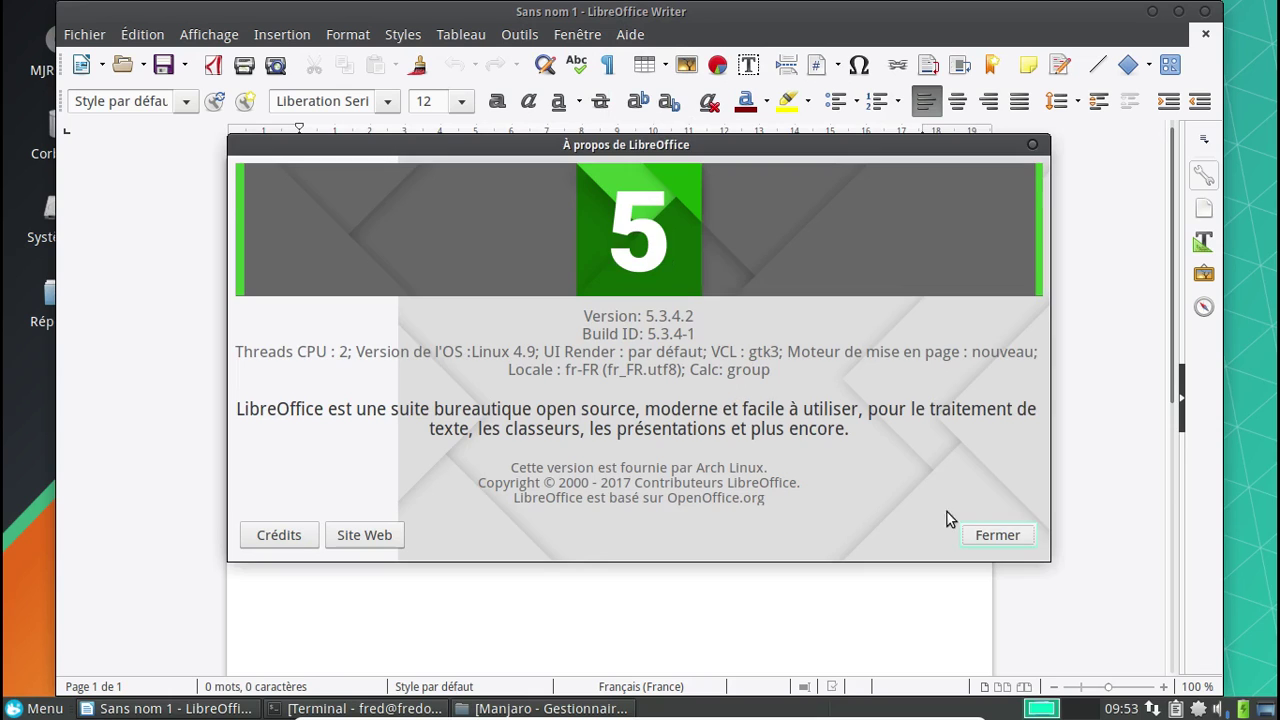
{"action": "left_click", "coordinate": [989, 533]}
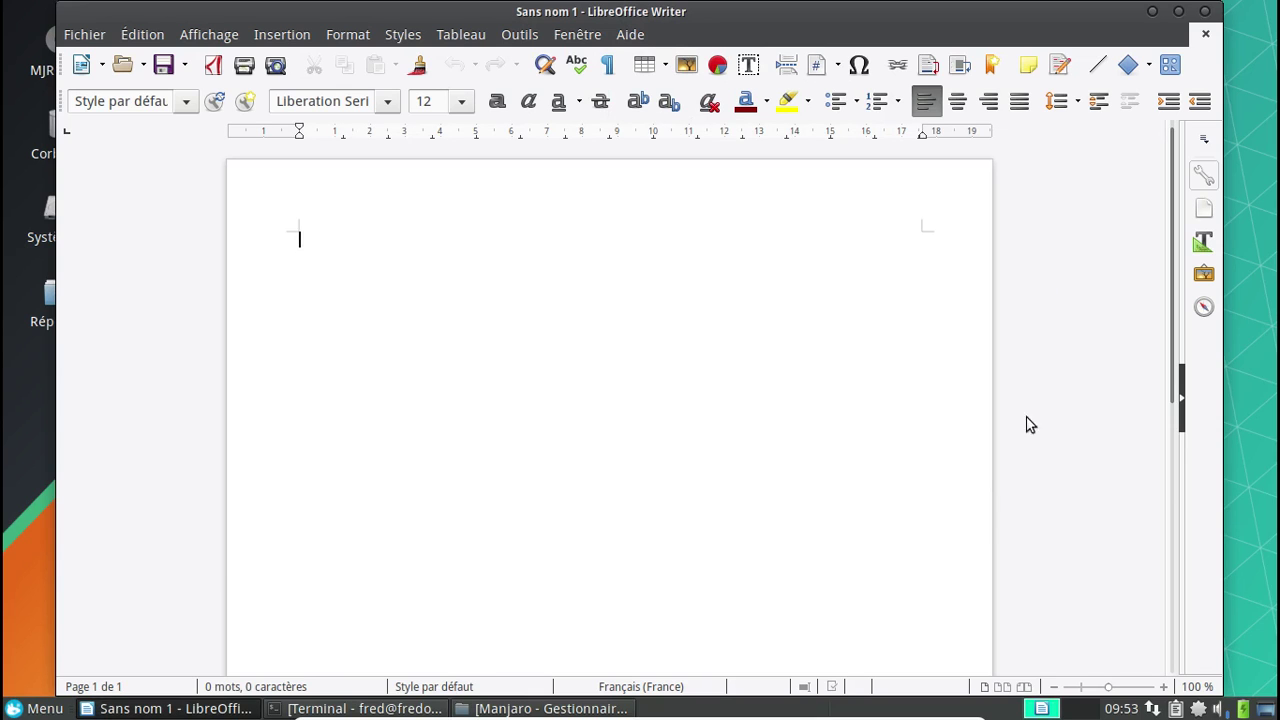
{"action": "key", "text": "ctrl+q"}
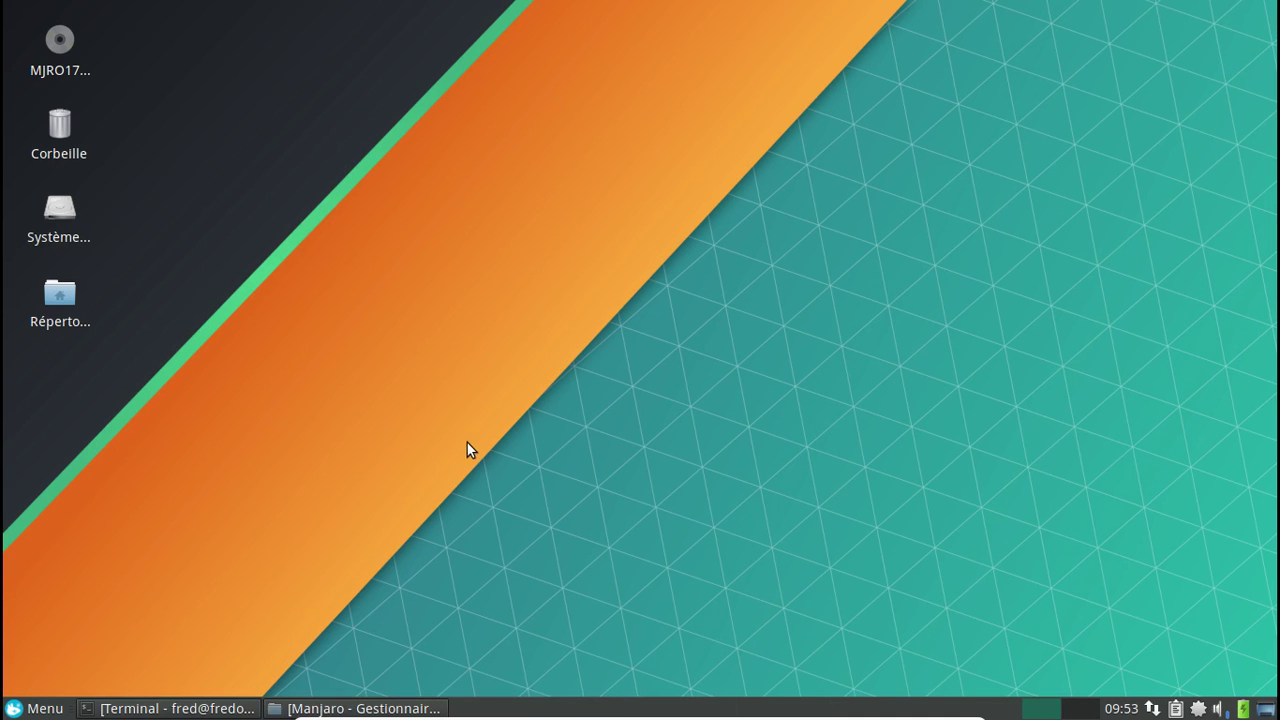
{"action": "left_click", "coordinate": [37, 710]}
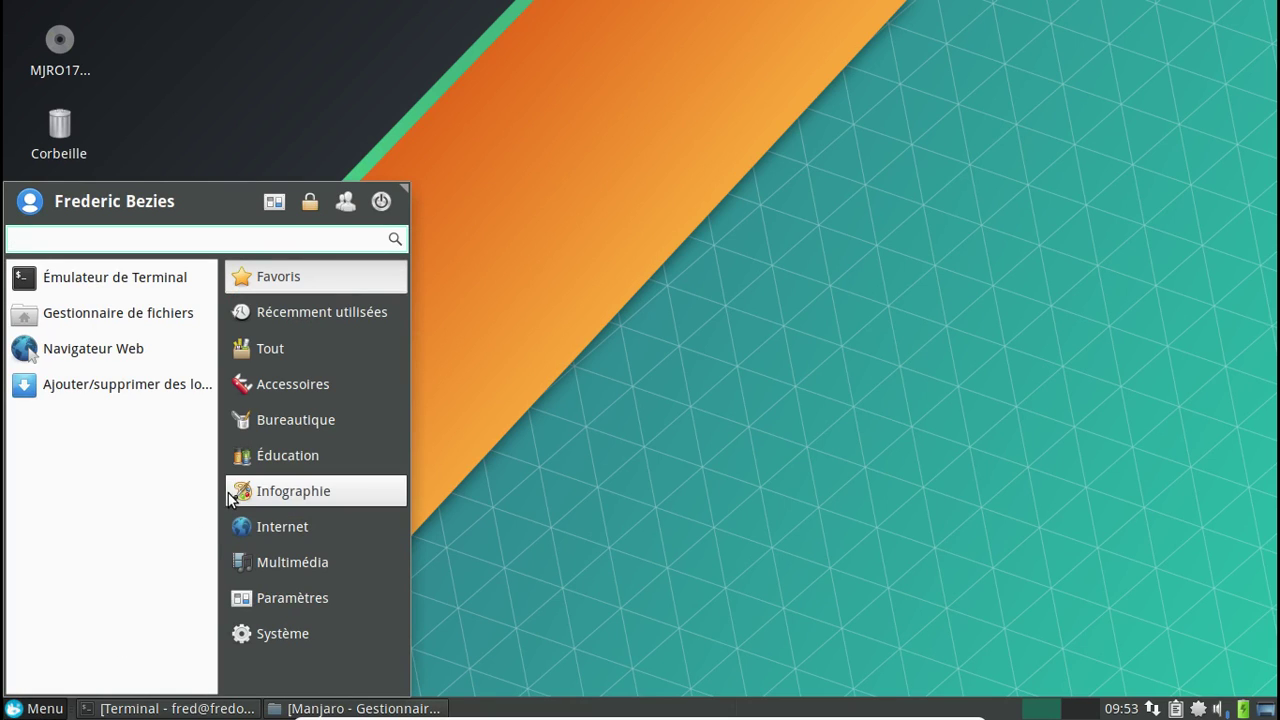
{"action": "left_click", "coordinate": [279, 424]}
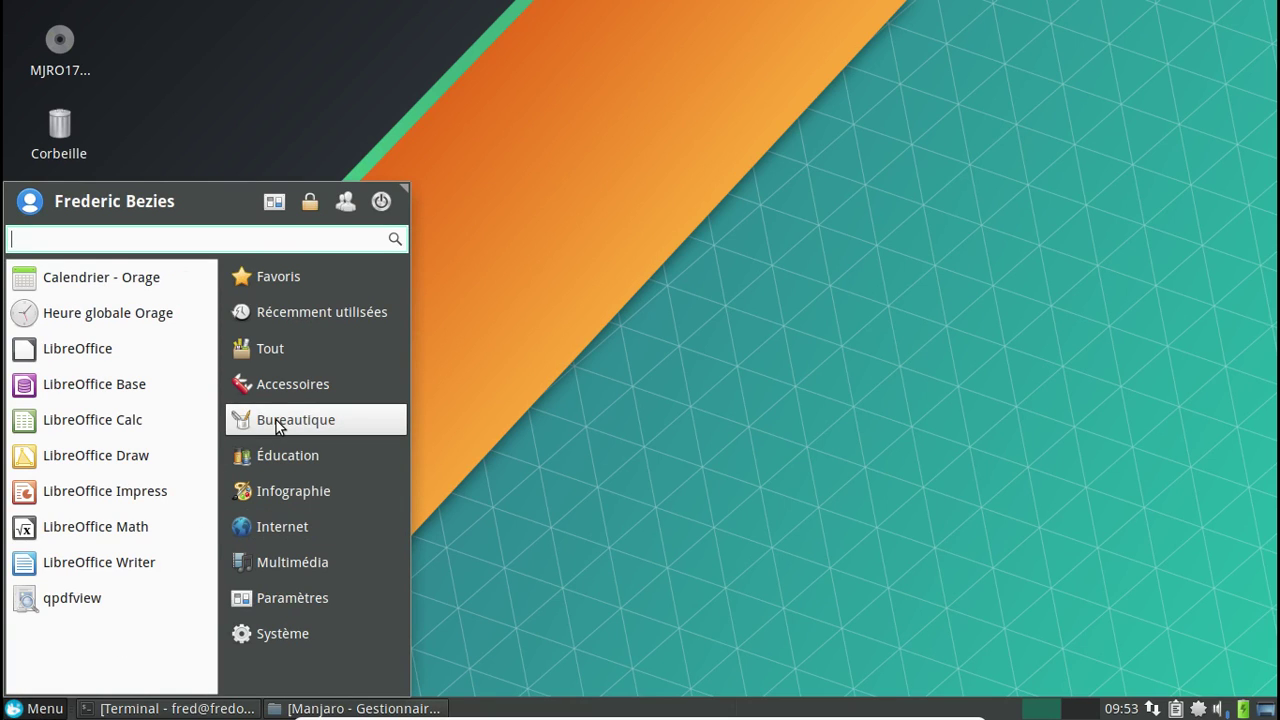
{"action": "left_click", "coordinate": [284, 395]}
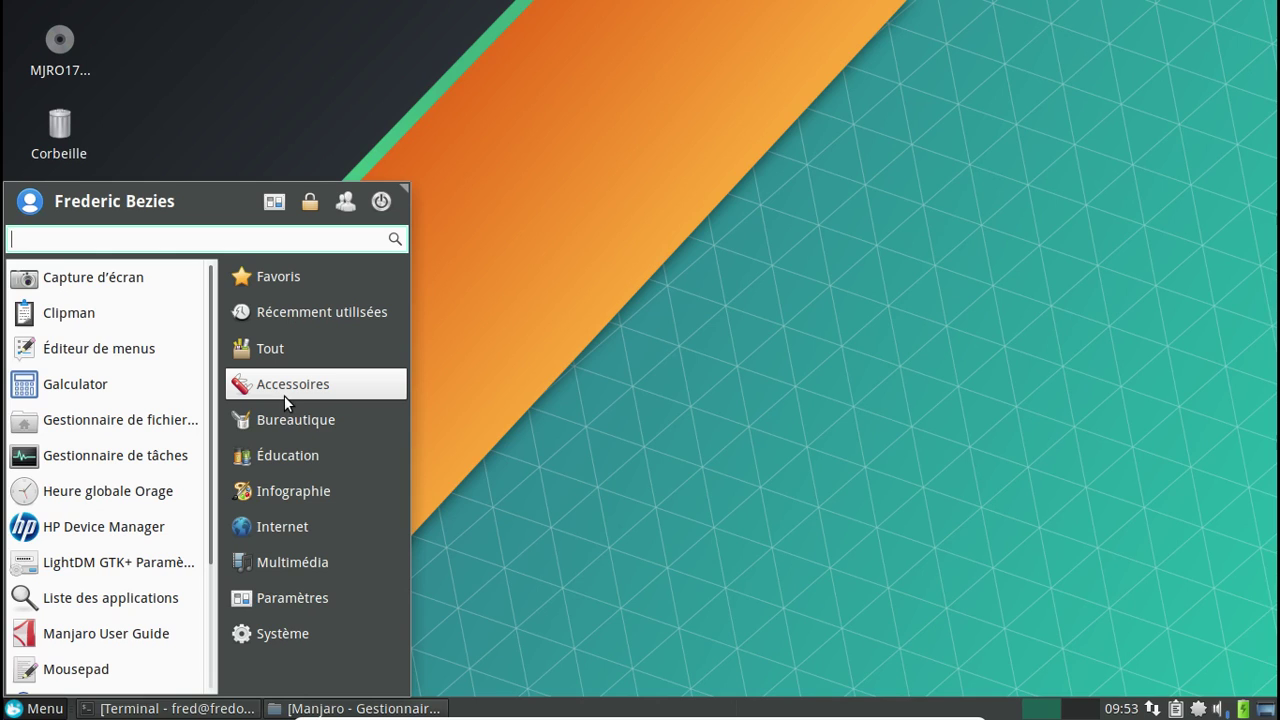
{"action": "left_click", "coordinate": [309, 561]}
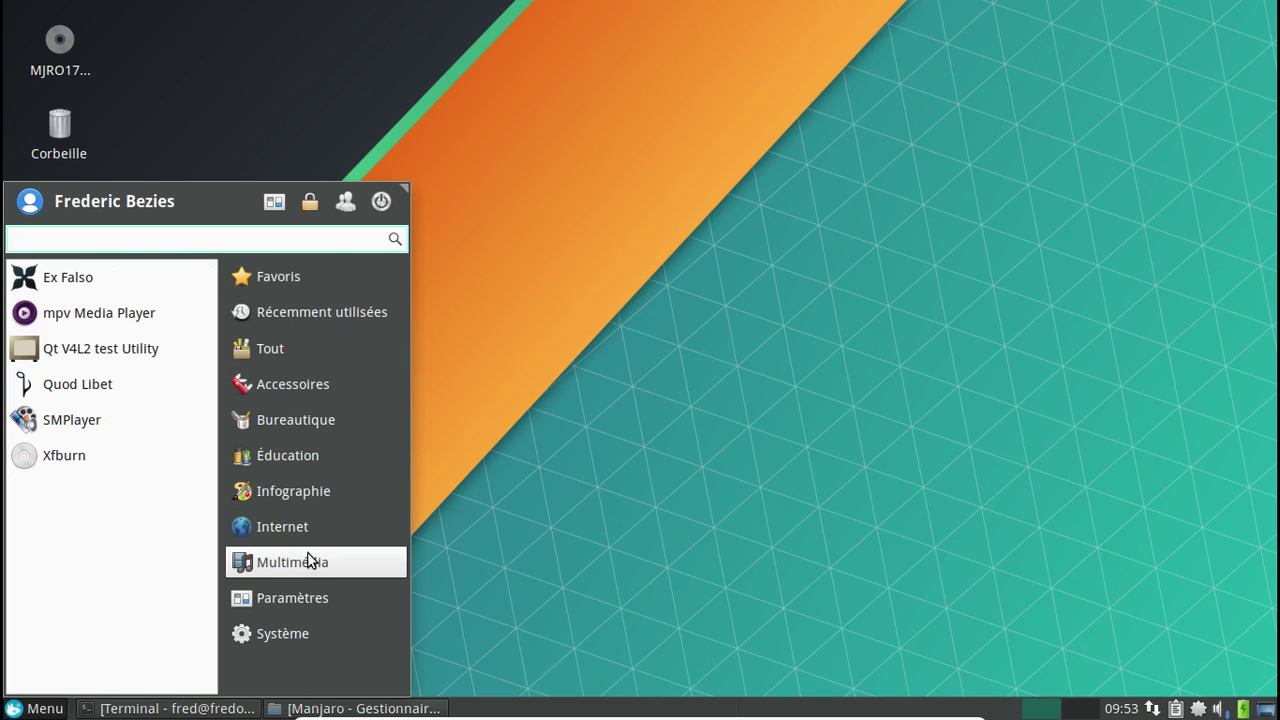
{"action": "left_click", "coordinate": [79, 427]}
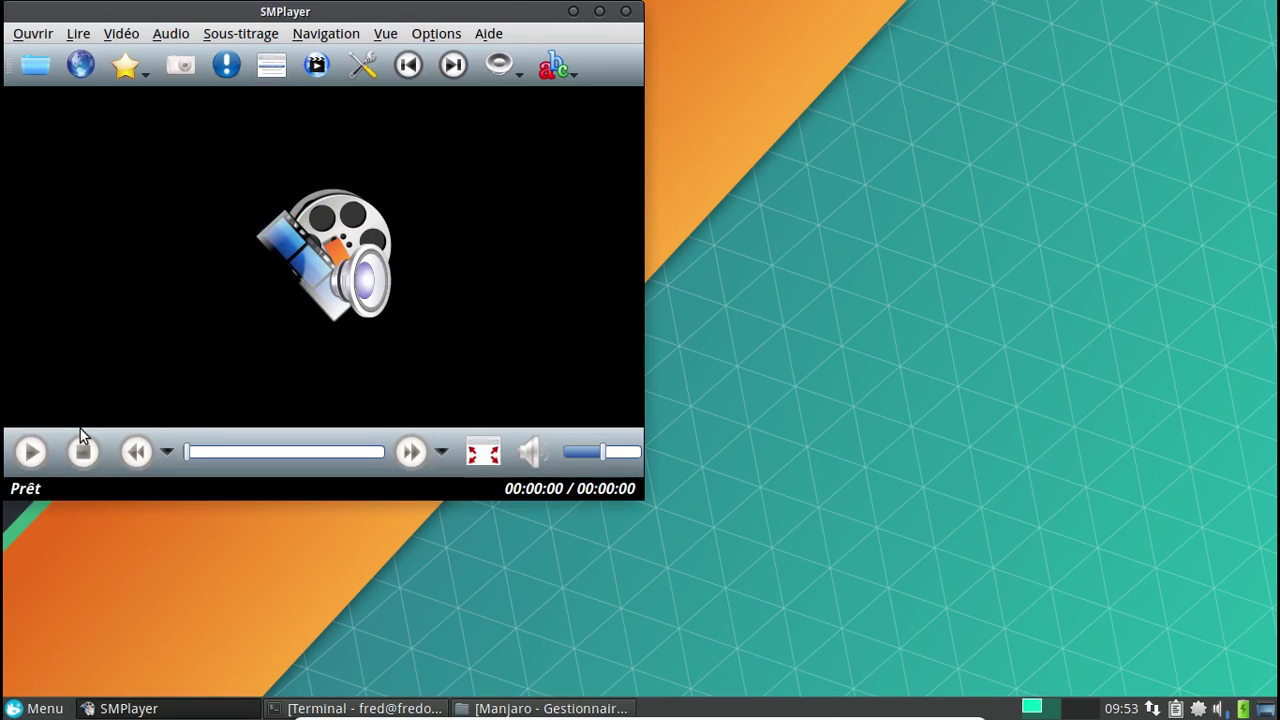
{"action": "left_click", "coordinate": [627, 12]}
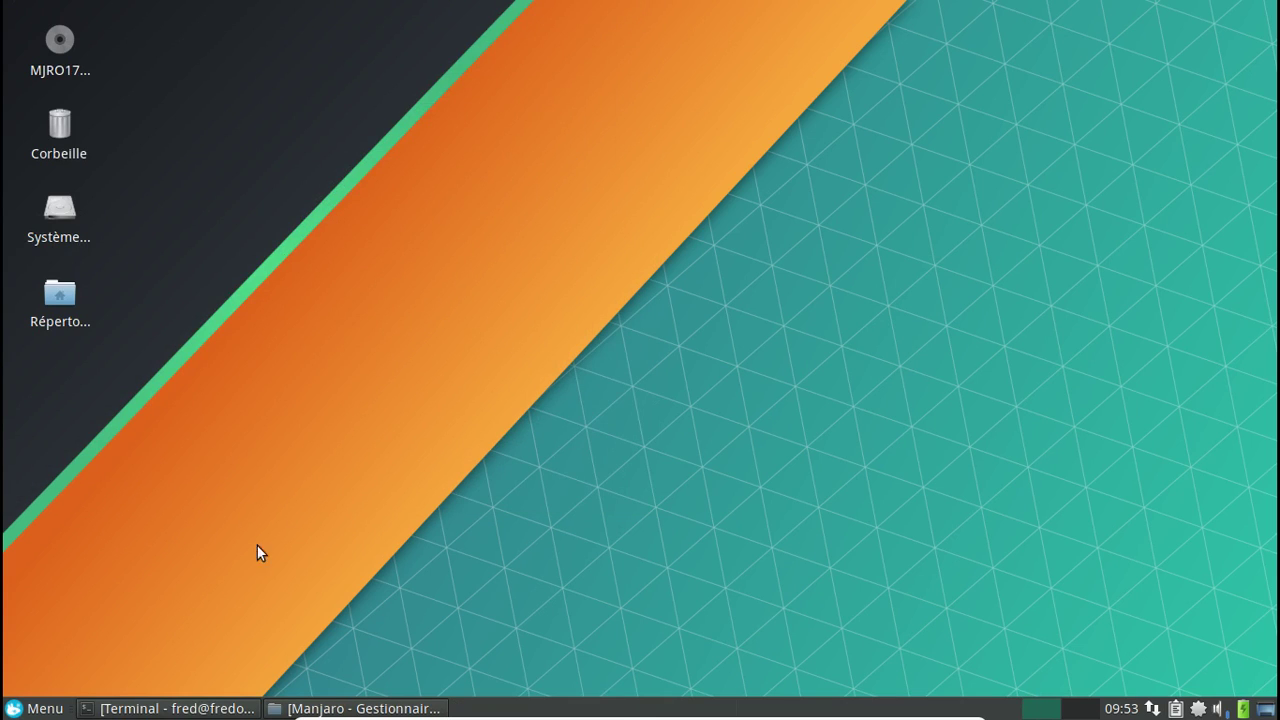
Back in the terminal, run df -h to check disk usage, closing a stray Firefox window
{"action": "left_click", "coordinate": [170, 708]}
{"action": "type", "text": "df -h"}
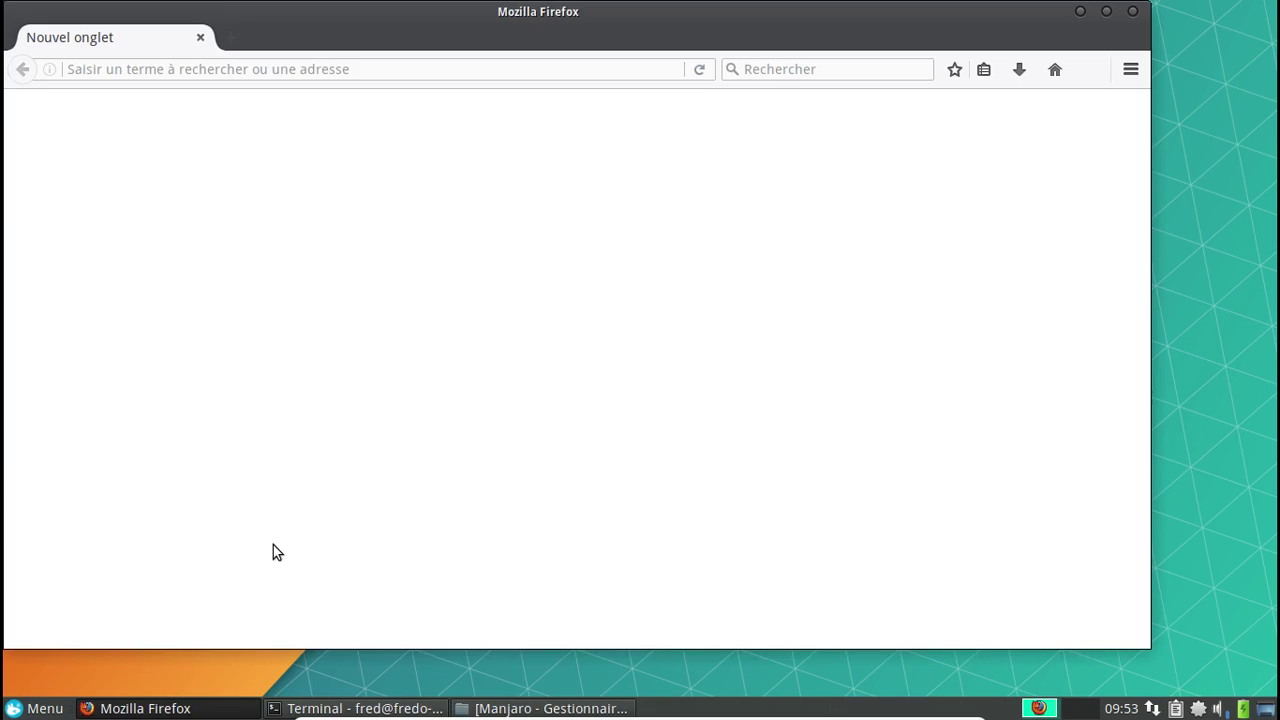
{"action": "left_click", "coordinate": [1134, 12]}
{"action": "key", "text": "Return"}
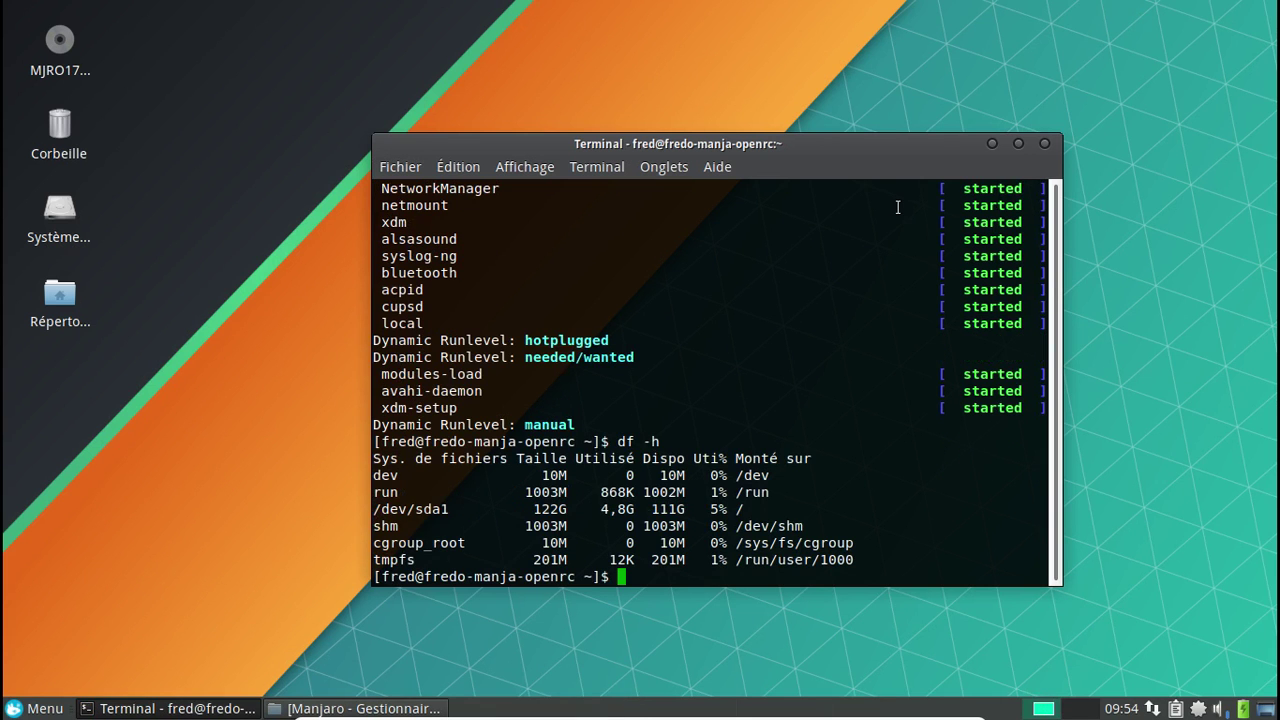
Empty the pacman package cache with sudo pacman -Scc, answering o to both prompts
{"action": "type", "text": "sudo pacman -Scc"}
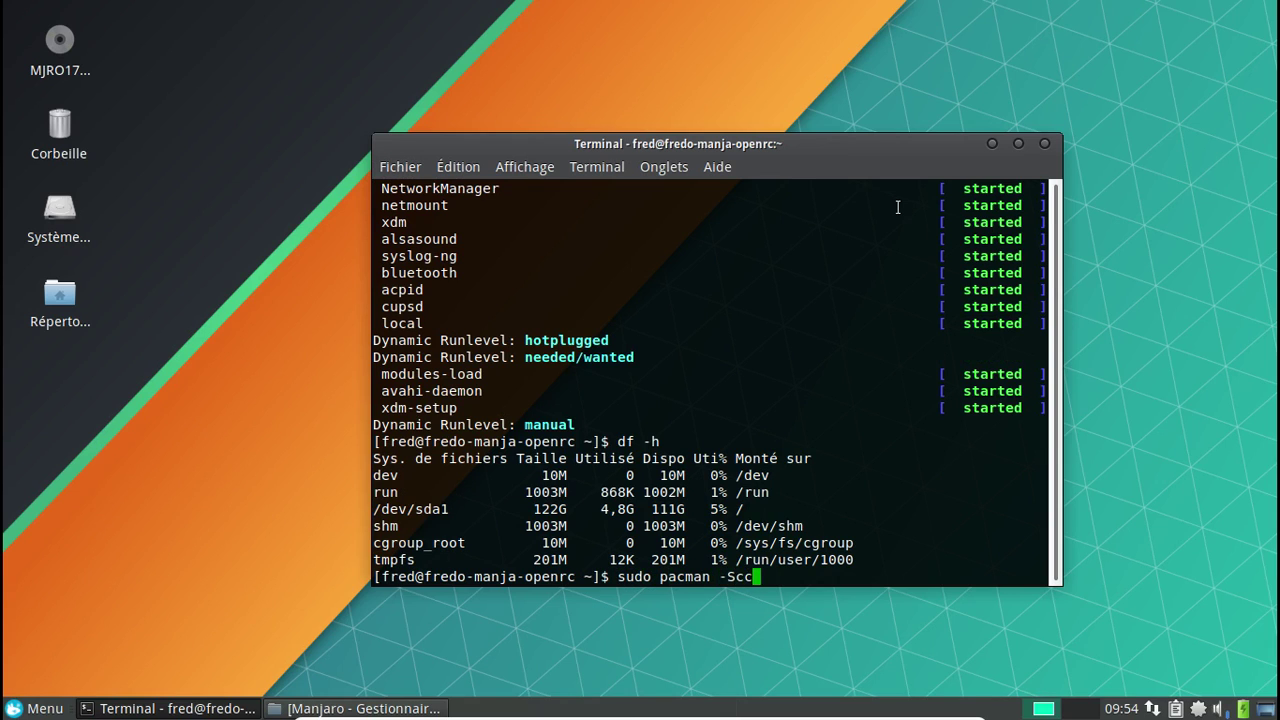
{"action": "key", "text": "Return"}
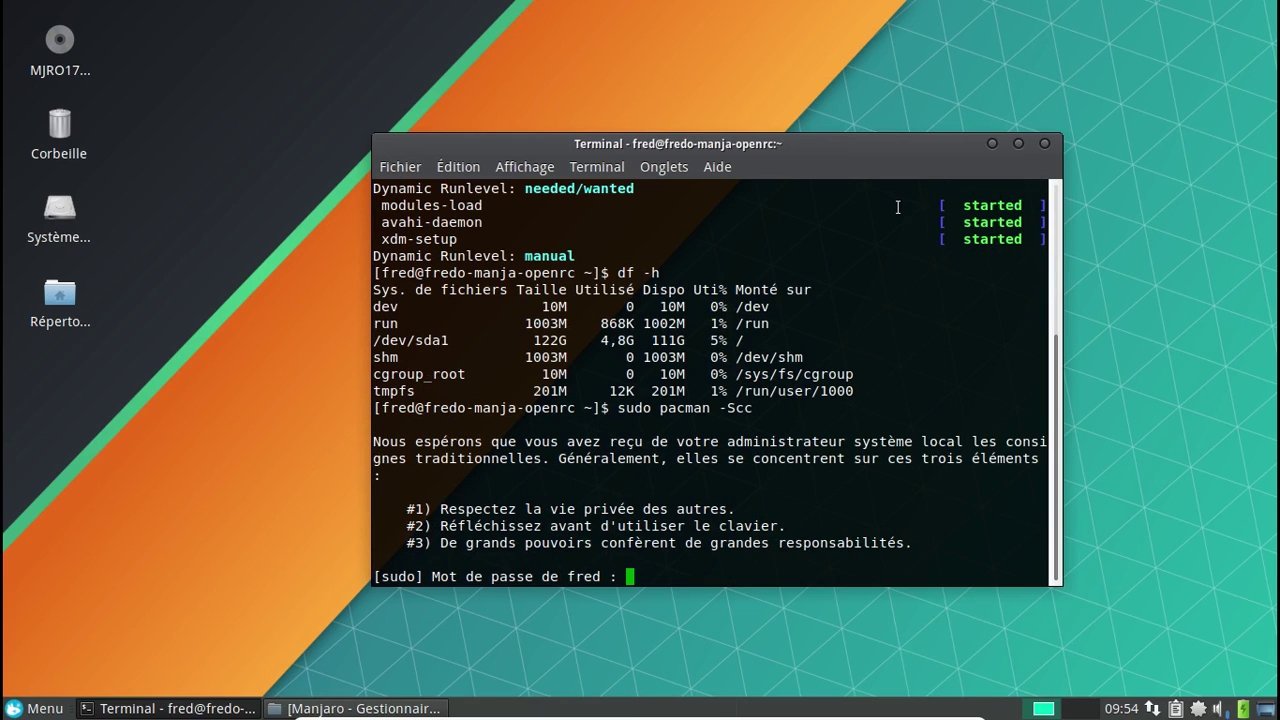
{"action": "key", "text": "Return"}
{"action": "type", "text": "o"}
{"action": "key", "text": "Return"}
{"action": "type", "text": "o"}
Rerun df -h to confirm / dropped from 4,8G to 4,1G used, then close the terminal
{"action": "key", "text": "Return"}
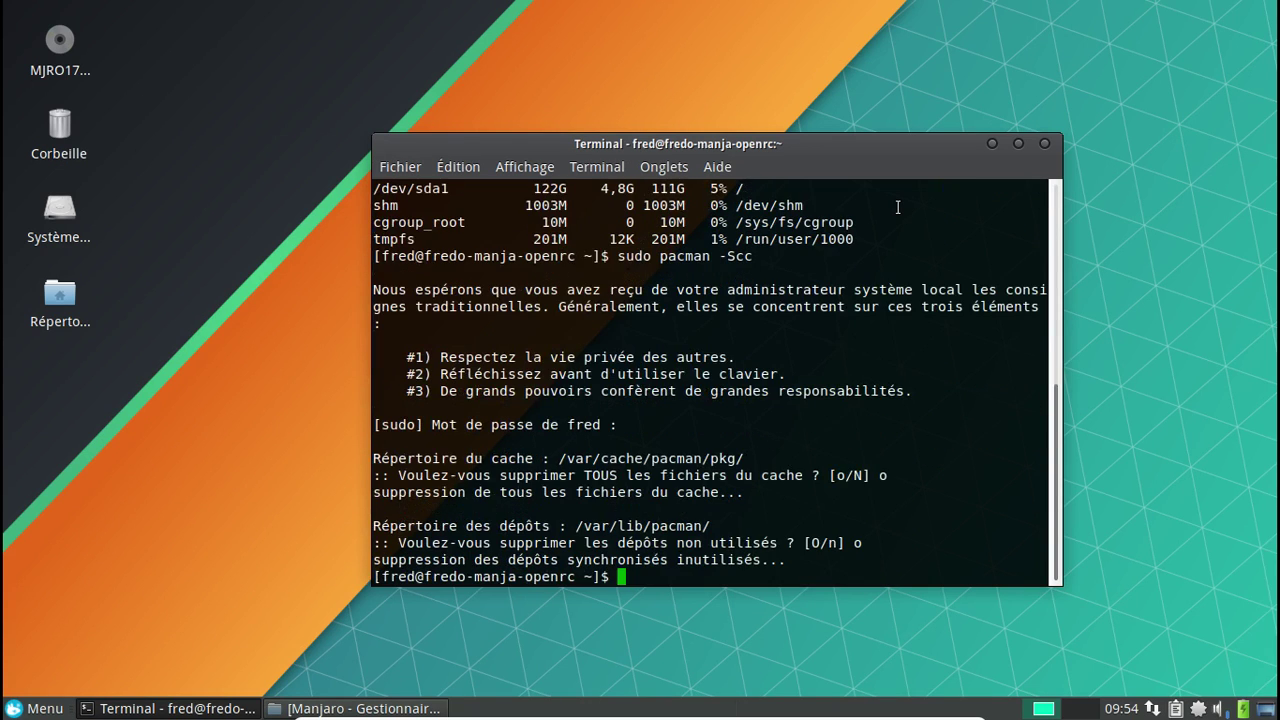
{"action": "type", "text": "df -h"}
{"action": "key", "text": "Return"}
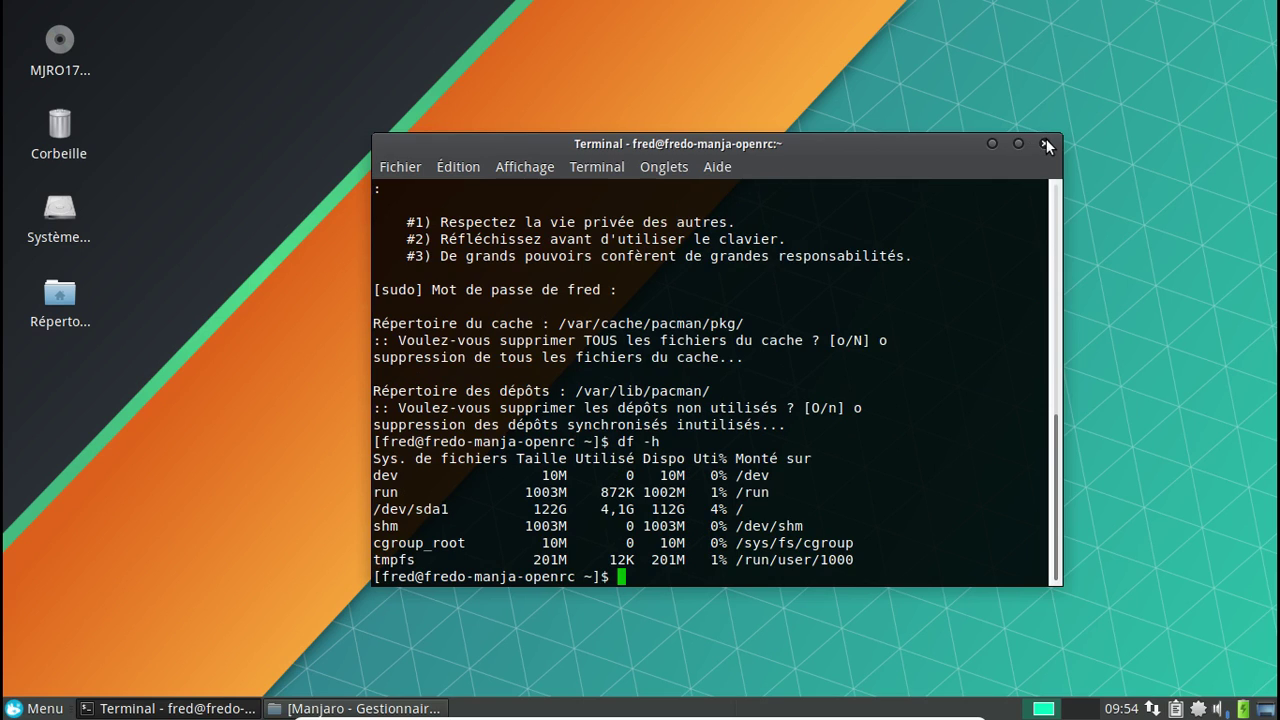
{"action": "left_click", "coordinate": [1045, 143]}
Open the Répertoire personnel home folder in Thunar, move the window aside, then close it
{"action": "double_click", "coordinate": [64, 300]}
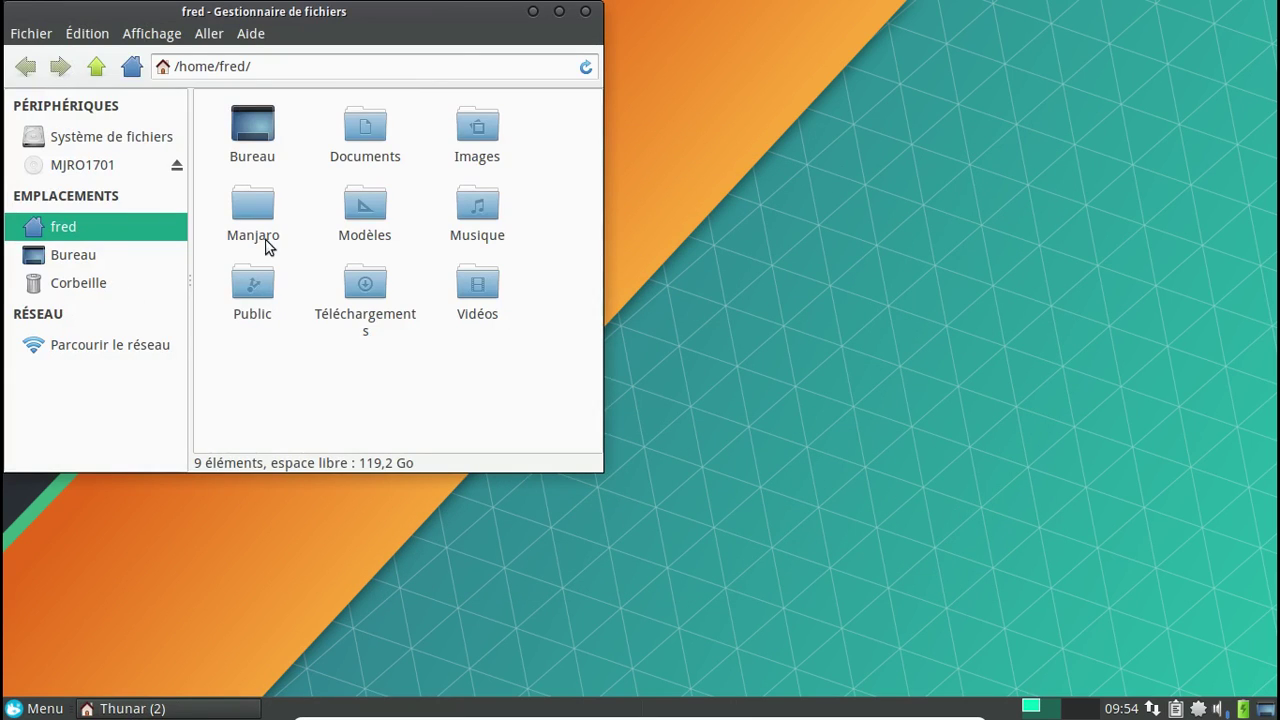
{"action": "left_click_drag", "start_coordinate": [299, 13], "coordinate": [583, 52]}
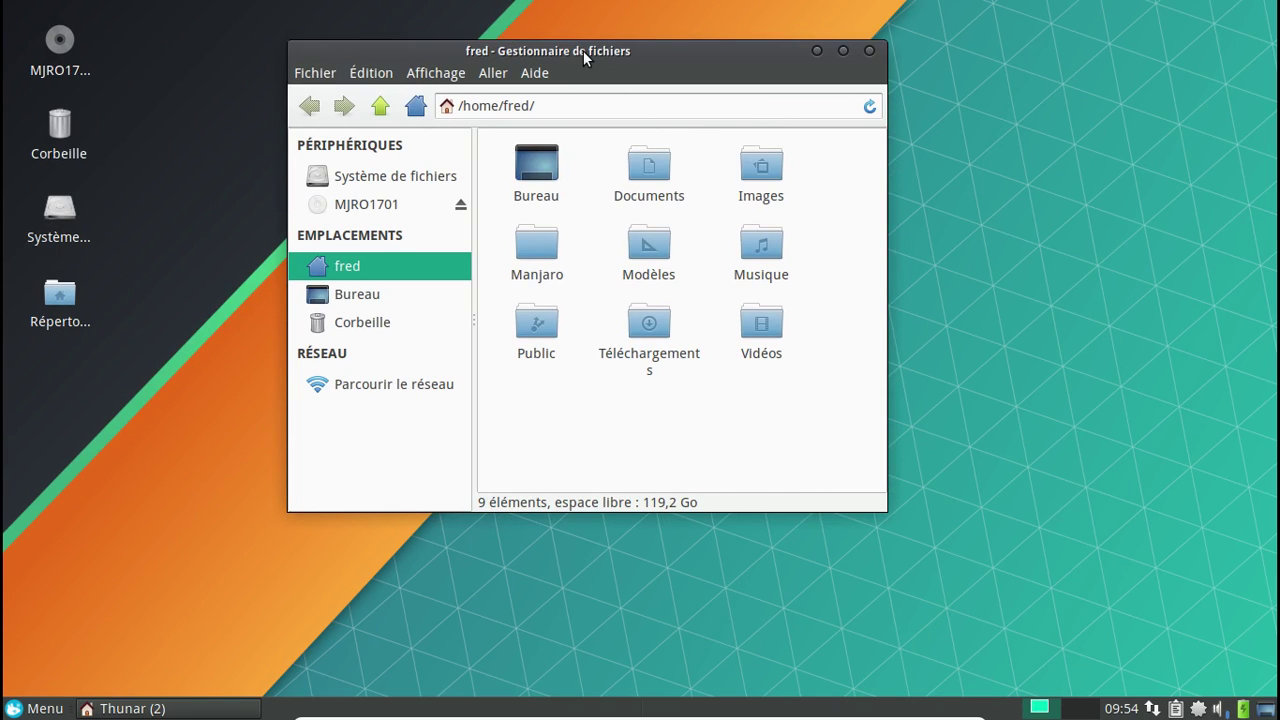
{"action": "left_click", "coordinate": [869, 51]}
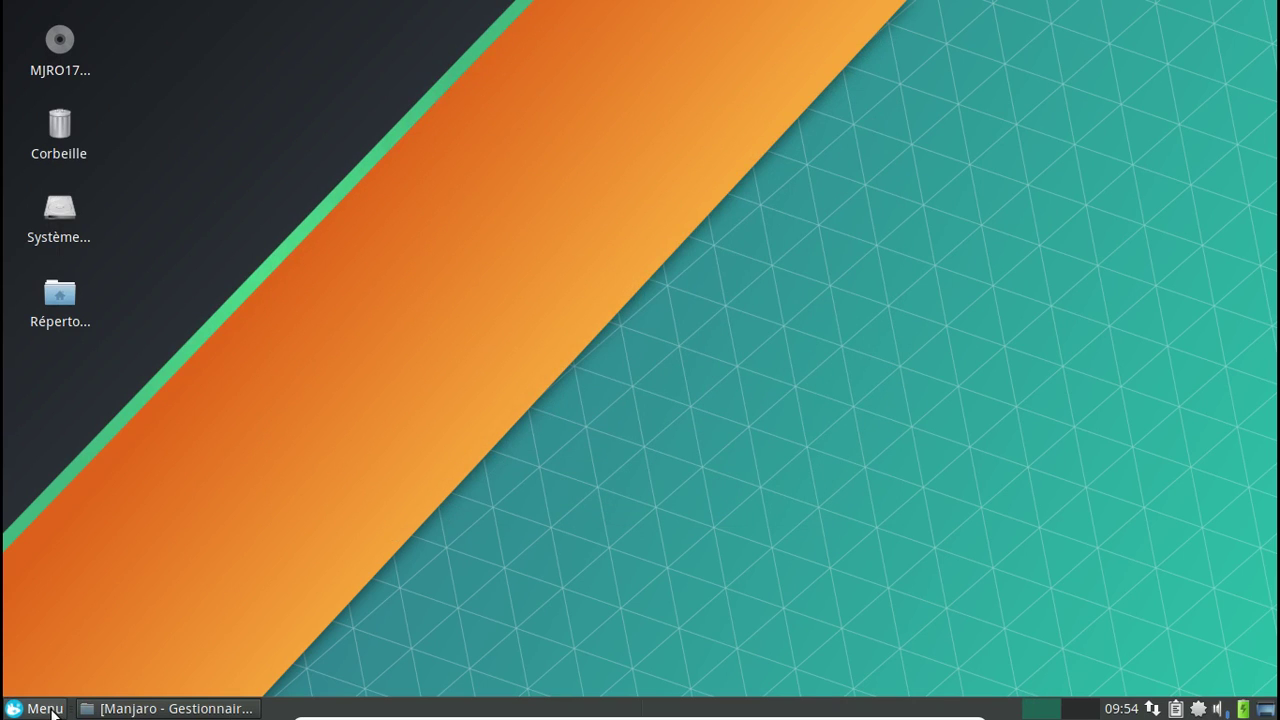
Shut down the computer via the Menu's power button, choosing Éteindre
{"action": "left_click", "coordinate": [36, 708]}
{"action": "left_click", "coordinate": [381, 201]}
{"action": "left_click", "coordinate": [735, 283]}
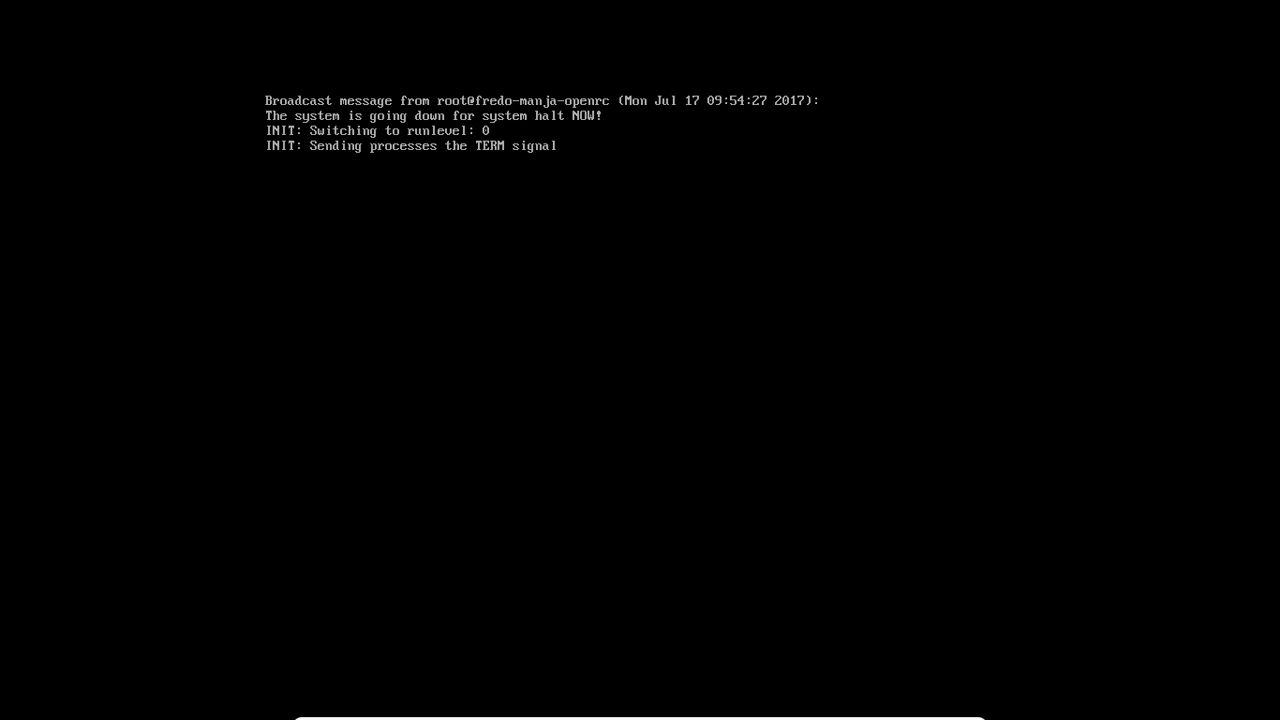